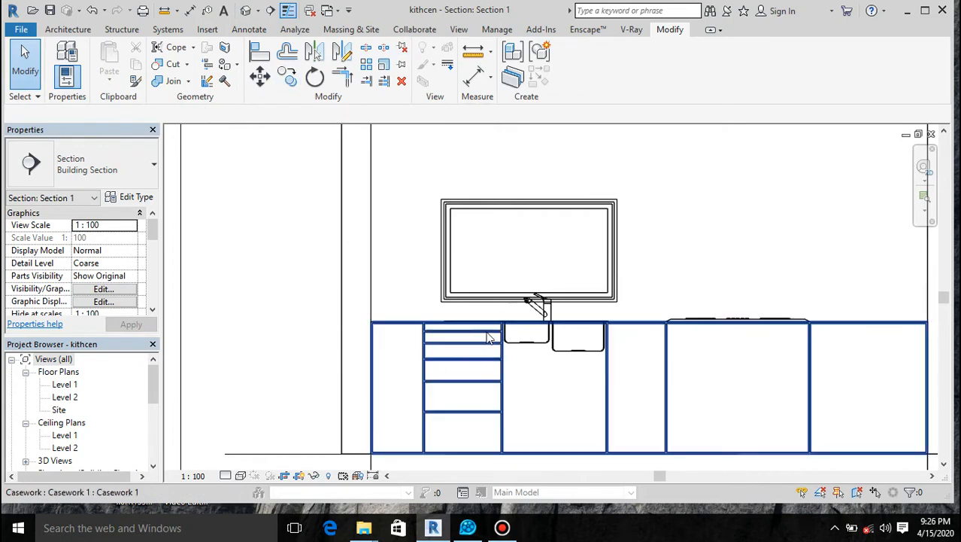
Start an in-place component in the Entourage category with the name Entourage 1
{"action": "scroll", "coordinate": [393, 303], "scroll_direction": "down", "scroll_amount": 4}
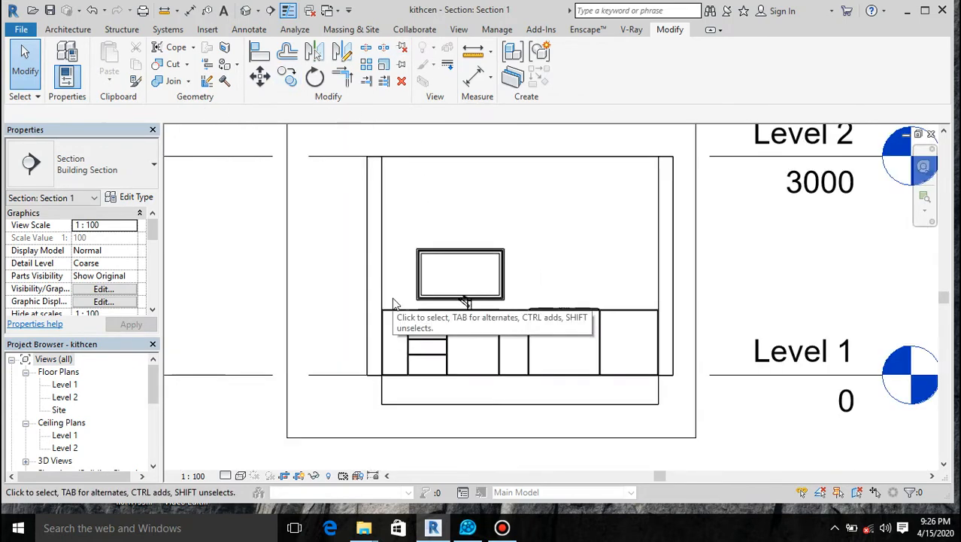
{"action": "scroll", "coordinate": [468, 352], "scroll_direction": "up", "scroll_amount": 4}
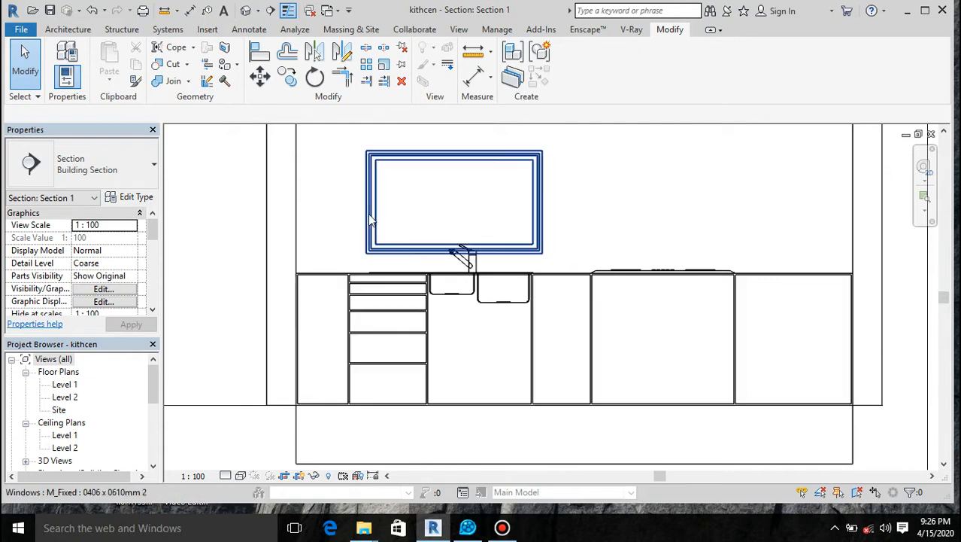
{"action": "left_click", "coordinate": [81, 35]}
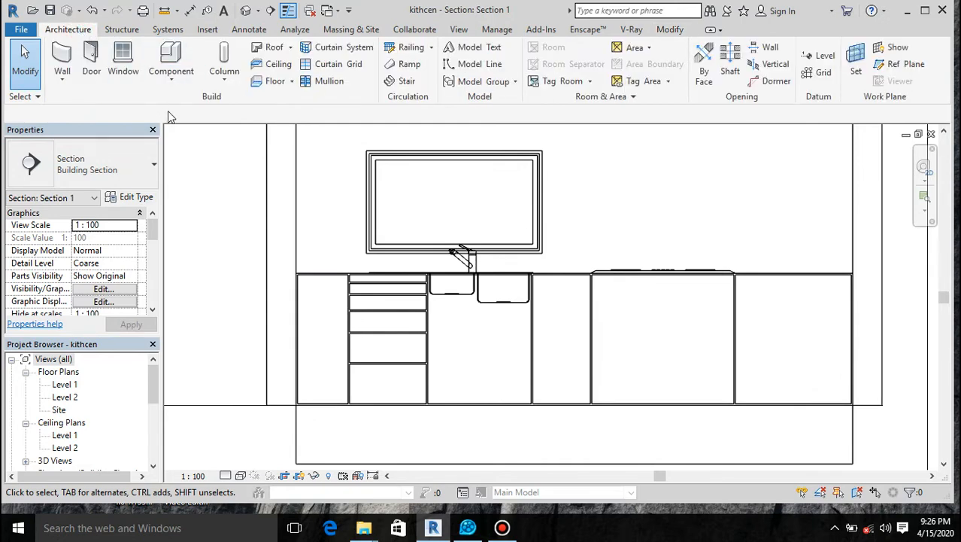
{"action": "left_click", "coordinate": [187, 60]}
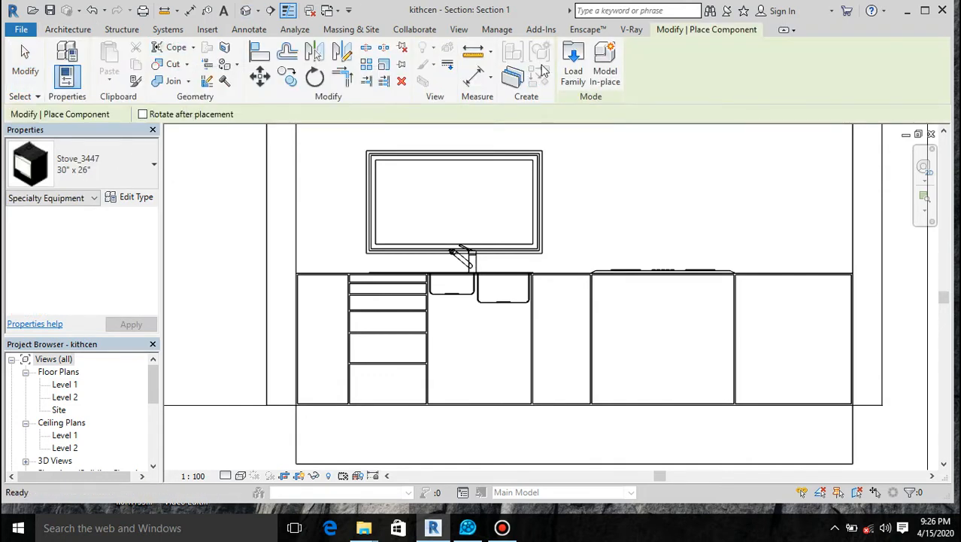
{"action": "left_click", "coordinate": [613, 63]}
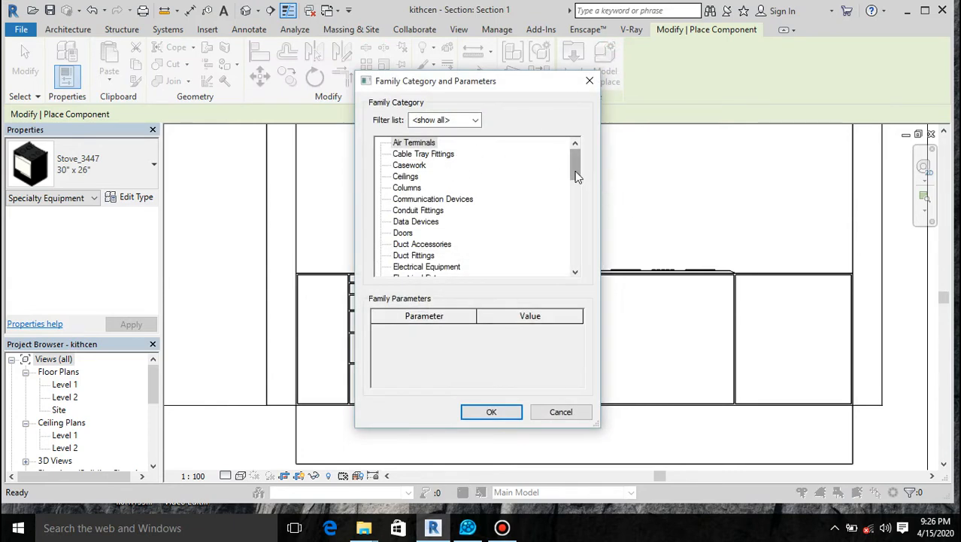
{"action": "mouse_move", "coordinate": [577, 173]}
{"action": "left_mouse_down"}
{"action": "mouse_move", "coordinate": [578, 268]}
{"action": "mouse_move", "coordinate": [579, 187]}
{"action": "left_mouse_up"}
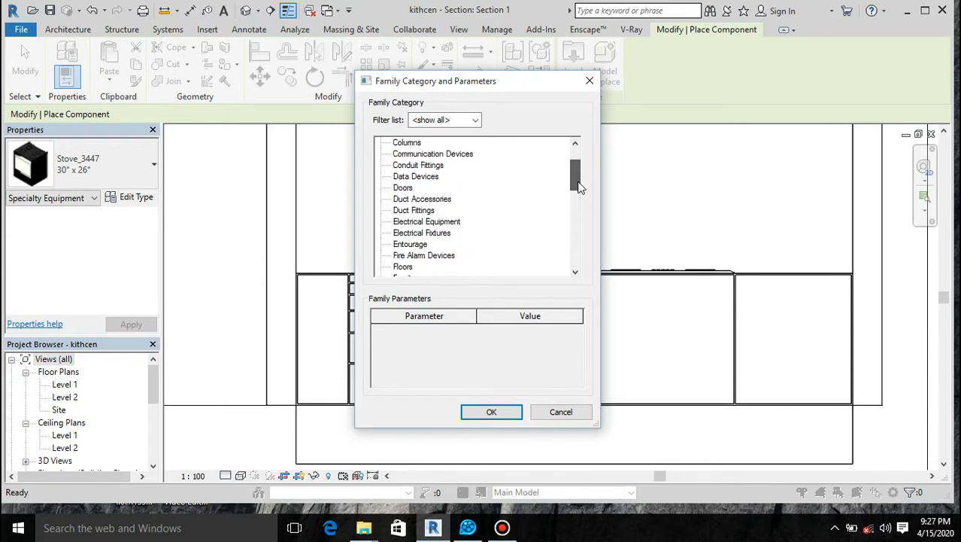
{"action": "mouse_move", "coordinate": [580, 186]}
{"action": "left_mouse_down"}
{"action": "mouse_move", "coordinate": [577, 169]}
{"action": "mouse_move", "coordinate": [578, 188]}
{"action": "left_mouse_up"}
{"action": "left_click", "coordinate": [395, 235]}
{"action": "left_click", "coordinate": [493, 416]}
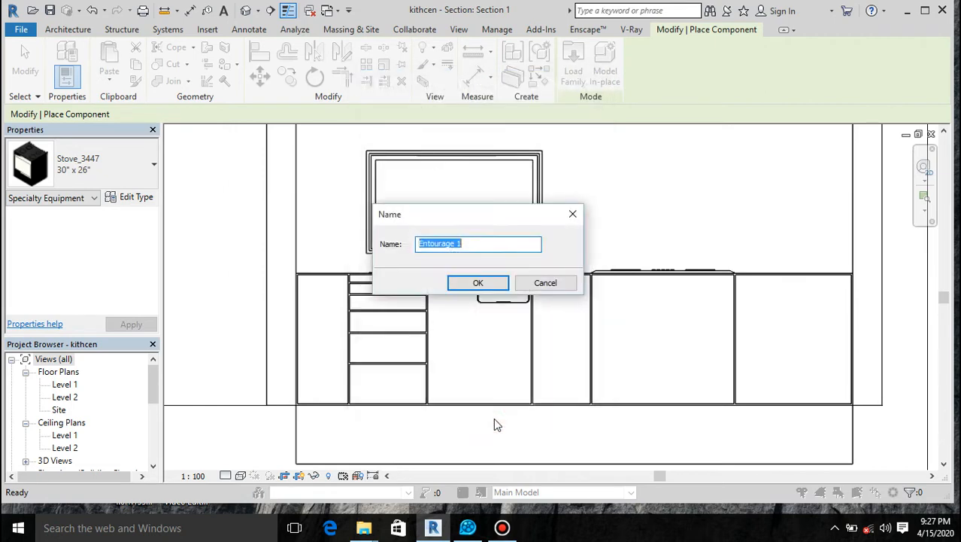
{"action": "left_click", "coordinate": [485, 284]}
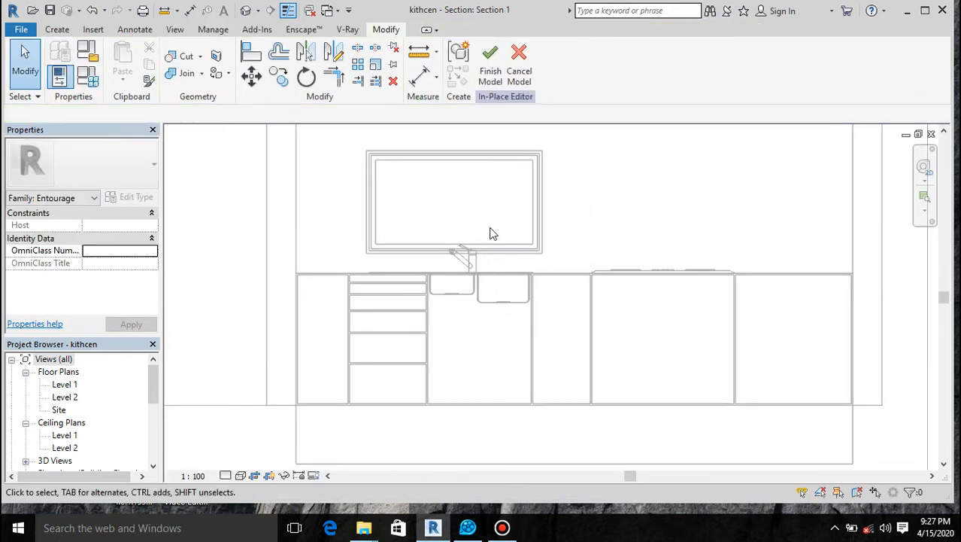
Start a solid extrusion using a picked casework face near the base of the stove bay as its work plane
{"action": "left_click", "coordinate": [58, 30]}
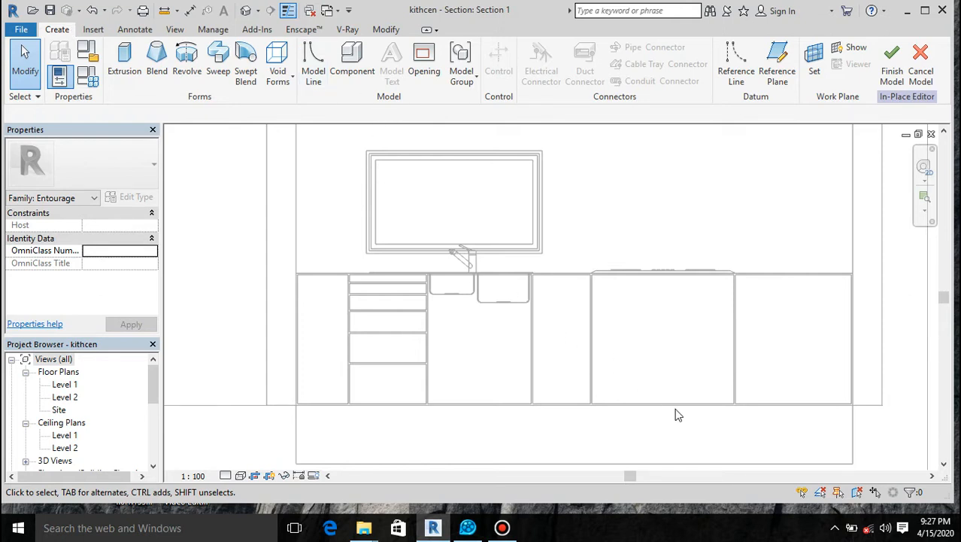
{"action": "scroll", "coordinate": [675, 413], "scroll_direction": "up", "scroll_amount": 3}
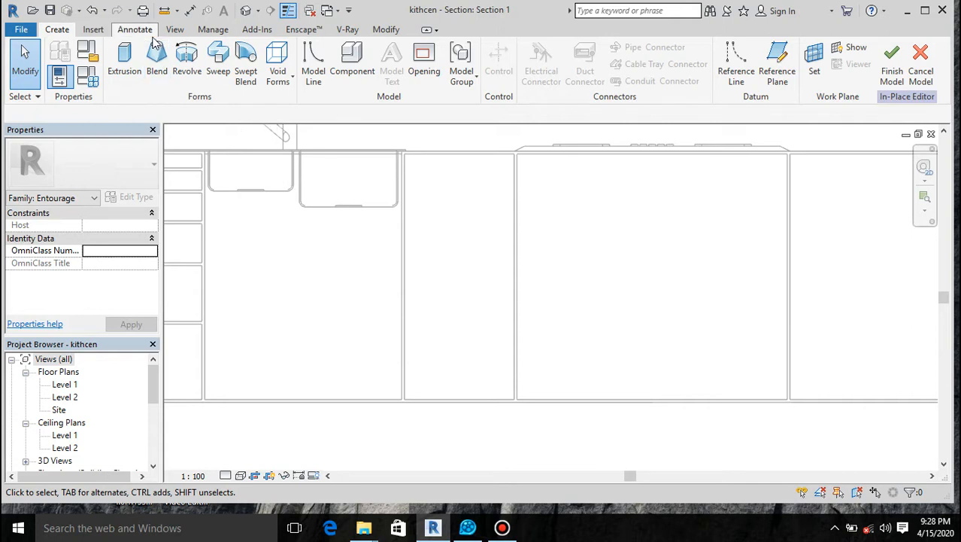
{"action": "left_click", "coordinate": [132, 68]}
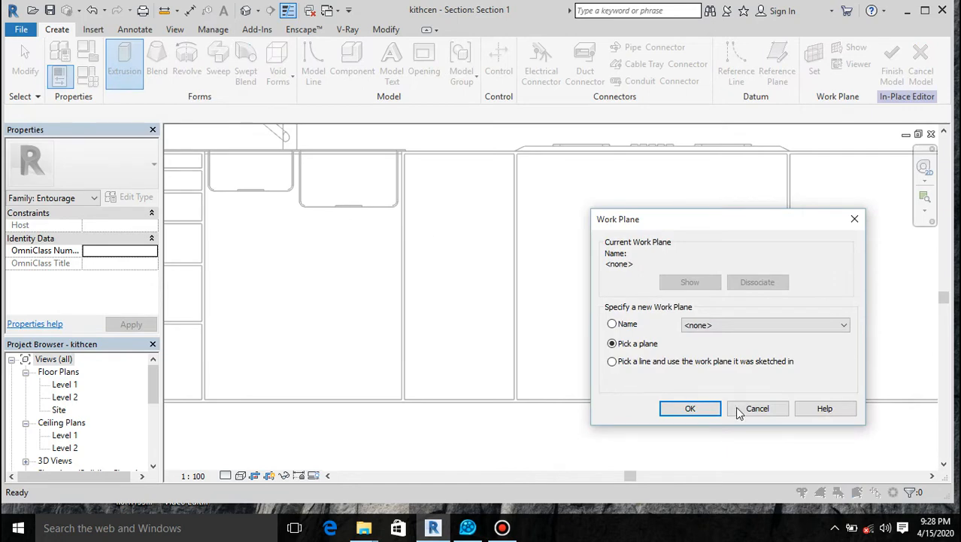
{"action": "left_click", "coordinate": [690, 410]}
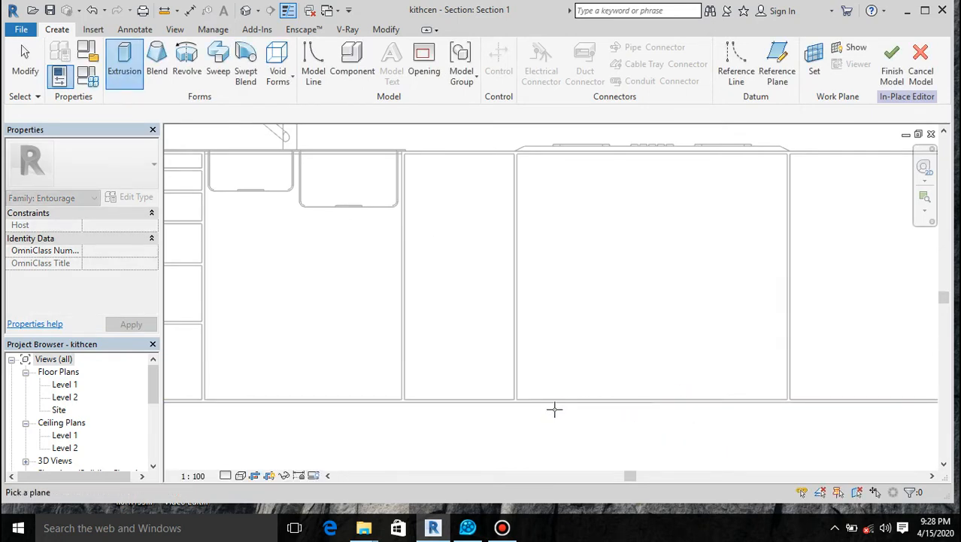
{"action": "scroll", "coordinate": [553, 400], "scroll_direction": "up", "scroll_amount": 4}
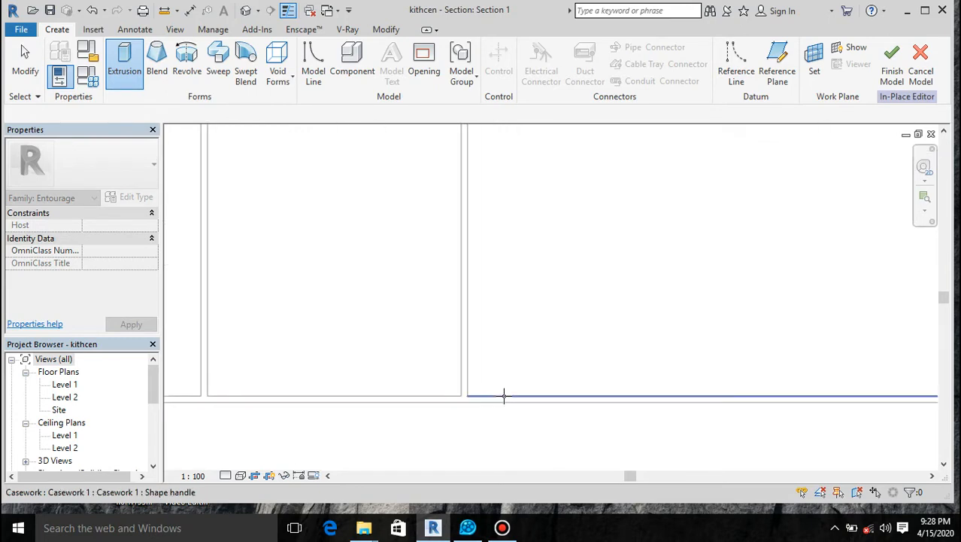
{"action": "left_click", "coordinate": [463, 381]}
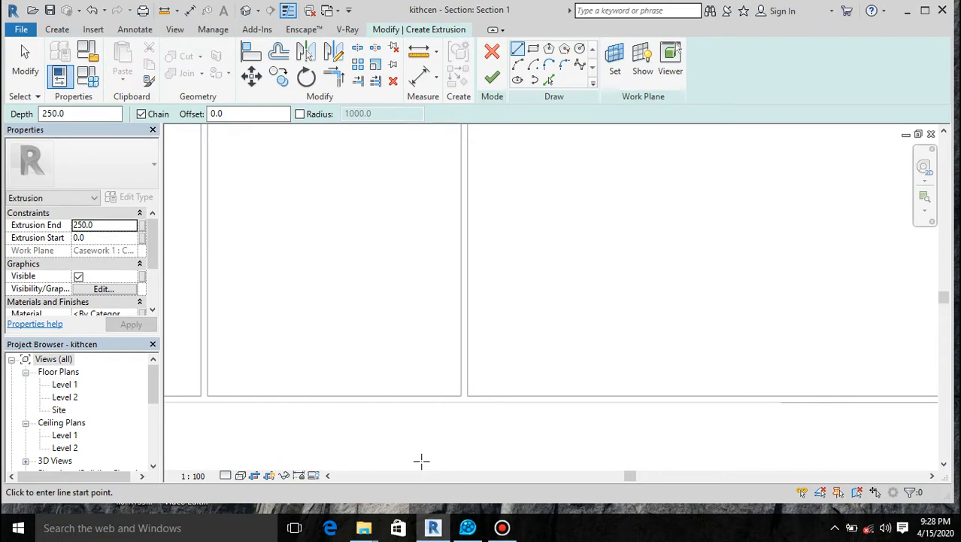
Sketch a rectangle about 97 mm high across the full width of the cabinet bay beneath the cooktop
{"action": "scroll", "coordinate": [467, 394], "scroll_direction": "down", "scroll_amount": 4}
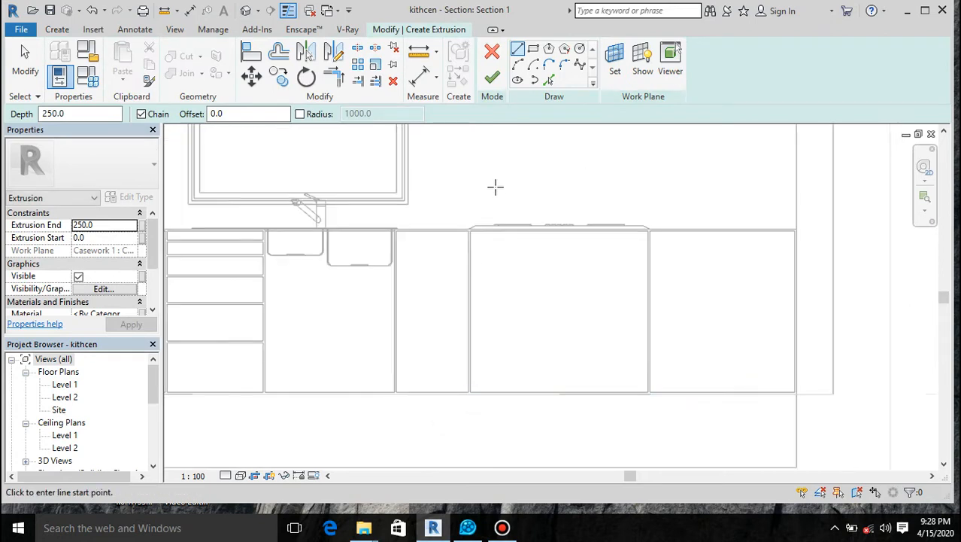
{"action": "left_click", "coordinate": [533, 48]}
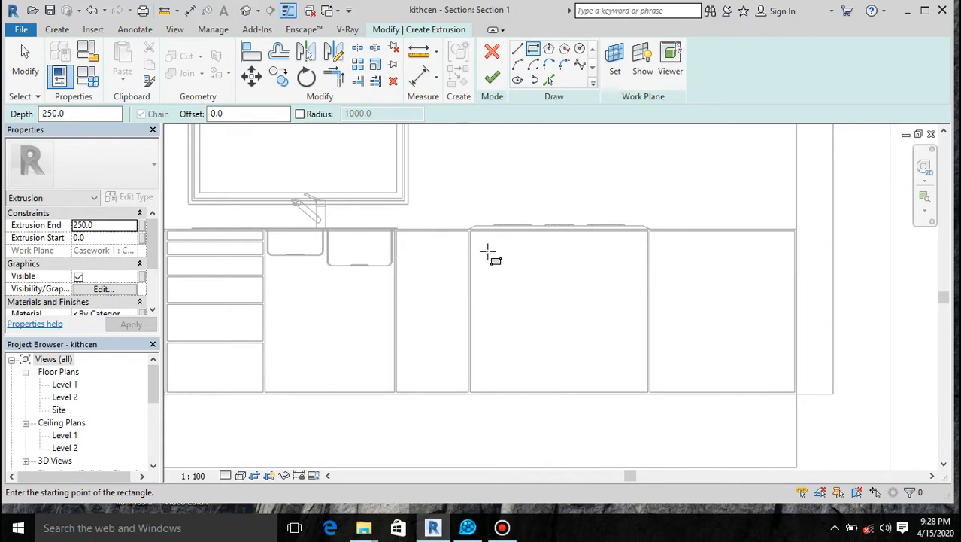
{"action": "scroll", "coordinate": [480, 233], "scroll_direction": "up", "scroll_amount": 4}
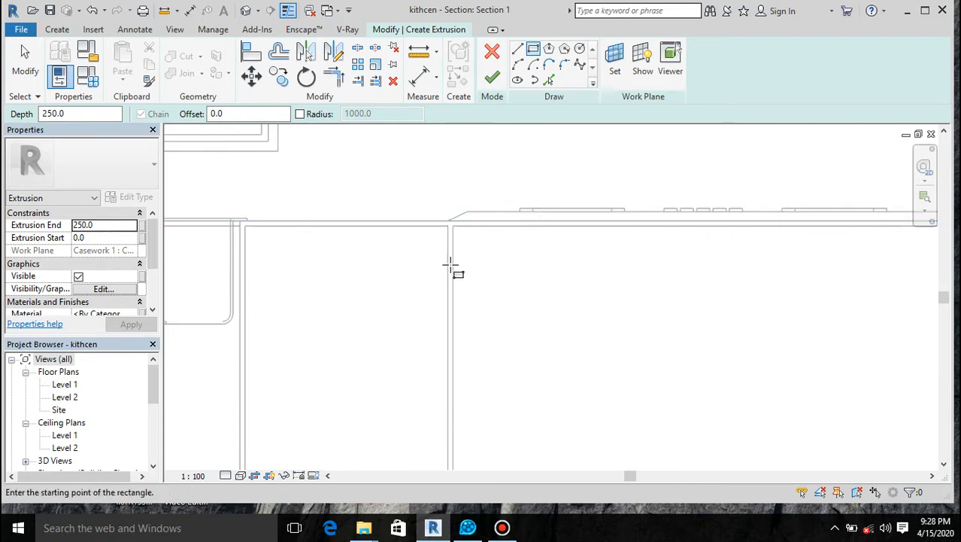
{"action": "scroll", "coordinate": [459, 226], "scroll_direction": "up", "scroll_amount": 3}
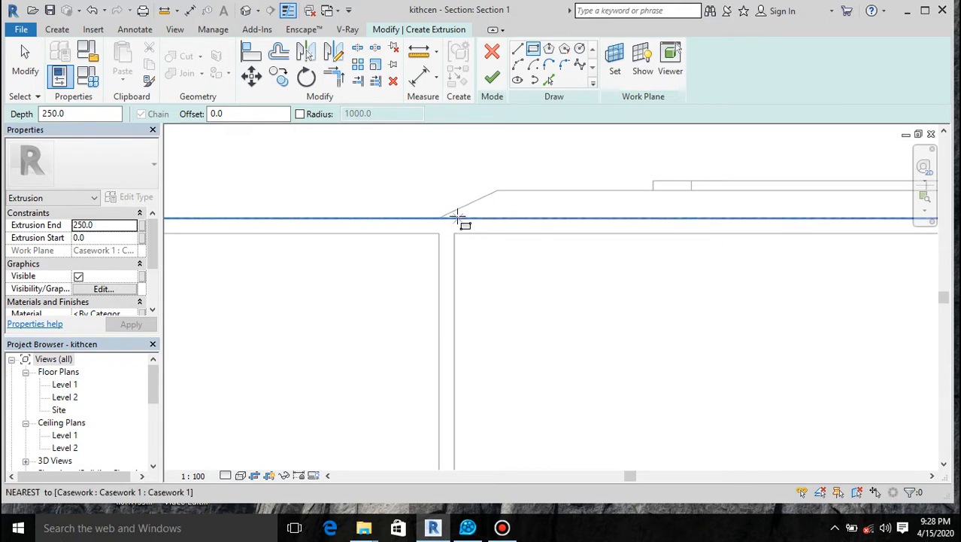
{"action": "left_click", "coordinate": [455, 217]}
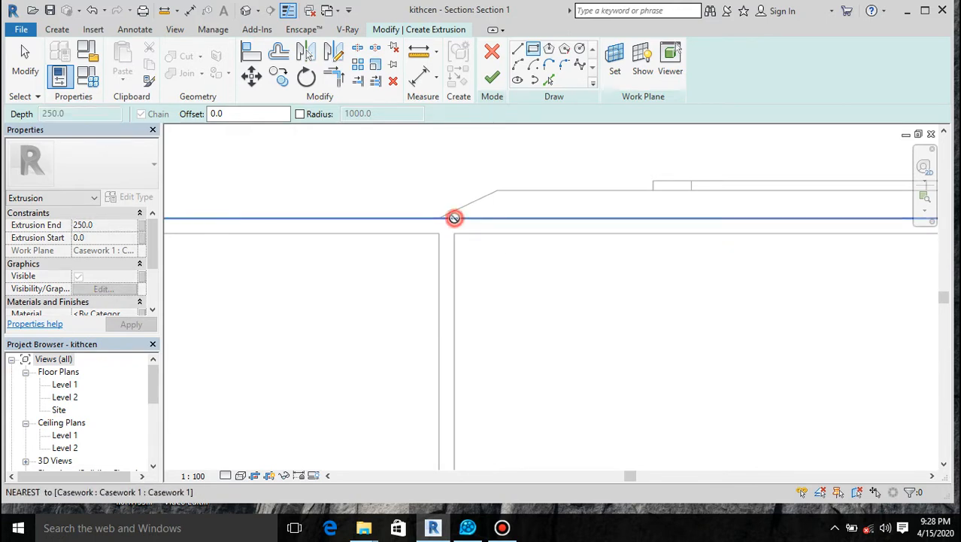
{"action": "scroll", "coordinate": [476, 248], "scroll_direction": "down", "scroll_amount": 3}
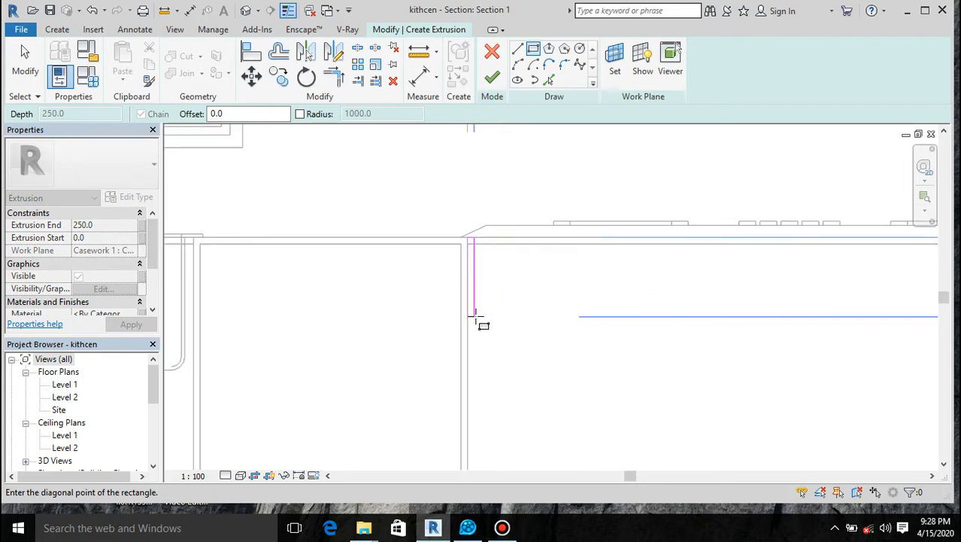
{"action": "scroll", "coordinate": [466, 285], "scroll_direction": "down", "scroll_amount": 2}
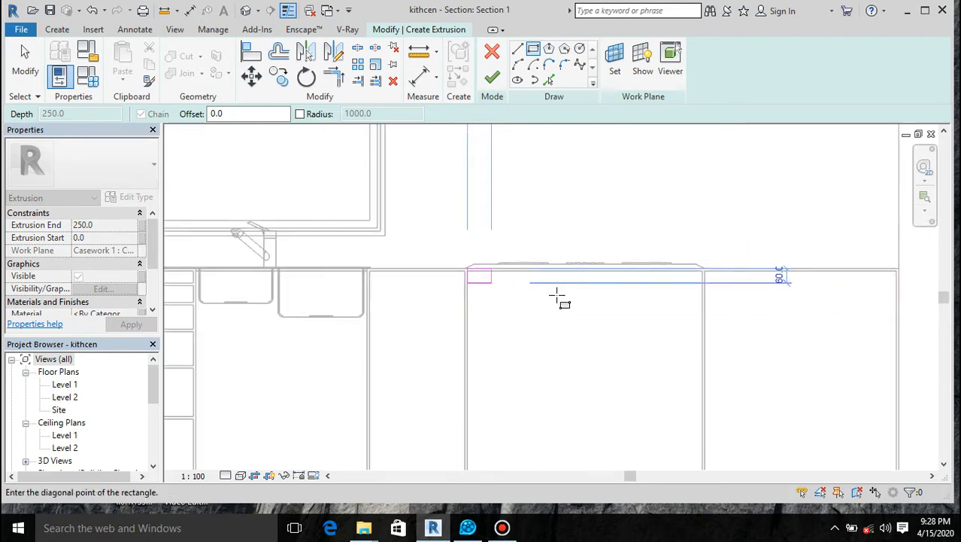
{"action": "scroll", "coordinate": [650, 313], "scroll_direction": "up", "scroll_amount": 3}
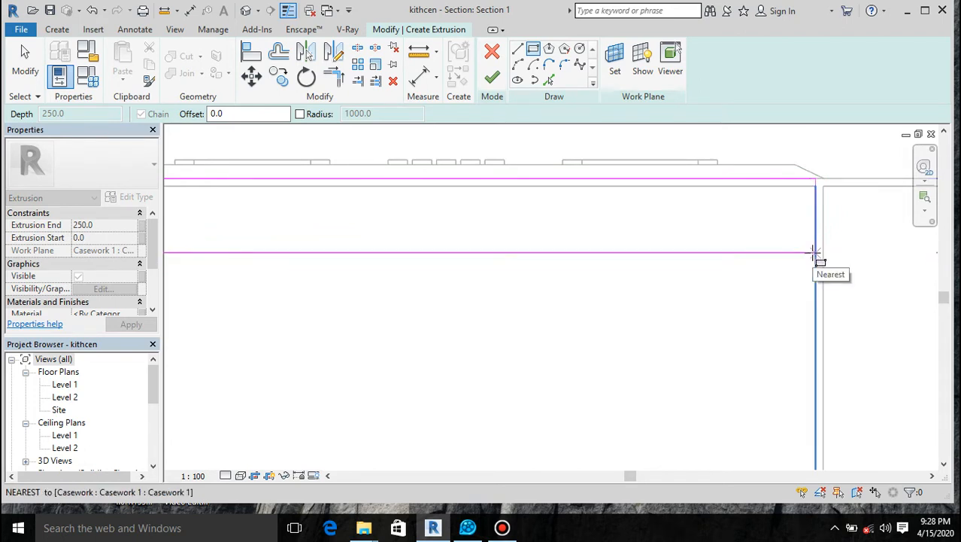
{"action": "left_click", "coordinate": [815, 253]}
{"action": "scroll", "coordinate": [738, 199], "scroll_direction": "down", "scroll_amount": 3}
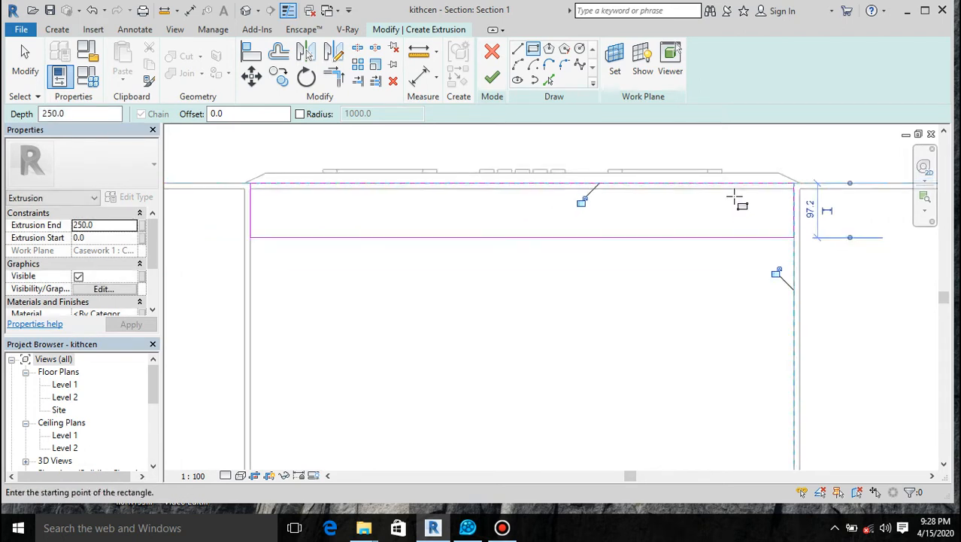
{"action": "scroll", "coordinate": [540, 264], "scroll_direction": "down", "scroll_amount": 3}
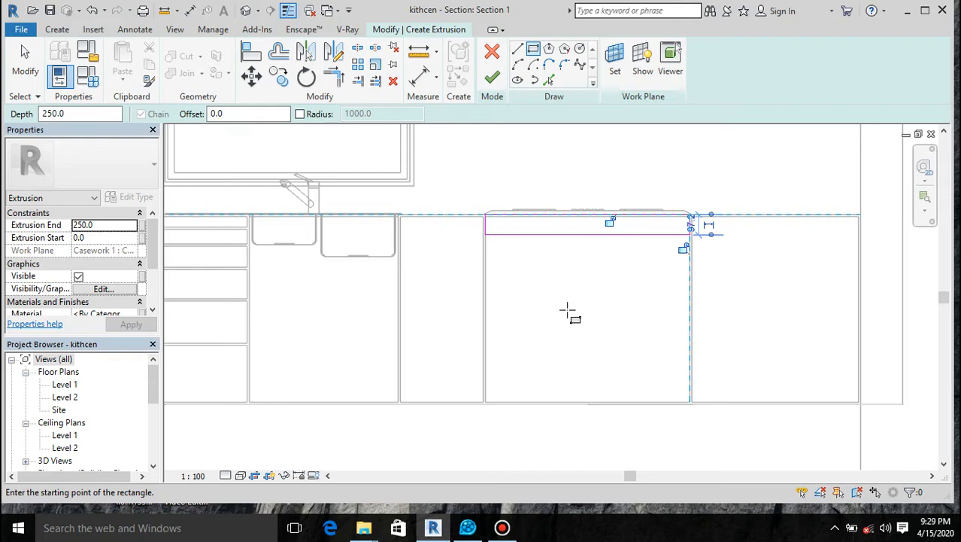
Leave the rectangle tool and undo the shallow rectangle sketched beneath the cooktop
{"action": "scroll", "coordinate": [517, 260], "scroll_direction": "up", "scroll_amount": 2}
{"action": "scroll", "coordinate": [449, 204], "scroll_direction": "up", "scroll_amount": 3}
{"action": "scroll", "coordinate": [449, 202], "scroll_direction": "up", "scroll_amount": 1}
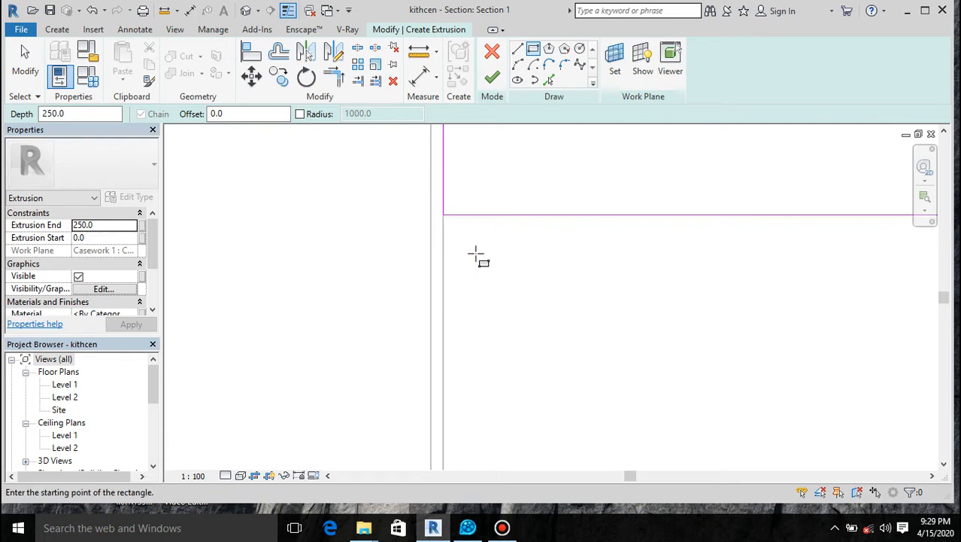
{"action": "key", "text": "Escape"}
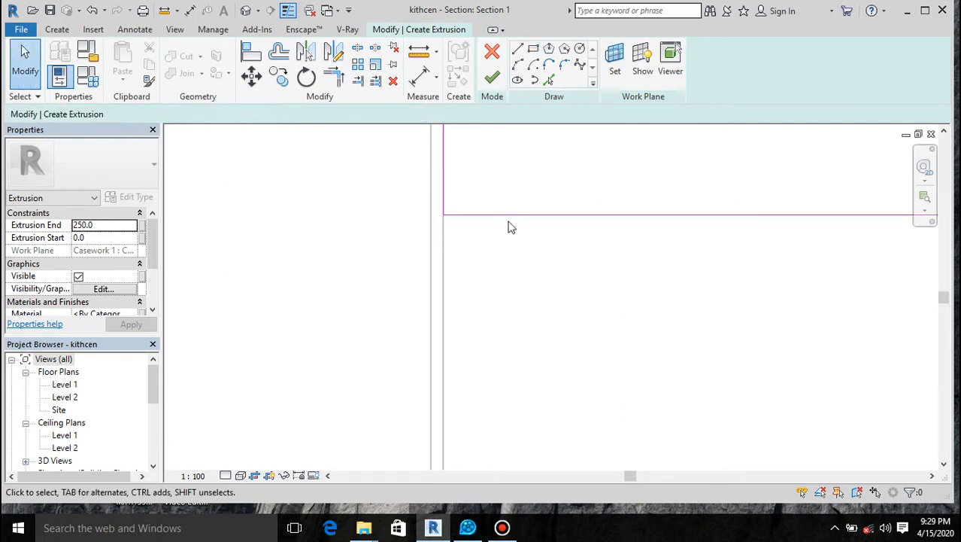
{"action": "key", "text": "ctrl+z"}
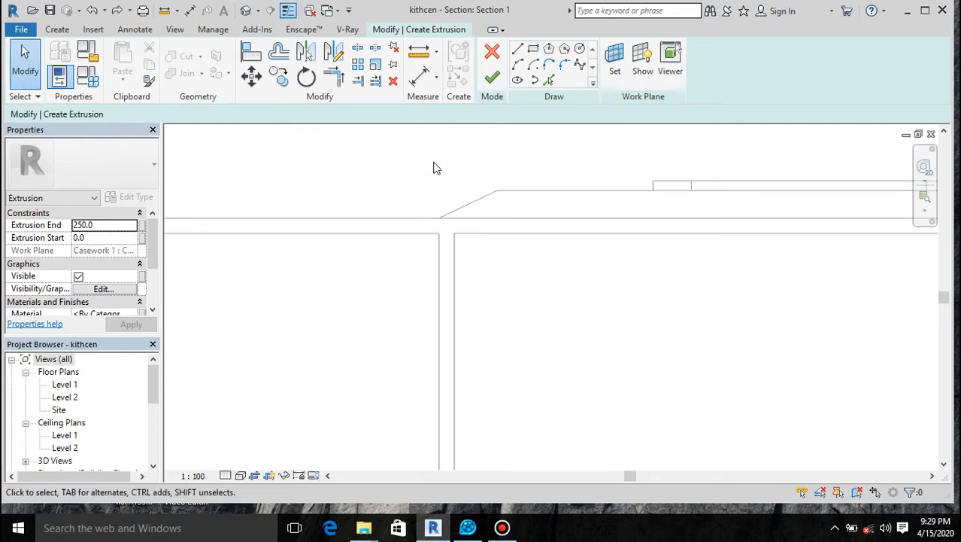
Sketch a rectangle about 979 by 726 mm in the cabinet bay beneath the cooktop, starting at the counter's upper edge
{"action": "left_click", "coordinate": [534, 49]}
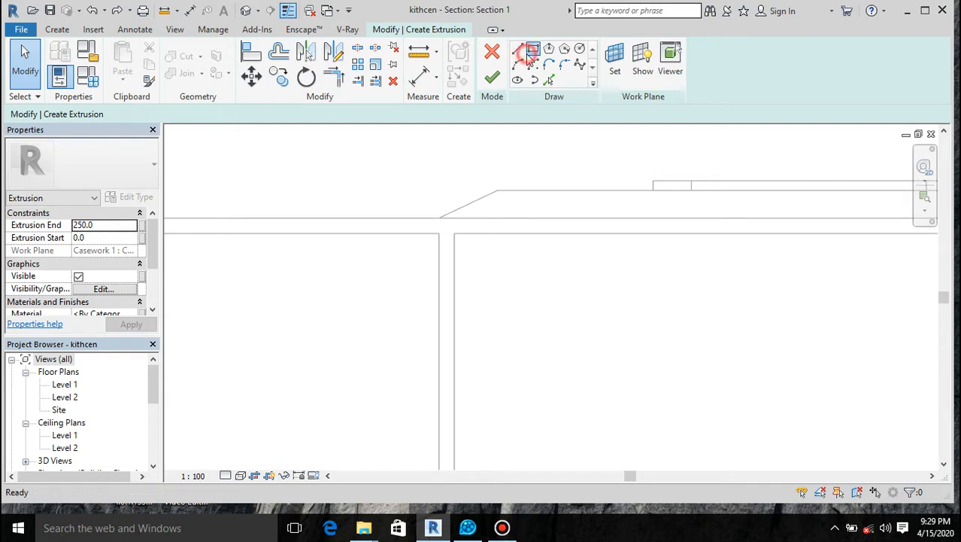
{"action": "left_click", "coordinate": [456, 219]}
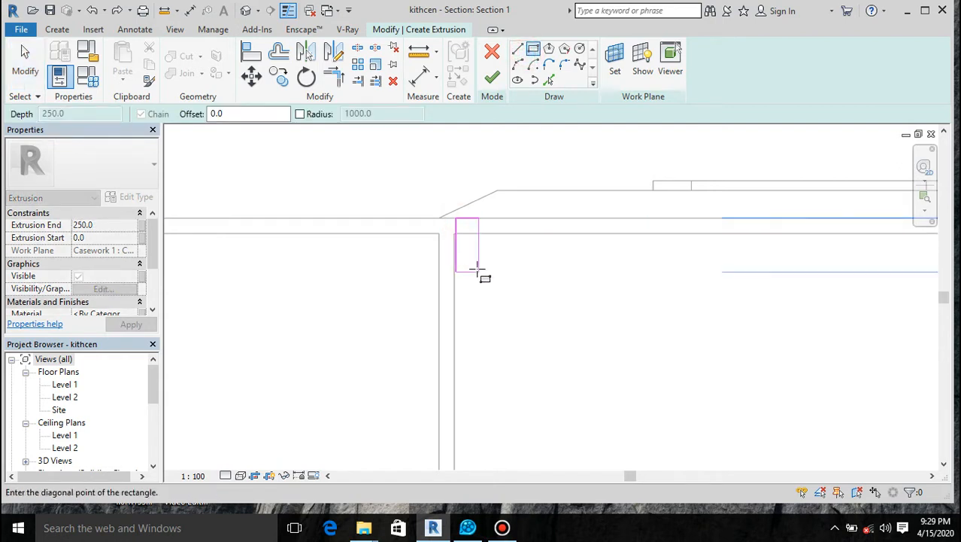
{"action": "scroll", "coordinate": [477, 267], "scroll_direction": "down", "scroll_amount": 5}
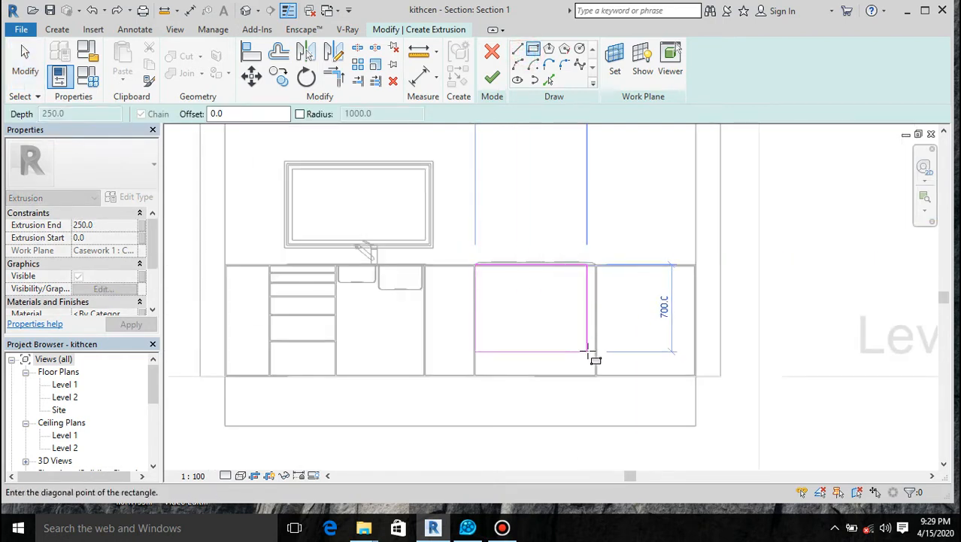
{"action": "scroll", "coordinate": [590, 352], "scroll_direction": "up", "scroll_amount": 4}
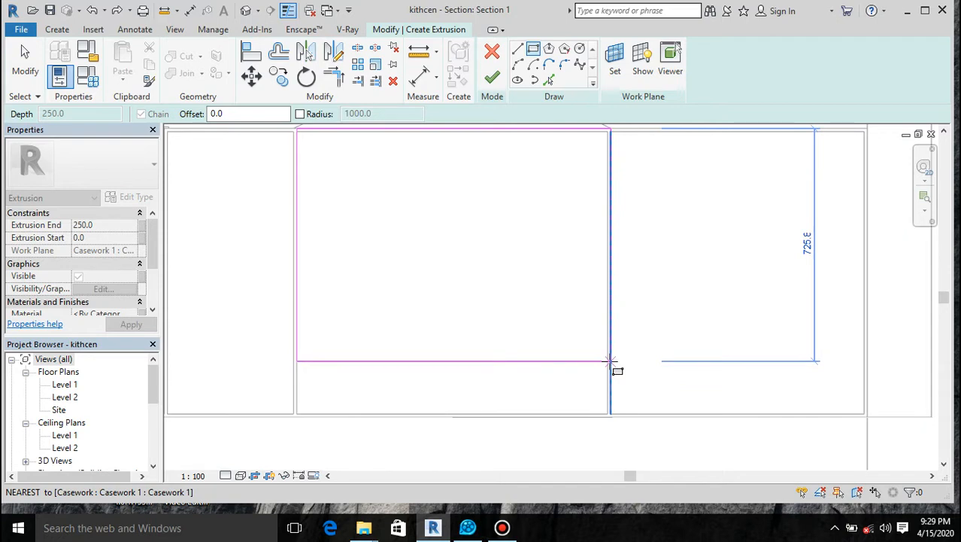
{"action": "left_click", "coordinate": [610, 362]}
{"action": "scroll", "coordinate": [502, 369], "scroll_direction": "down", "scroll_amount": 3}
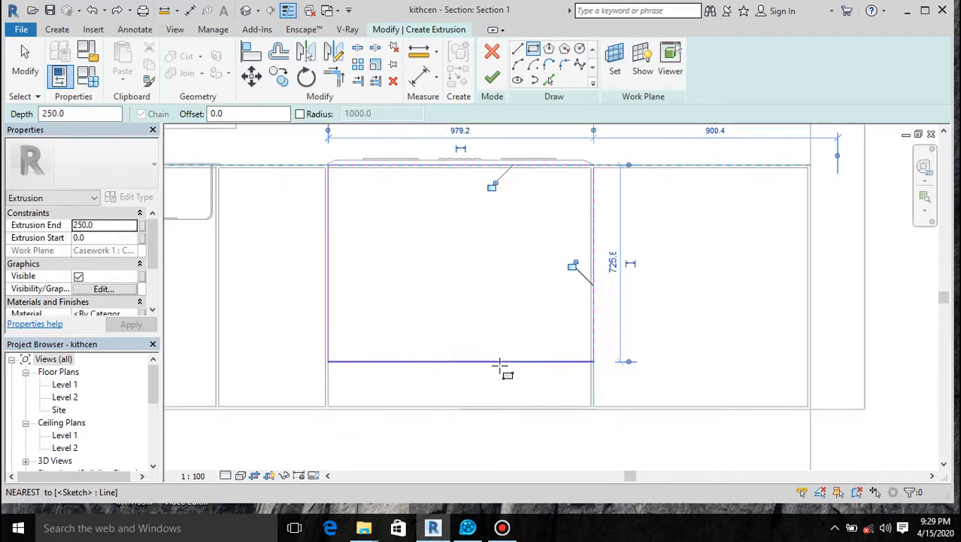
{"action": "scroll", "coordinate": [438, 277], "scroll_direction": "up", "scroll_amount": 3}
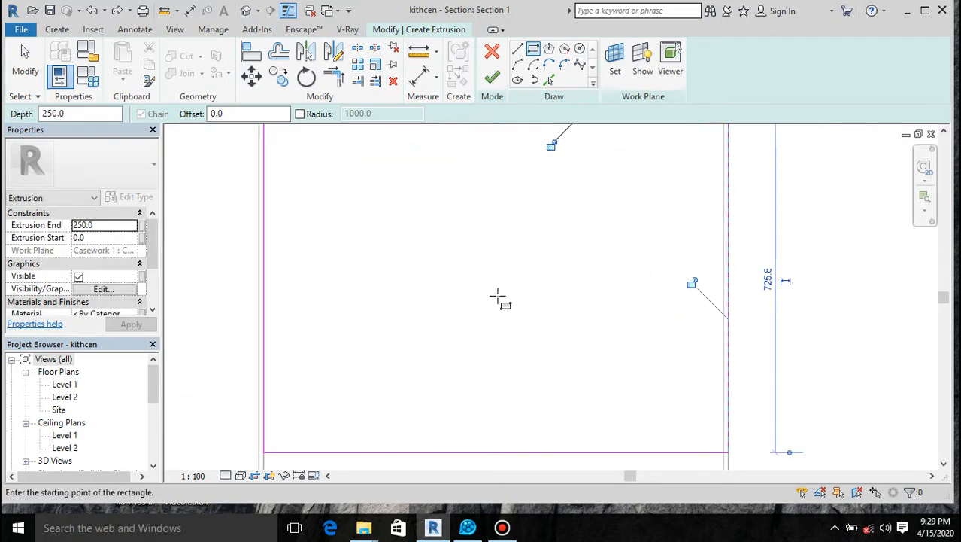
{"action": "scroll", "coordinate": [498, 299], "scroll_direction": "down", "scroll_amount": 2}
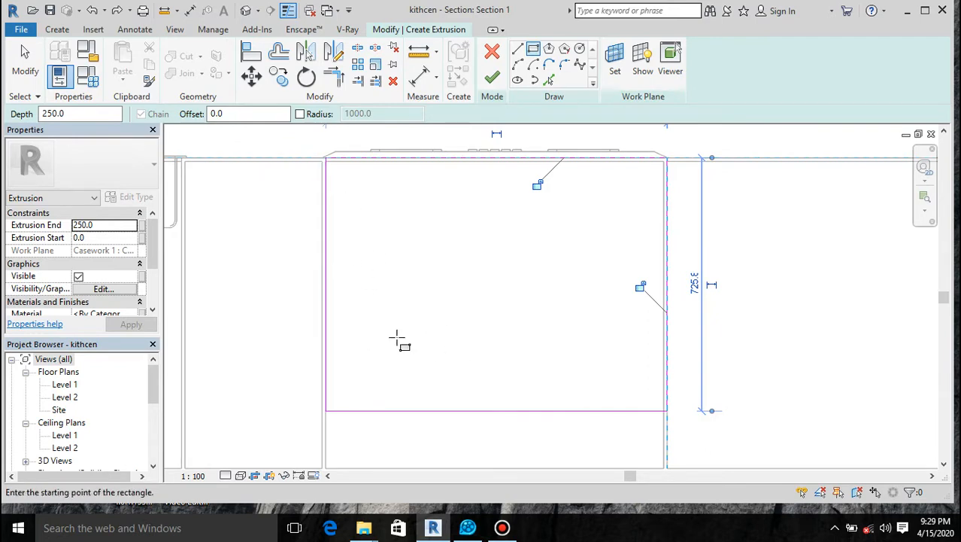
{"action": "left_click", "coordinate": [256, 113]}
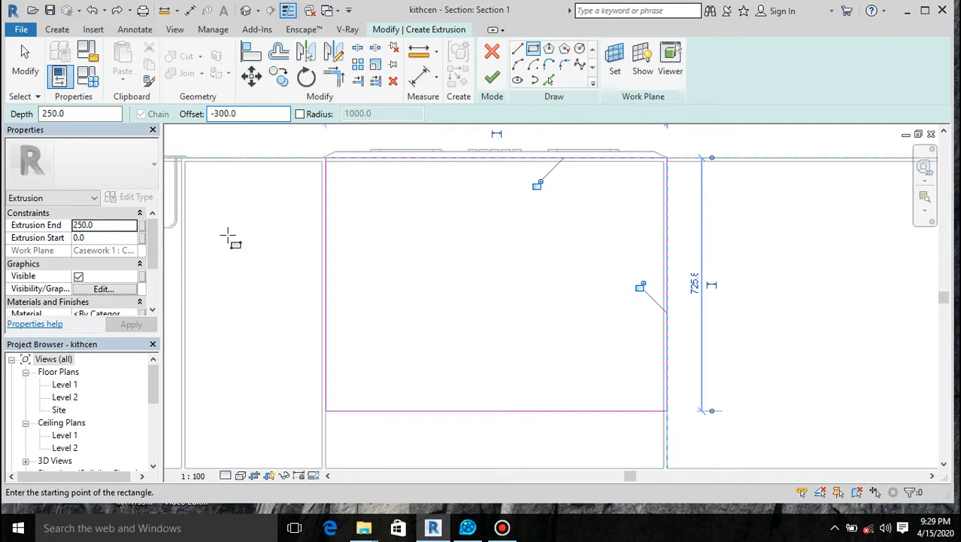
{"action": "left_click", "coordinate": [325, 411]}
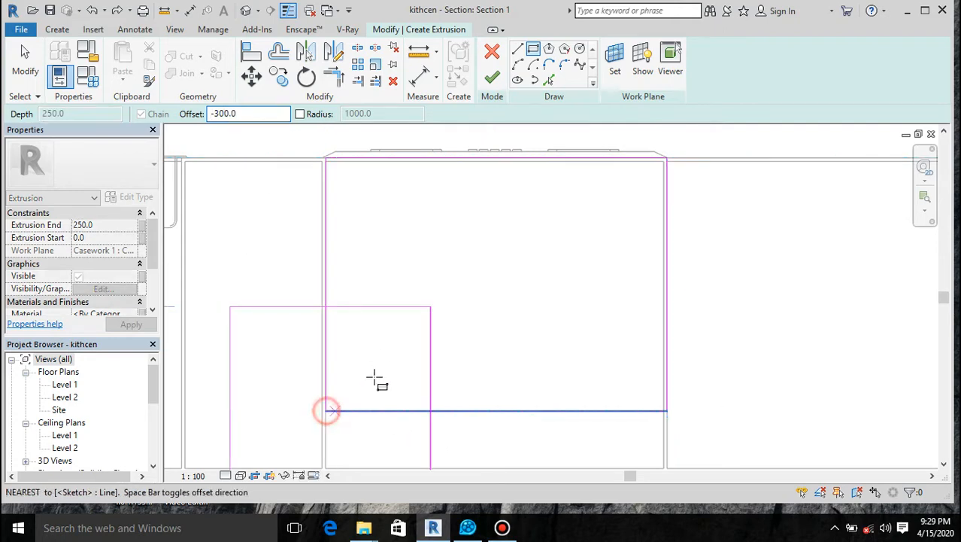
{"action": "left_click", "coordinate": [391, 370]}
{"action": "key", "text": "Escape"}
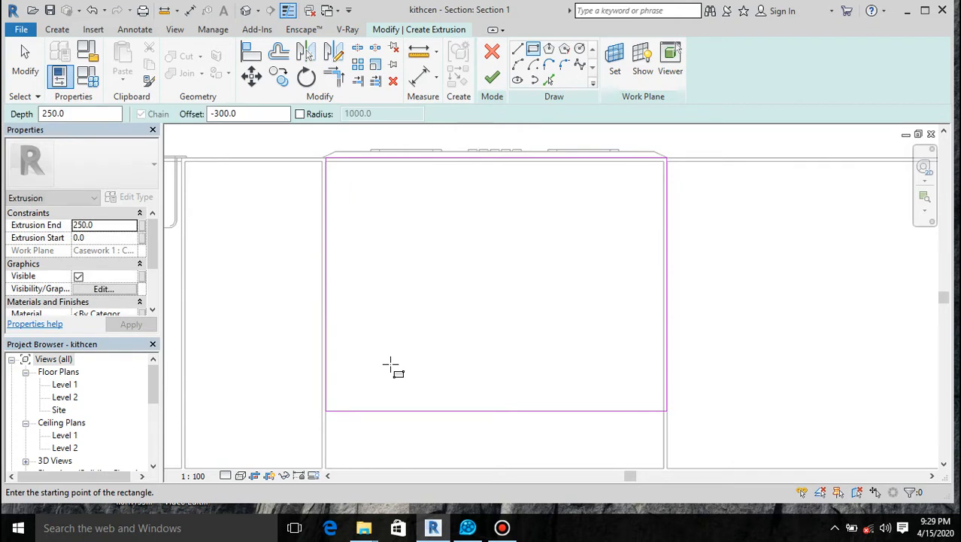
{"action": "left_click", "coordinate": [667, 411]}
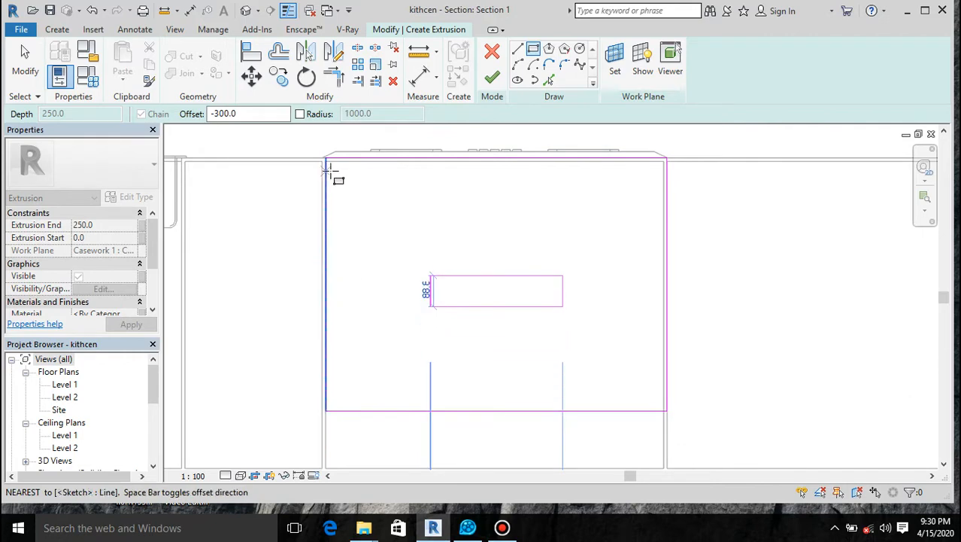
{"action": "left_click", "coordinate": [265, 119]}
{"action": "key", "text": "Escape"}
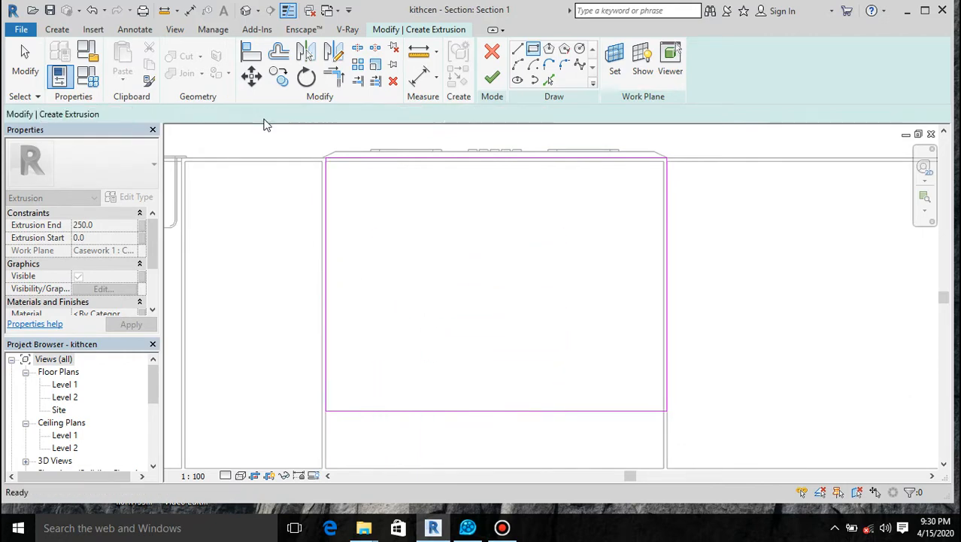
{"action": "left_click", "coordinate": [271, 113]}
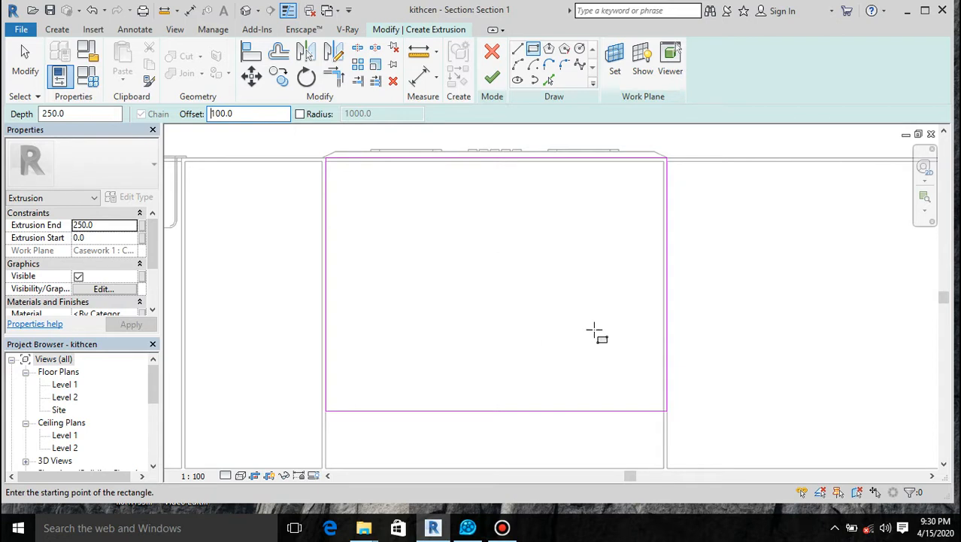
{"action": "left_click", "coordinate": [667, 410]}
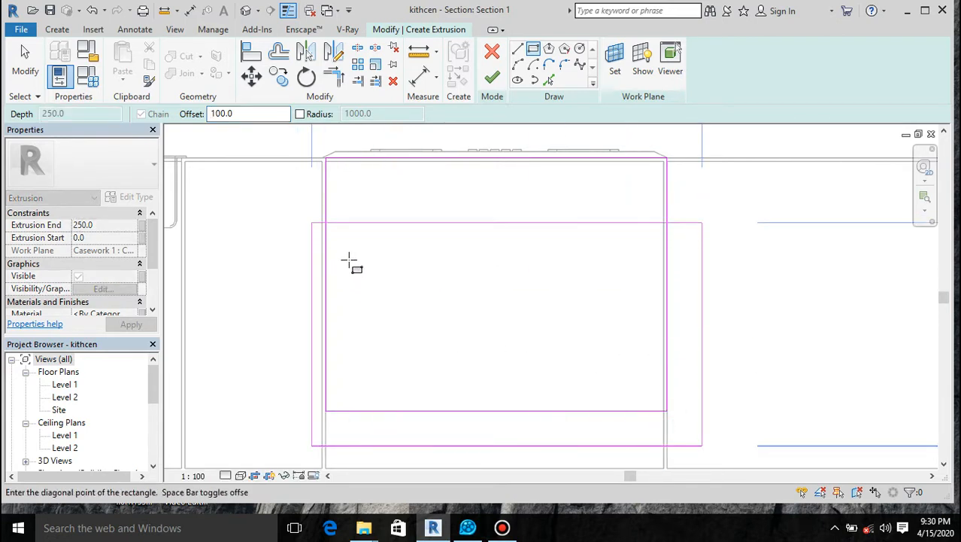
{"action": "key", "text": "Escape"}
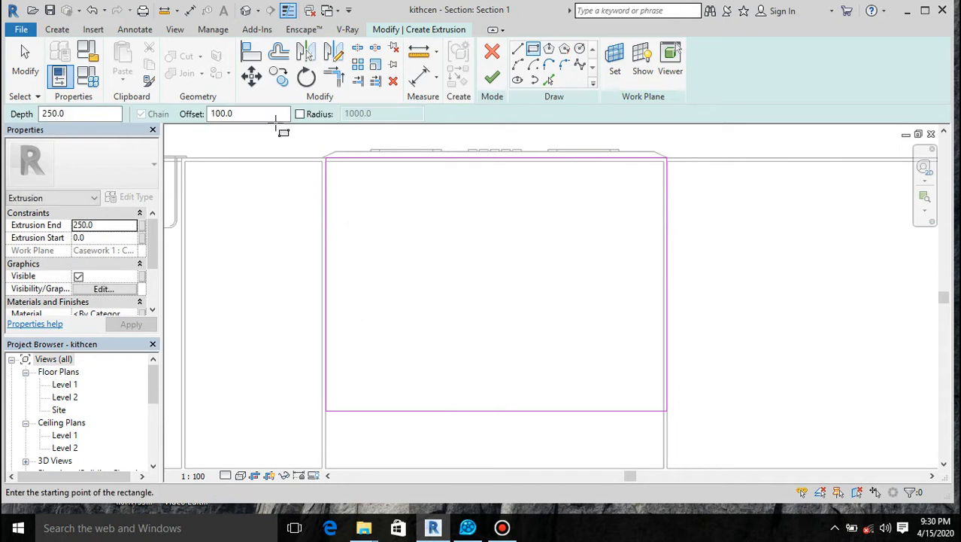
Sketch an inner rectangle about 779 by 287 mm inside the oven outline with a -100 mm offset, and finish the 250 mm extrusion
{"action": "left_click", "coordinate": [247, 114]}
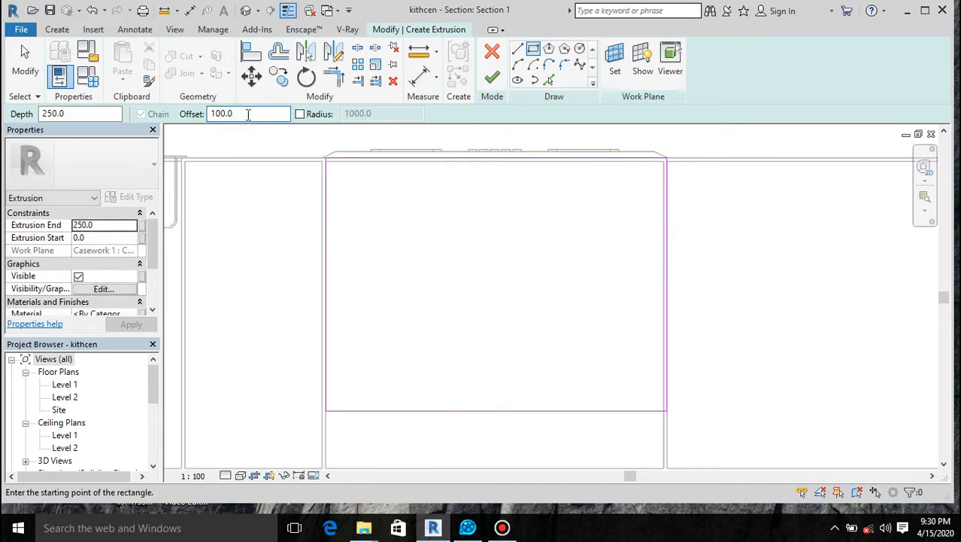
{"action": "type", "text": "-"}
{"action": "left_click", "coordinate": [664, 412]}
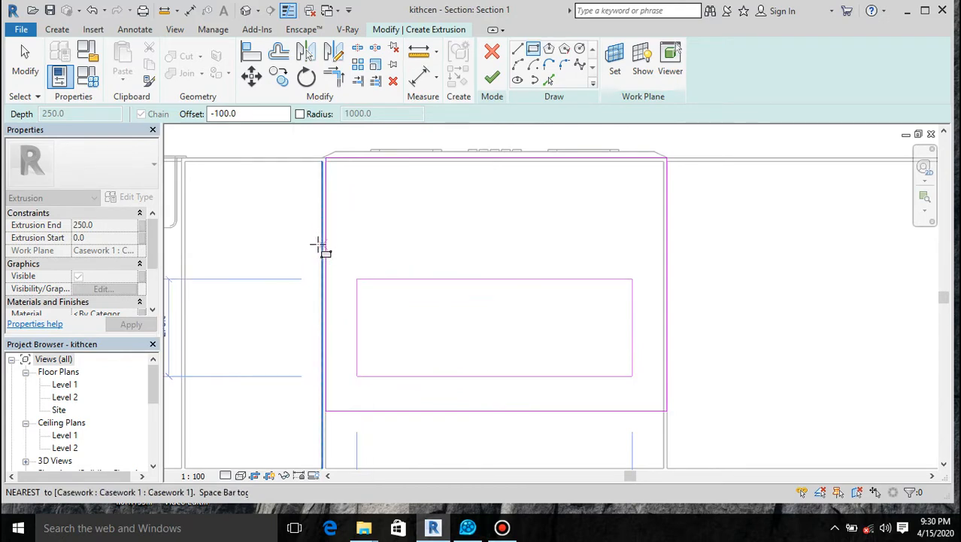
{"action": "scroll", "coordinate": [321, 246], "scroll_direction": "up", "scroll_amount": 2}
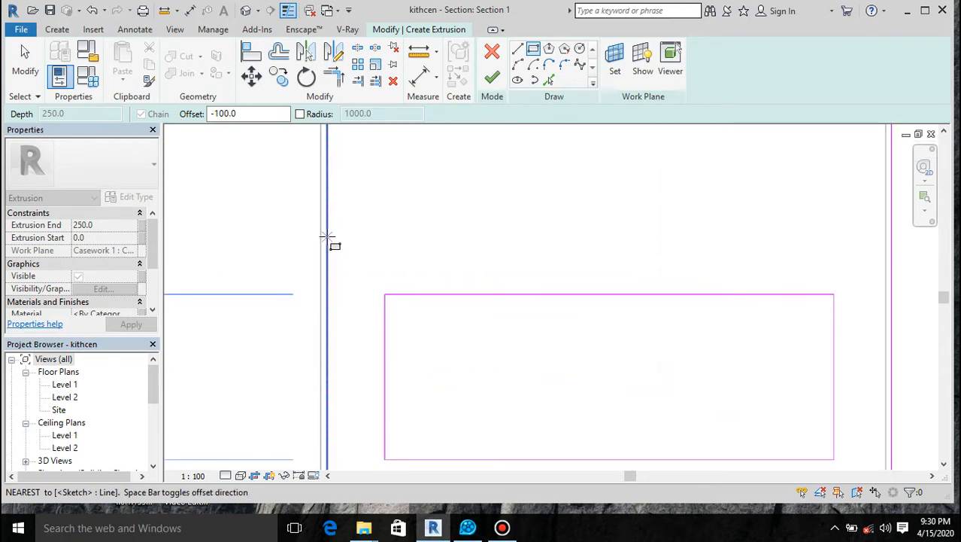
{"action": "left_click", "coordinate": [326, 236]}
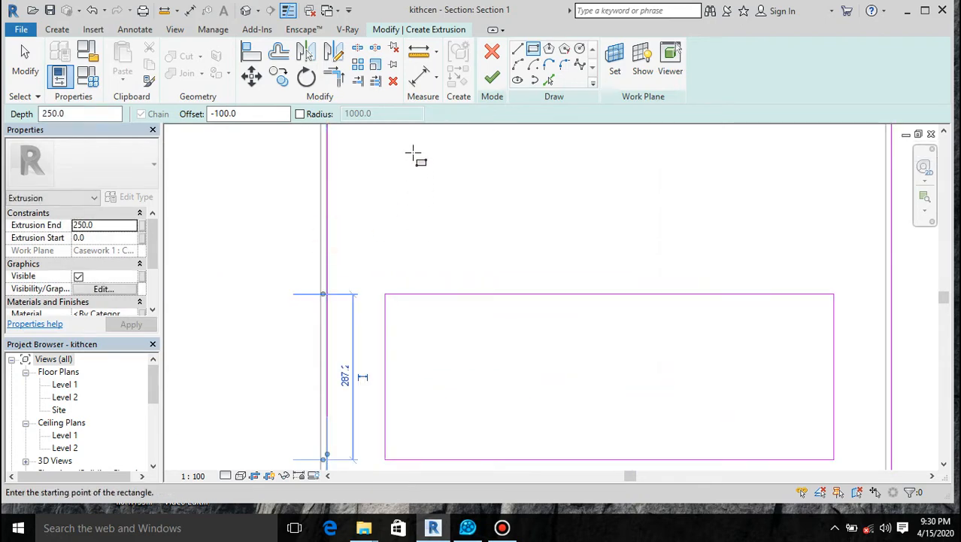
{"action": "scroll", "coordinate": [444, 262], "scroll_direction": "down", "scroll_amount": 3}
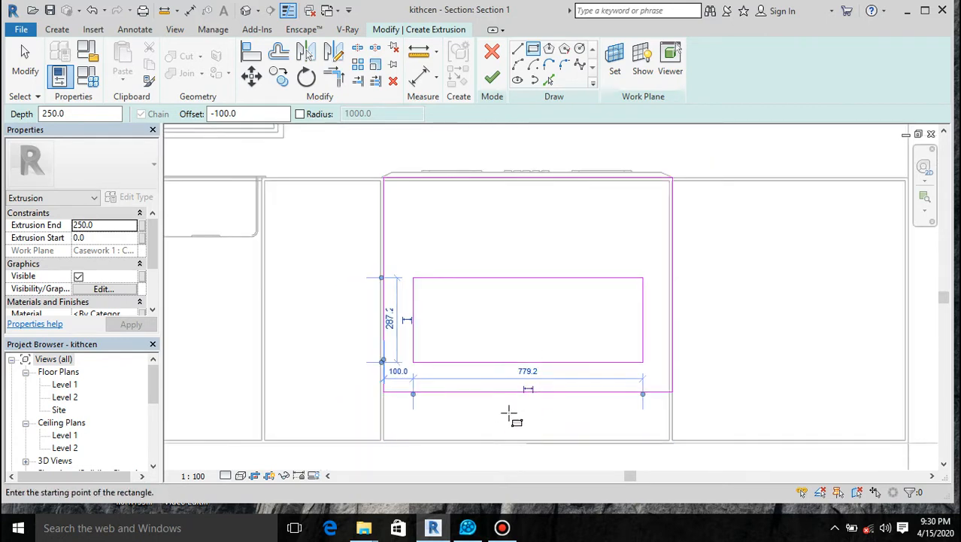
{"action": "key", "text": "Escape"}
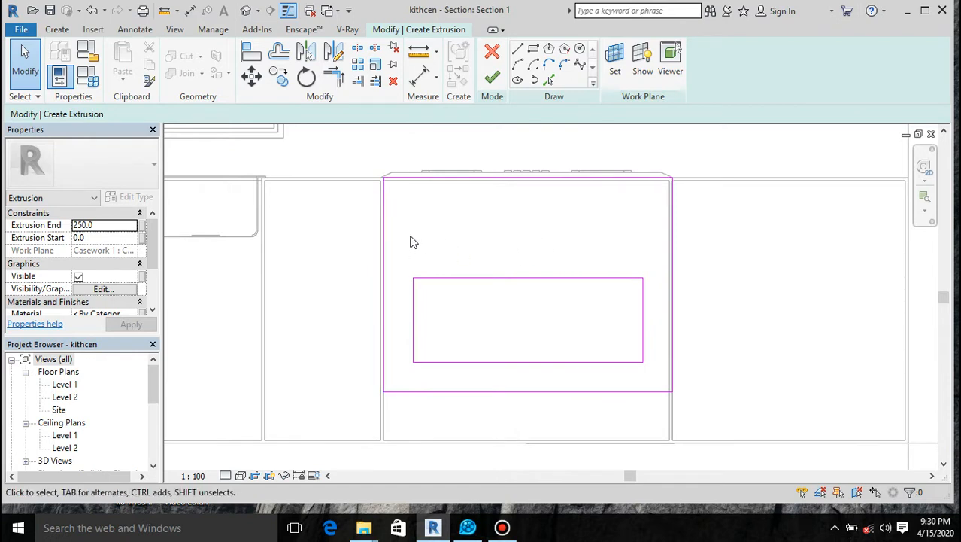
{"action": "left_click", "coordinate": [491, 80]}
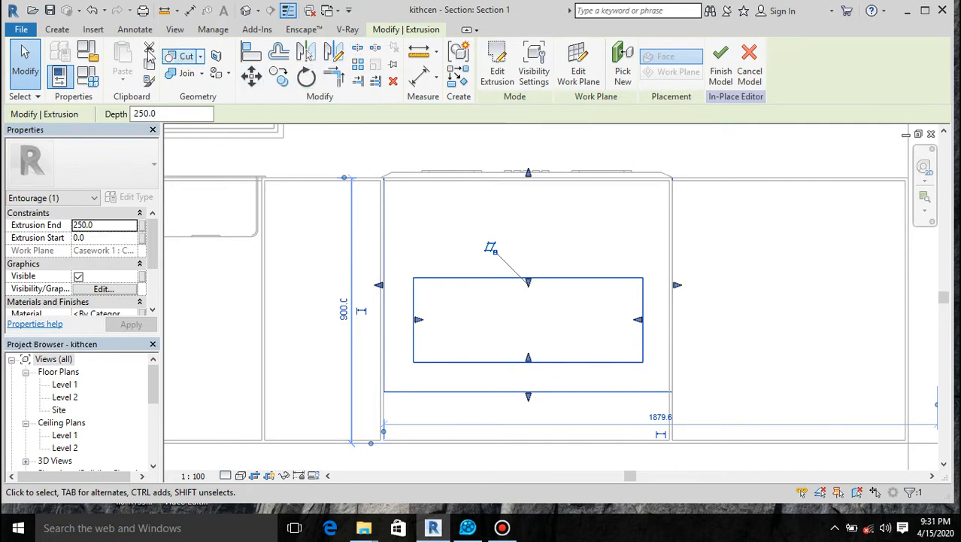
Start a void extrusion using a picked casework face near the base of the oven bay as its work plane
{"action": "left_click", "coordinate": [57, 29]}
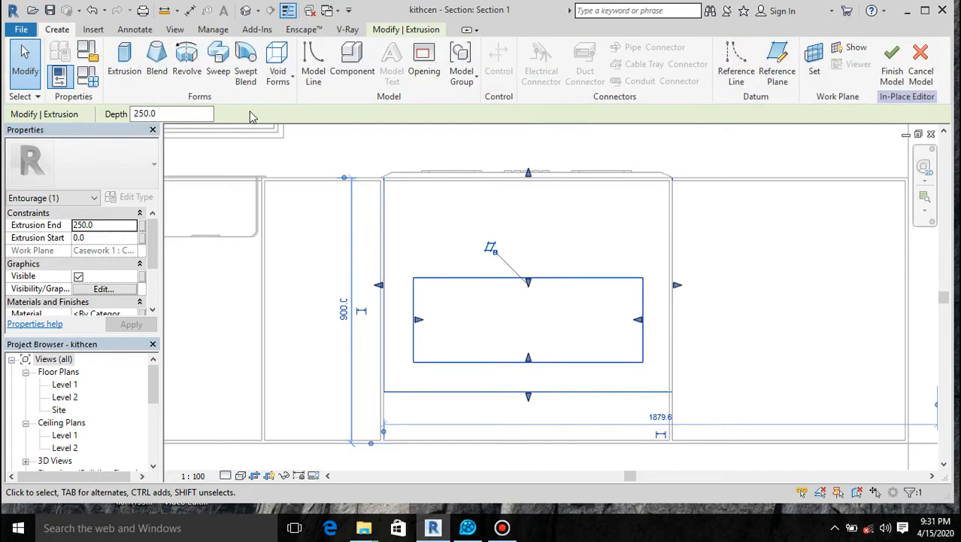
{"action": "left_click", "coordinate": [278, 79]}
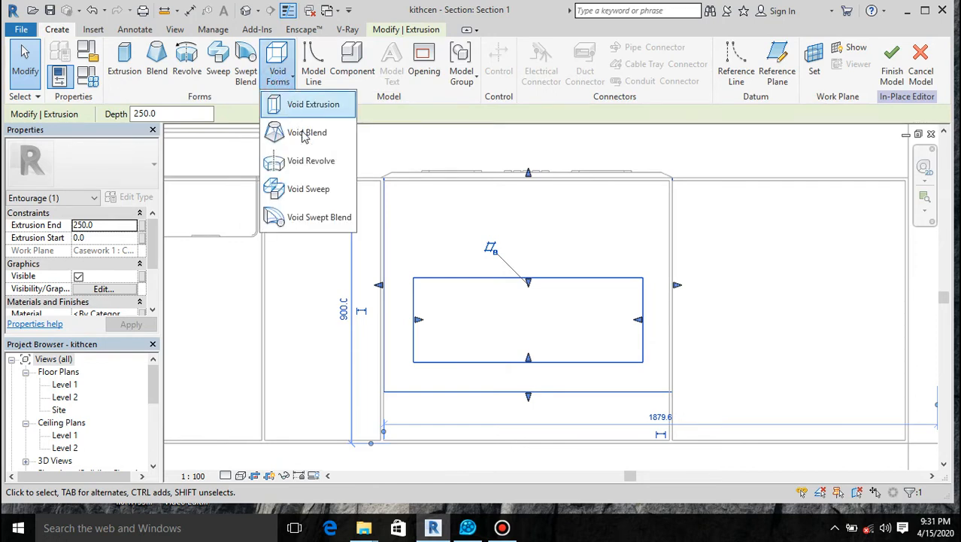
{"action": "left_click", "coordinate": [304, 104]}
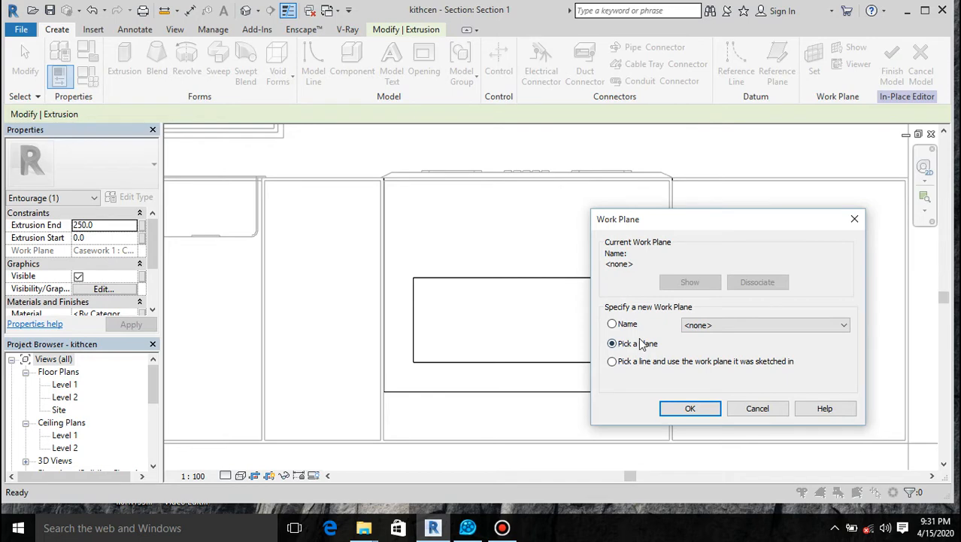
{"action": "left_click", "coordinate": [686, 409]}
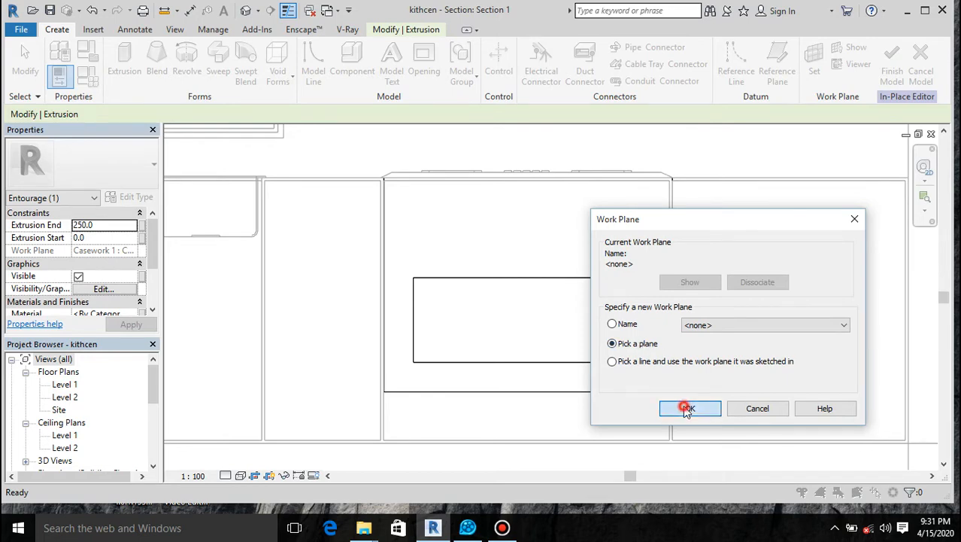
{"action": "scroll", "coordinate": [378, 444], "scroll_direction": "up", "scroll_amount": 4}
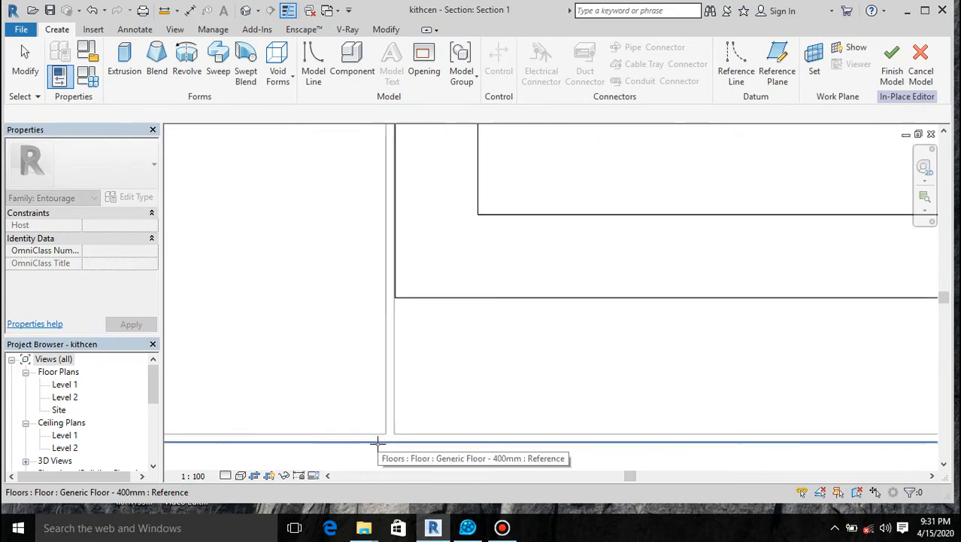
{"action": "left_click", "coordinate": [390, 421]}
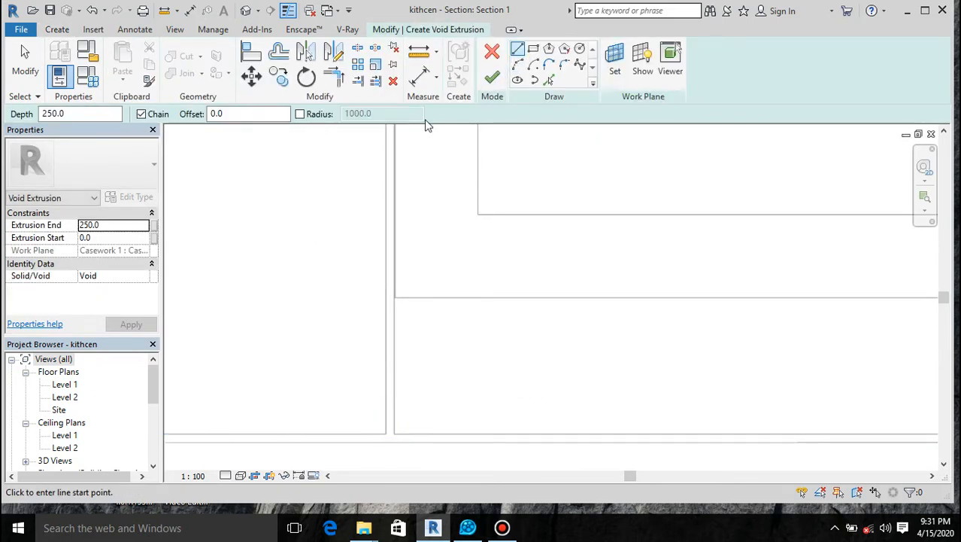
Add two void sketch lines across the oven front, one offset 70 mm below its upper edge and another 5 mm below that line
{"action": "scroll", "coordinate": [486, 161], "scroll_direction": "down", "scroll_amount": 6}
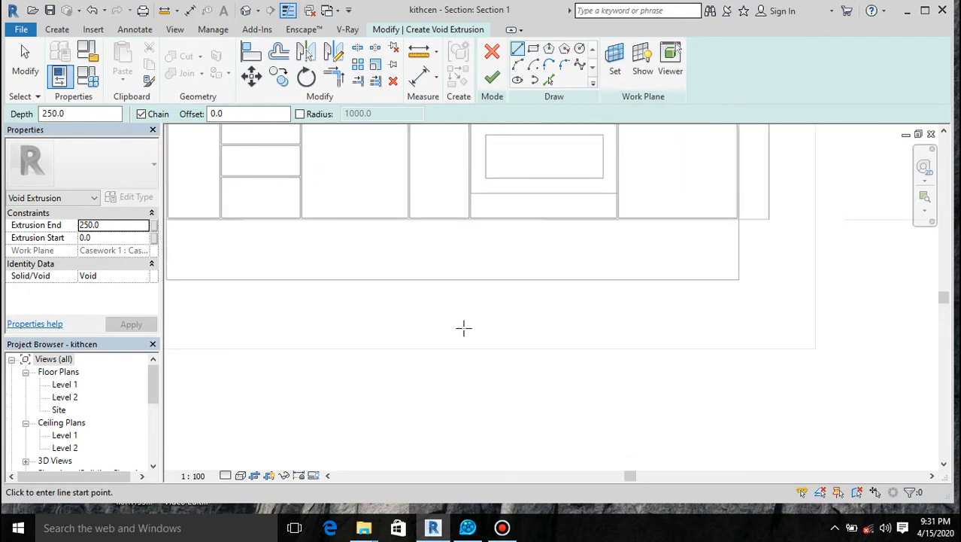
{"action": "scroll", "coordinate": [493, 219], "scroll_direction": "up", "scroll_amount": 4}
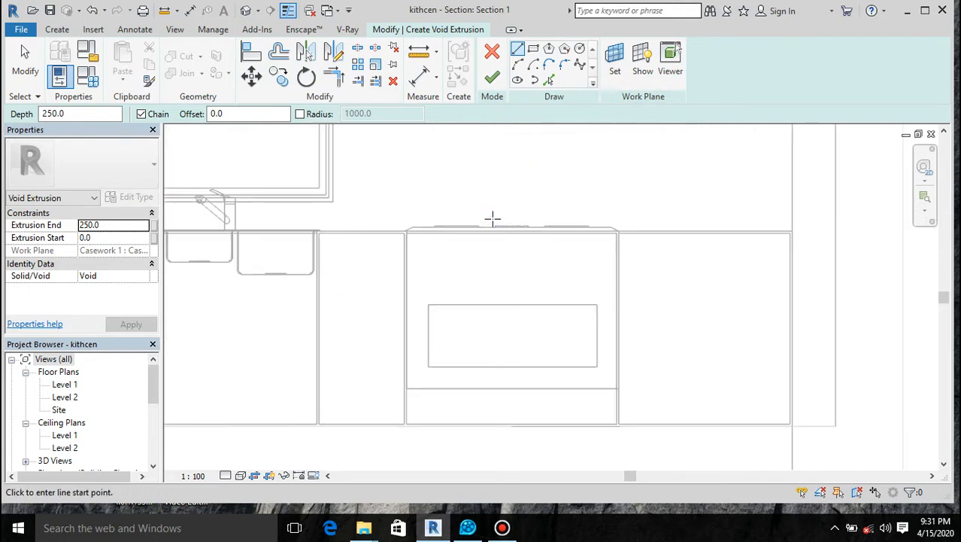
{"action": "left_click", "coordinate": [548, 80]}
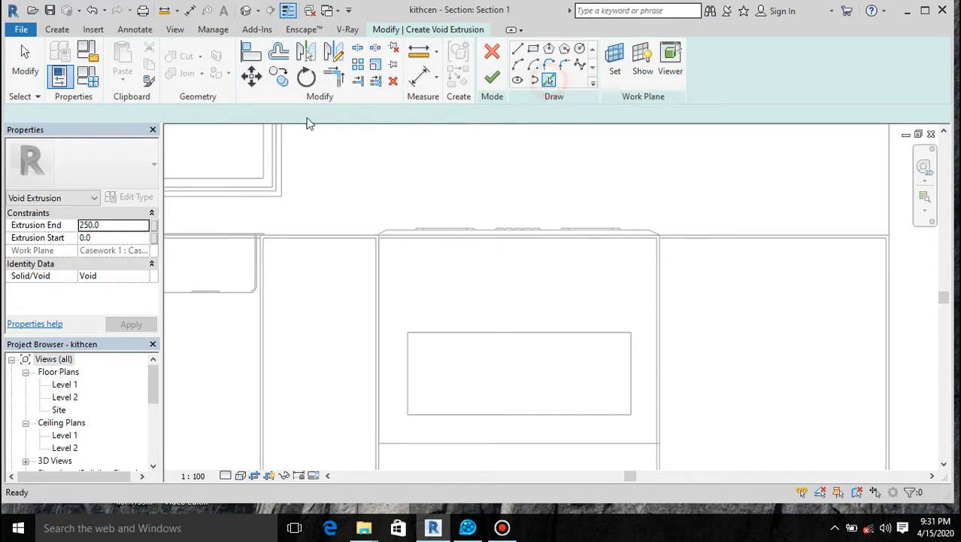
{"action": "left_click", "coordinate": [210, 115]}
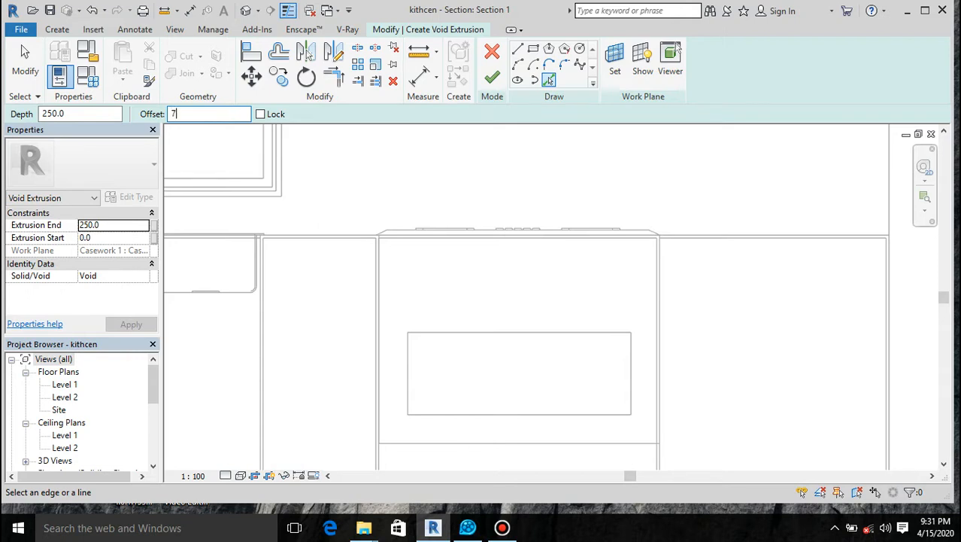
{"action": "key", "text": "Return"}
{"action": "left_click", "coordinate": [453, 249]}
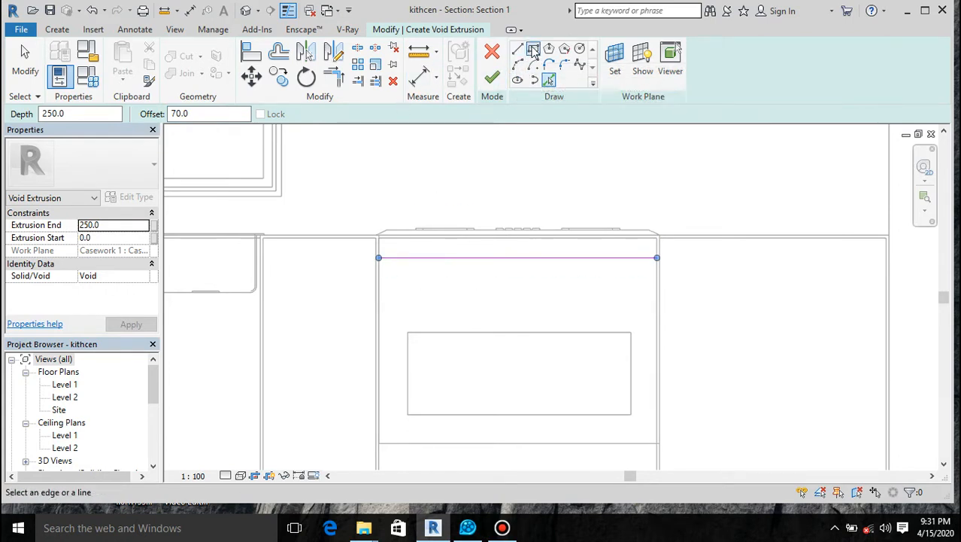
{"action": "left_click", "coordinate": [227, 112]}
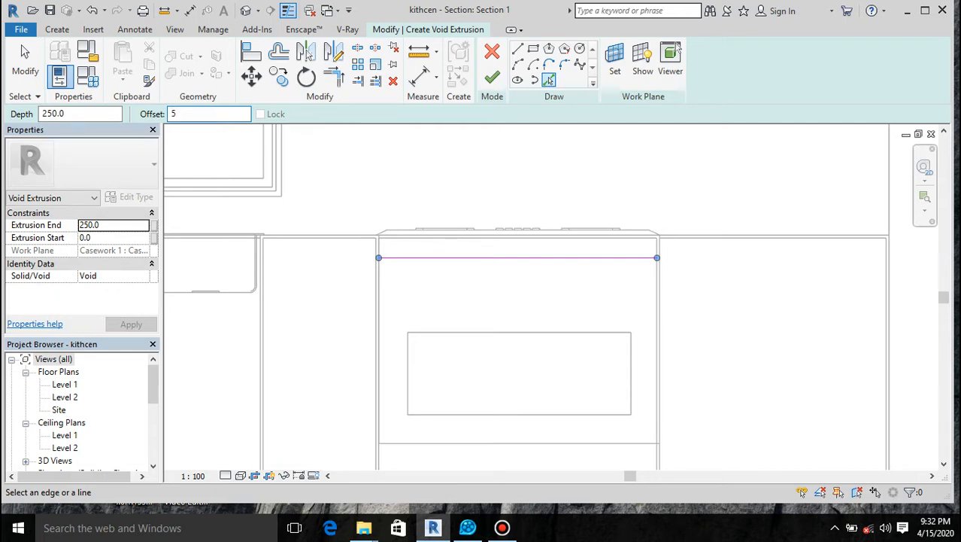
{"action": "left_click", "coordinate": [438, 262]}
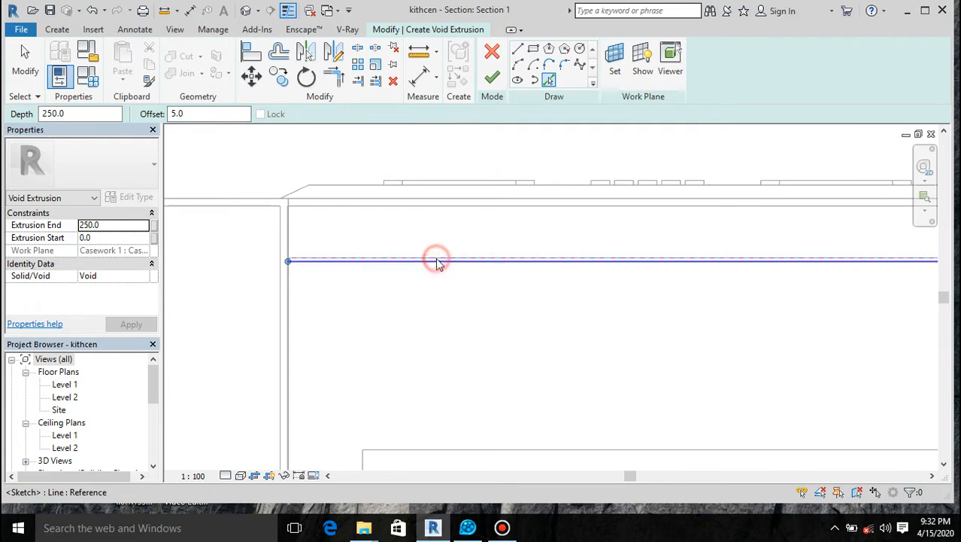
{"action": "left_click", "coordinate": [516, 50]}
{"action": "scroll", "coordinate": [275, 282], "scroll_direction": "up", "scroll_amount": 5}
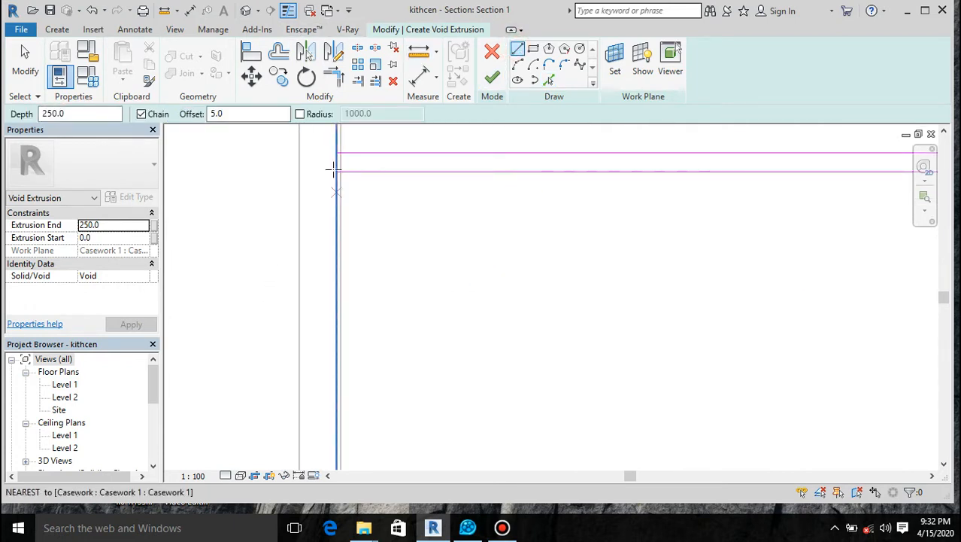
{"action": "left_click", "coordinate": [339, 151]}
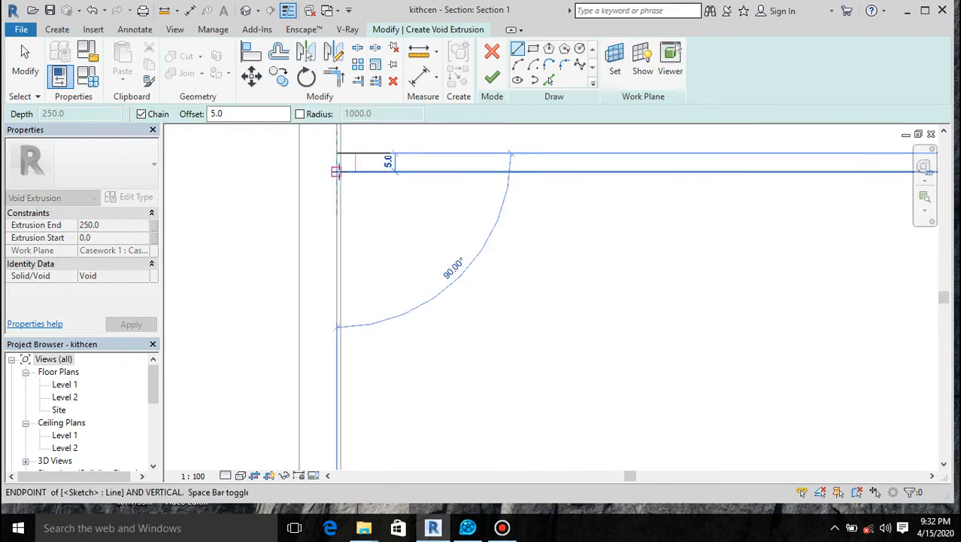
{"action": "key", "text": "Escape"}
{"action": "key", "text": "Escape"}
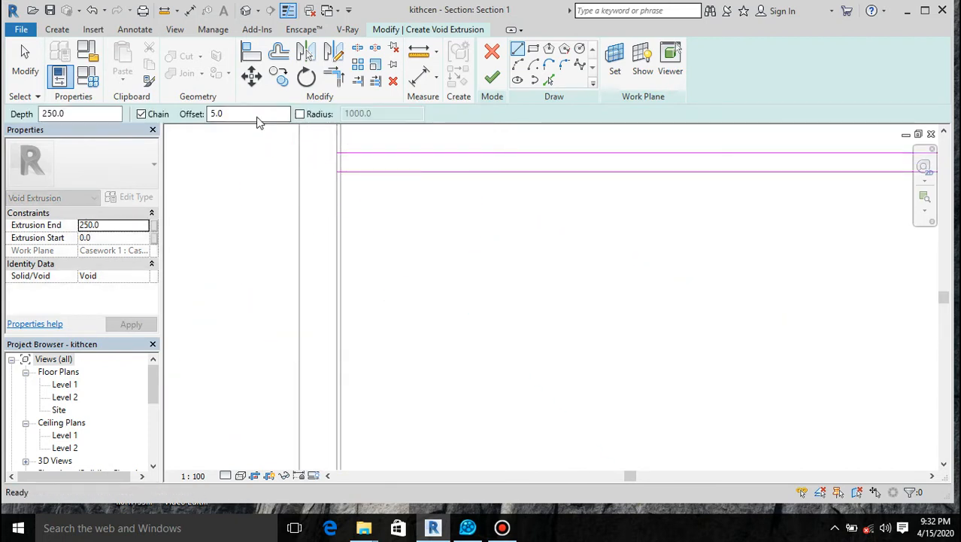
Reset the line offset to 0 and draw a 5 mm vertical line closing the groove sketch at the oven's left edge
{"action": "left_click", "coordinate": [517, 51]}
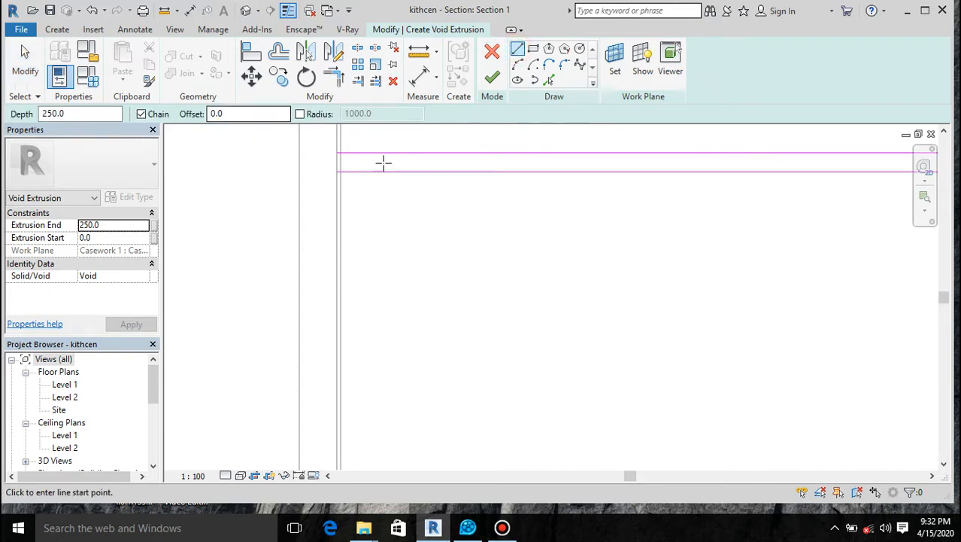
{"action": "scroll", "coordinate": [342, 154], "scroll_direction": "up", "scroll_amount": 3}
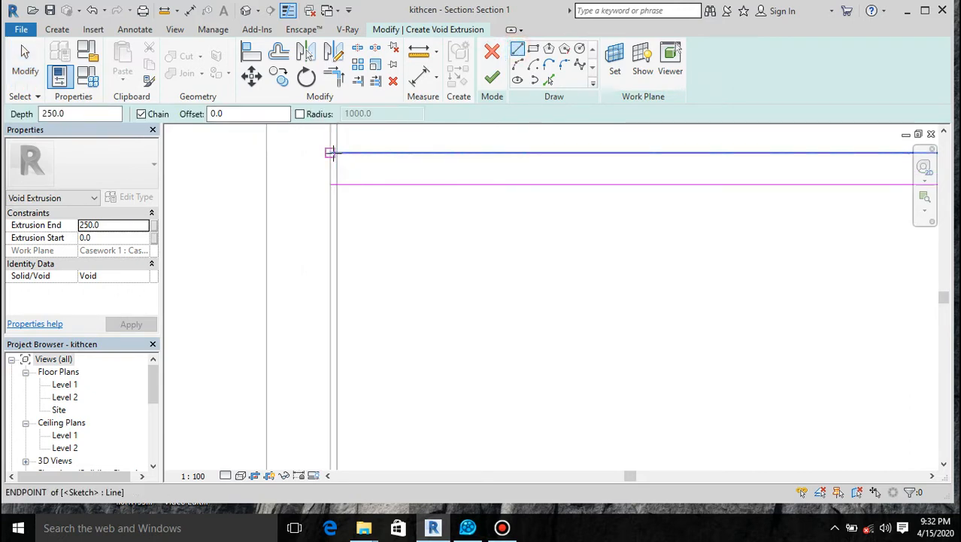
{"action": "left_click", "coordinate": [331, 153]}
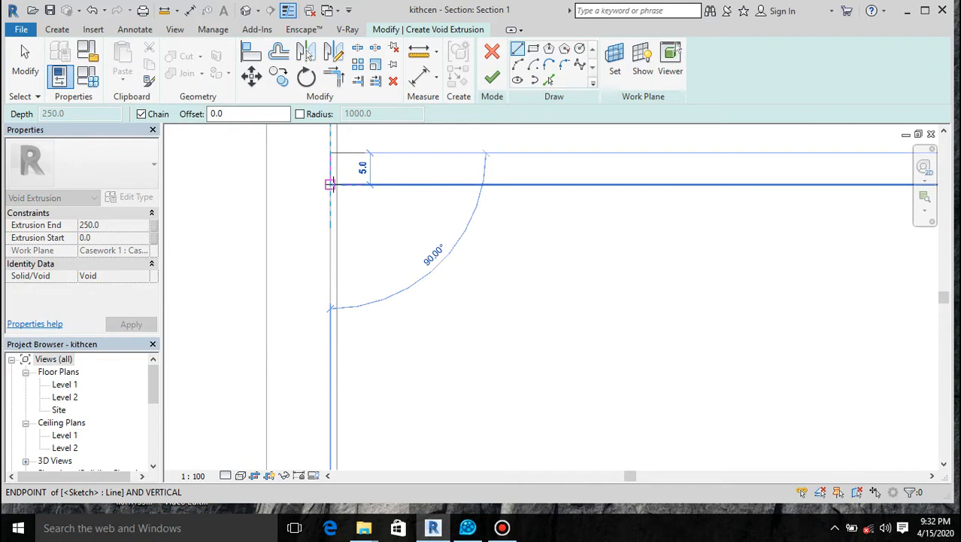
{"action": "key", "text": "Escape"}
{"action": "scroll", "coordinate": [276, 220], "scroll_direction": "down", "scroll_amount": 5}
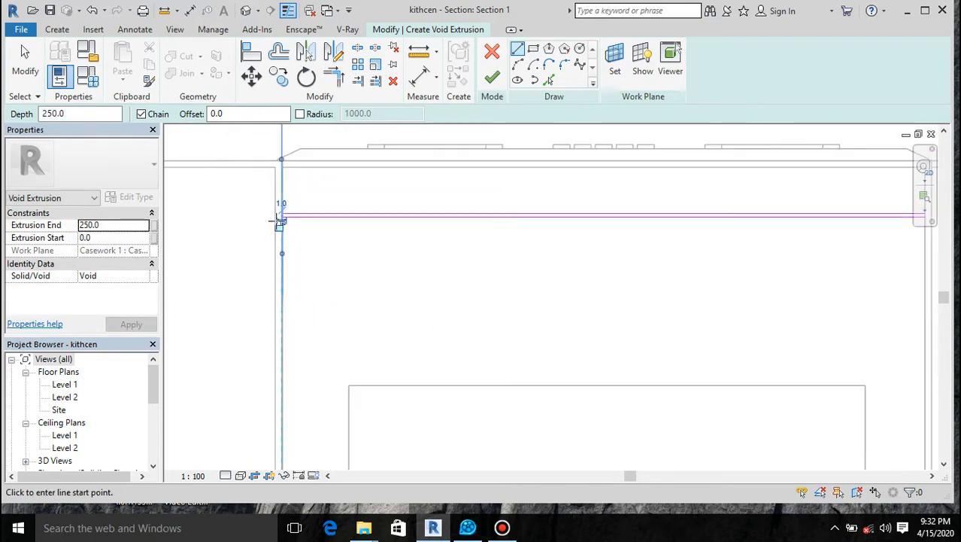
Close the groove sketch at the oven's right edge with a 5 mm vertical line and finish the 250 mm void extrusion
{"action": "scroll", "coordinate": [727, 206], "scroll_direction": "up", "scroll_amount": 5}
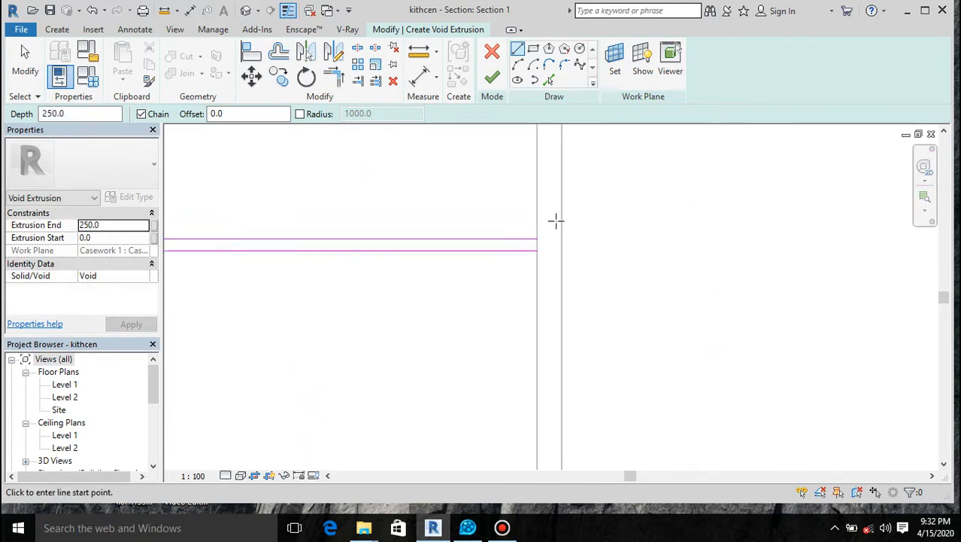
{"action": "left_click", "coordinate": [537, 238]}
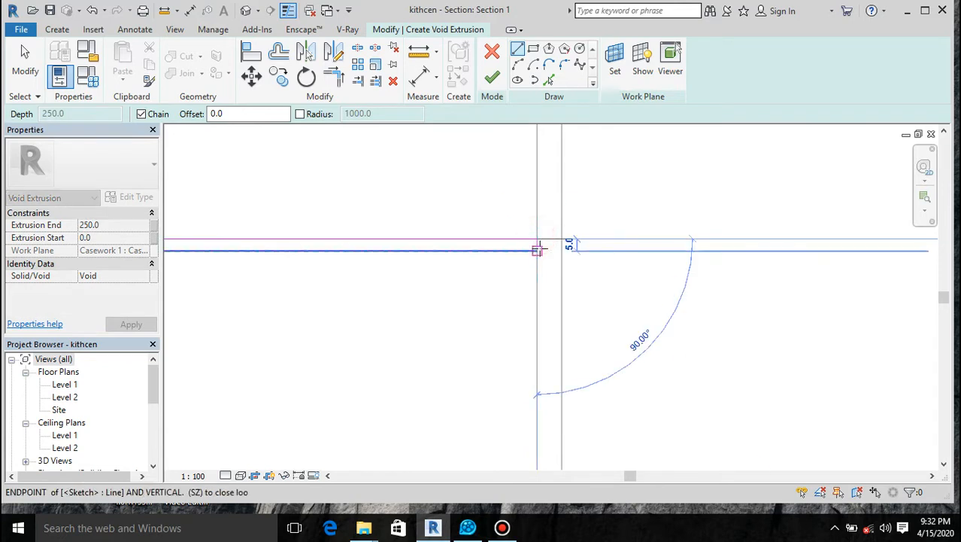
{"action": "left_click", "coordinate": [538, 250]}
{"action": "scroll", "coordinate": [625, 227], "scroll_direction": "down", "scroll_amount": 2}
{"action": "scroll", "coordinate": [625, 227], "scroll_direction": "down", "scroll_amount": 4}
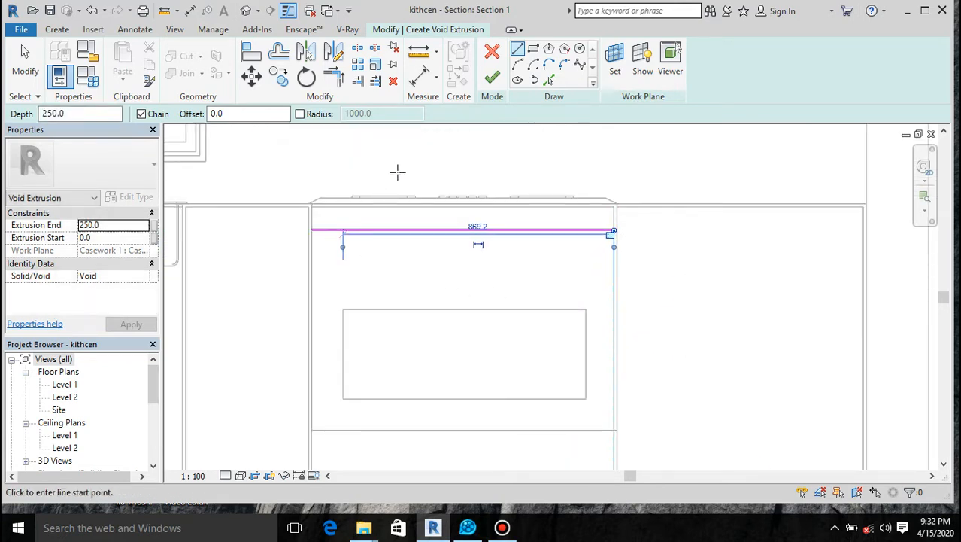
{"action": "left_click", "coordinate": [491, 80]}
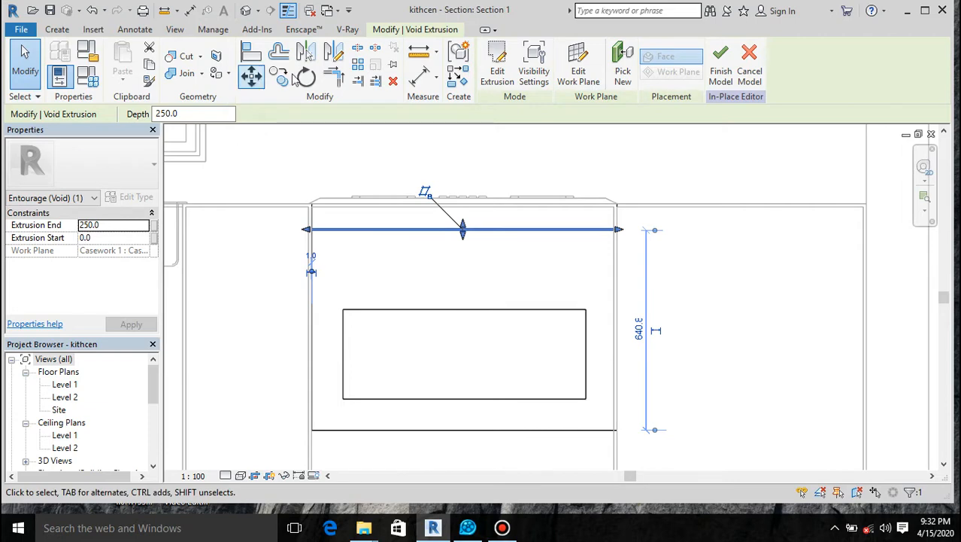
Copy the void groove about 160 mm straight down, placing it between the upper groove and the window opening
{"action": "left_click", "coordinate": [332, 239]}
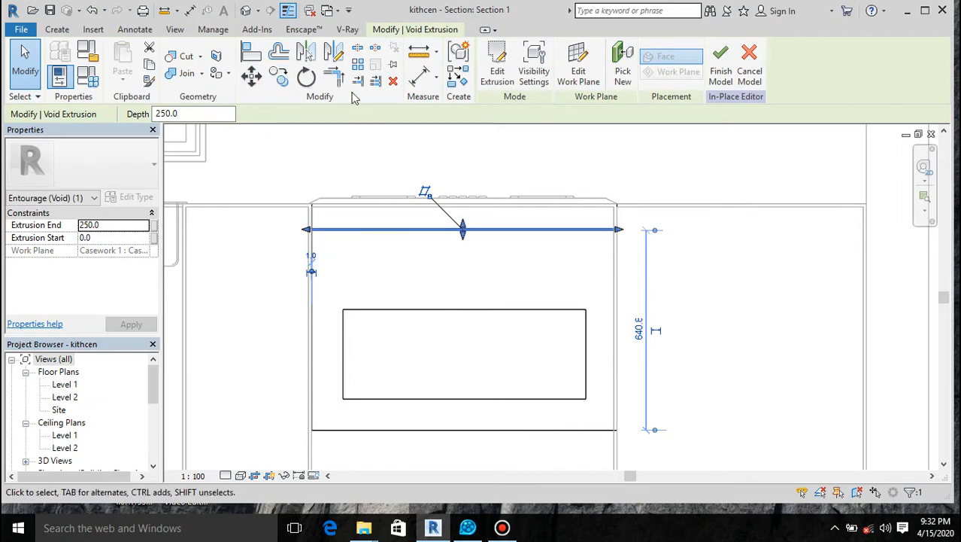
{"action": "left_click", "coordinate": [278, 75]}
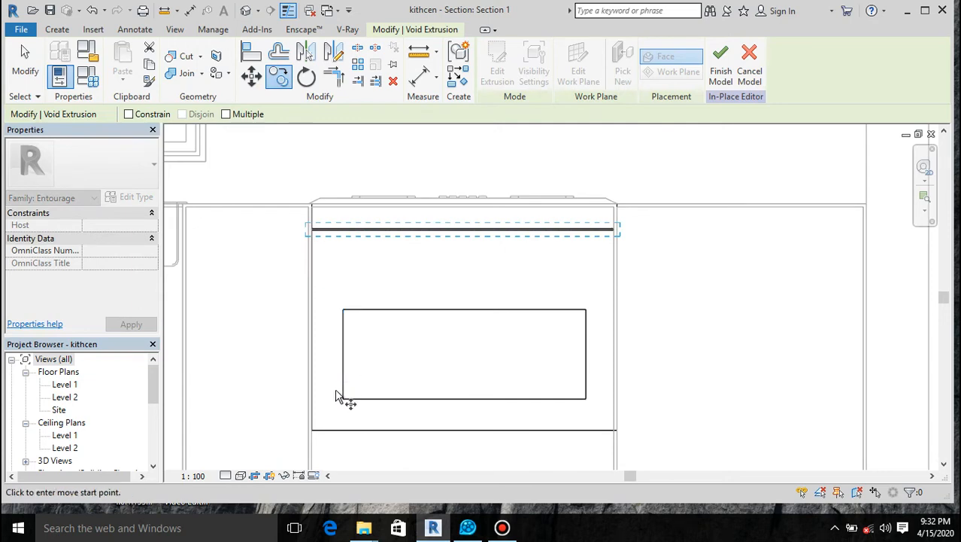
{"action": "scroll", "coordinate": [333, 293], "scroll_direction": "up", "scroll_amount": 4}
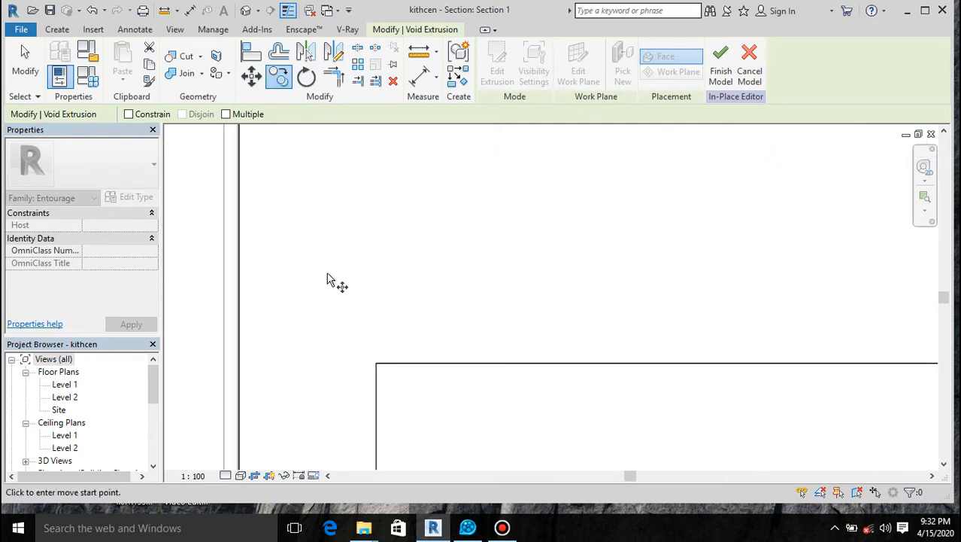
{"action": "scroll", "coordinate": [325, 254], "scroll_direction": "down", "scroll_amount": 3}
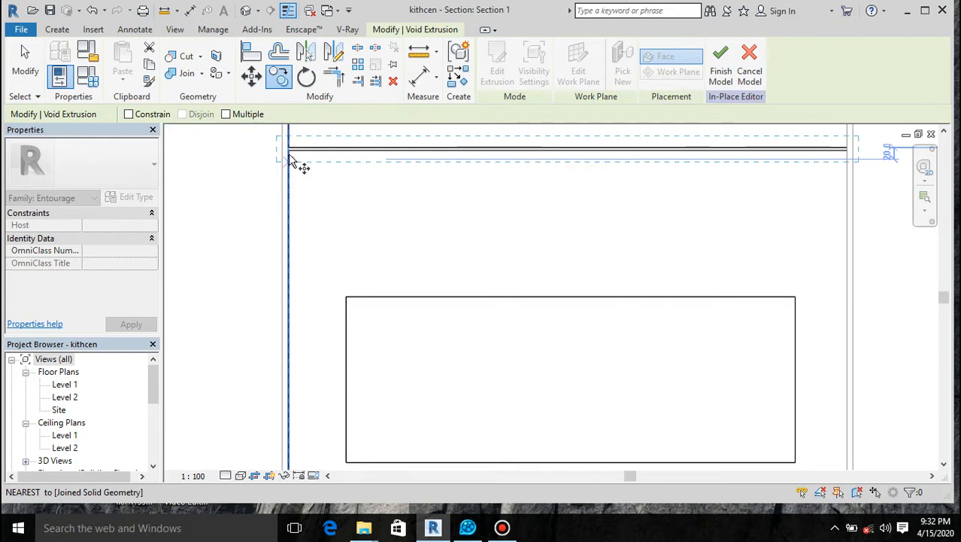
{"action": "left_click", "coordinate": [292, 150]}
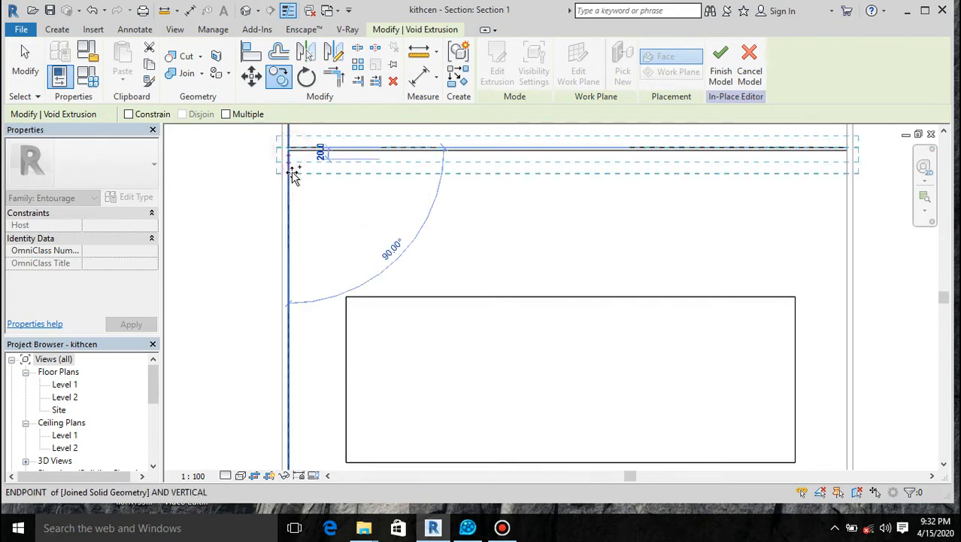
{"action": "left_click", "coordinate": [291, 242]}
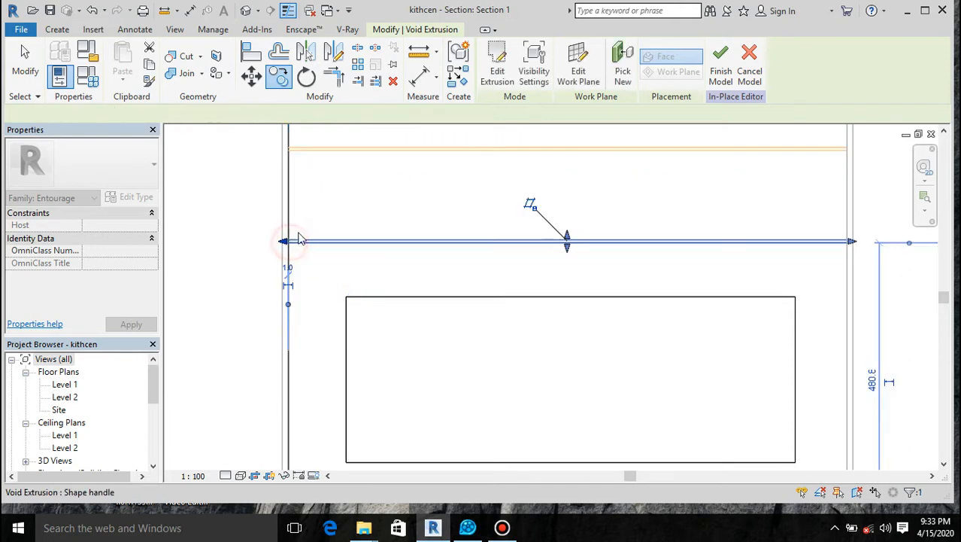
Copy the middle groove 460 mm straight down, placing it between the window opening and the oven's lower edge
{"action": "left_click", "coordinate": [279, 75]}
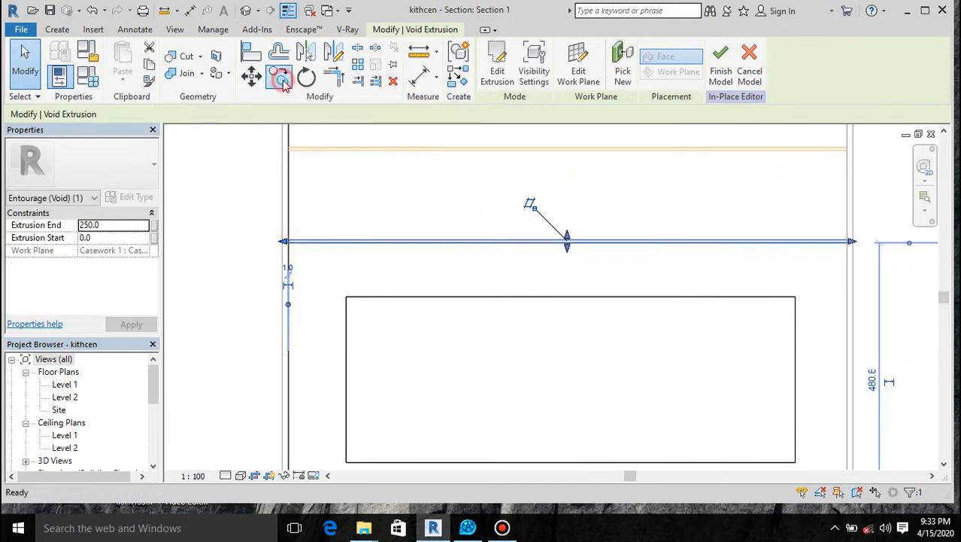
{"action": "left_click", "coordinate": [290, 240]}
{"action": "scroll", "coordinate": [292, 243], "scroll_direction": "down", "scroll_amount": 3}
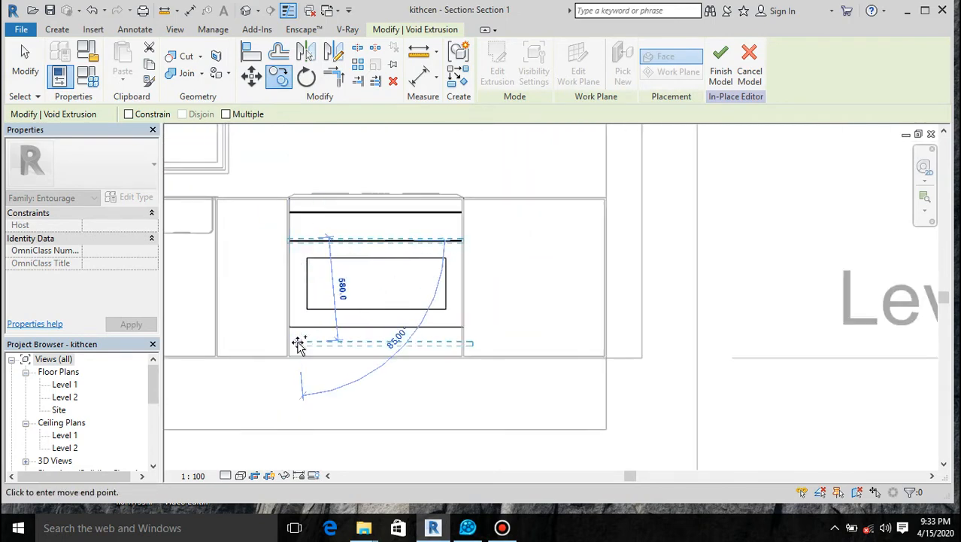
{"action": "scroll", "coordinate": [299, 342], "scroll_direction": "up", "scroll_amount": 4}
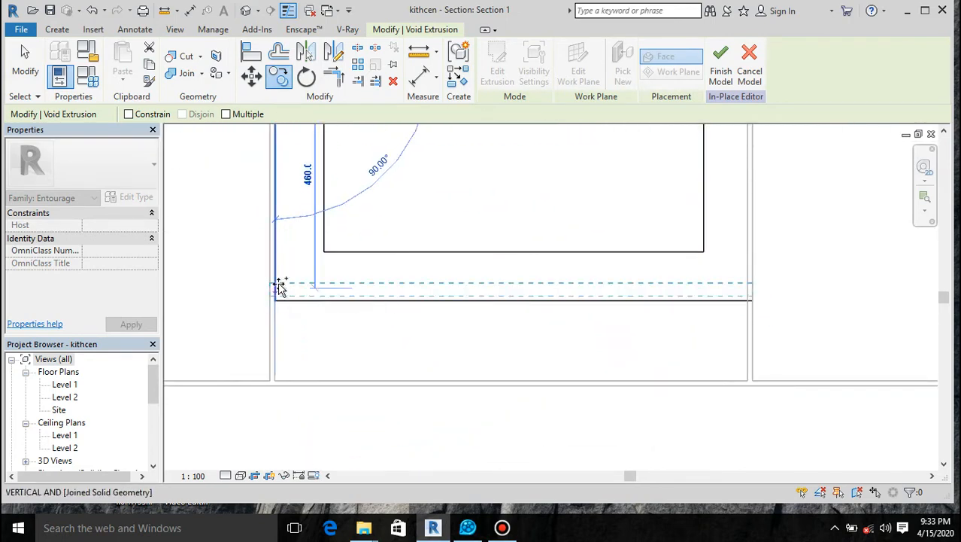
{"action": "left_click", "coordinate": [280, 284]}
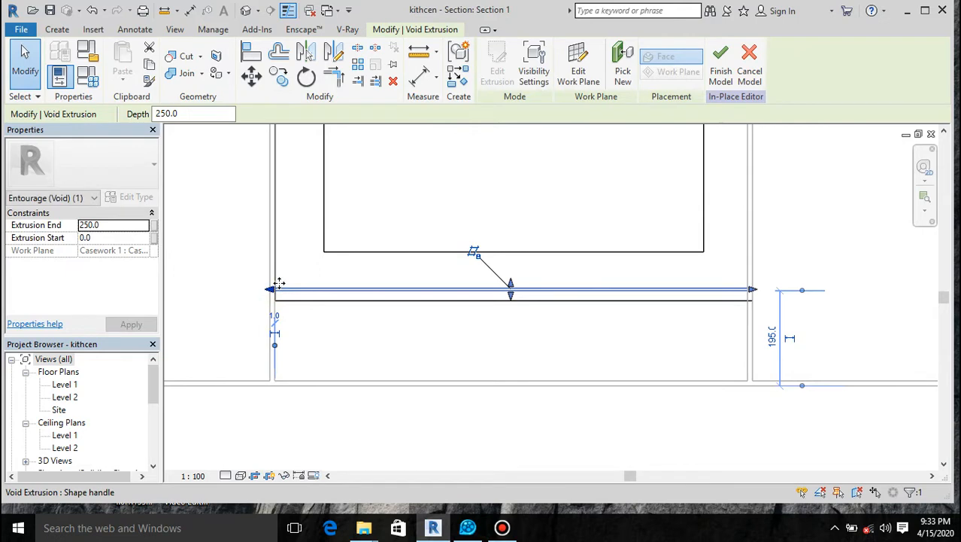
{"action": "scroll", "coordinate": [480, 359], "scroll_direction": "down", "scroll_amount": 2}
{"action": "scroll", "coordinate": [479, 359], "scroll_direction": "down", "scroll_amount": 2}
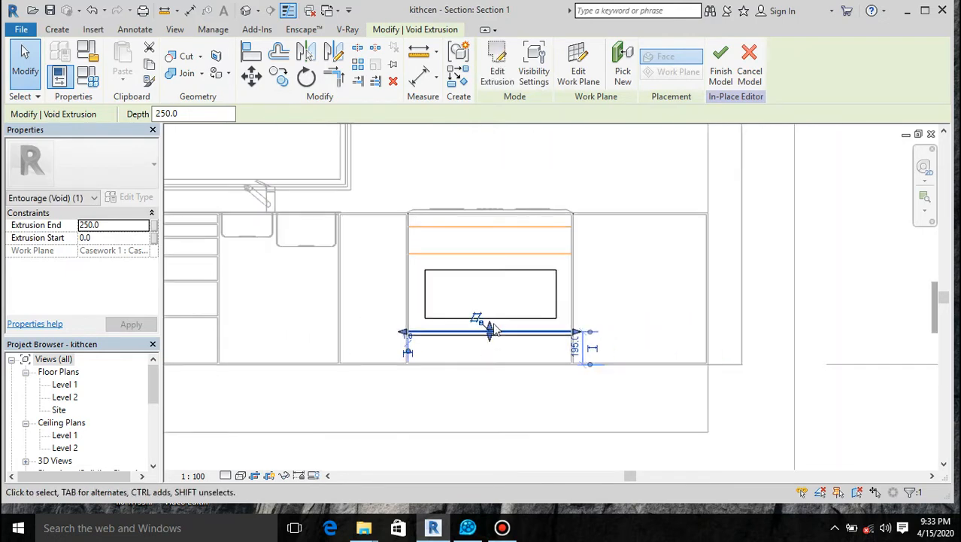
{"action": "left_click", "coordinate": [510, 283]}
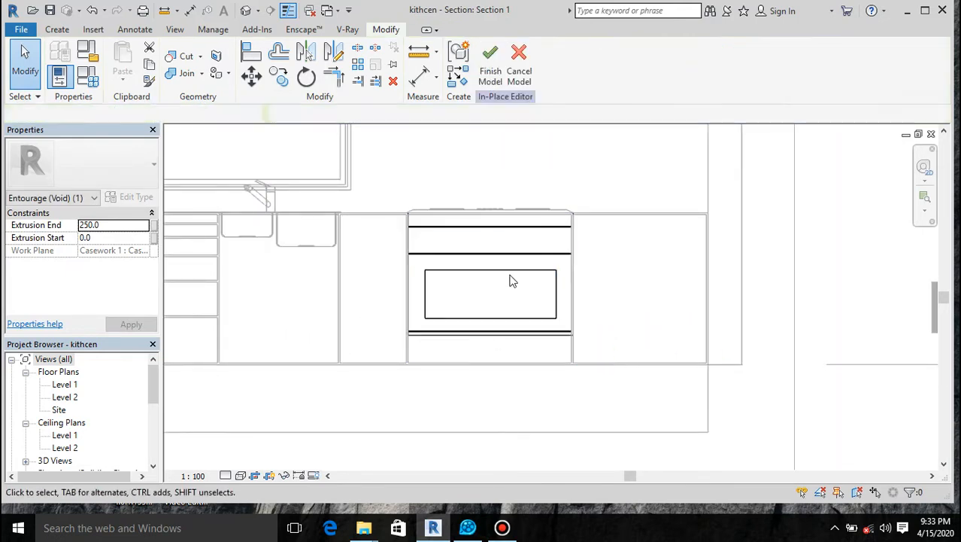
Shift the middle groove down about 10 mm, closer to the window opening
{"action": "scroll", "coordinate": [472, 260], "scroll_direction": "up", "scroll_amount": 4}
{"action": "left_click", "coordinate": [472, 249]}
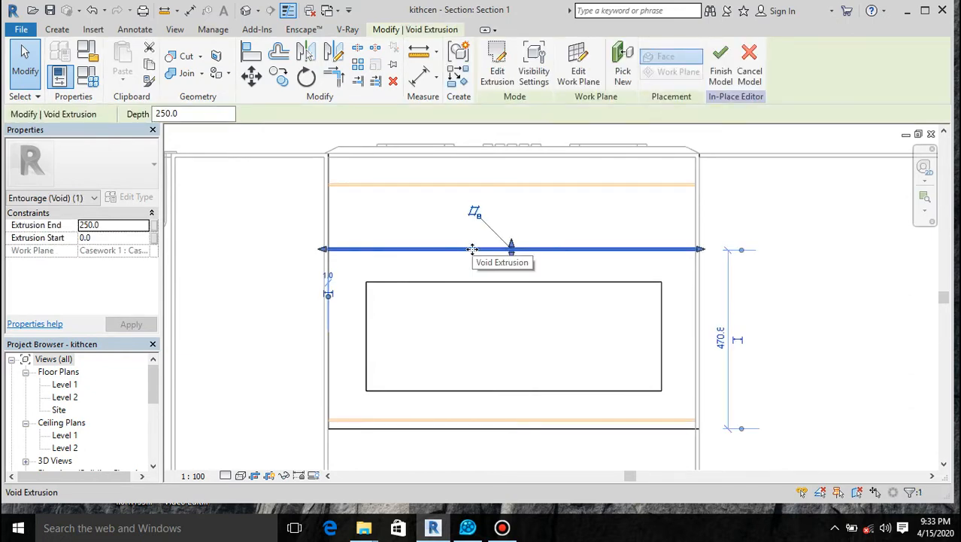
{"action": "left_click", "coordinate": [548, 215]}
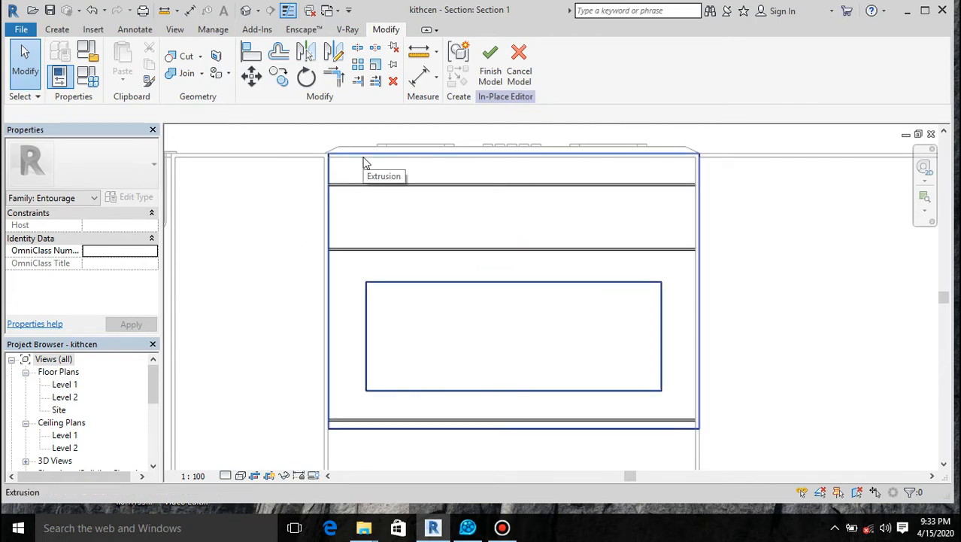
Align the left side of the oven extrusion with the adjacent cabinet panel's edge
{"action": "left_click", "coordinate": [326, 216]}
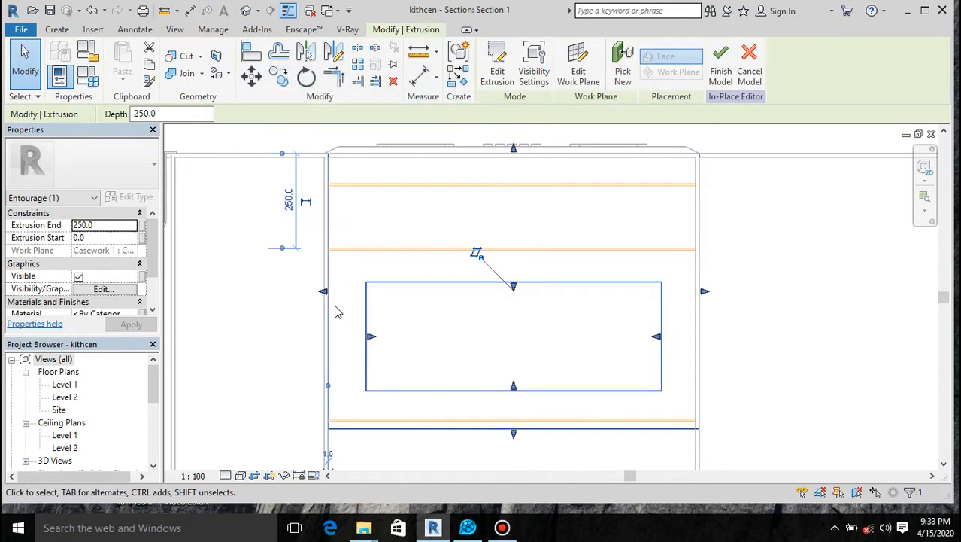
{"action": "left_click", "coordinate": [251, 51]}
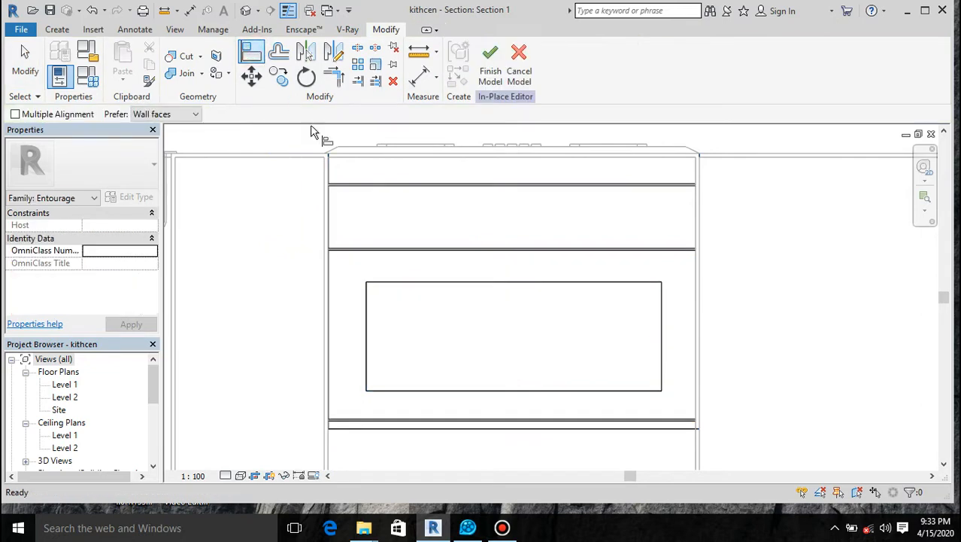
{"action": "scroll", "coordinate": [334, 245], "scroll_direction": "up", "scroll_amount": 8}
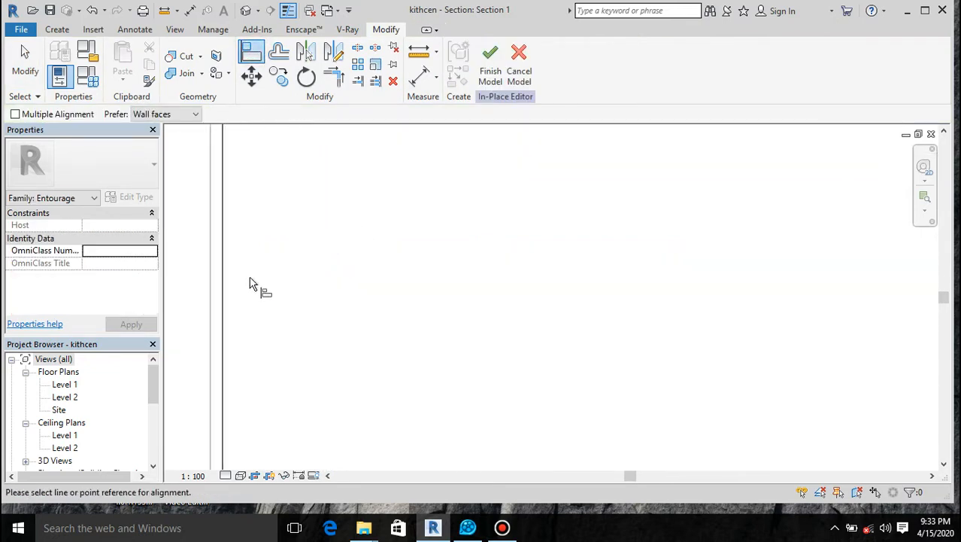
{"action": "left_click", "coordinate": [209, 306]}
{"action": "left_click", "coordinate": [222, 307]}
{"action": "scroll", "coordinate": [370, 355], "scroll_direction": "down", "scroll_amount": 2}
{"action": "scroll", "coordinate": [370, 355], "scroll_direction": "down", "scroll_amount": 4}
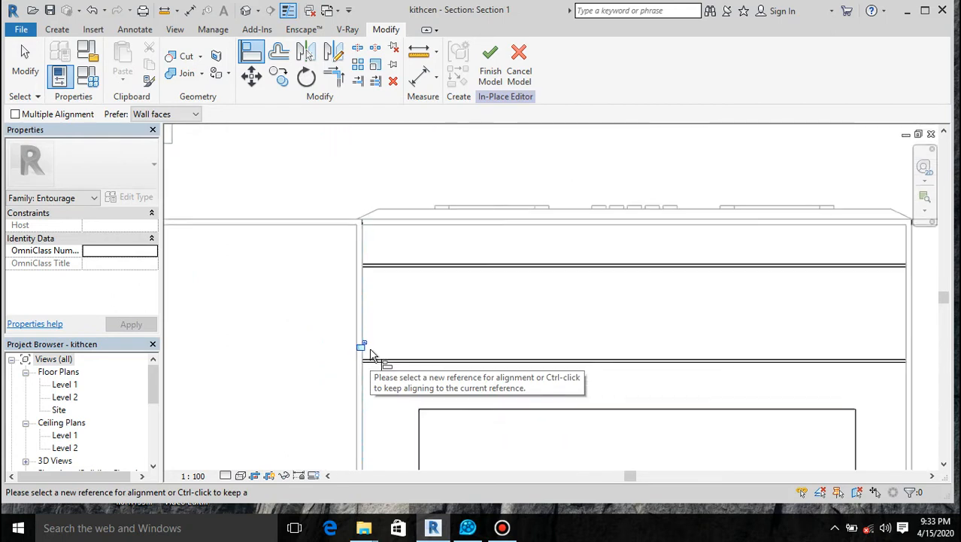
{"action": "scroll", "coordinate": [445, 263], "scroll_direction": "down", "scroll_amount": 3}
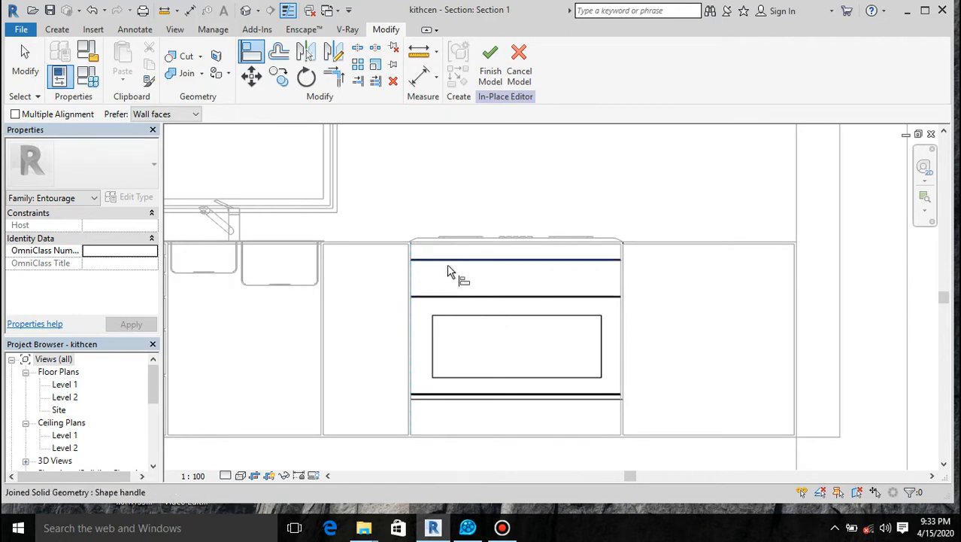
{"action": "key", "text": "Escape"}
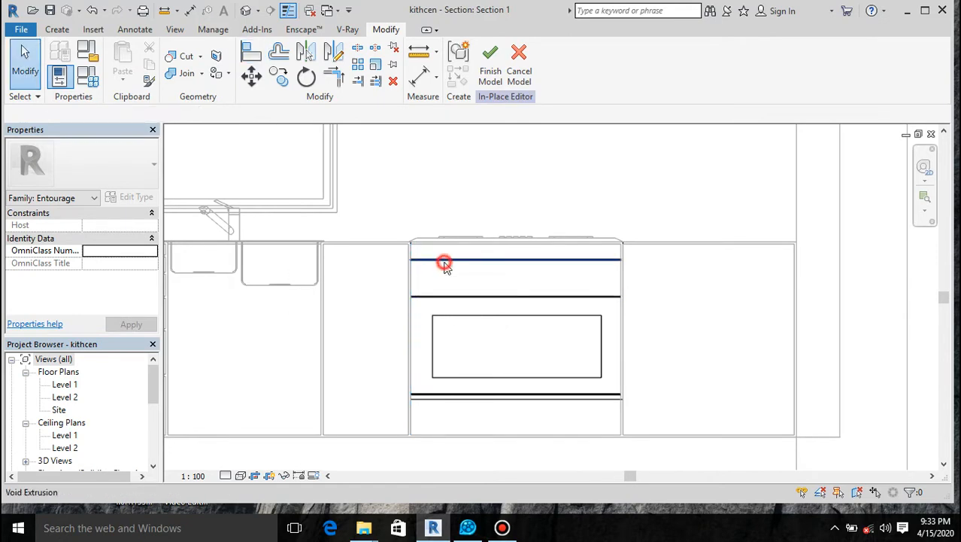
Select the uppermost groove and examine its void's position against the oven extrusion and counter front in the Level 1 floor plan
{"action": "left_click", "coordinate": [444, 261]}
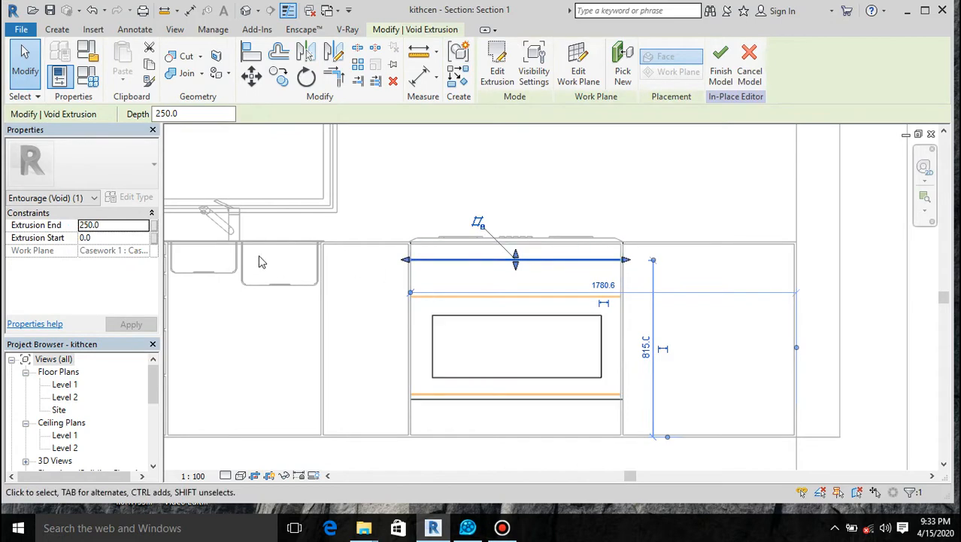
{"action": "double_click", "coordinate": [66, 385]}
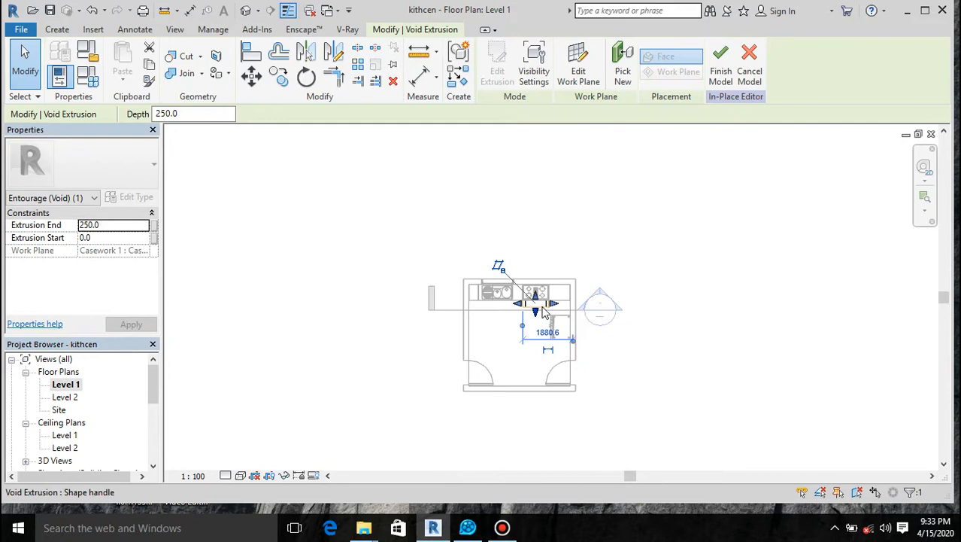
{"action": "scroll", "coordinate": [545, 312], "scroll_direction": "up", "scroll_amount": 5}
{"action": "scroll", "coordinate": [511, 263], "scroll_direction": "up", "scroll_amount": 3}
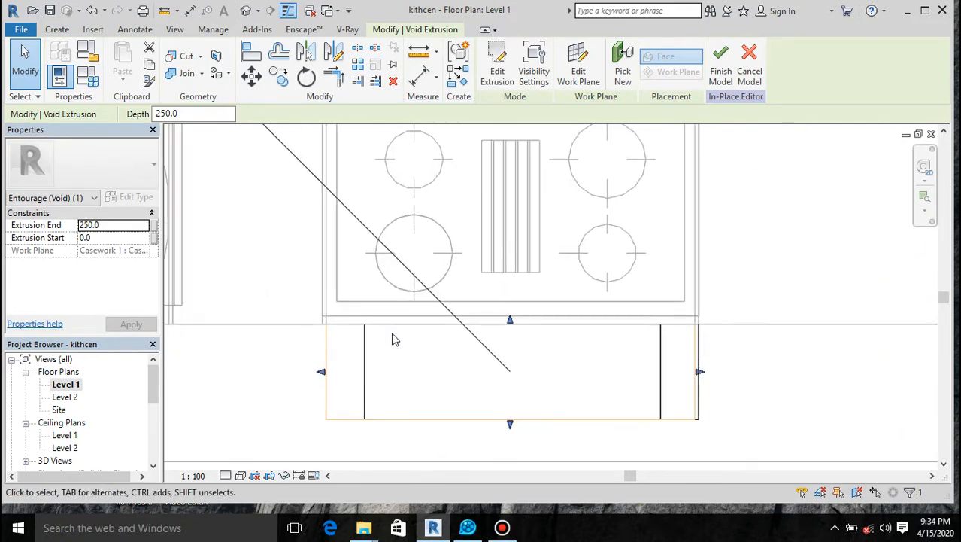
{"action": "scroll", "coordinate": [391, 340], "scroll_direction": "up", "scroll_amount": 3}
{"action": "scroll", "coordinate": [211, 353], "scroll_direction": "up", "scroll_amount": 2}
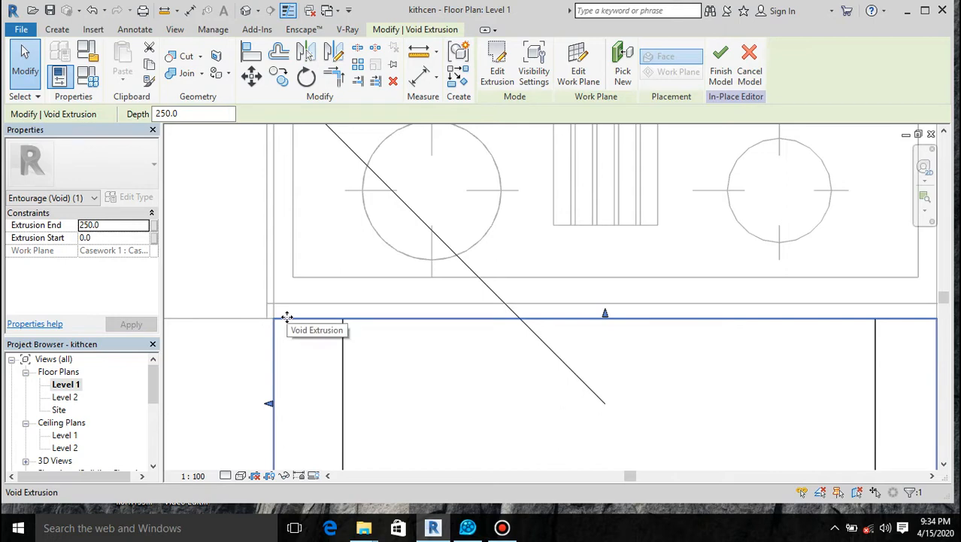
{"action": "scroll", "coordinate": [350, 317], "scroll_direction": "up", "scroll_amount": 3}
{"action": "scroll", "coordinate": [350, 317], "scroll_direction": "down", "scroll_amount": 5}
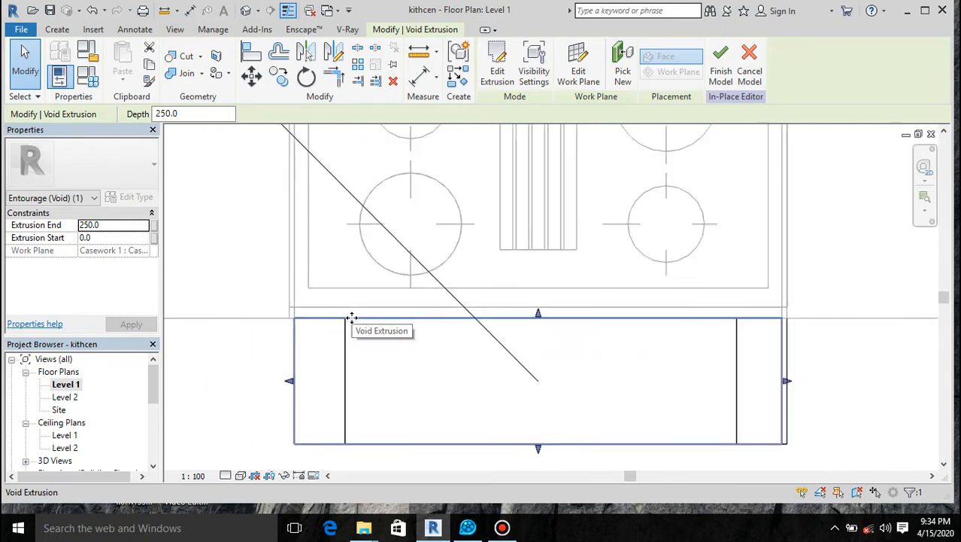
{"action": "scroll", "coordinate": [351, 317], "scroll_direction": "down", "scroll_amount": 2}
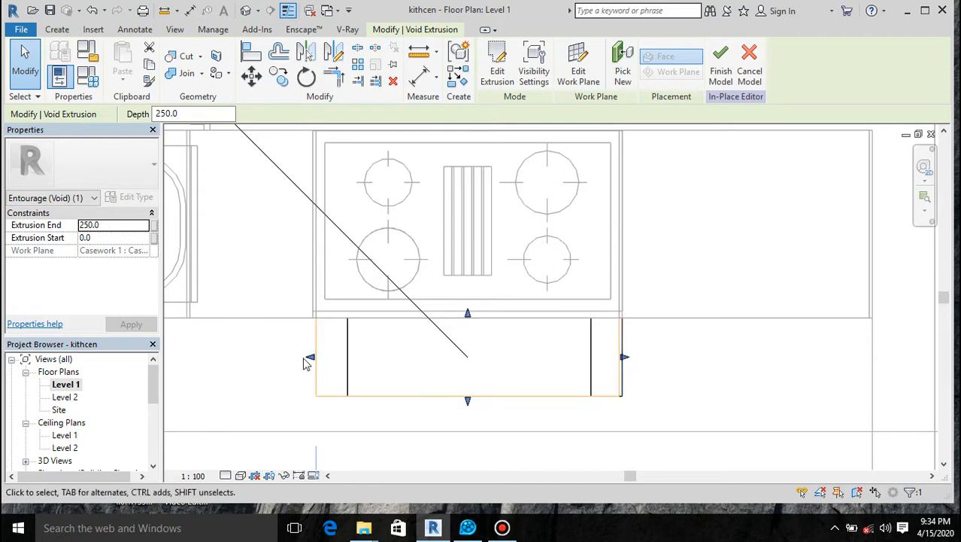
Open Section 1 from its marker in the floor plan and set the oven extrusion's end to 20 mm
{"action": "scroll", "coordinate": [305, 364], "scroll_direction": "down", "scroll_amount": 3}
{"action": "right_click", "coordinate": [501, 354]}
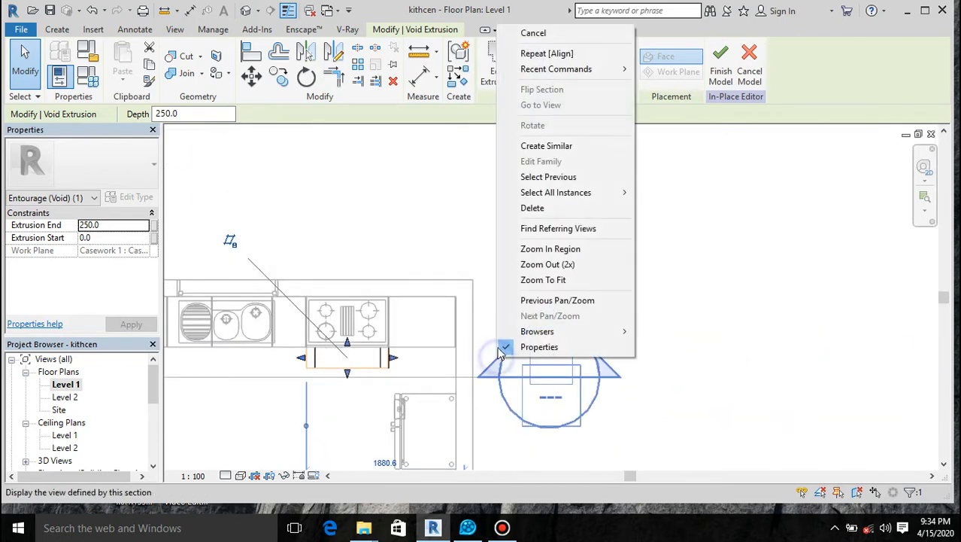
{"action": "left_click", "coordinate": [457, 247]}
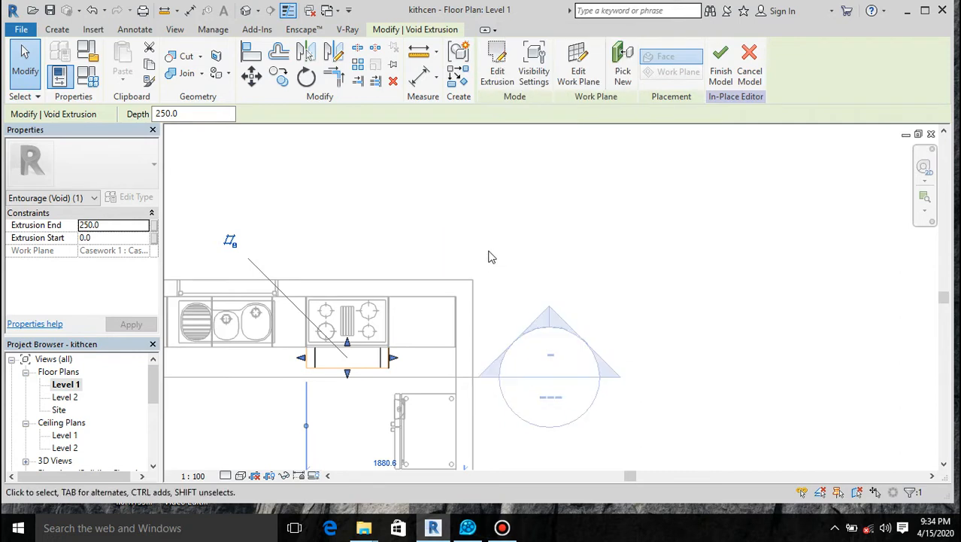
{"action": "left_click", "coordinate": [489, 258]}
{"action": "right_click", "coordinate": [500, 342]}
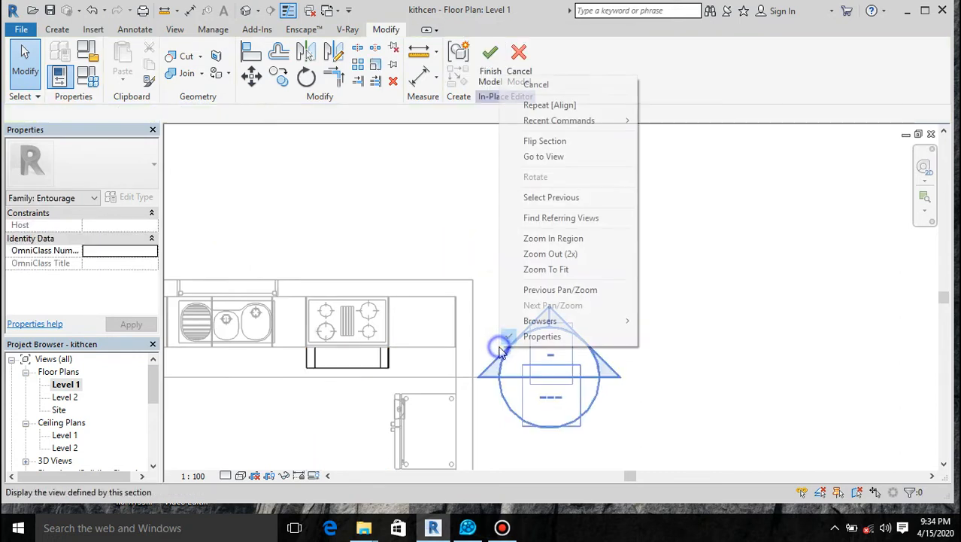
{"action": "left_click", "coordinate": [540, 155]}
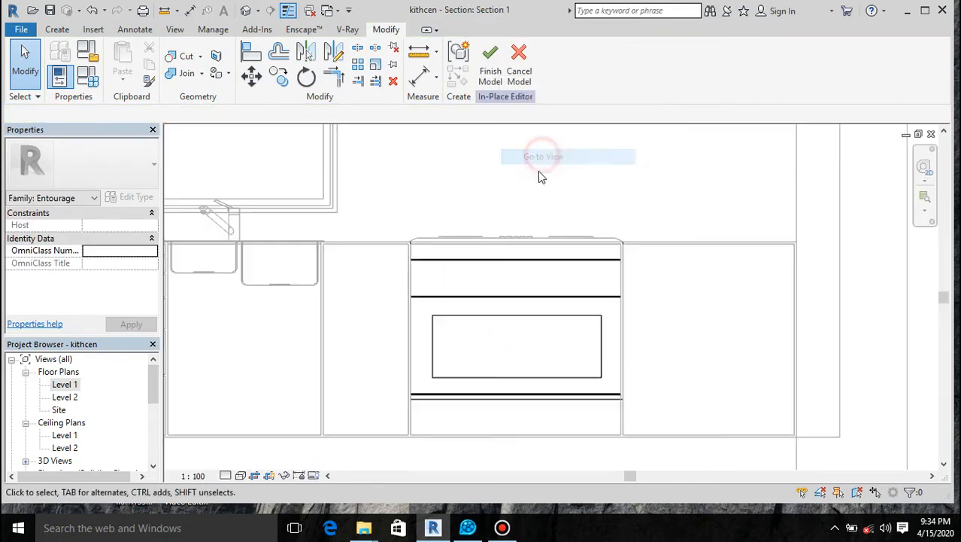
{"action": "left_click", "coordinate": [407, 365]}
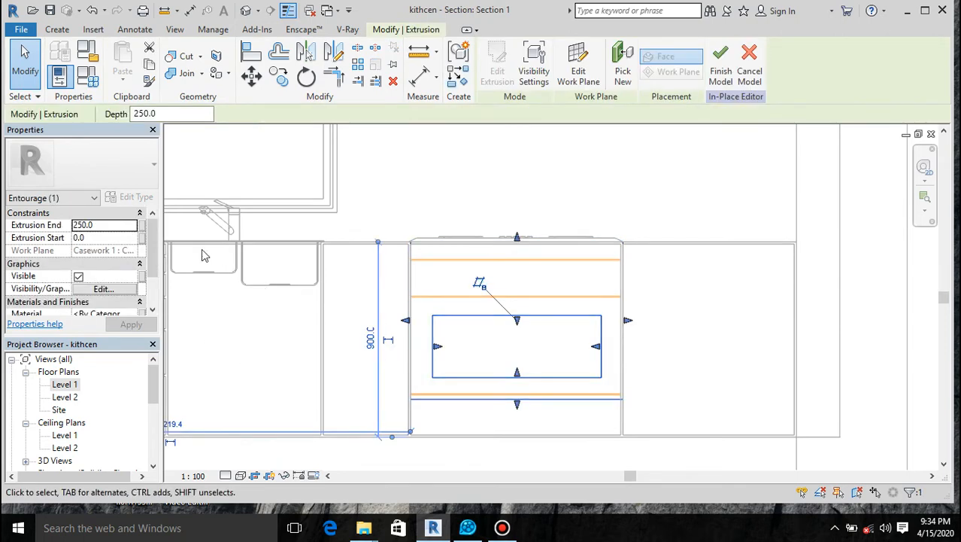
{"action": "left_click", "coordinate": [101, 224]}
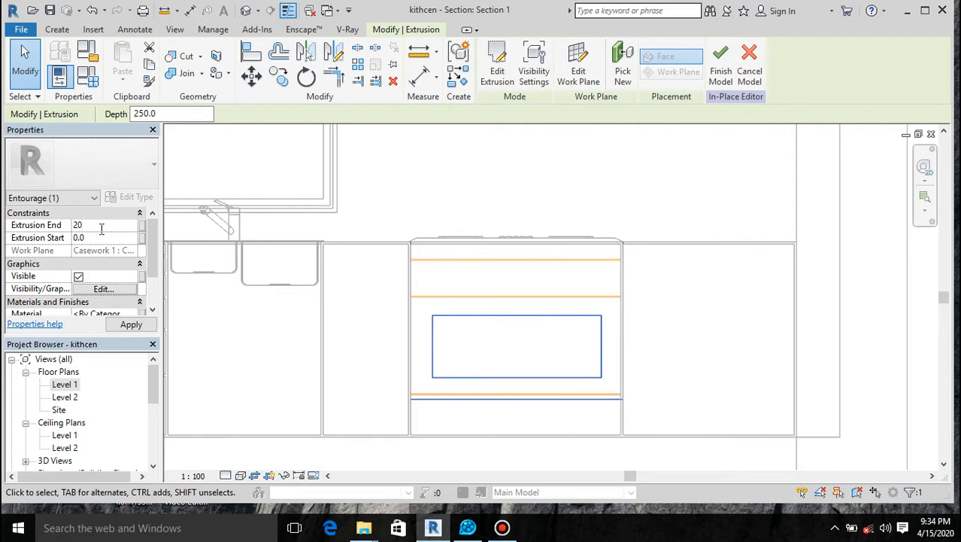
{"action": "left_click", "coordinate": [129, 325]}
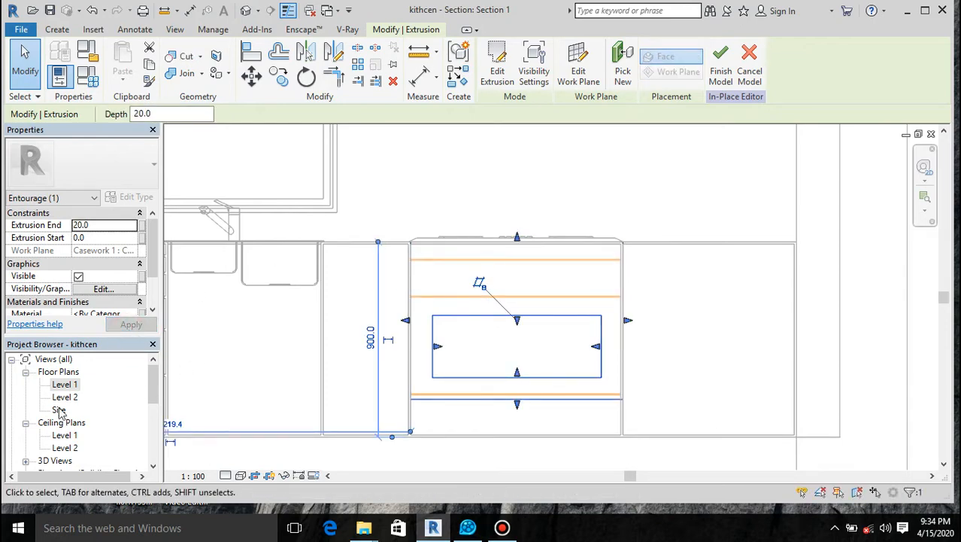
In the Level 1 floor plan, pull the uppermost groove void's back face forward to an extrusion start of about 8.7 mm
{"action": "double_click", "coordinate": [63, 386]}
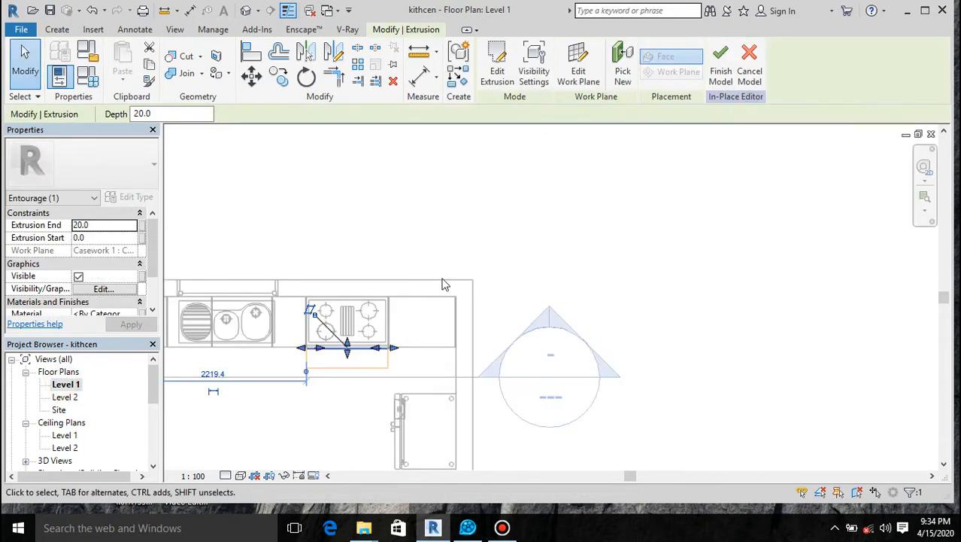
{"action": "scroll", "coordinate": [328, 360], "scroll_direction": "up", "scroll_amount": 5}
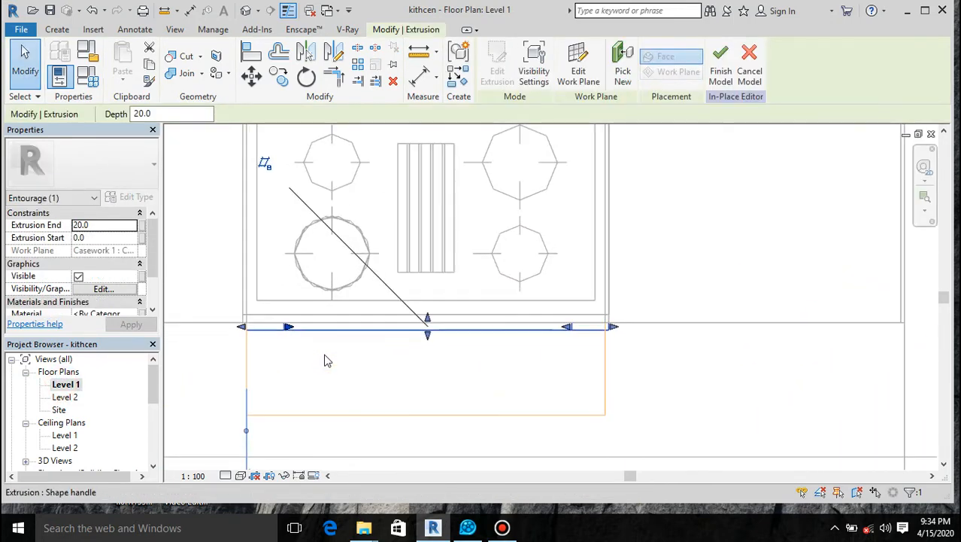
{"action": "left_click", "coordinate": [343, 418]}
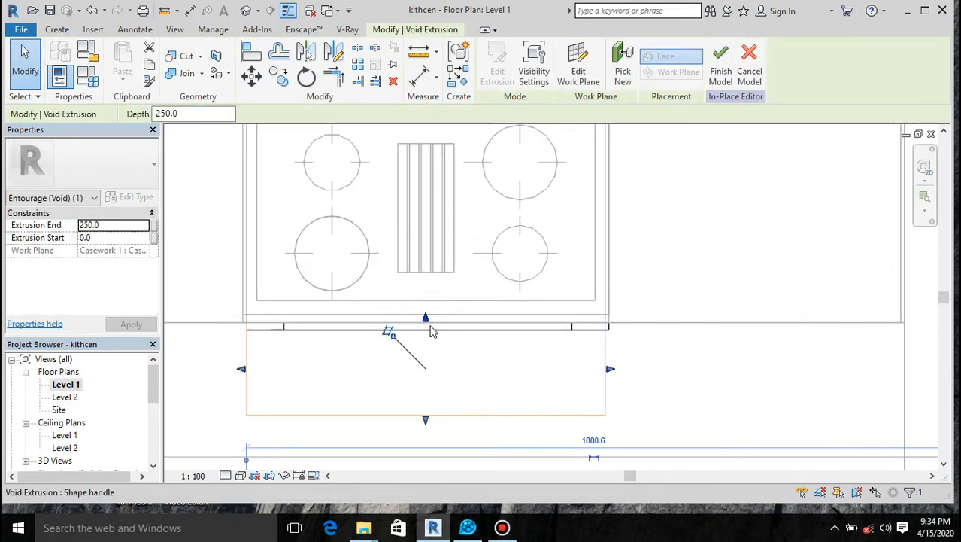
{"action": "scroll", "coordinate": [431, 330], "scroll_direction": "up", "scroll_amount": 3}
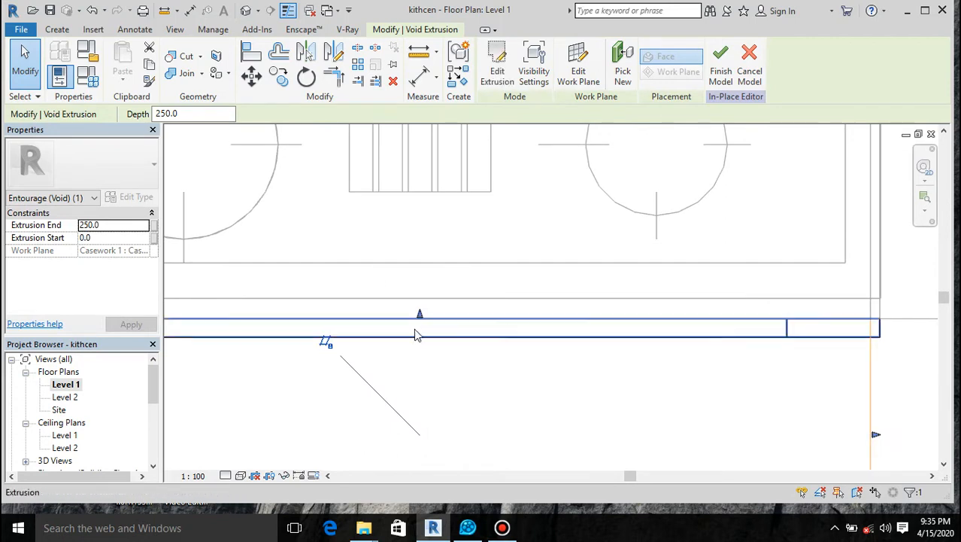
{"action": "scroll", "coordinate": [416, 331], "scroll_direction": "up", "scroll_amount": 2}
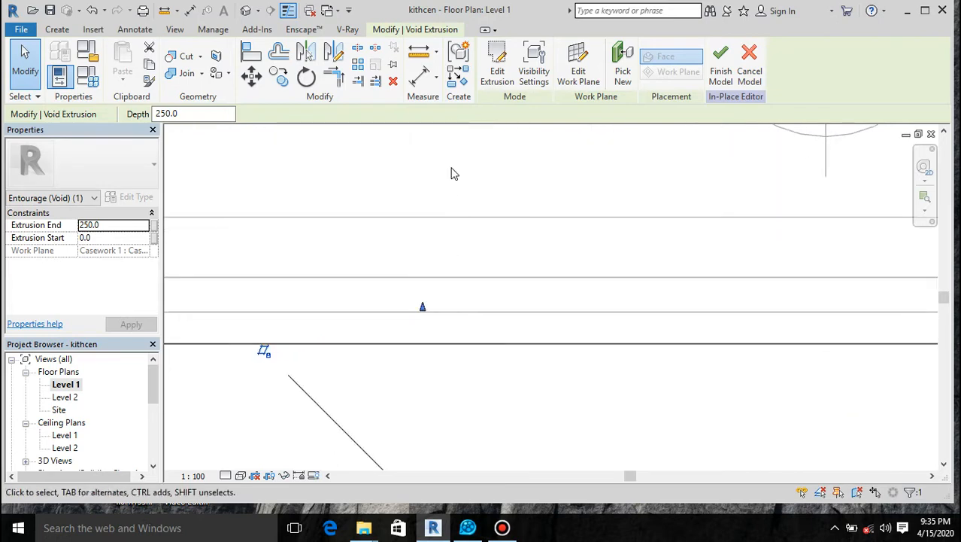
{"action": "scroll", "coordinate": [425, 315], "scroll_direction": "up", "scroll_amount": 2}
{"action": "left_click_drag", "start_coordinate": [425, 315], "coordinate": [423, 344]}
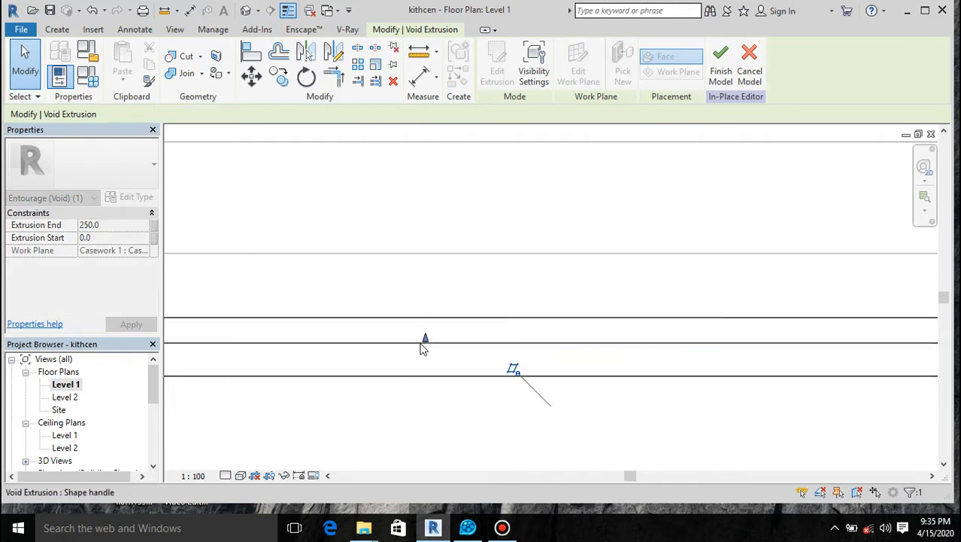
{"action": "scroll", "coordinate": [450, 282], "scroll_direction": "down", "scroll_amount": 2}
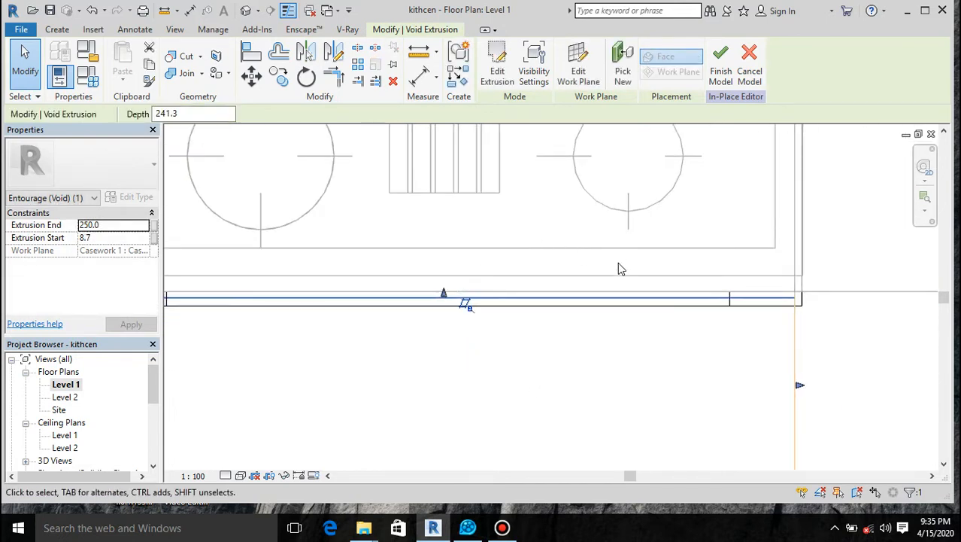
{"action": "scroll", "coordinate": [620, 269], "scroll_direction": "up", "scroll_amount": 2}
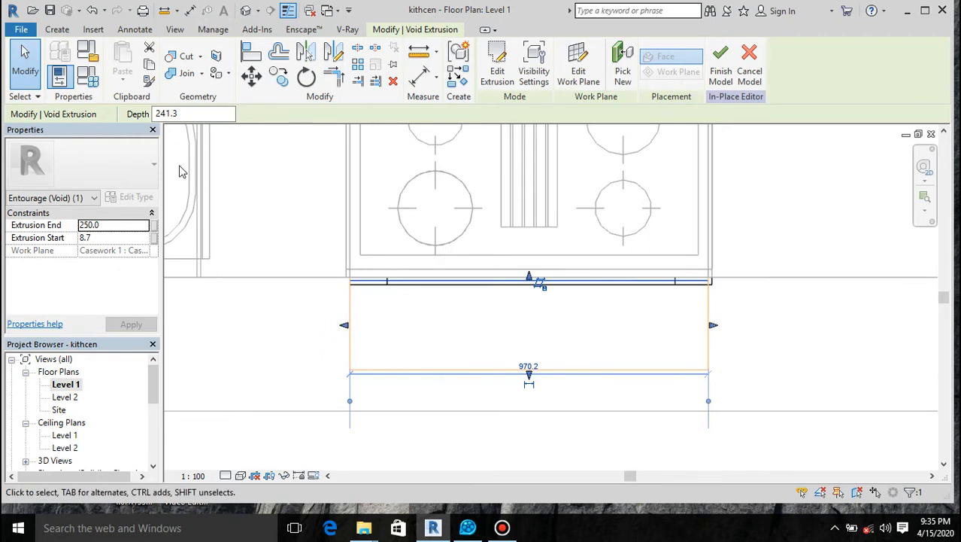
{"action": "scroll", "coordinate": [399, 369], "scroll_direction": "down", "scroll_amount": 3}
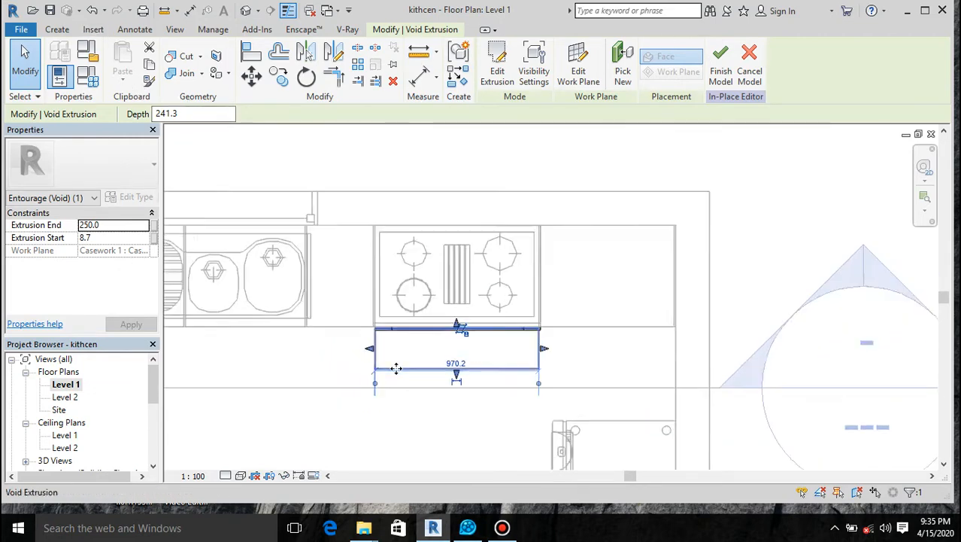
Return to Section 1 and try to cut the oven extrusion with the uppermost groove void
{"action": "left_click", "coordinate": [715, 237]}
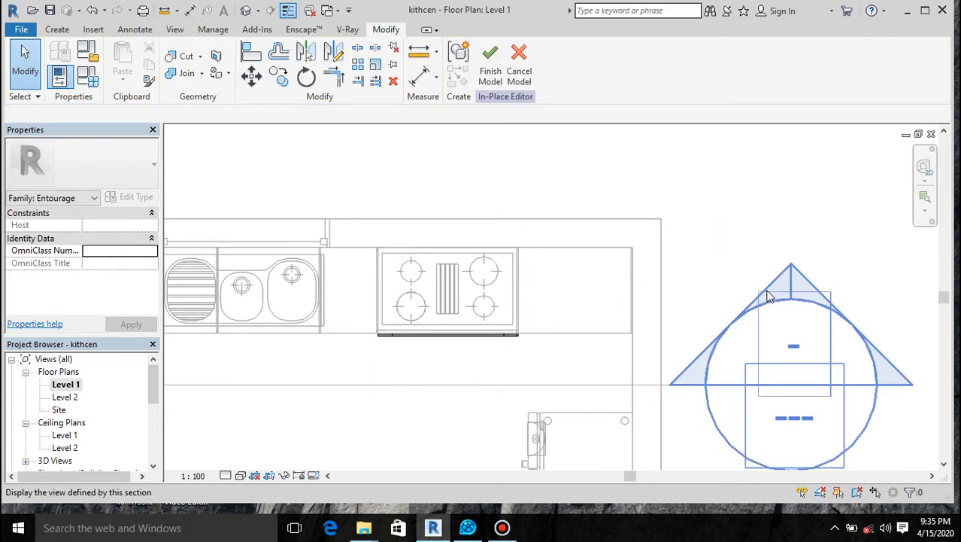
{"action": "right_click", "coordinate": [768, 292]}
{"action": "left_click", "coordinate": [813, 100]}
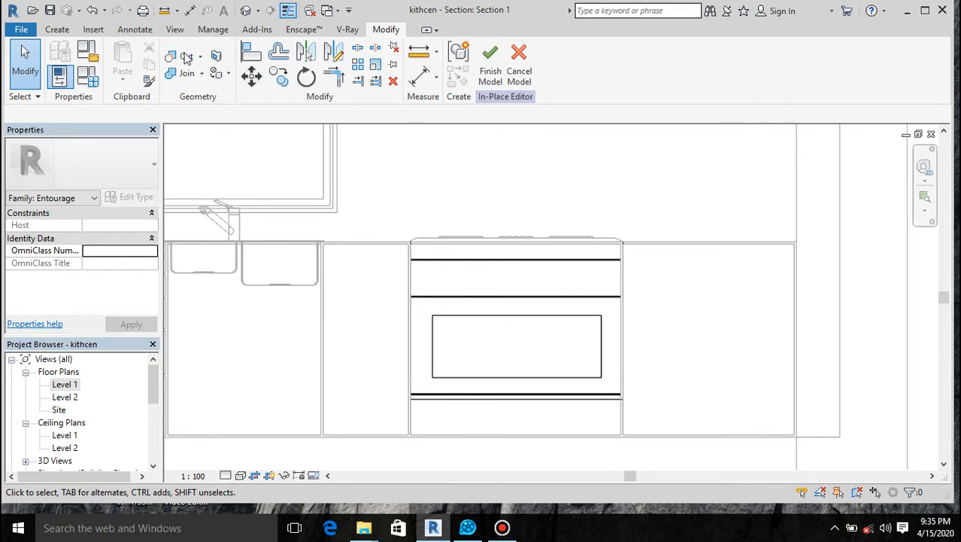
{"action": "left_click", "coordinate": [441, 260]}
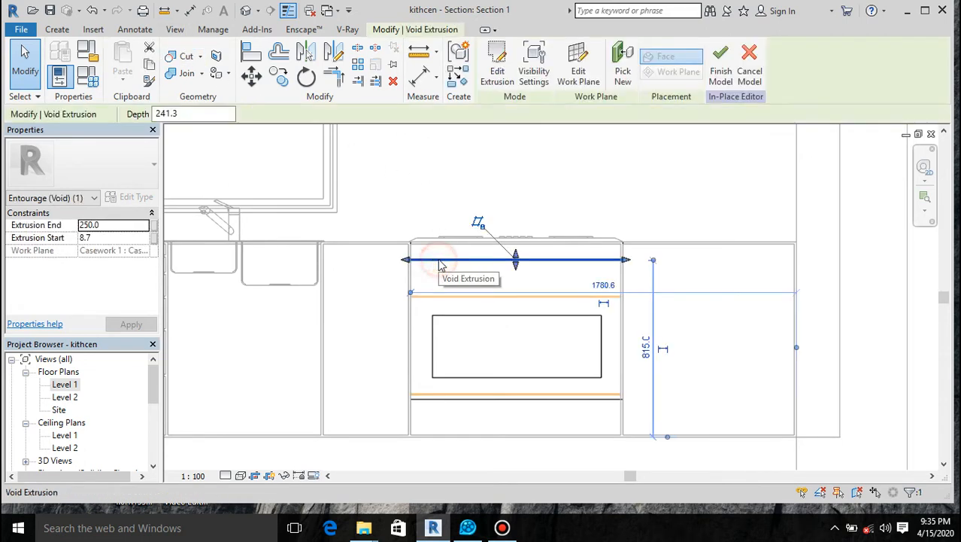
{"action": "left_click", "coordinate": [183, 57]}
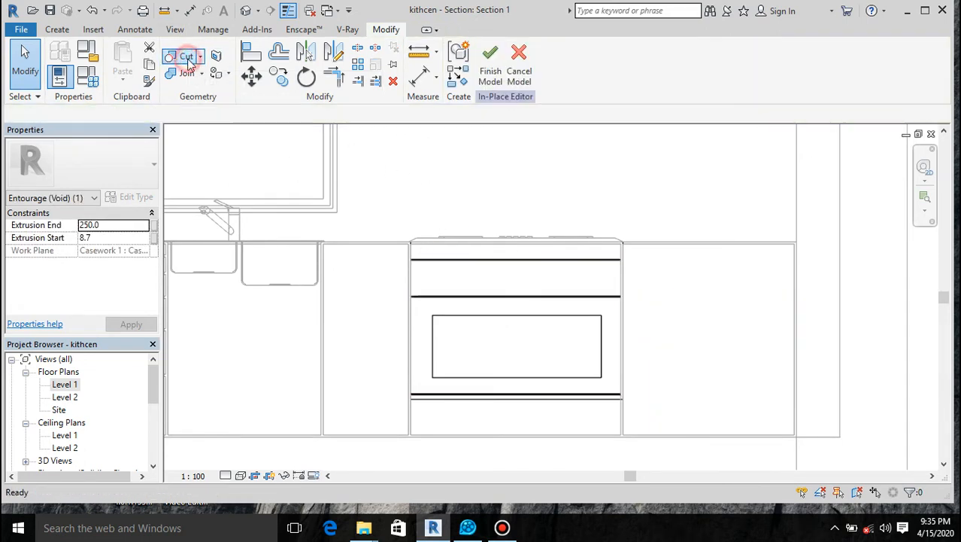
{"action": "left_click", "coordinate": [410, 278]}
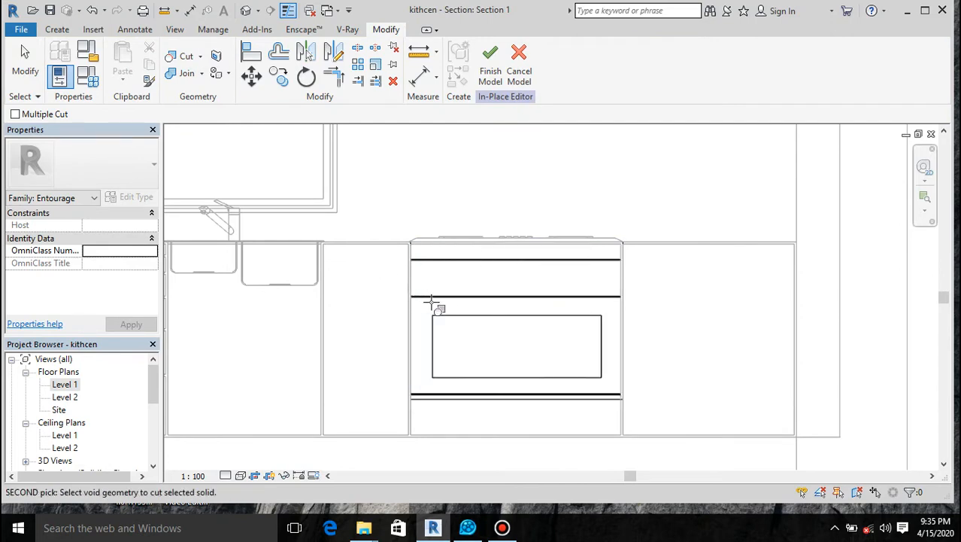
{"action": "key", "text": "Escape"}
{"action": "key", "text": "Escape"}
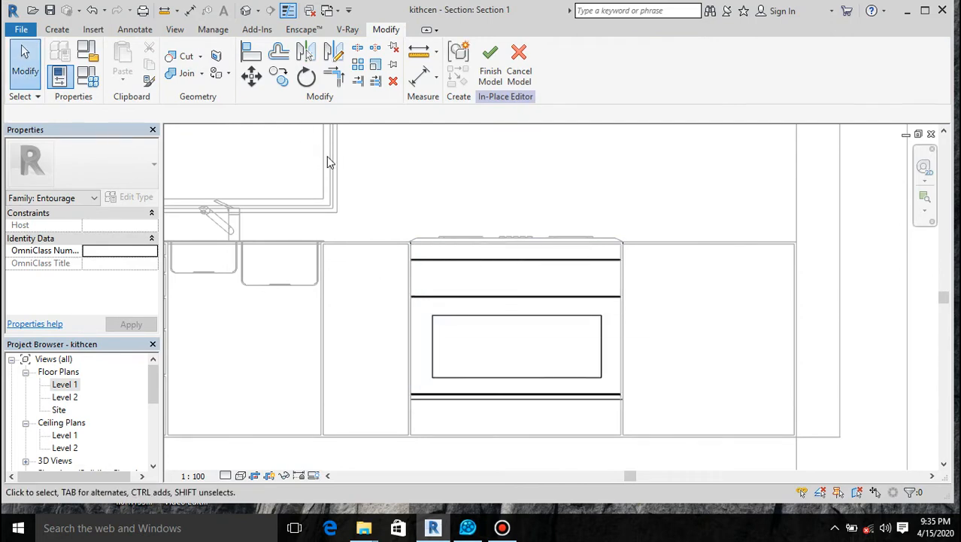
Try to cut the oven extrusion with the middle groove void and the lowest groove void
{"action": "left_click", "coordinate": [436, 296]}
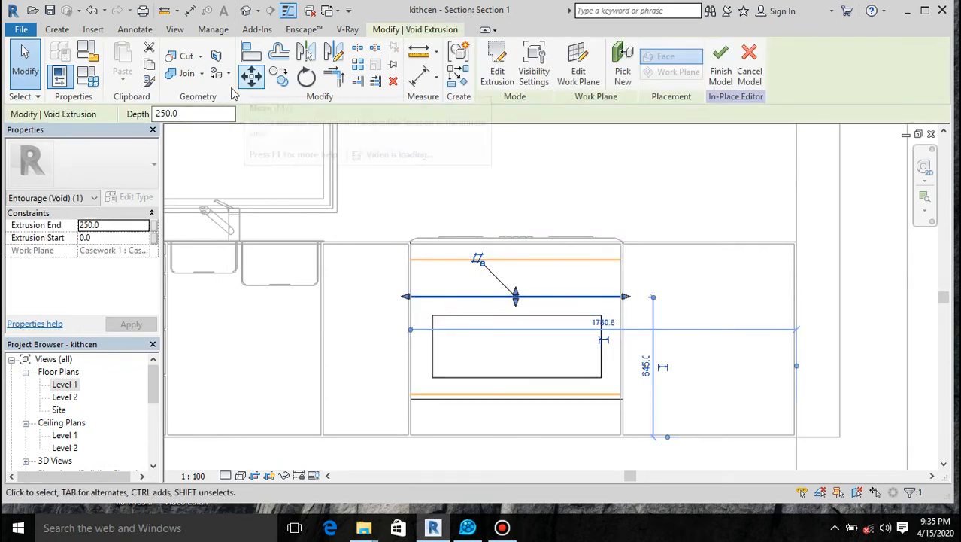
{"action": "left_click", "coordinate": [187, 57]}
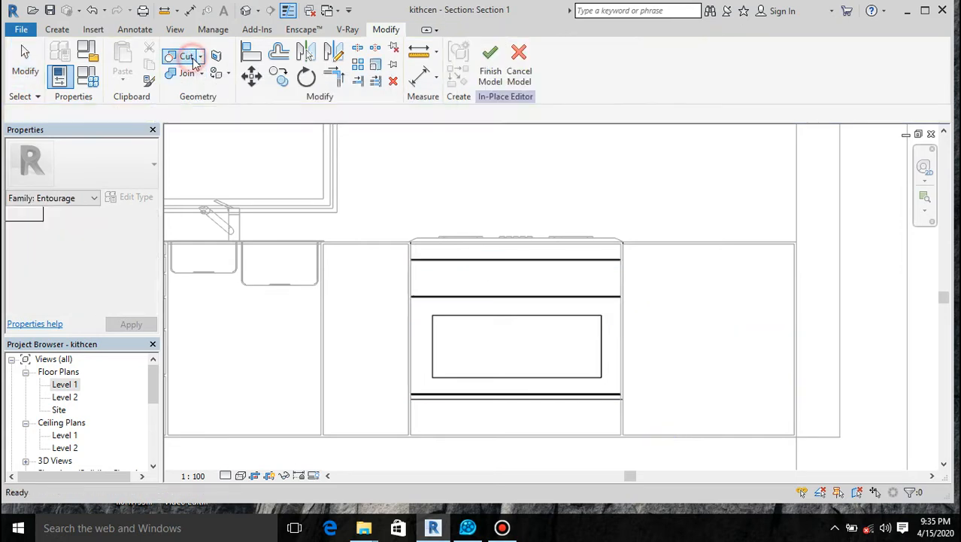
{"action": "left_click", "coordinate": [414, 331]}
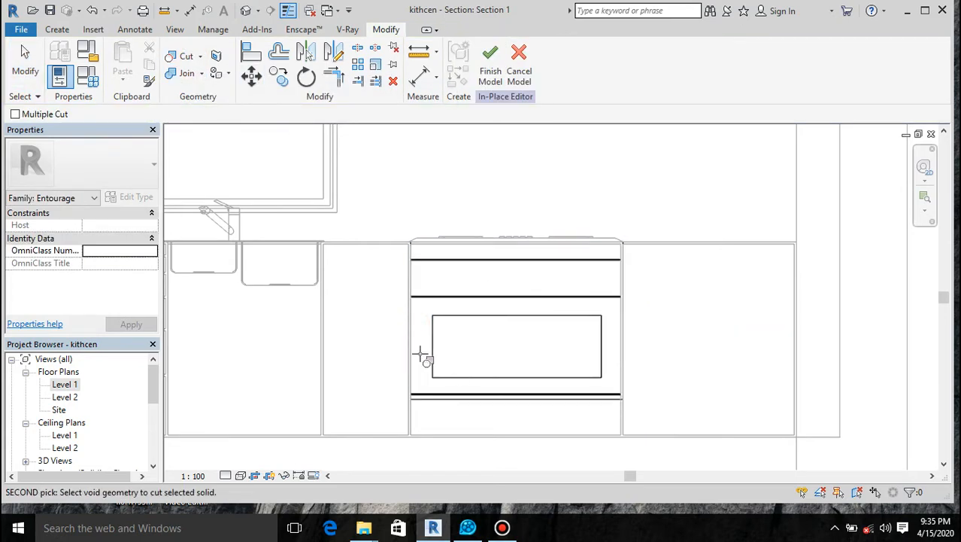
{"action": "left_click", "coordinate": [436, 360]}
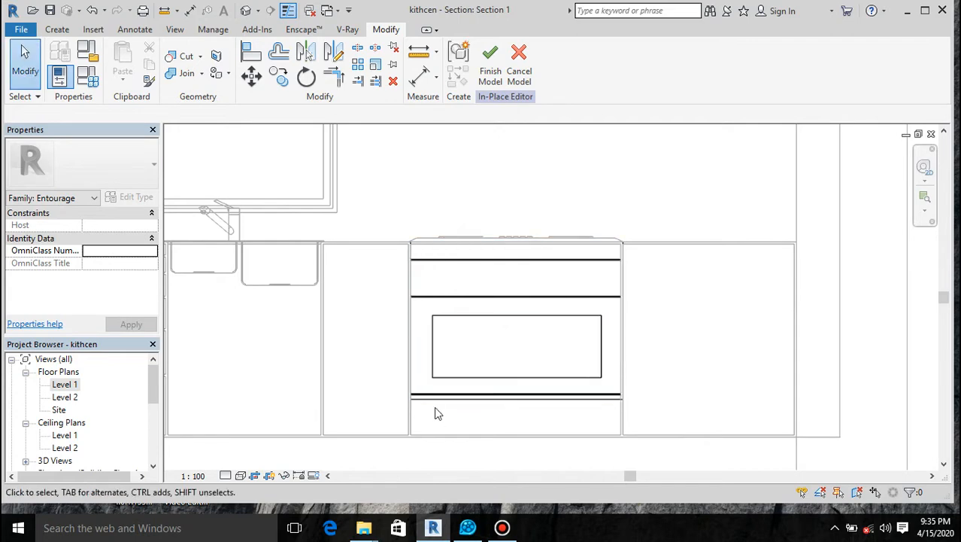
{"action": "left_click", "coordinate": [432, 398]}
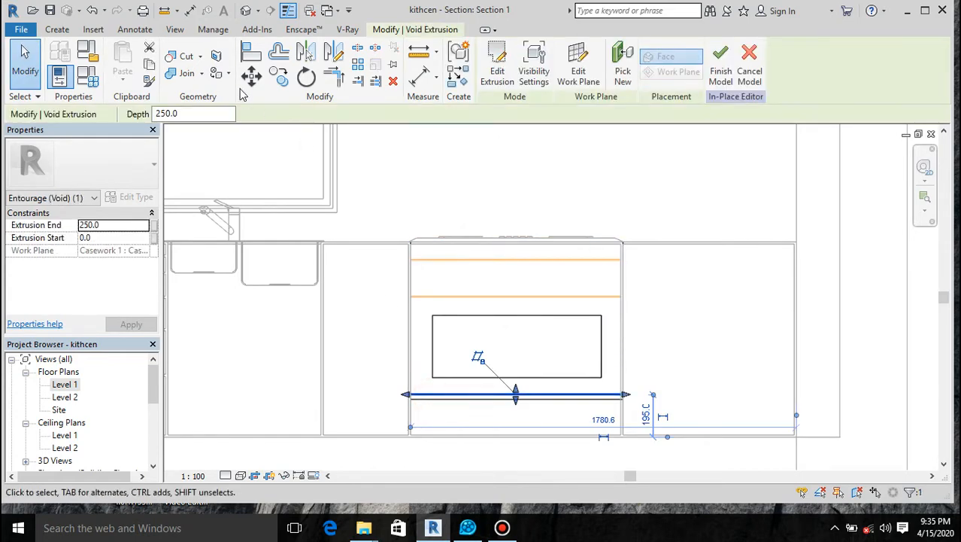
{"action": "left_click", "coordinate": [184, 57]}
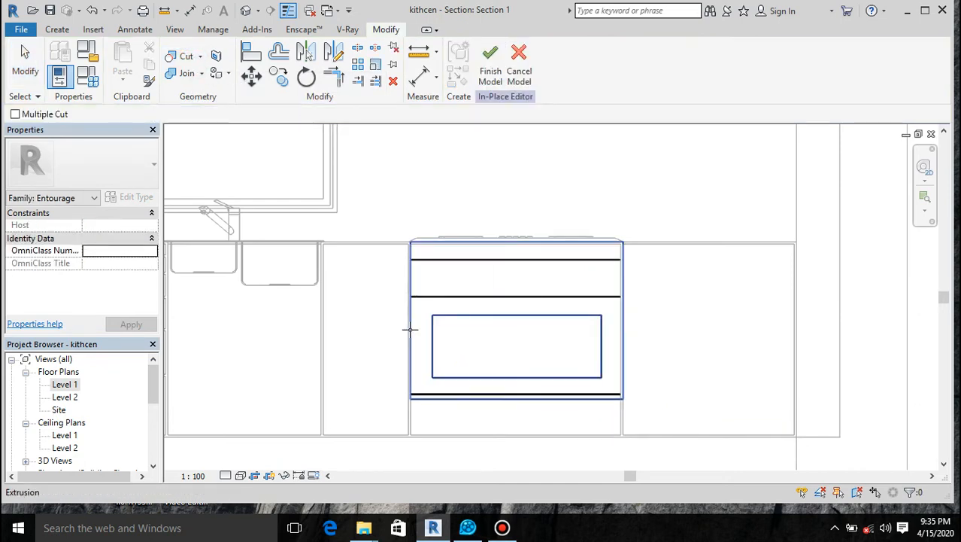
{"action": "left_click", "coordinate": [410, 328]}
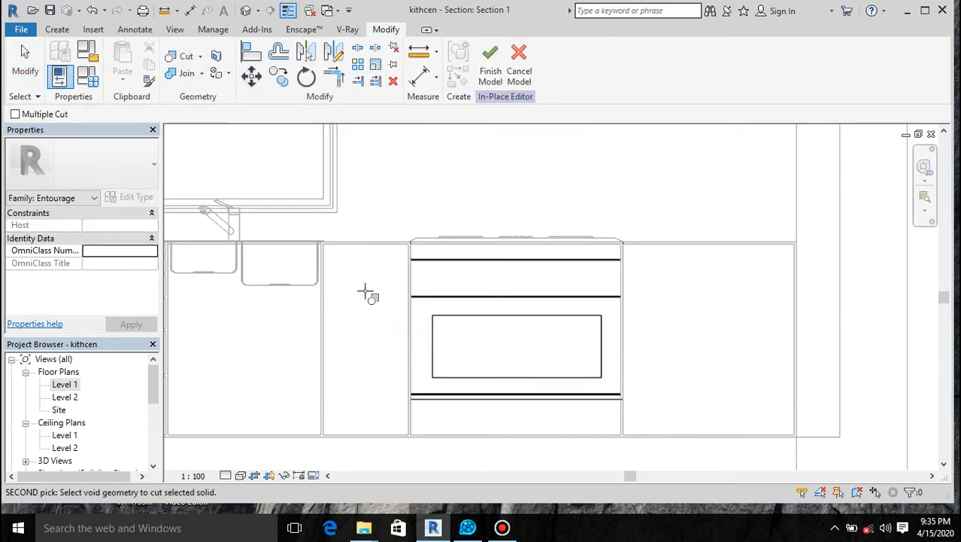
{"action": "key", "text": "Escape"}
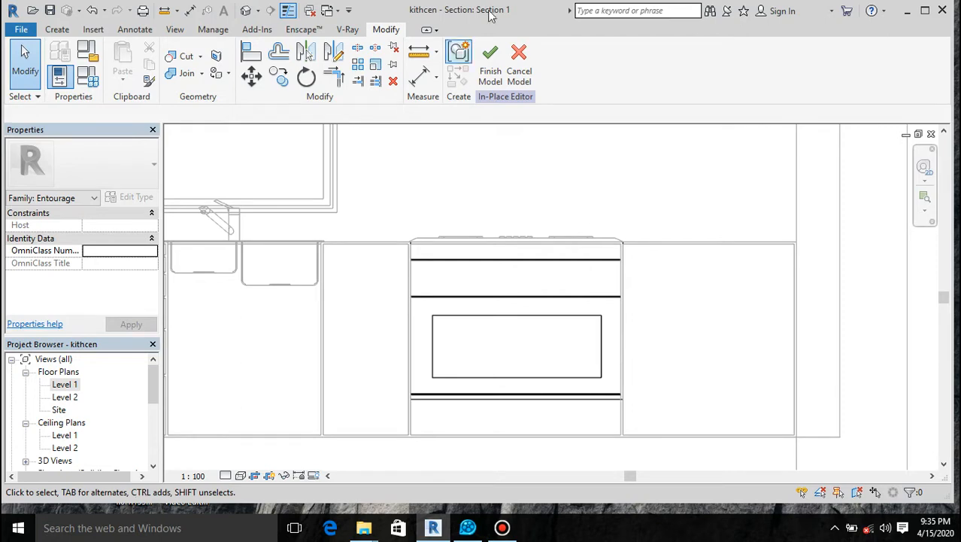
Finish the in-place oven model and return to the Level 1 floor plan
{"action": "left_click", "coordinate": [490, 58]}
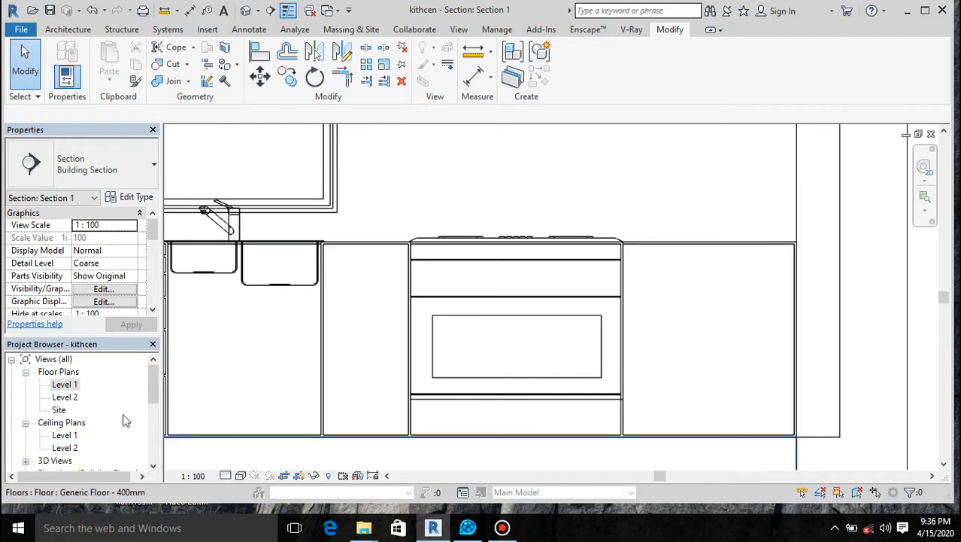
{"action": "double_click", "coordinate": [63, 387]}
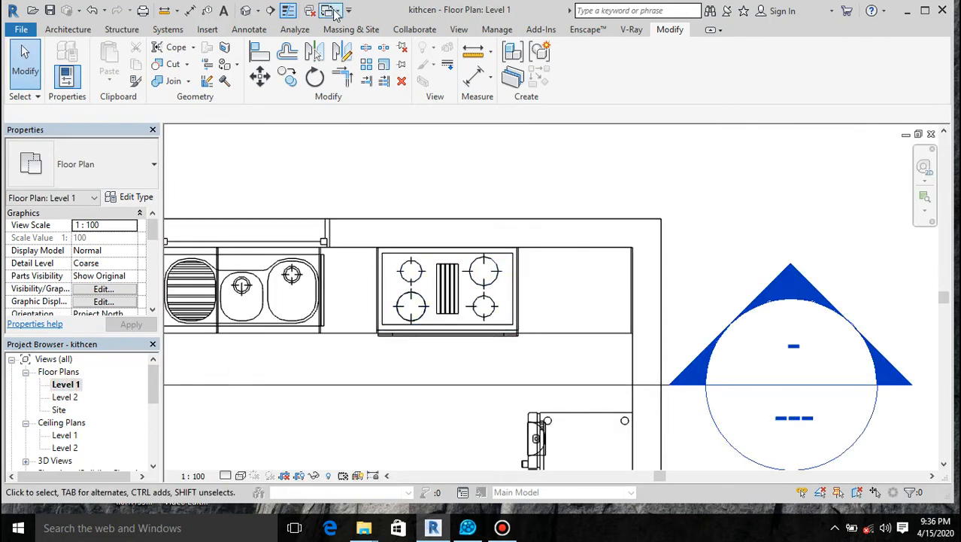
Place a building section running from behind the wall through the cooktop and oven to just in front of the counter
{"action": "left_click", "coordinate": [271, 10]}
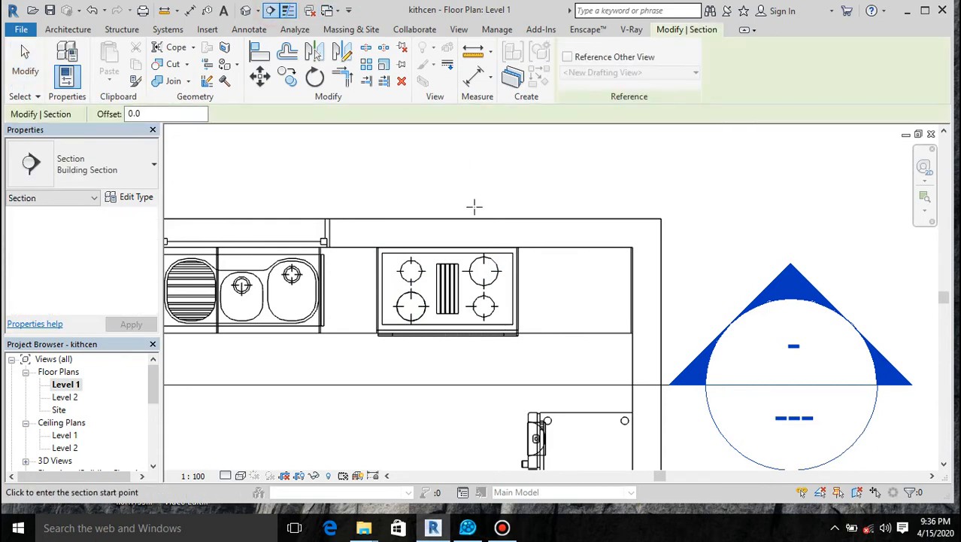
{"action": "left_click", "coordinate": [425, 183]}
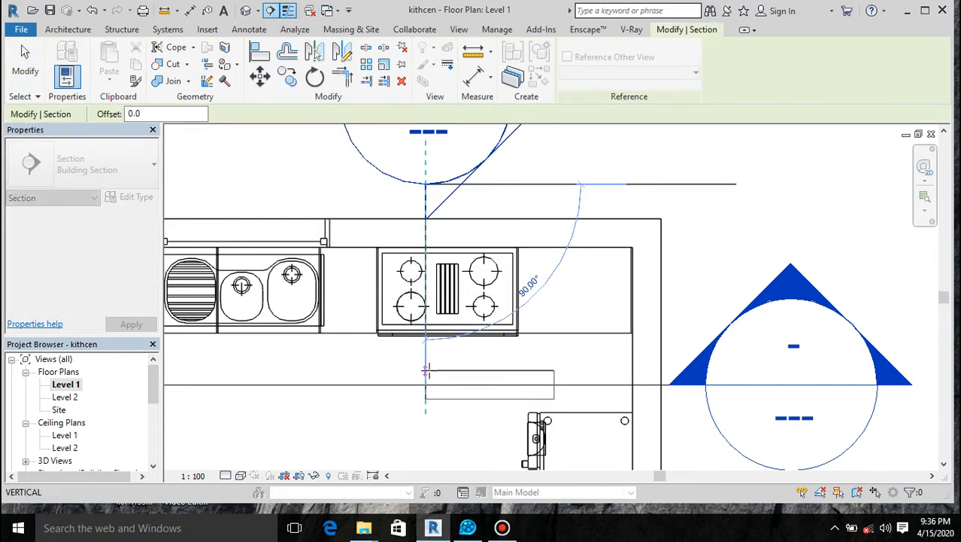
{"action": "left_click", "coordinate": [426, 370]}
{"action": "scroll", "coordinate": [509, 408], "scroll_direction": "down", "scroll_amount": 4}
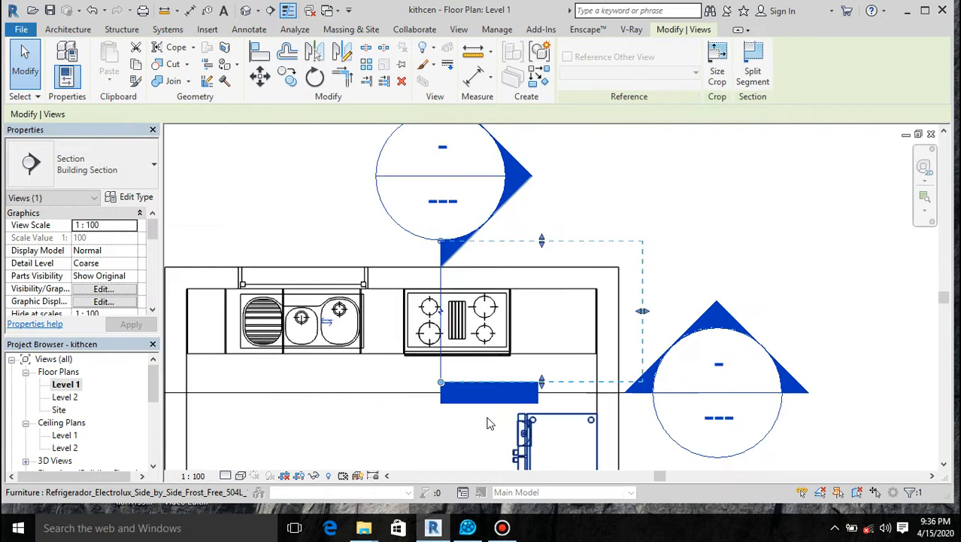
Open the view of the new section through the cooktop and set its visual style to Wireframe
{"action": "right_click", "coordinate": [371, 261]}
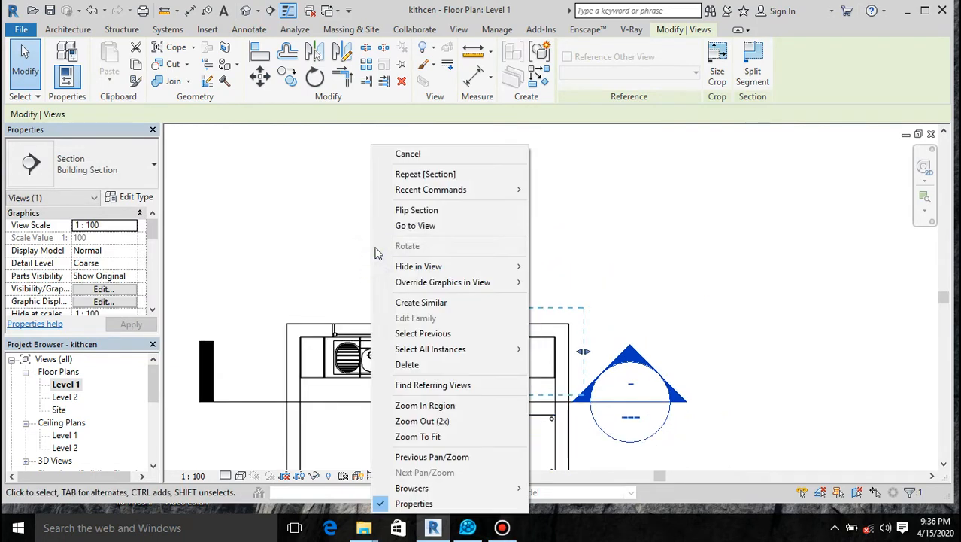
{"action": "left_click", "coordinate": [423, 223]}
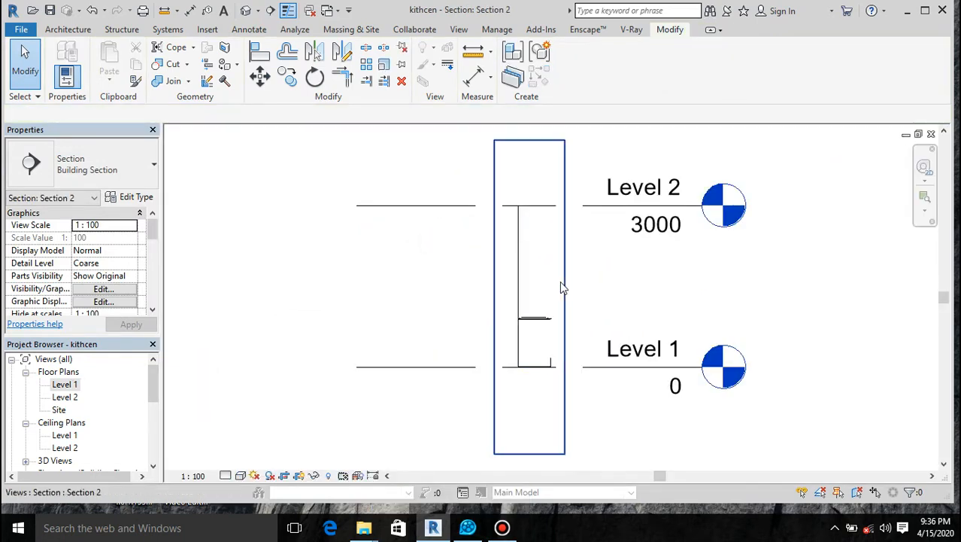
{"action": "scroll", "coordinate": [551, 380], "scroll_direction": "up", "scroll_amount": 5}
{"action": "scroll", "coordinate": [550, 383], "scroll_direction": "up", "scroll_amount": 5}
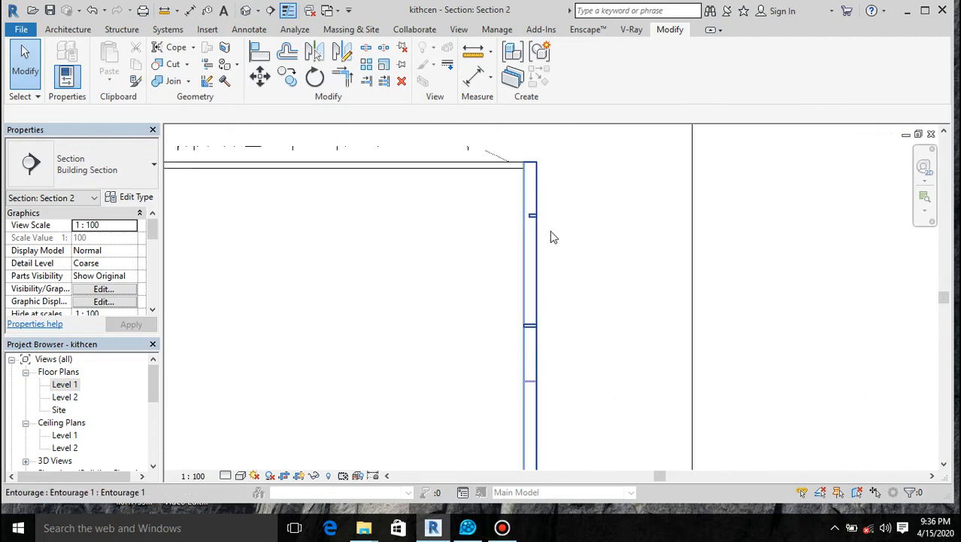
{"action": "left_click", "coordinate": [241, 477]}
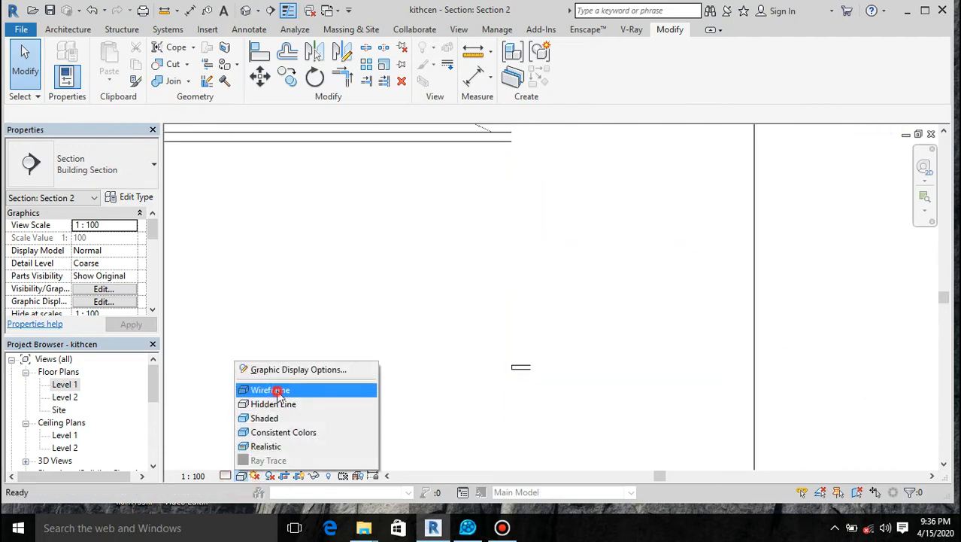
{"action": "left_click", "coordinate": [279, 392]}
{"action": "scroll", "coordinate": [529, 218], "scroll_direction": "up", "scroll_amount": 3}
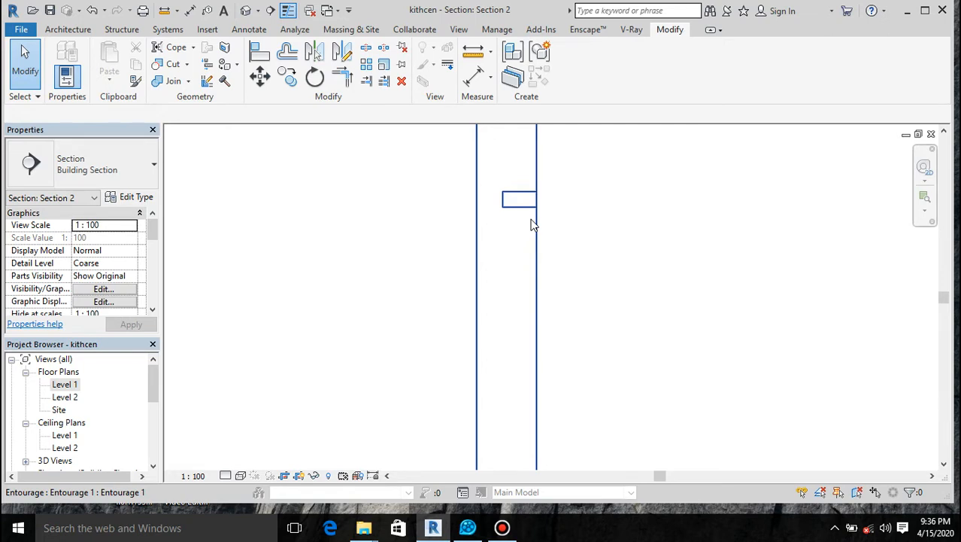
{"action": "scroll", "coordinate": [568, 263], "scroll_direction": "down", "scroll_amount": 3}
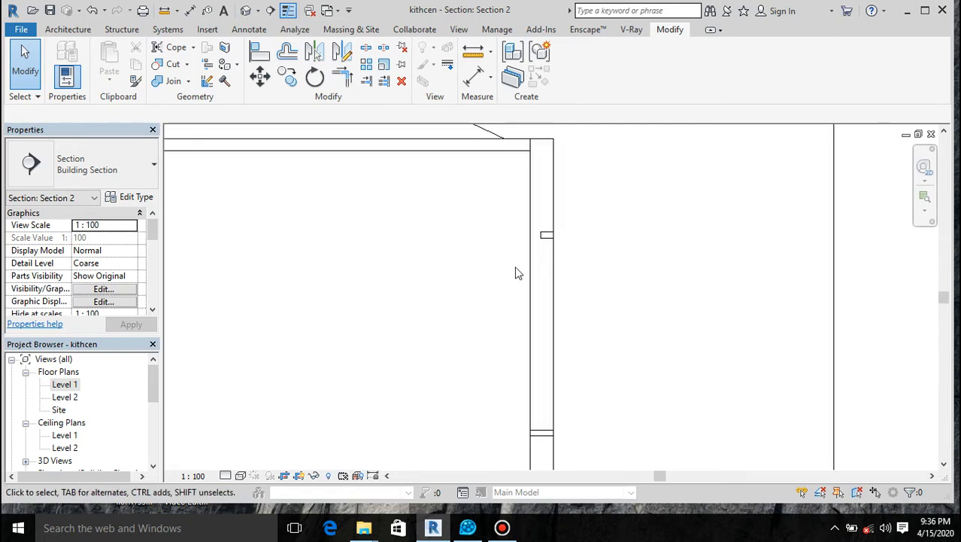
Select the oven front in the section and examine its thickness and the groove cuts along its height
{"action": "left_click", "coordinate": [547, 436]}
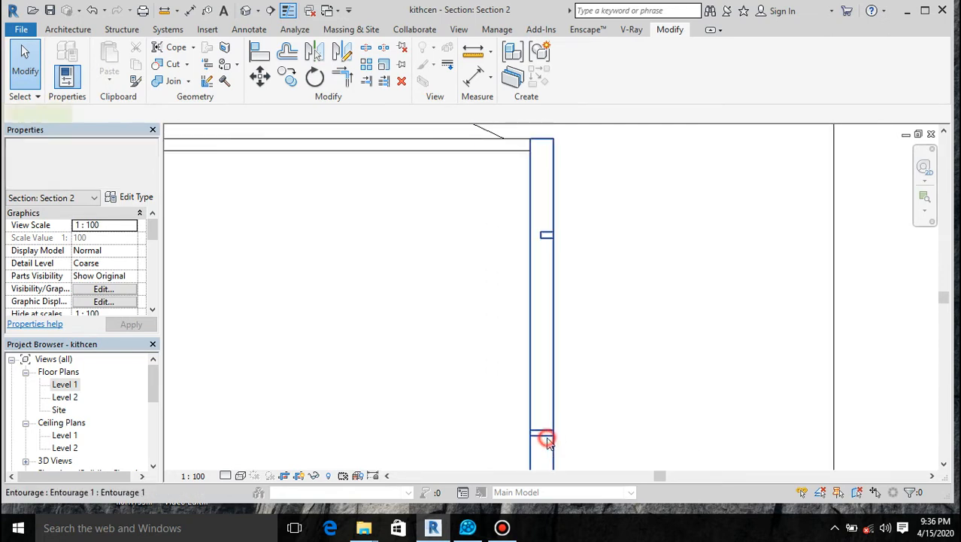
{"action": "scroll", "coordinate": [554, 442], "scroll_direction": "up", "scroll_amount": 3}
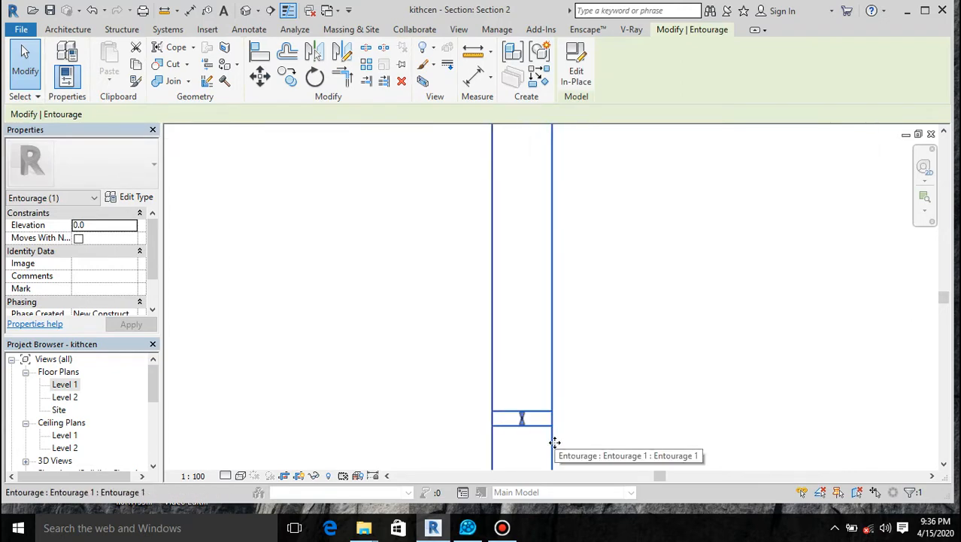
{"action": "left_click", "coordinate": [622, 364]}
{"action": "left_click", "coordinate": [528, 436]}
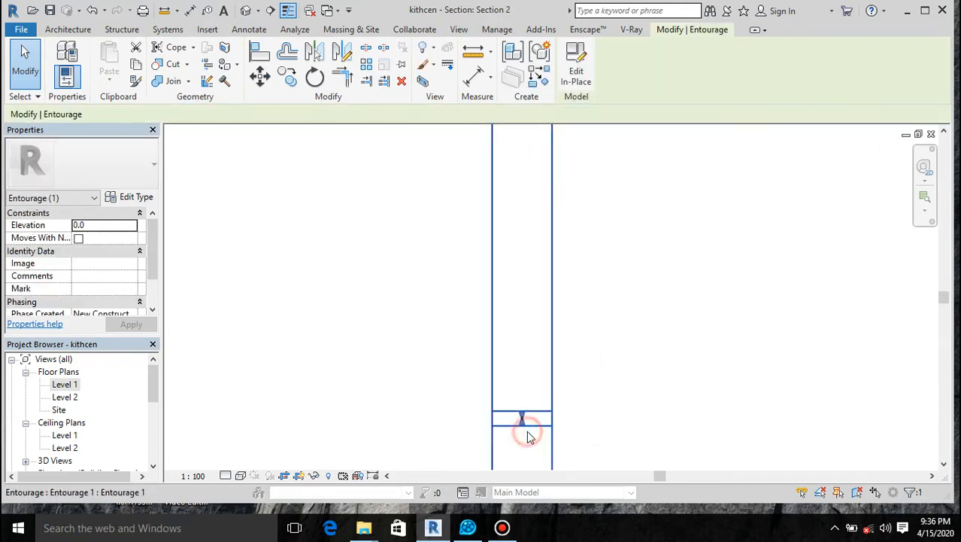
{"action": "scroll", "coordinate": [528, 436], "scroll_direction": "up", "scroll_amount": 4}
{"action": "scroll", "coordinate": [527, 430], "scroll_direction": "down", "scroll_amount": 6}
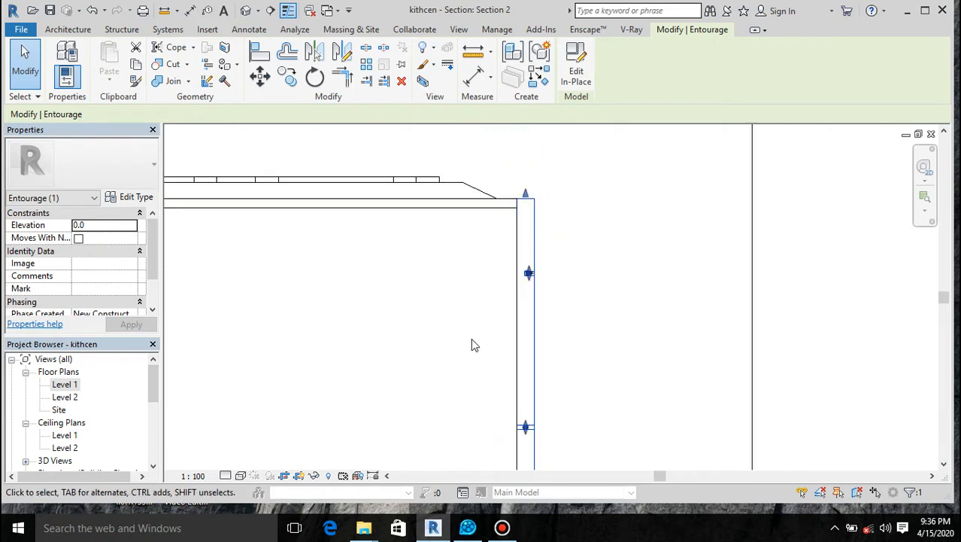
{"action": "scroll", "coordinate": [539, 275], "scroll_direction": "up", "scroll_amount": 4}
{"action": "scroll", "coordinate": [542, 281], "scroll_direction": "down", "scroll_amount": 4}
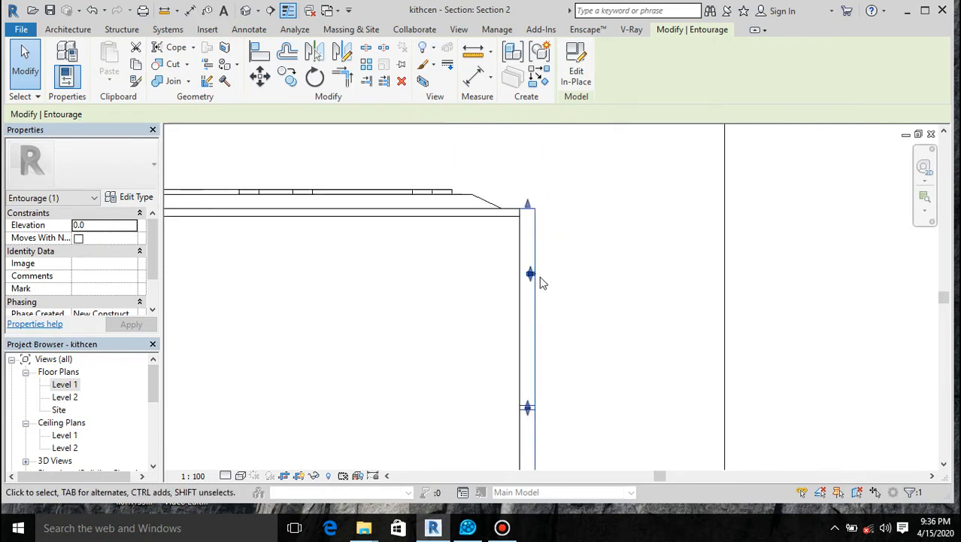
{"action": "scroll", "coordinate": [543, 367], "scroll_direction": "up", "scroll_amount": 3}
{"action": "scroll", "coordinate": [541, 367], "scroll_direction": "up", "scroll_amount": 1}
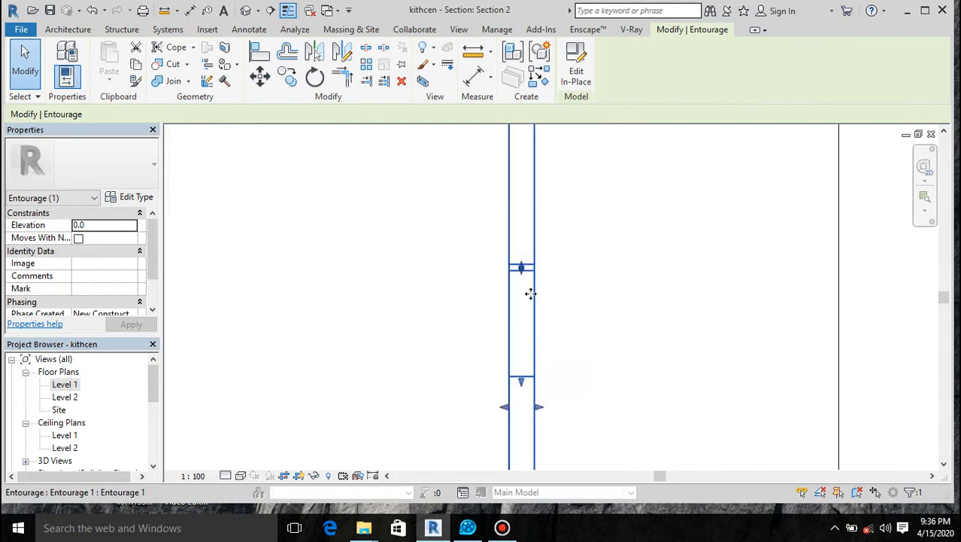
{"action": "scroll", "coordinate": [526, 303], "scroll_direction": "down", "scroll_amount": 4}
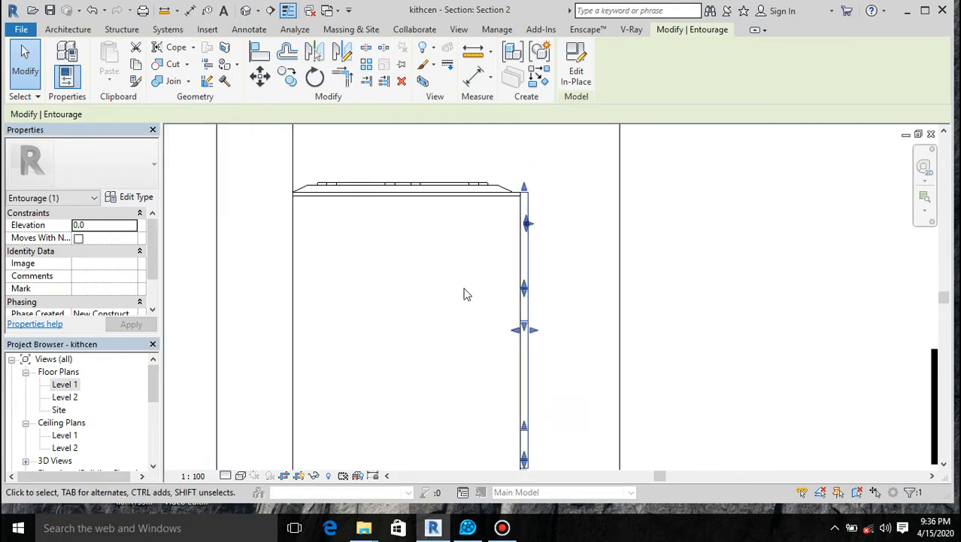
Open the 3D view, enable smooth lines with anti-aliasing, and inspect the groove ends on the oven front
{"action": "left_click", "coordinate": [245, 9]}
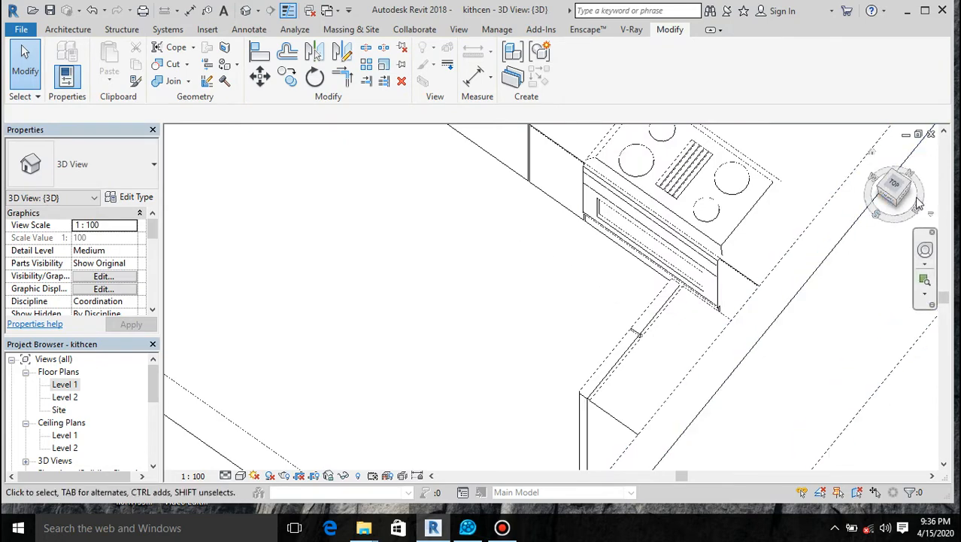
{"action": "left_click_drag", "start_coordinate": [893, 196], "coordinate": [896, 181]}
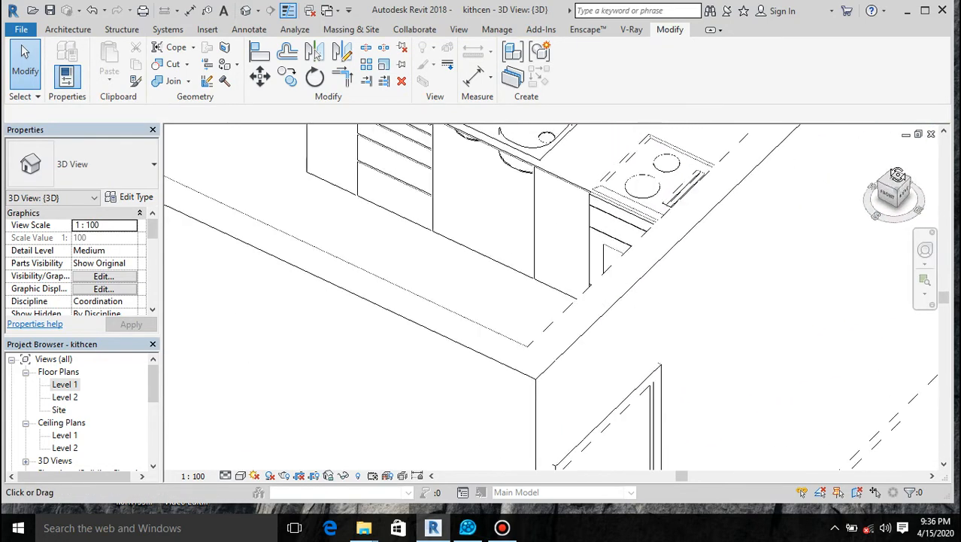
{"action": "scroll", "coordinate": [621, 220], "scroll_direction": "up", "scroll_amount": 4}
{"action": "scroll", "coordinate": [621, 220], "scroll_direction": "up", "scroll_amount": 2}
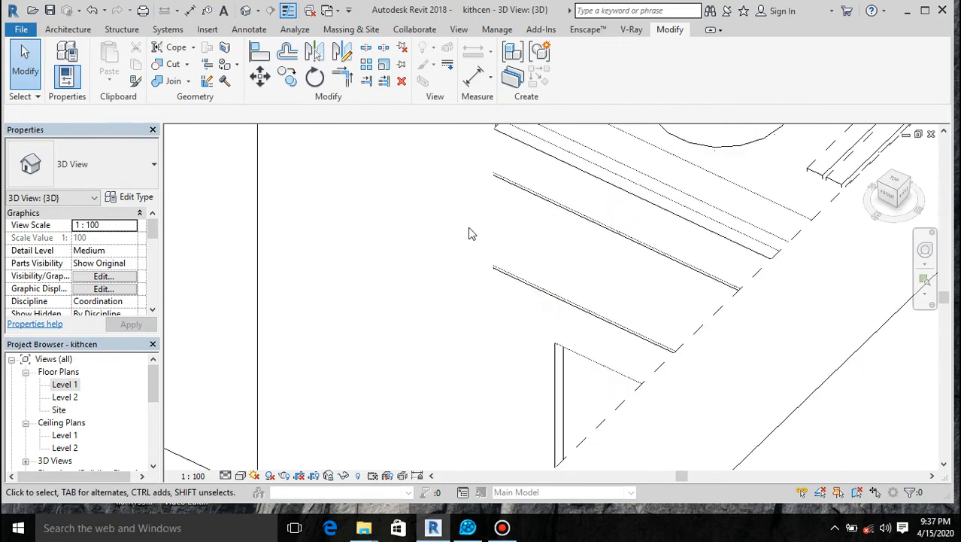
{"action": "left_click", "coordinate": [240, 476]}
{"action": "left_click", "coordinate": [264, 371]}
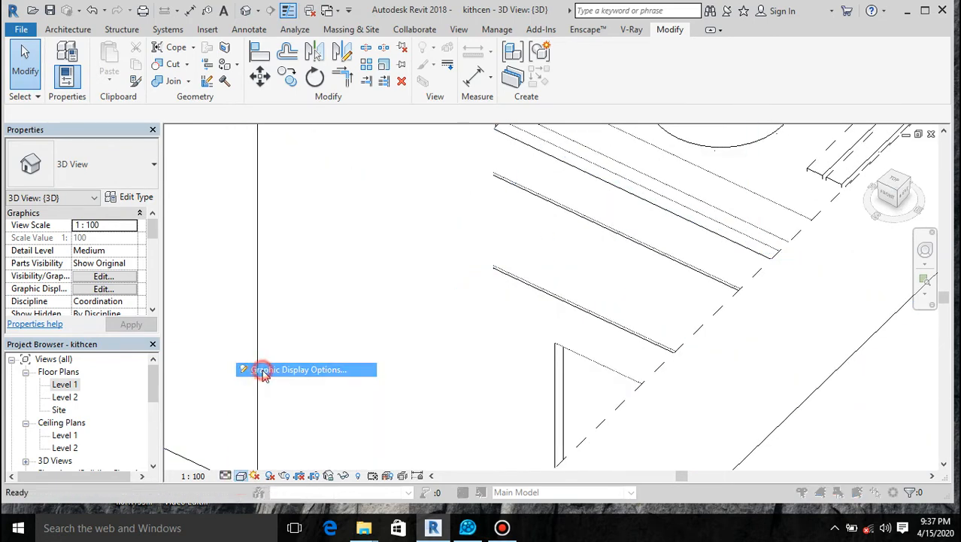
{"action": "left_click", "coordinate": [109, 142]}
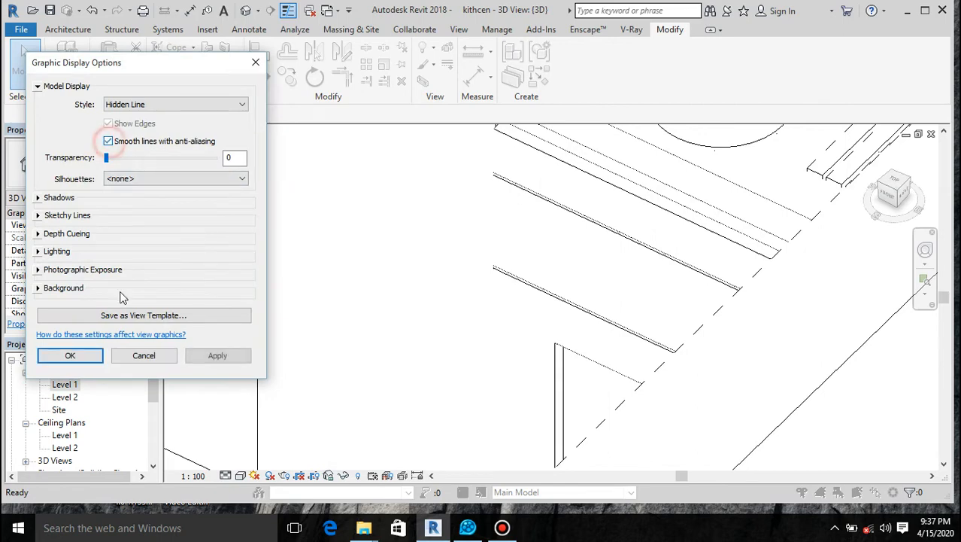
{"action": "left_click", "coordinate": [68, 358]}
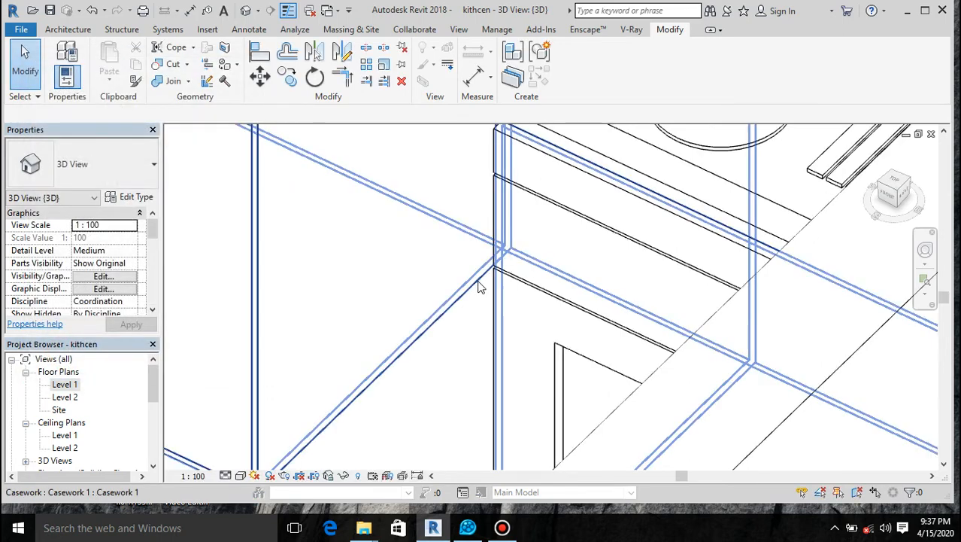
{"action": "scroll", "coordinate": [506, 173], "scroll_direction": "up", "scroll_amount": 5}
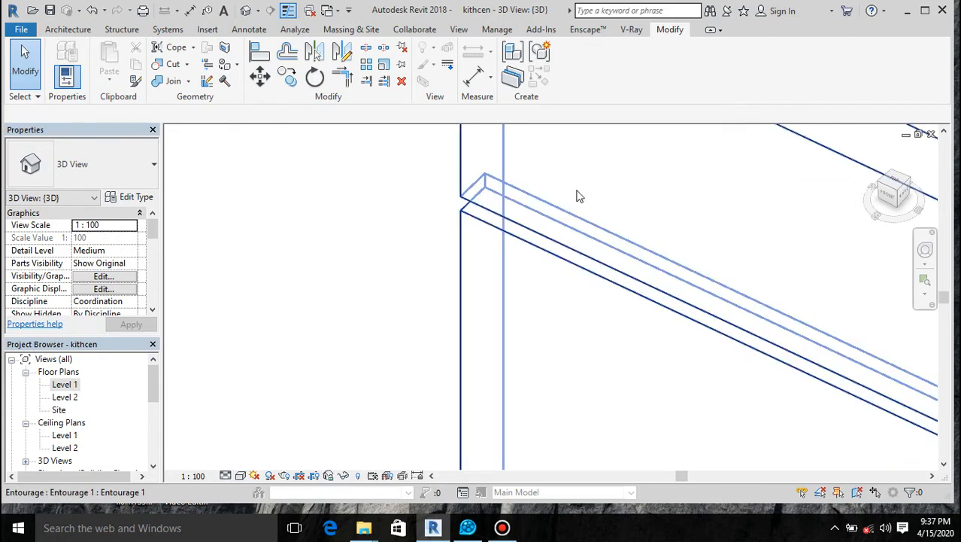
{"action": "scroll", "coordinate": [575, 189], "scroll_direction": "down", "scroll_amount": 4}
{"action": "scroll", "coordinate": [547, 391], "scroll_direction": "up", "scroll_amount": 3}
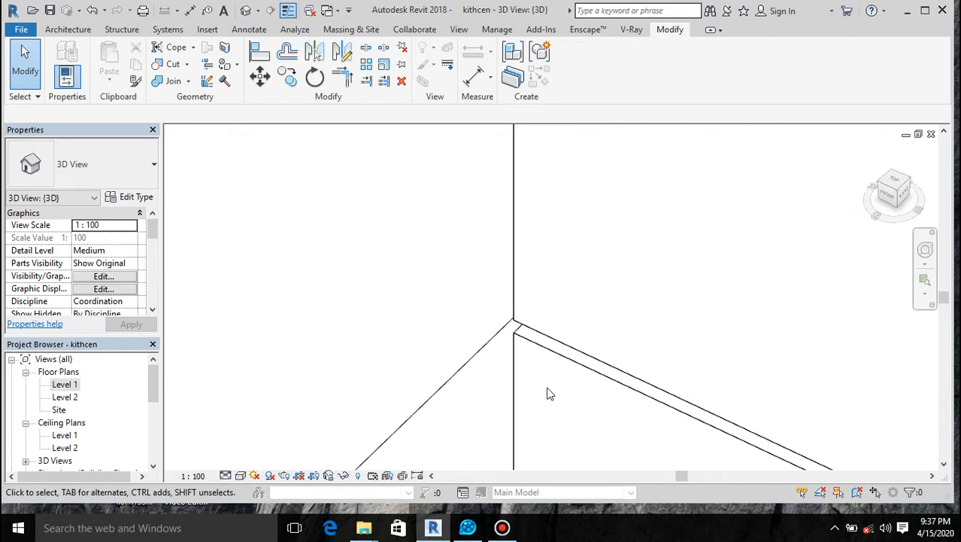
{"action": "scroll", "coordinate": [580, 264], "scroll_direction": "down", "scroll_amount": 4}
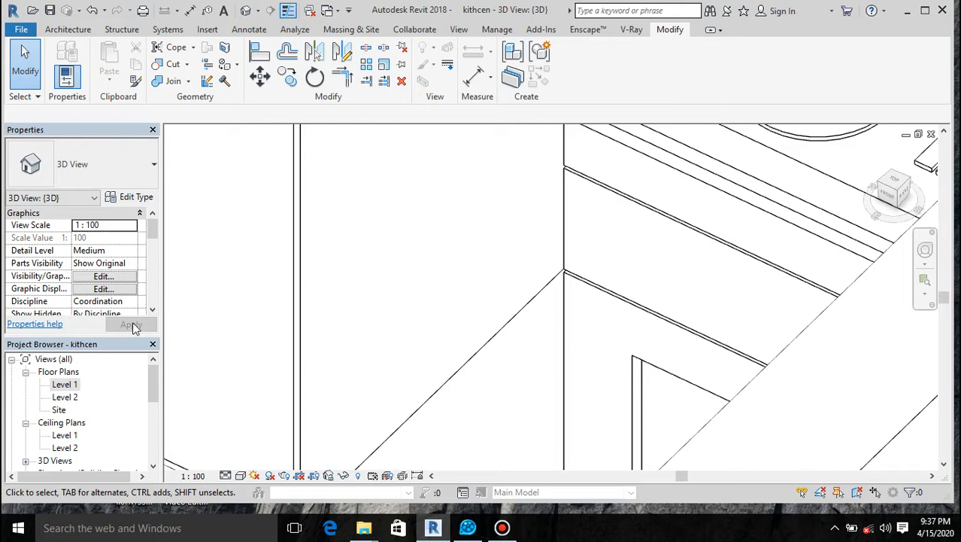
Return to the Level 1 floor plan and delete the section running through the cooktop
{"action": "double_click", "coordinate": [66, 384]}
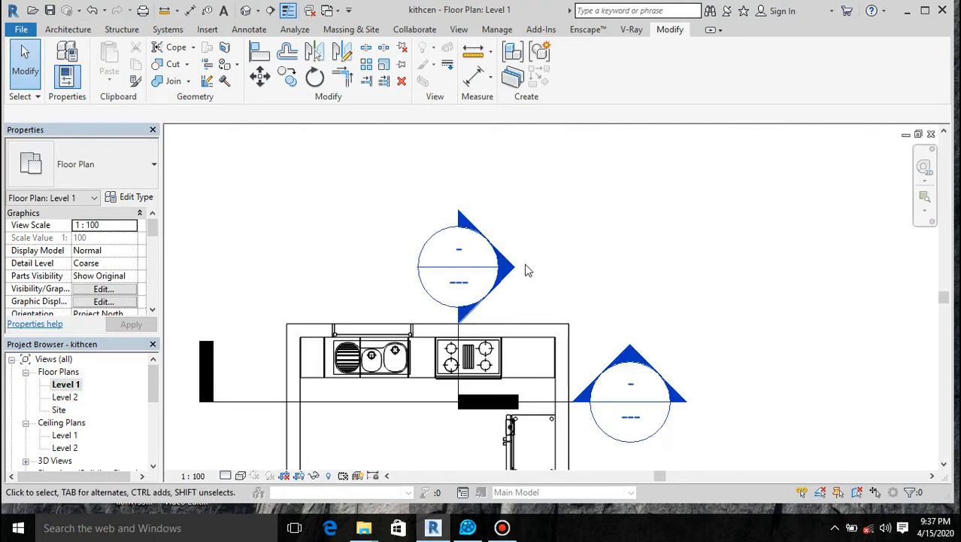
{"action": "scroll", "coordinate": [528, 271], "scroll_direction": "down", "scroll_amount": 3}
{"action": "left_click", "coordinate": [504, 272]}
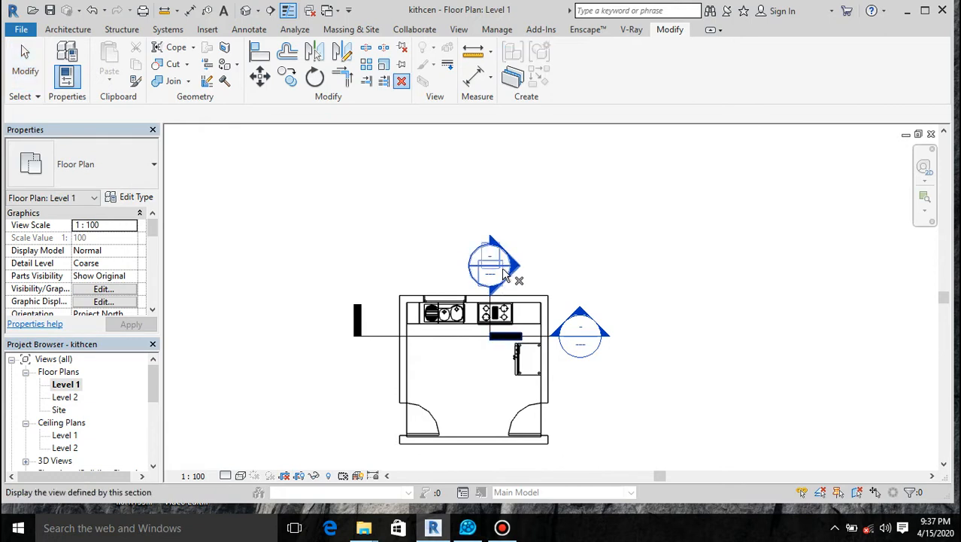
{"action": "key", "text": "Escape"}
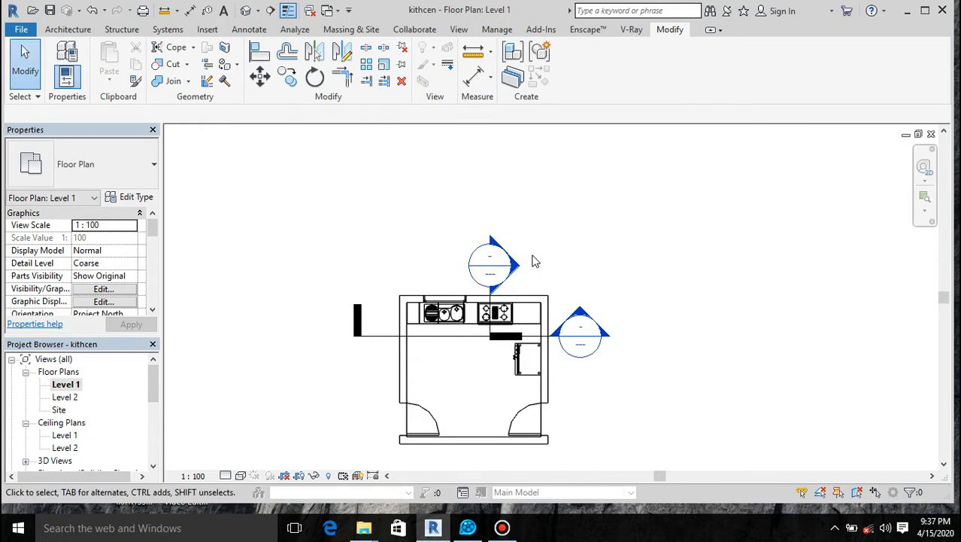
{"action": "left_click", "coordinate": [490, 338]}
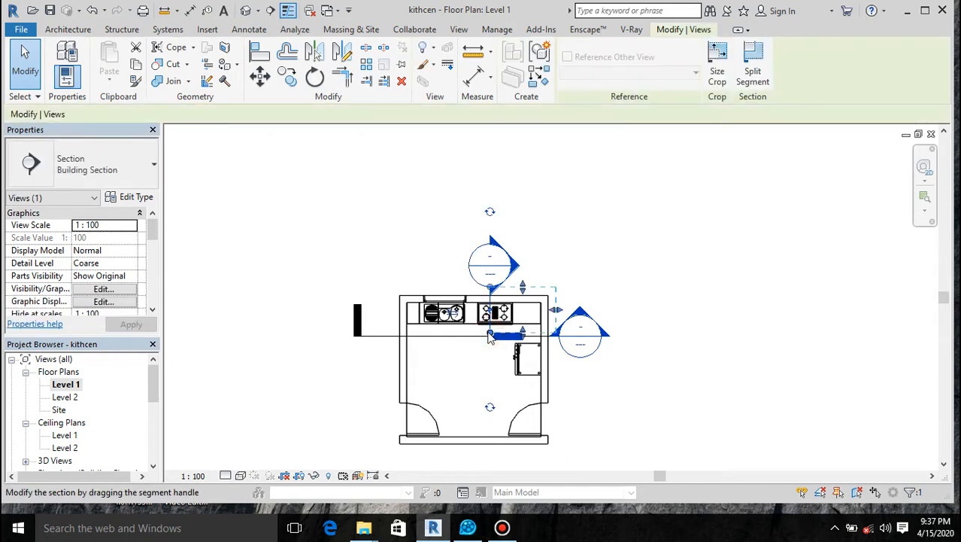
{"action": "key", "text": "Delete"}
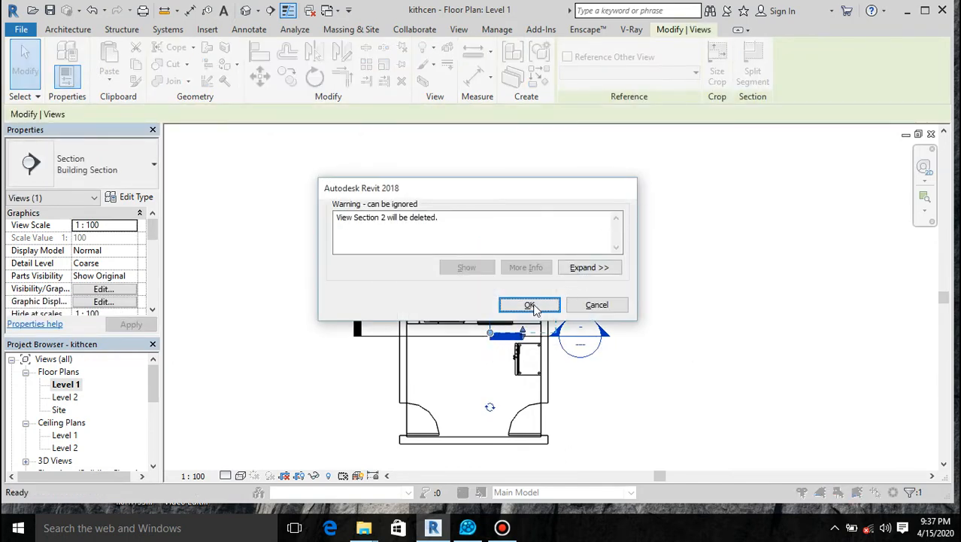
{"action": "left_click", "coordinate": [531, 307]}
Check the oven front in Section 1 and return to the Level 1 floor plan
{"action": "right_click", "coordinate": [595, 353]}
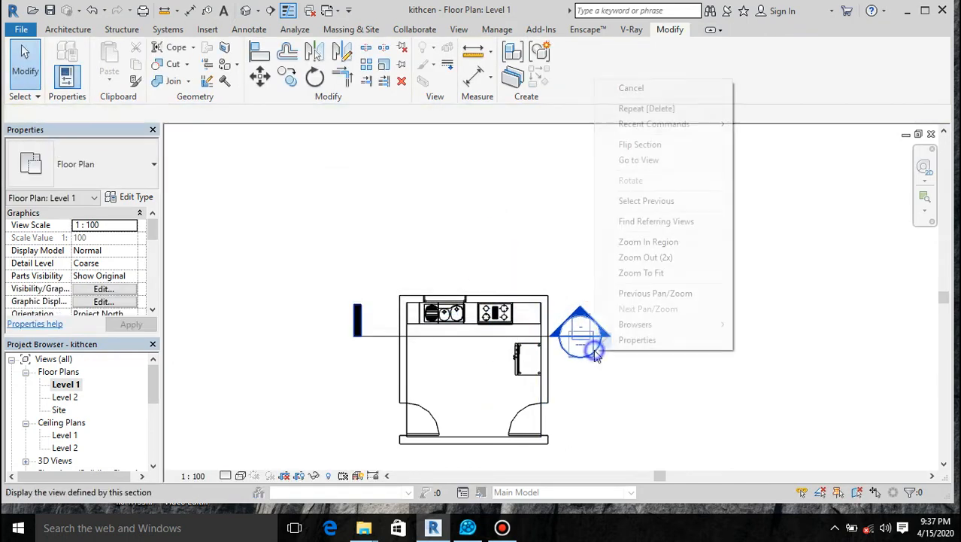
{"action": "left_click", "coordinate": [649, 161]}
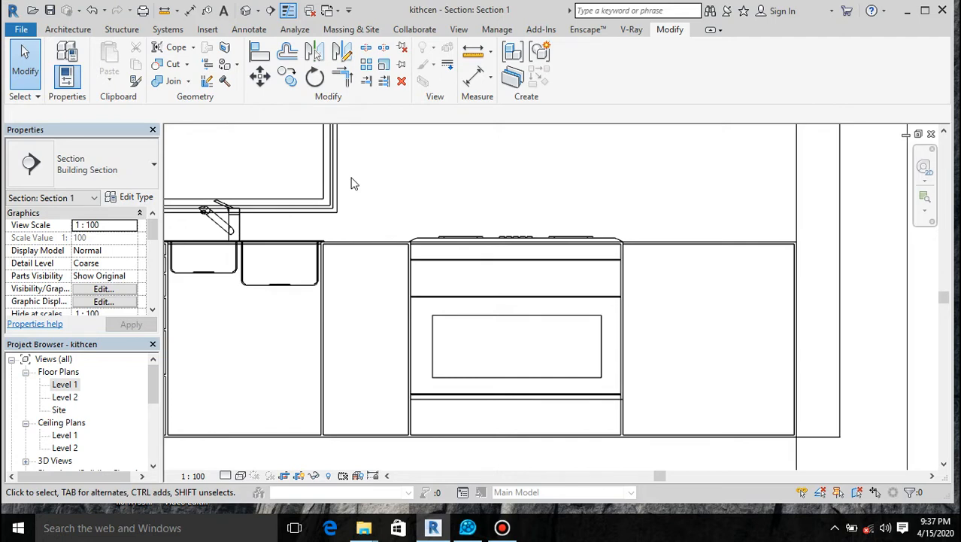
{"action": "double_click", "coordinate": [67, 384]}
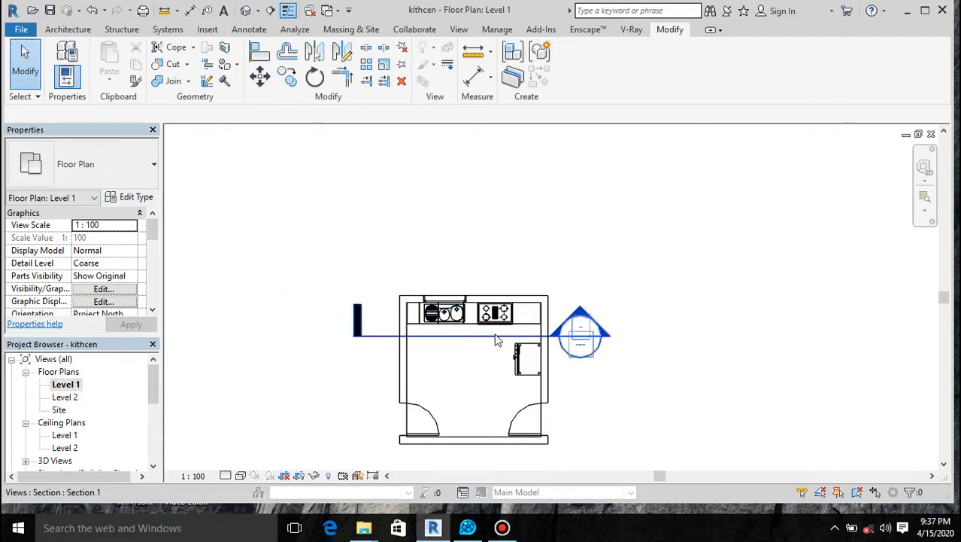
Open the oven front beneath the cooktop for in-place editing
{"action": "scroll", "coordinate": [497, 340], "scroll_direction": "up", "scroll_amount": 6}
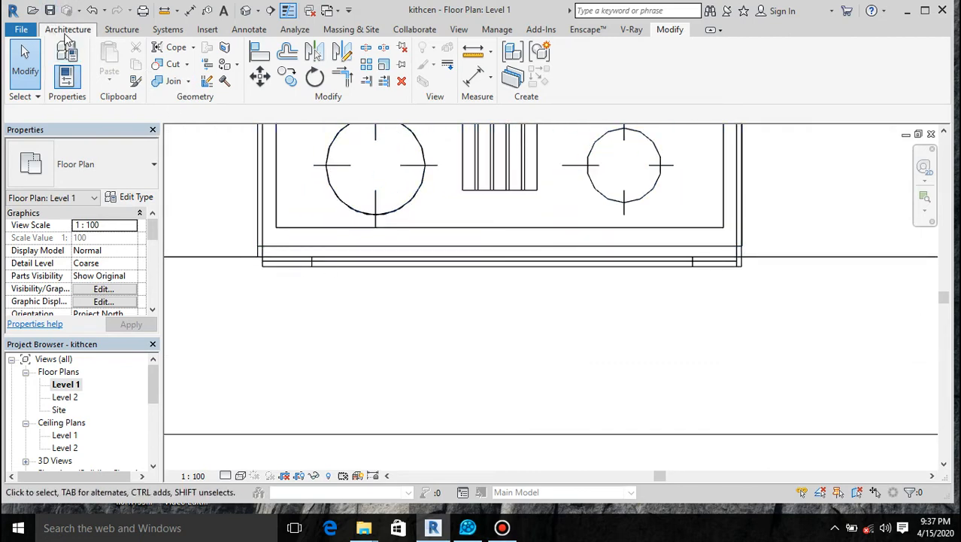
{"action": "left_click", "coordinate": [68, 30]}
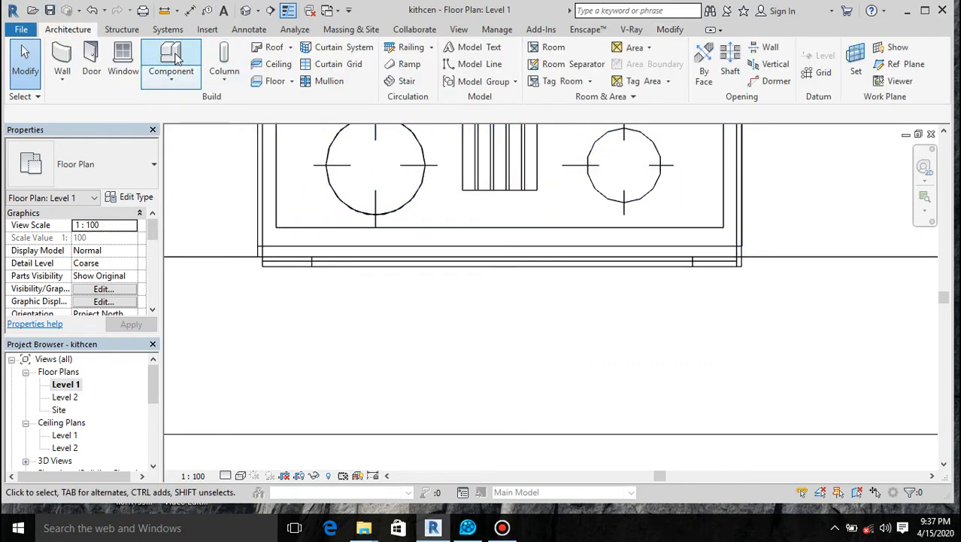
{"action": "left_click", "coordinate": [290, 265]}
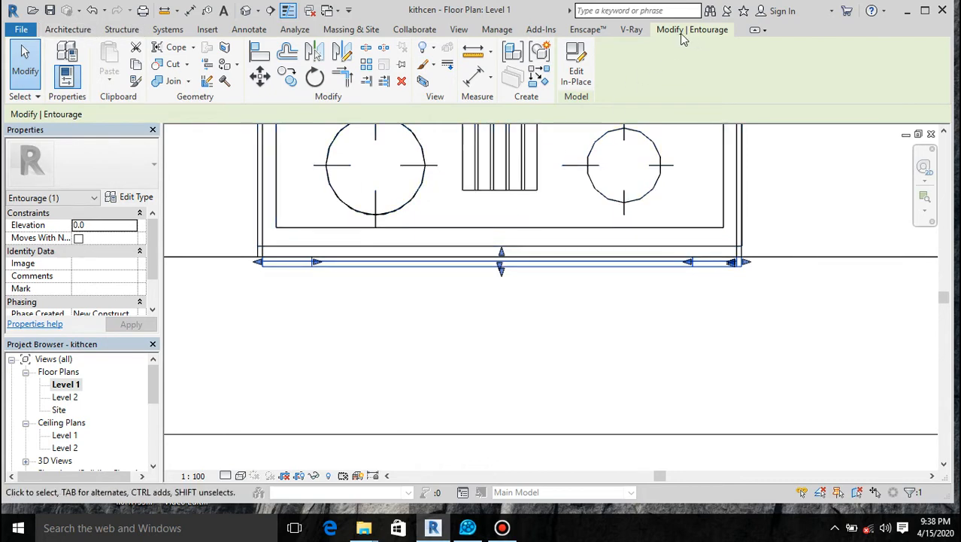
{"action": "left_click", "coordinate": [577, 68]}
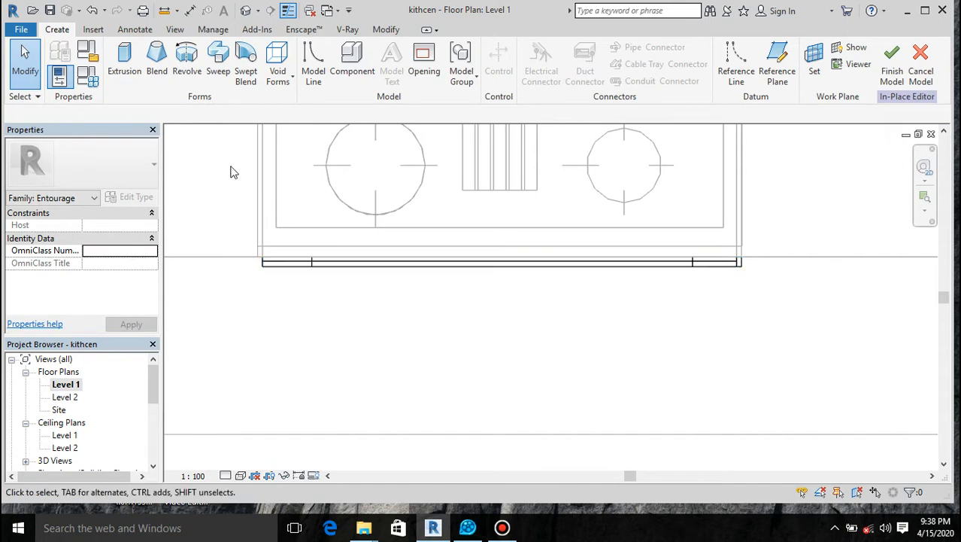
Start a solid extrusion and sketch a shallow arc bowing outward along the oven front's outer edge, ending just inside both sides
{"action": "left_click", "coordinate": [122, 68]}
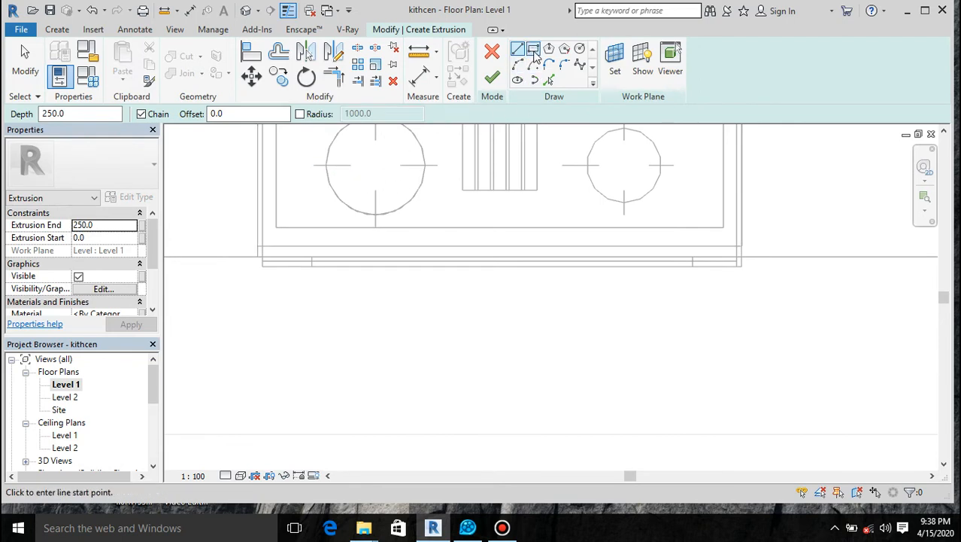
{"action": "left_click", "coordinate": [517, 64]}
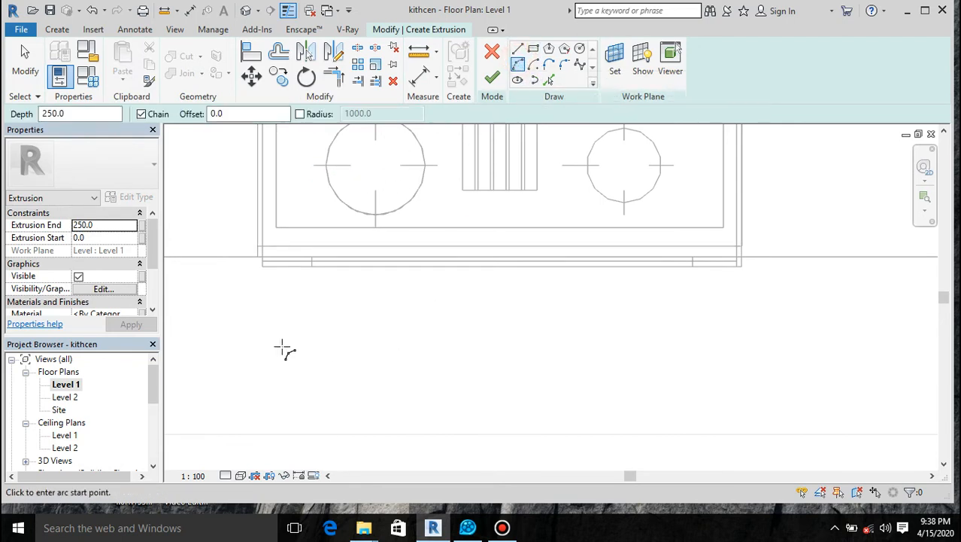
{"action": "left_click", "coordinate": [284, 266]}
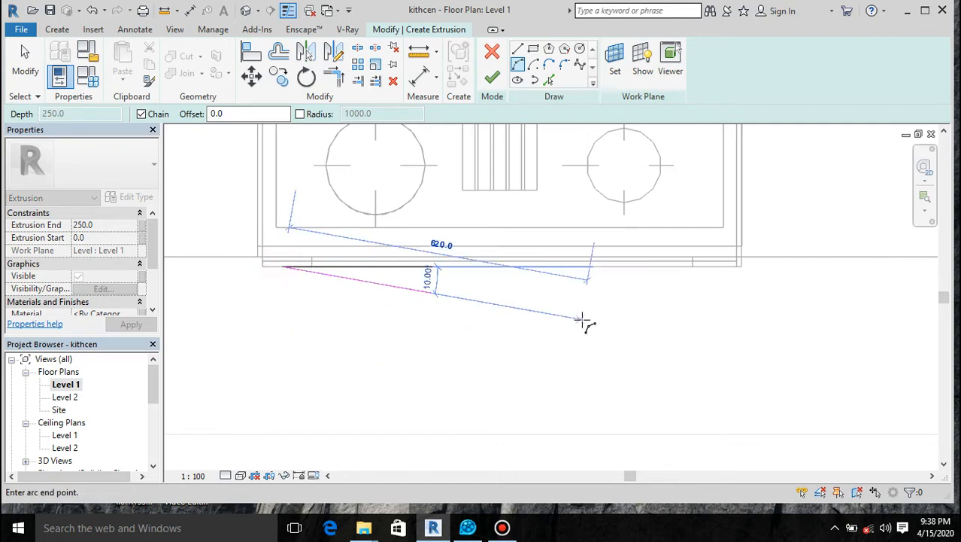
{"action": "left_click", "coordinate": [722, 266]}
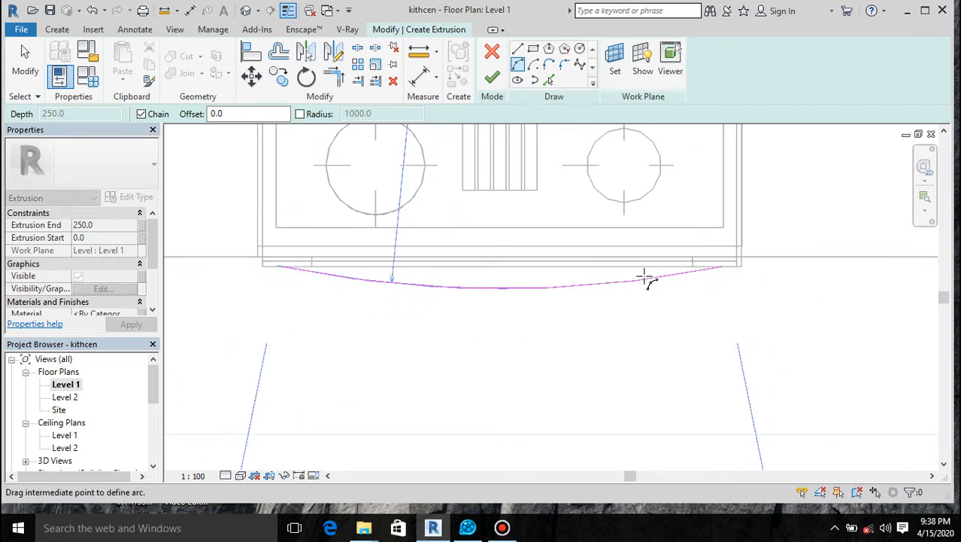
{"action": "scroll", "coordinate": [643, 277], "scroll_direction": "up", "scroll_amount": 2}
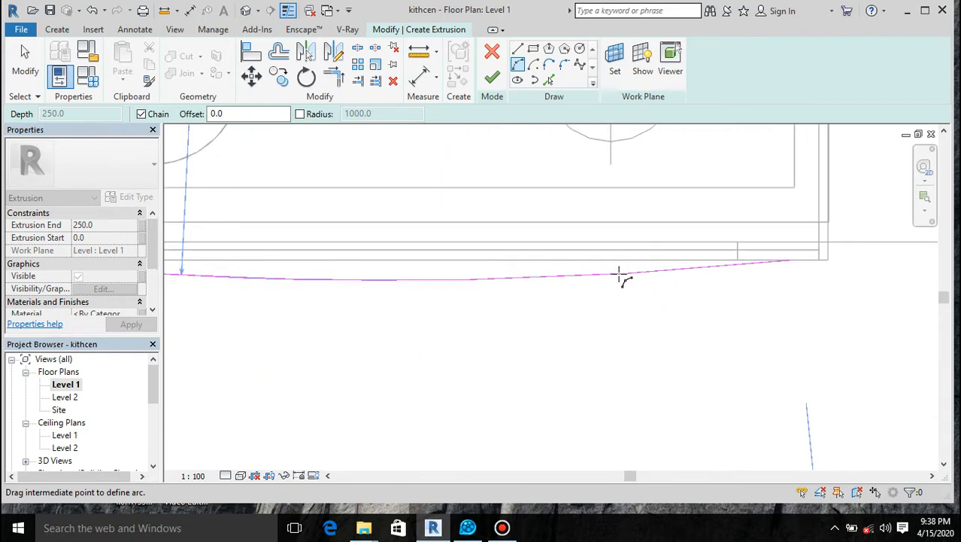
{"action": "left_click", "coordinate": [620, 275]}
{"action": "scroll", "coordinate": [620, 256], "scroll_direction": "down", "scroll_amount": 3}
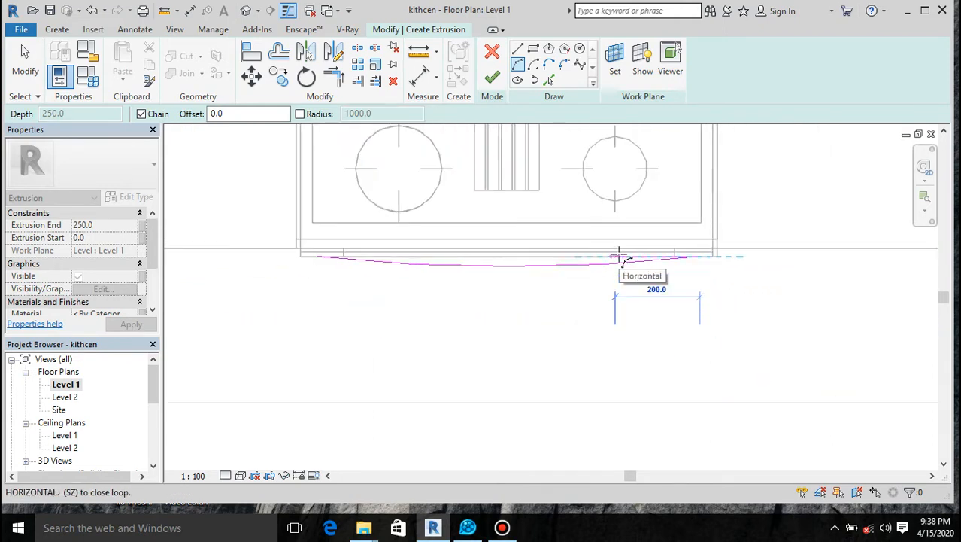
{"action": "key", "text": "Escape"}
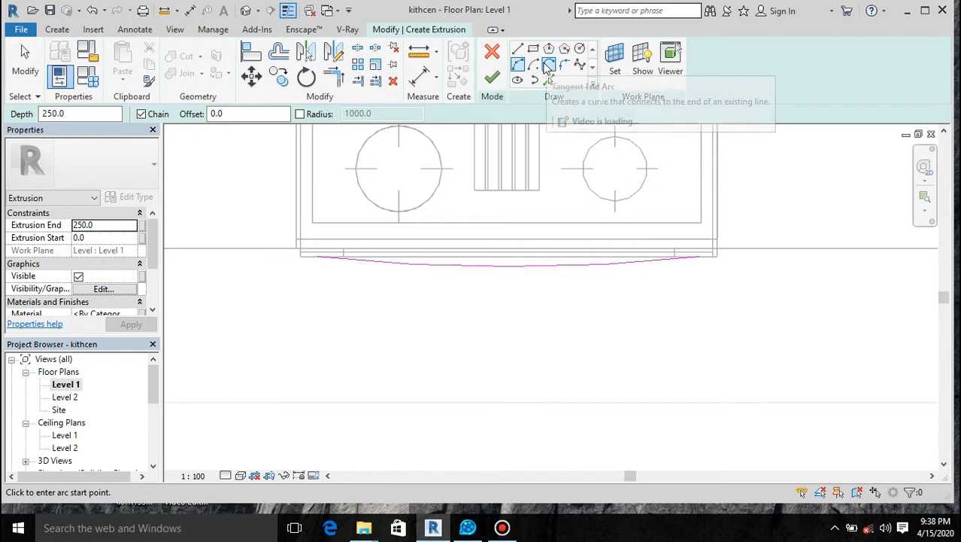
Offset a copy of the arc by 10 mm toward the oven front
{"action": "left_click", "coordinate": [285, 59]}
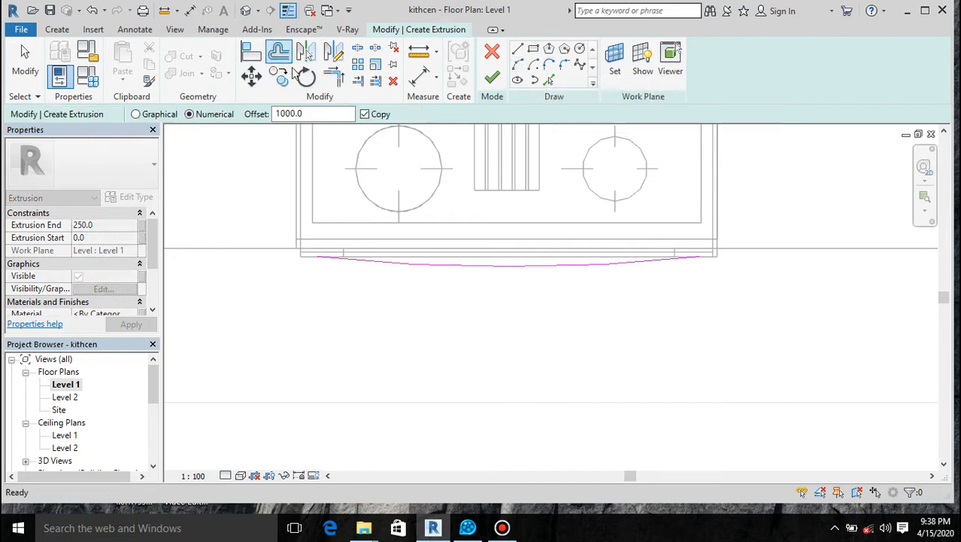
{"action": "left_click", "coordinate": [320, 115]}
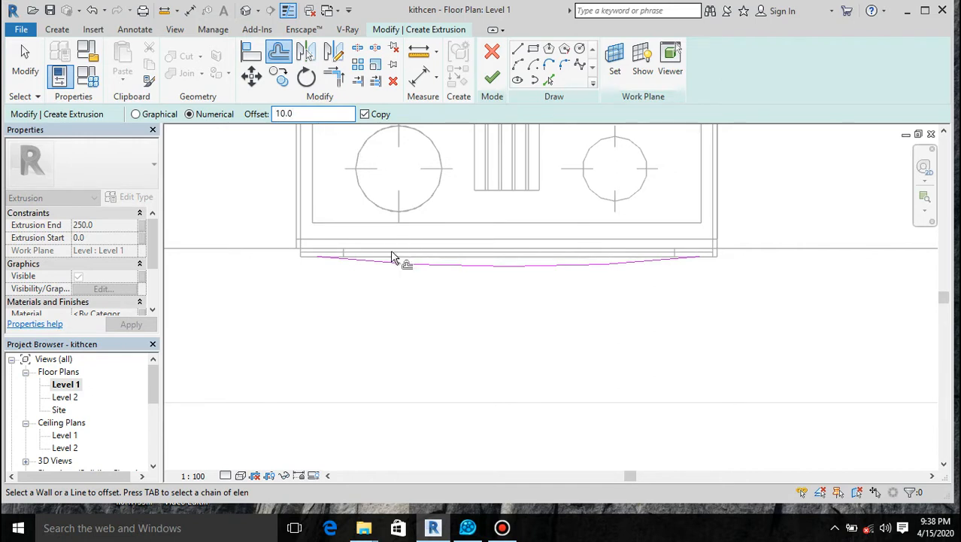
{"action": "scroll", "coordinate": [369, 265], "scroll_direction": "up", "scroll_amount": 2}
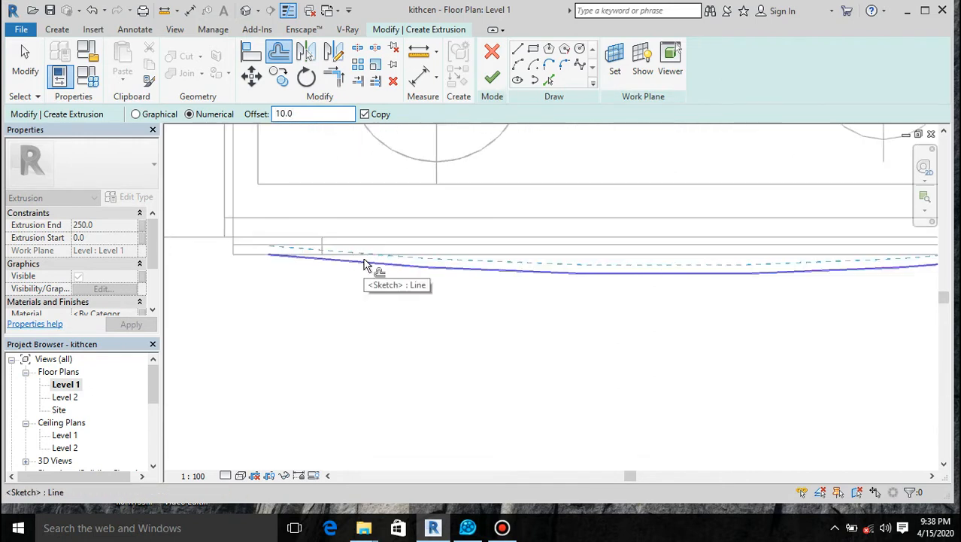
{"action": "left_click", "coordinate": [494, 276]}
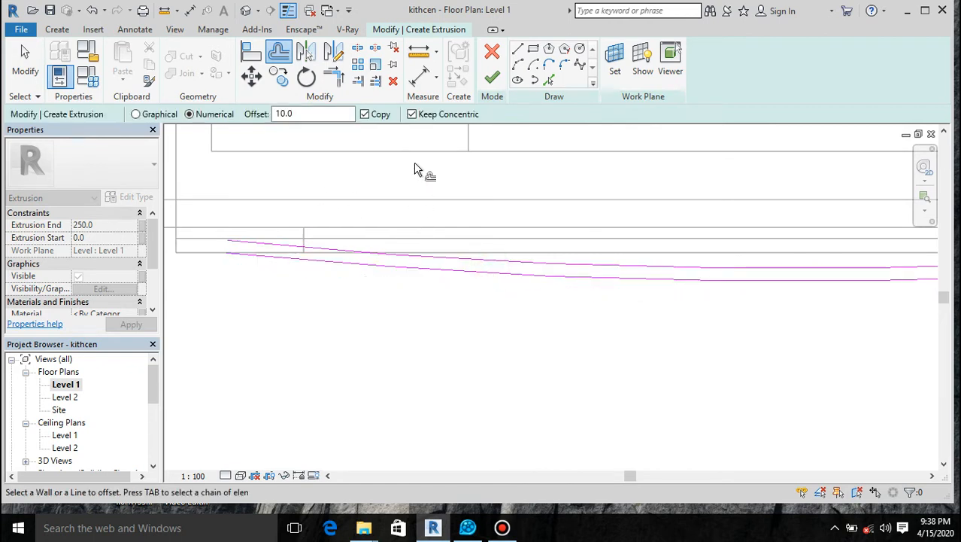
Draw straight lines along the oven front's outer face from both ends of the outer arc to where the inner arc crosses it
{"action": "left_click", "coordinate": [517, 49]}
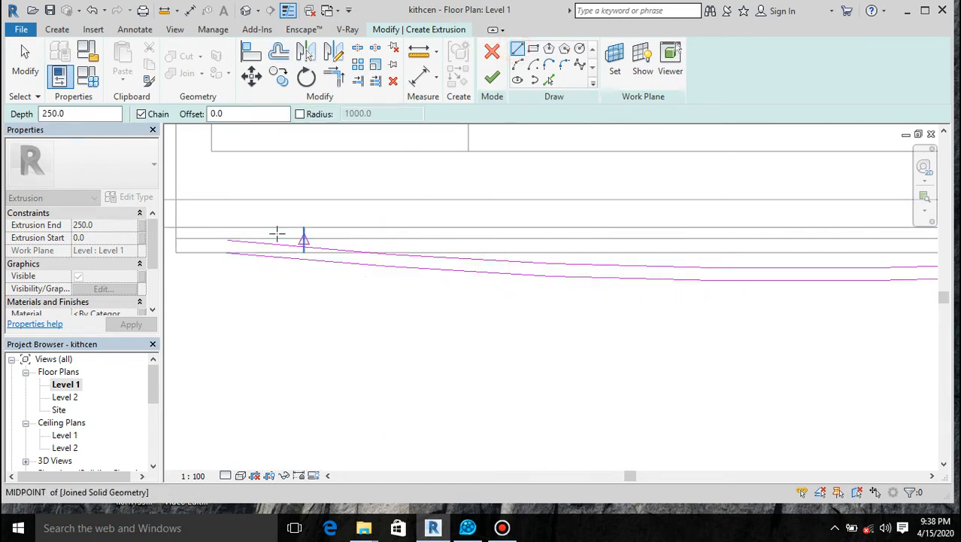
{"action": "left_click", "coordinate": [224, 253]}
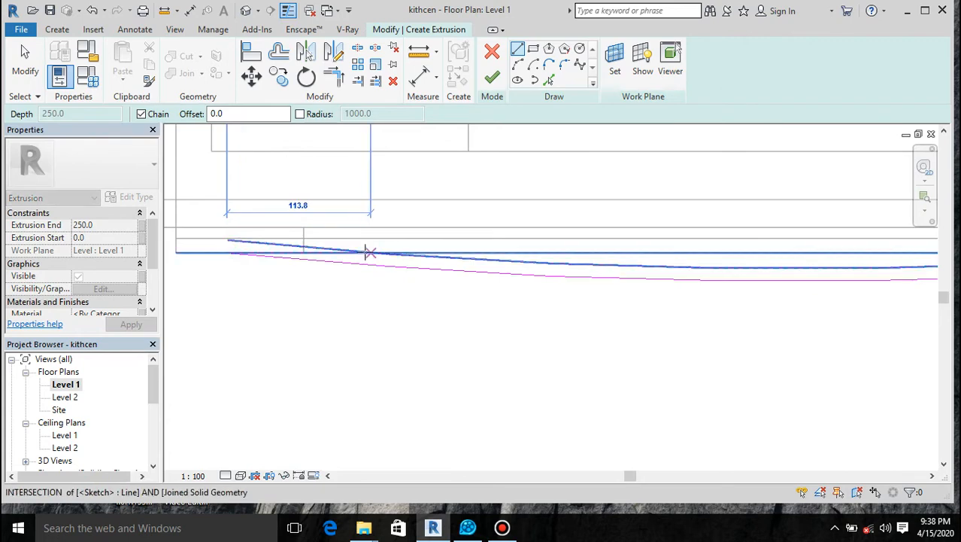
{"action": "left_click", "coordinate": [369, 253]}
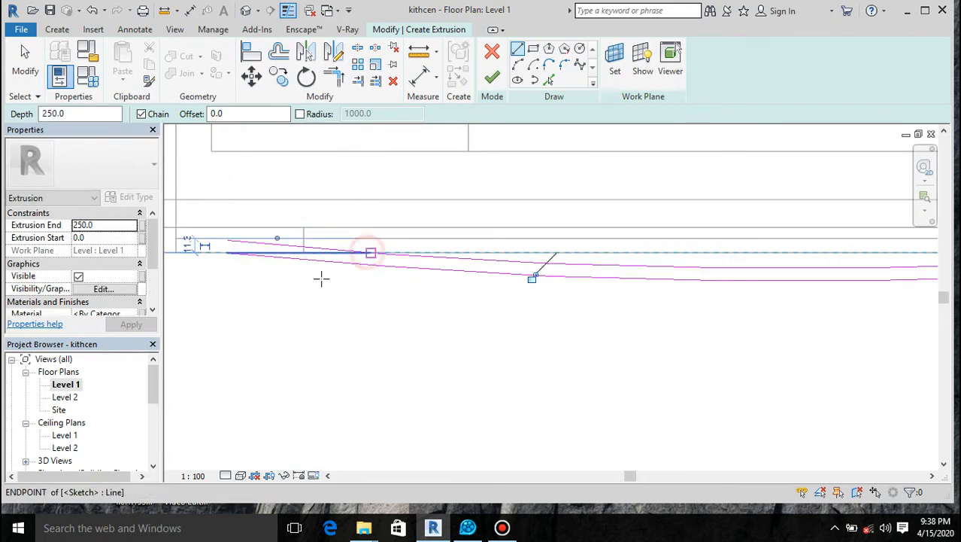
{"action": "scroll", "coordinate": [258, 279], "scroll_direction": "down", "scroll_amount": 3}
{"action": "scroll", "coordinate": [629, 281], "scroll_direction": "up", "scroll_amount": 3}
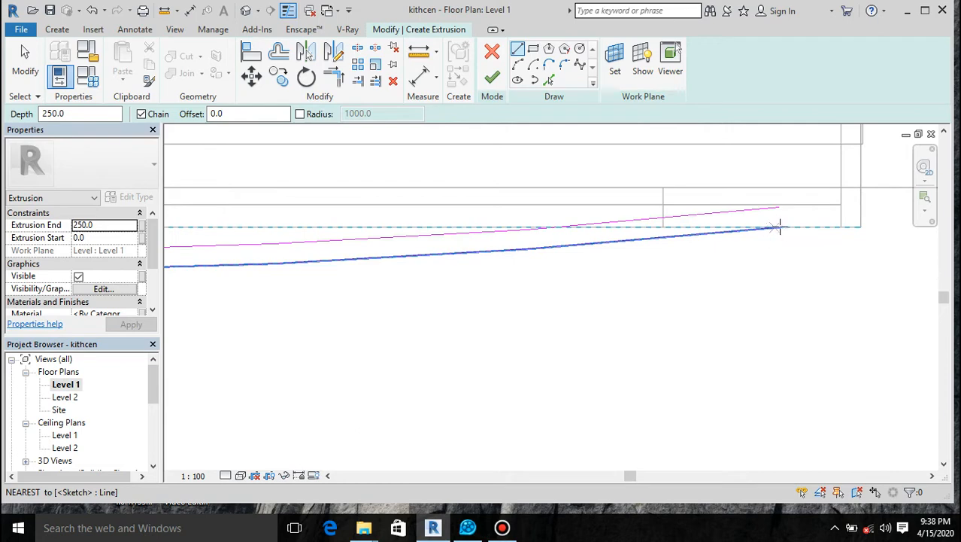
{"action": "left_click", "coordinate": [782, 226]}
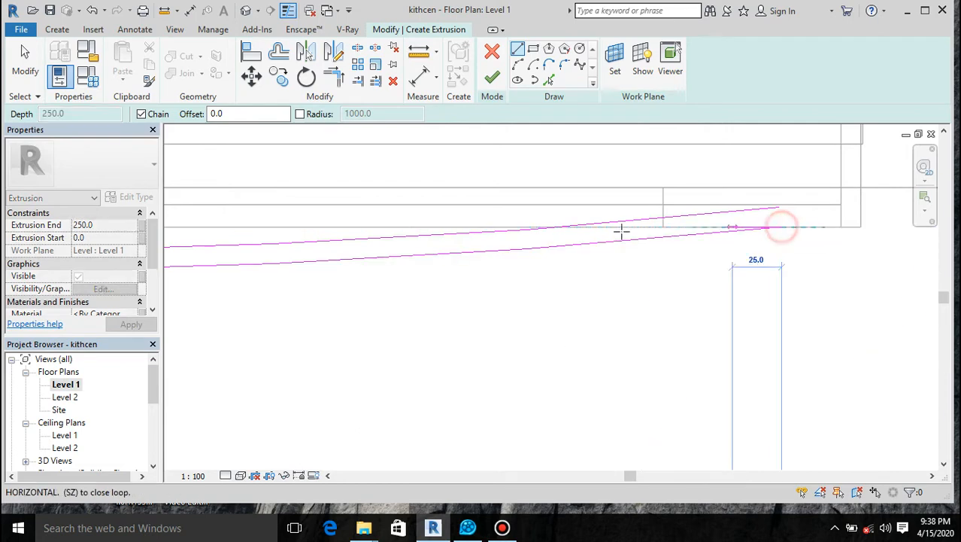
{"action": "left_click", "coordinate": [557, 226]}
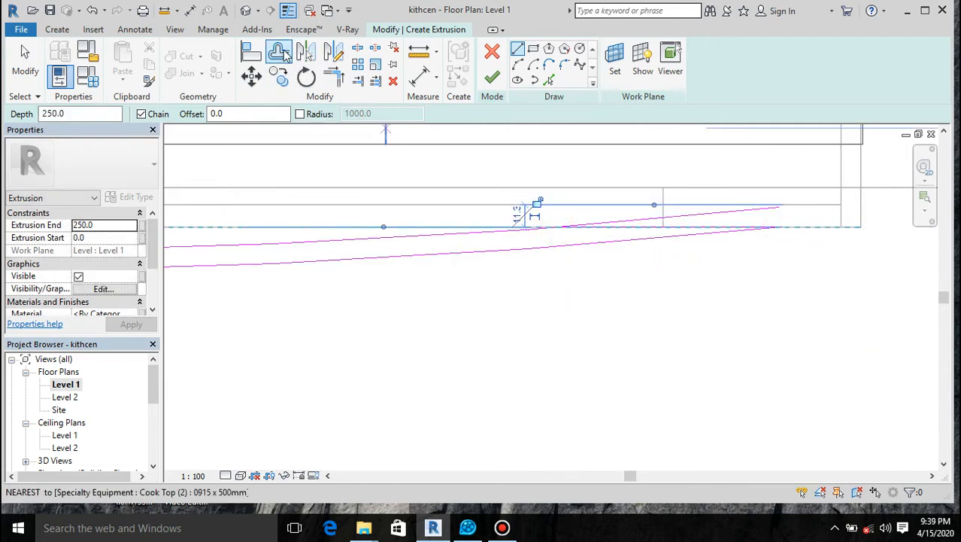
Trim the inner arc to the straight lines at both ends and finish the curved bar extrusion
{"action": "left_click", "coordinate": [337, 80]}
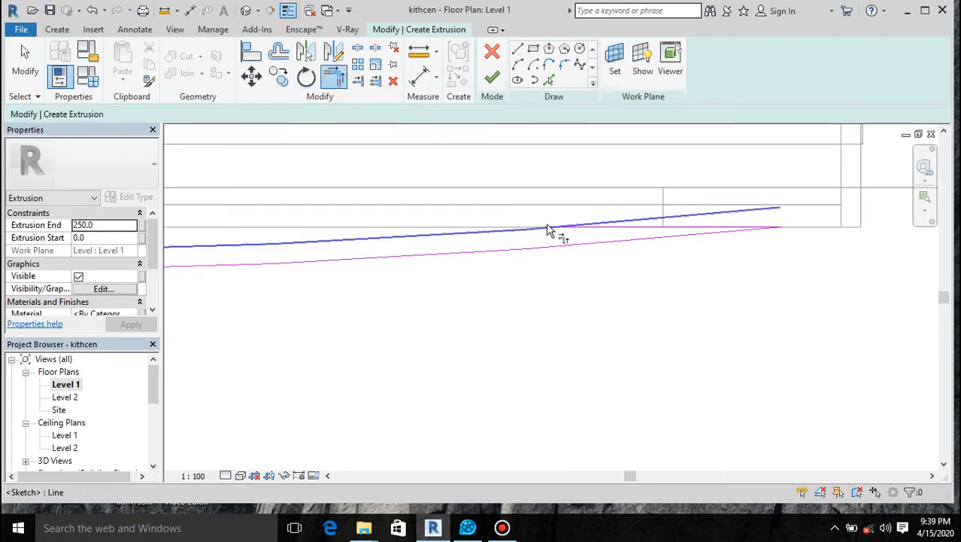
{"action": "left_click", "coordinate": [547, 229]}
{"action": "left_click", "coordinate": [595, 227]}
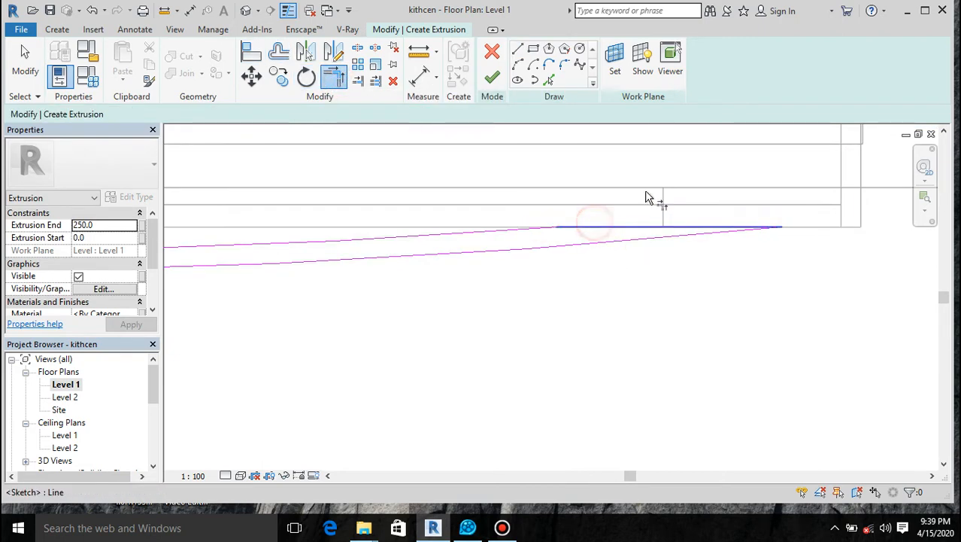
{"action": "scroll", "coordinate": [685, 208], "scroll_direction": "down", "scroll_amount": 3}
{"action": "scroll", "coordinate": [685, 208], "scroll_direction": "down", "scroll_amount": 1}
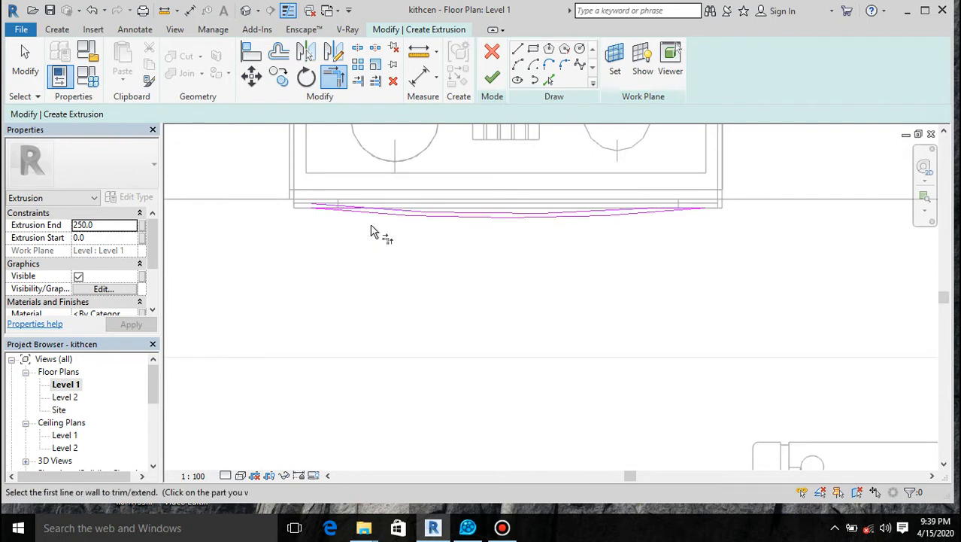
{"action": "scroll", "coordinate": [359, 296], "scroll_direction": "up", "scroll_amount": 1}
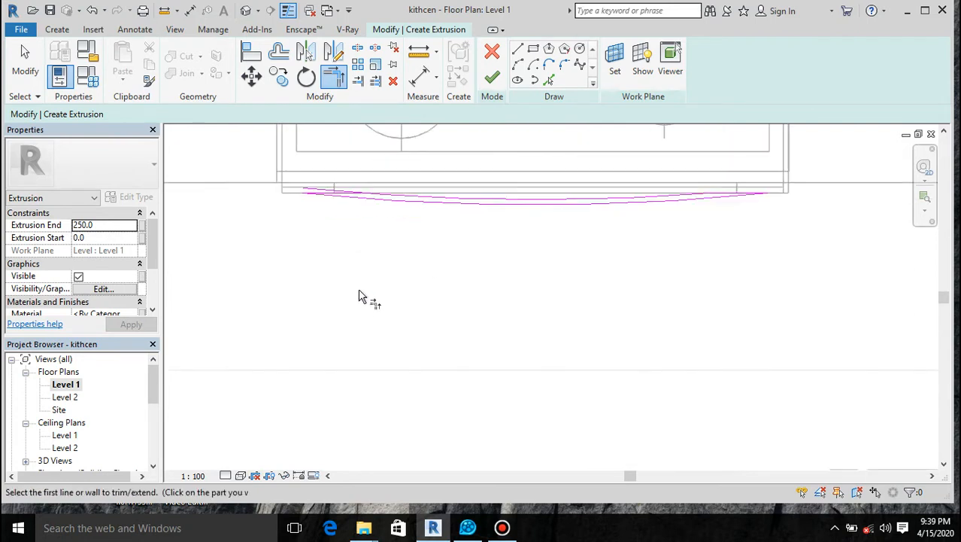
{"action": "scroll", "coordinate": [336, 193], "scroll_direction": "up", "scroll_amount": 2}
{"action": "left_click", "coordinate": [365, 231]}
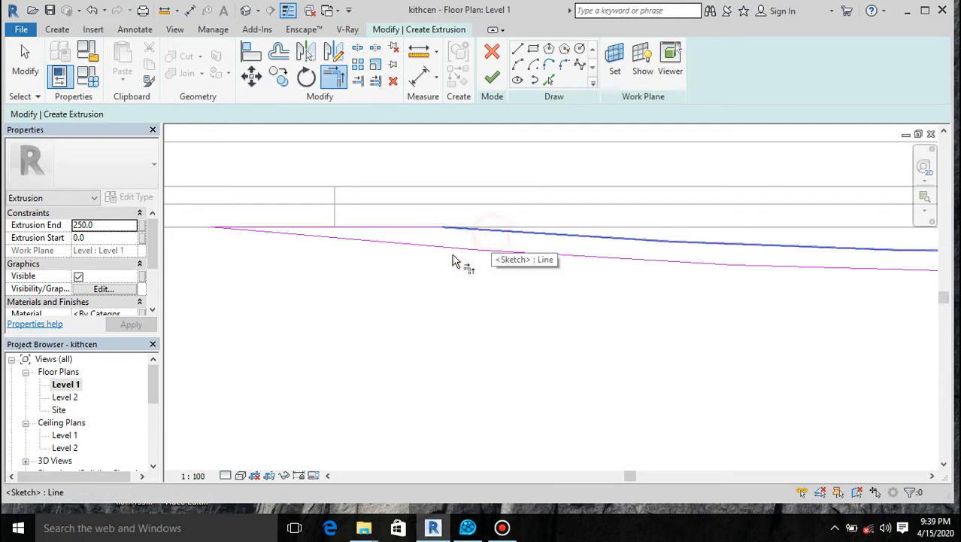
{"action": "left_click", "coordinate": [472, 241]}
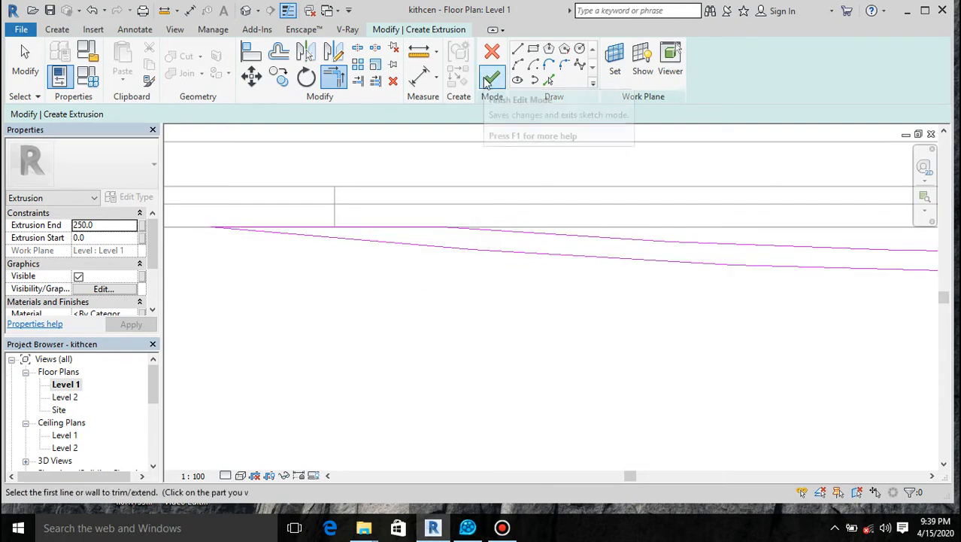
{"action": "left_click", "coordinate": [489, 79]}
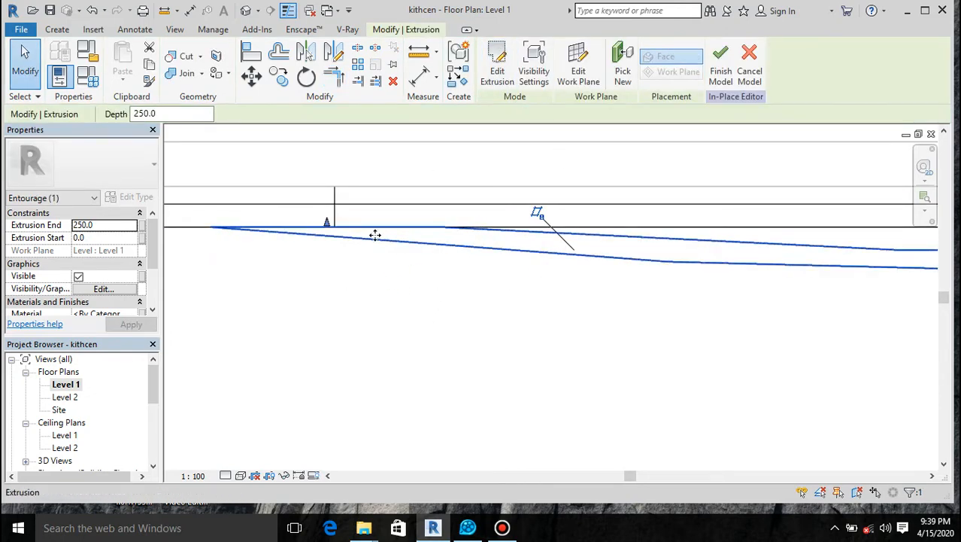
Deselect the new extrusion and go to the Section 1 view from its section marker
{"action": "scroll", "coordinate": [387, 356], "scroll_direction": "down", "scroll_amount": 4}
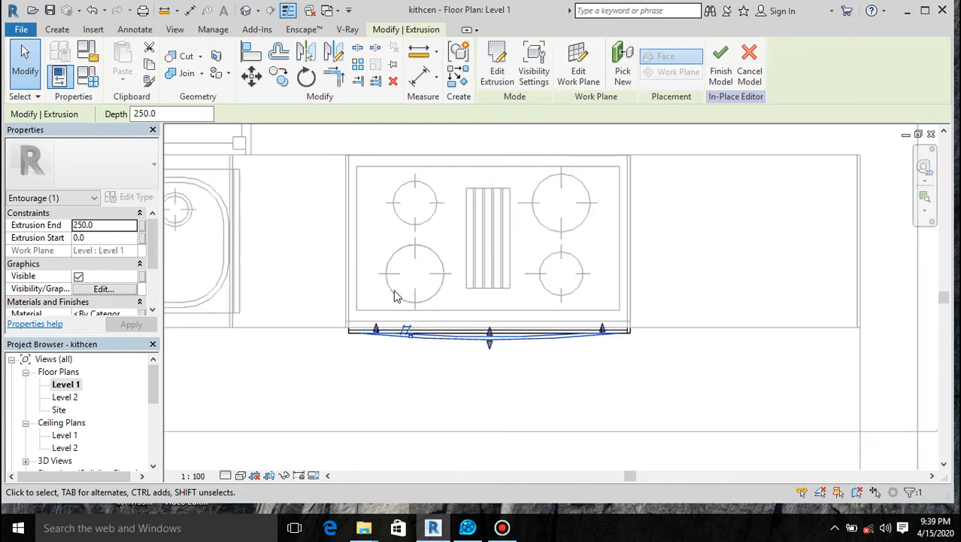
{"action": "scroll", "coordinate": [393, 307], "scroll_direction": "down", "scroll_amount": 3}
{"action": "right_click", "coordinate": [758, 347]}
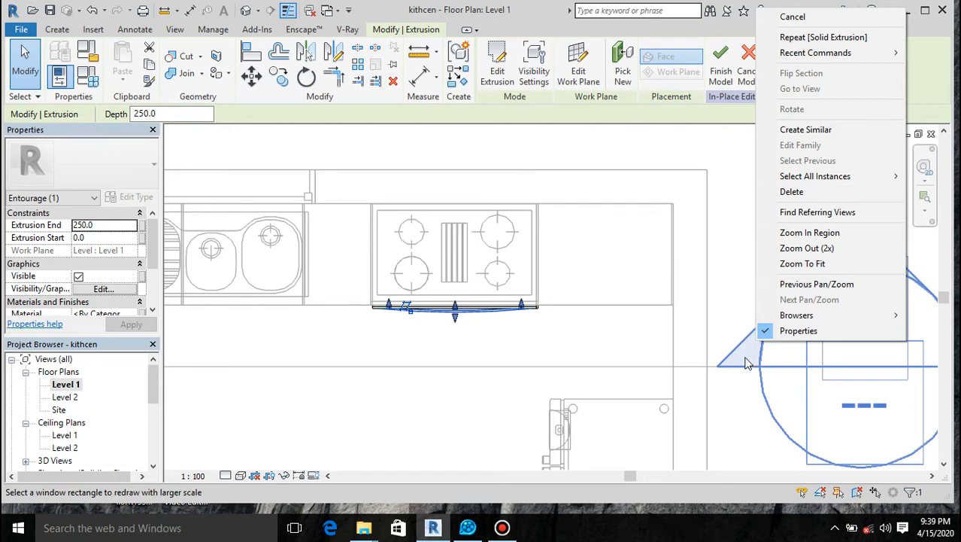
{"action": "key", "text": "Escape"}
{"action": "key", "text": "Escape"}
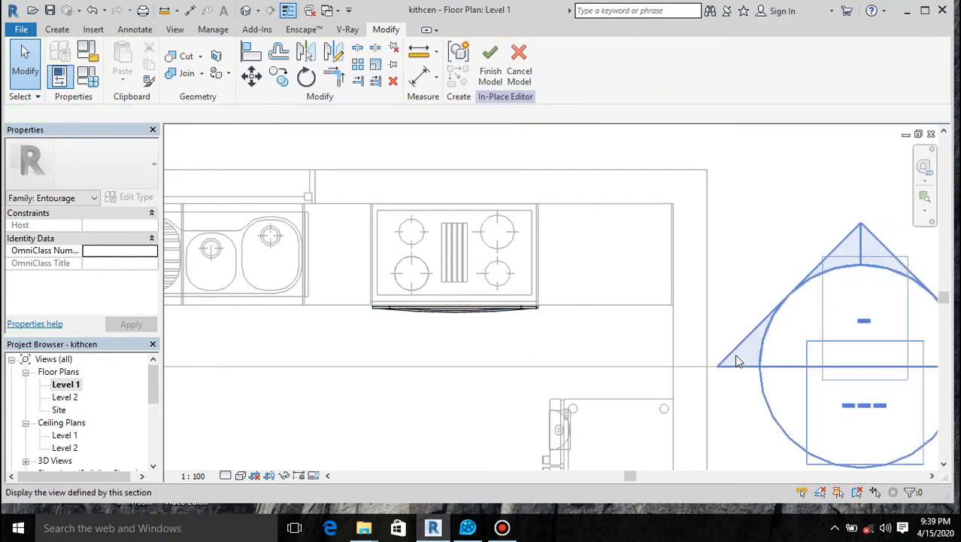
{"action": "left_click", "coordinate": [759, 338]}
{"action": "right_click", "coordinate": [765, 324]}
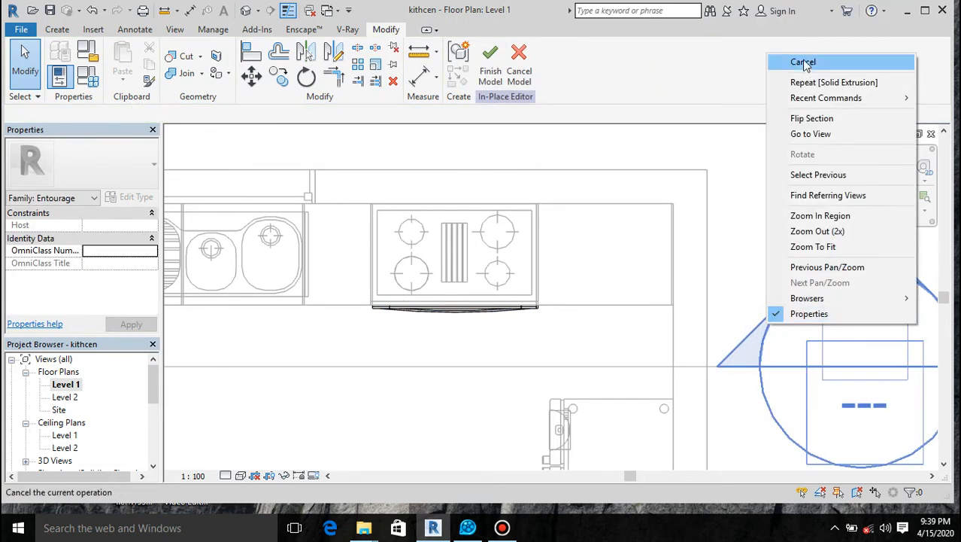
{"action": "left_click", "coordinate": [804, 134]}
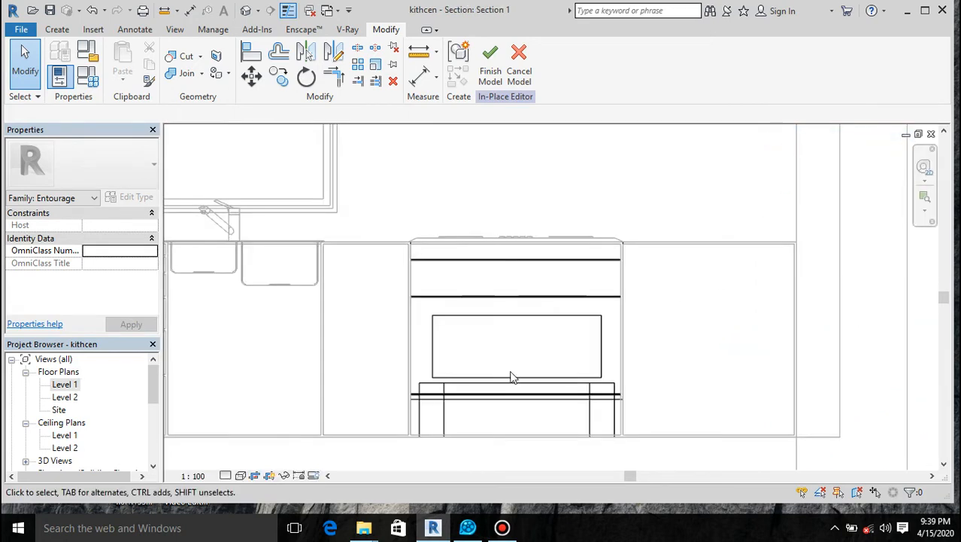
Stretch the top of the curved extrusion up between the two upper grooves, to an extrusion end of about 762 mm
{"action": "left_click", "coordinate": [447, 434]}
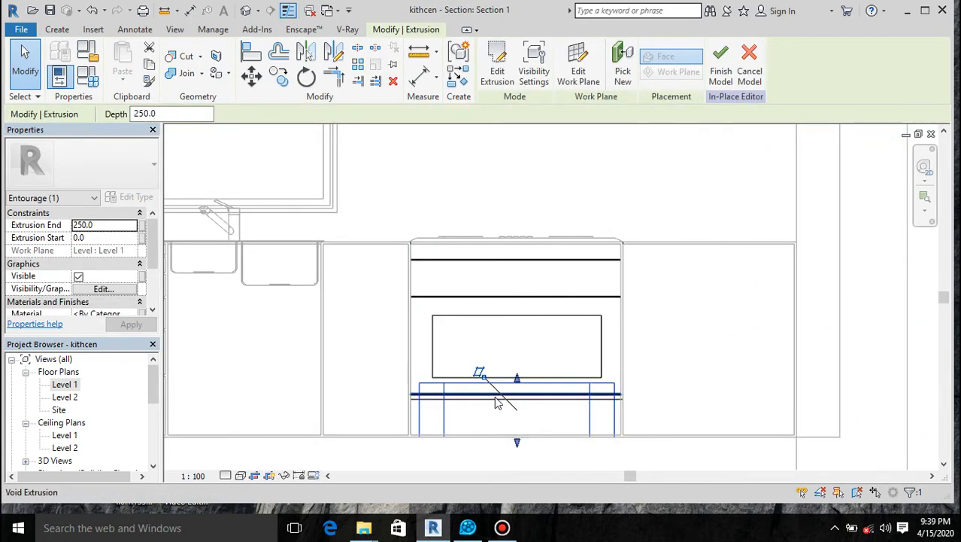
{"action": "left_click_drag", "start_coordinate": [516, 377], "coordinate": [513, 271]}
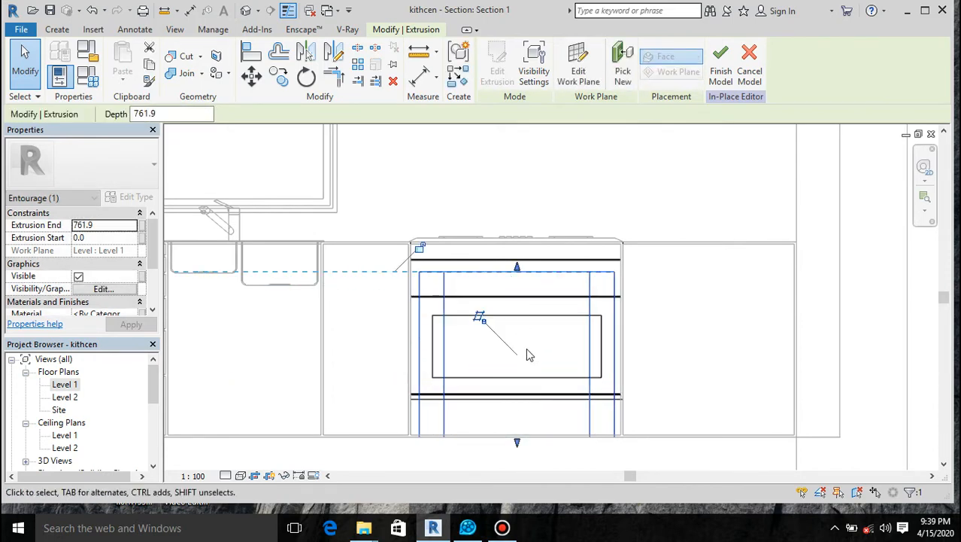
Reshape the curved extrusion into a thin bar between the two upper grooves, starting at about 720 mm and ending at about 759 mm
{"action": "left_click_drag", "start_coordinate": [517, 442], "coordinate": [519, 255]}
{"action": "scroll", "coordinate": [517, 290], "scroll_direction": "up", "scroll_amount": 5}
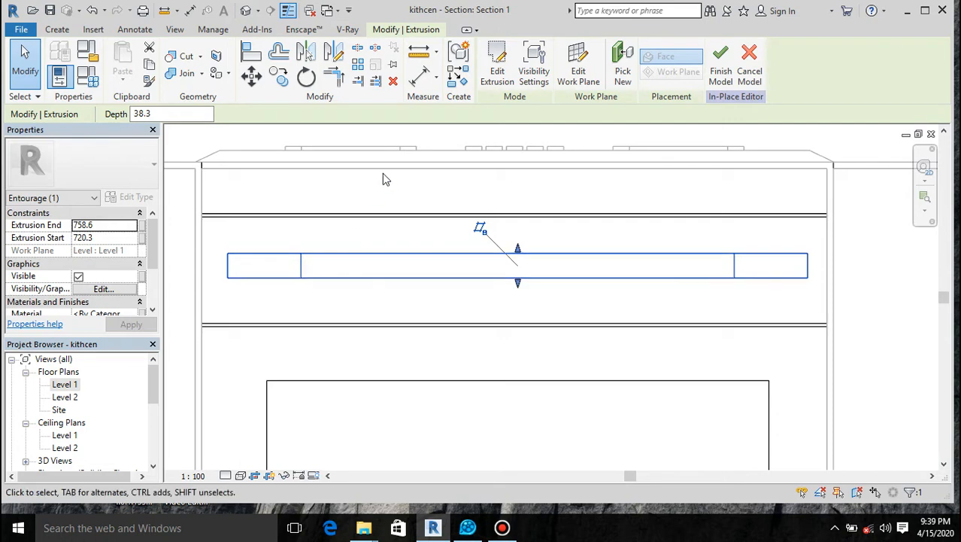
Try to copy the curved bar, without direction constraint, from its end to the midpoint of the oven front's side edge
{"action": "left_click", "coordinate": [275, 83]}
{"action": "left_click", "coordinate": [227, 264]}
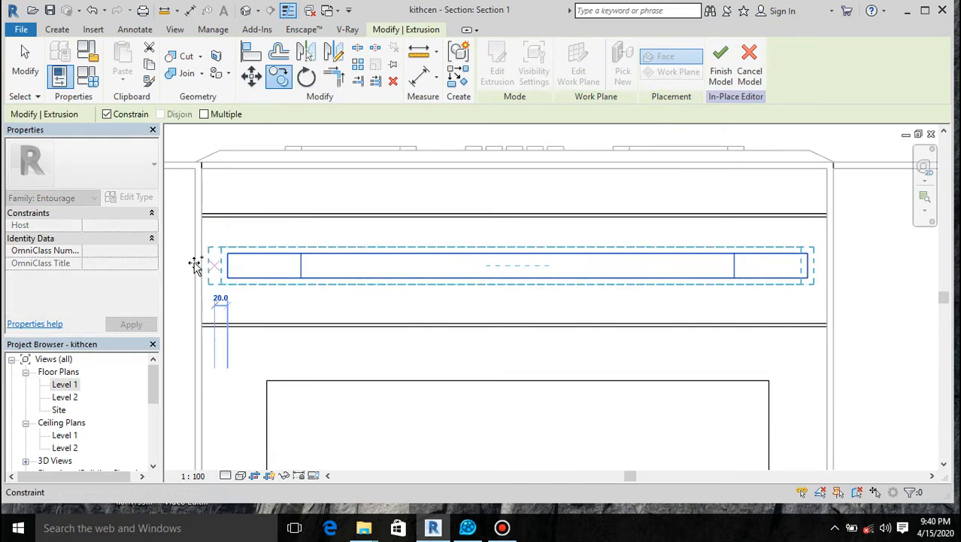
{"action": "left_click", "coordinate": [107, 114]}
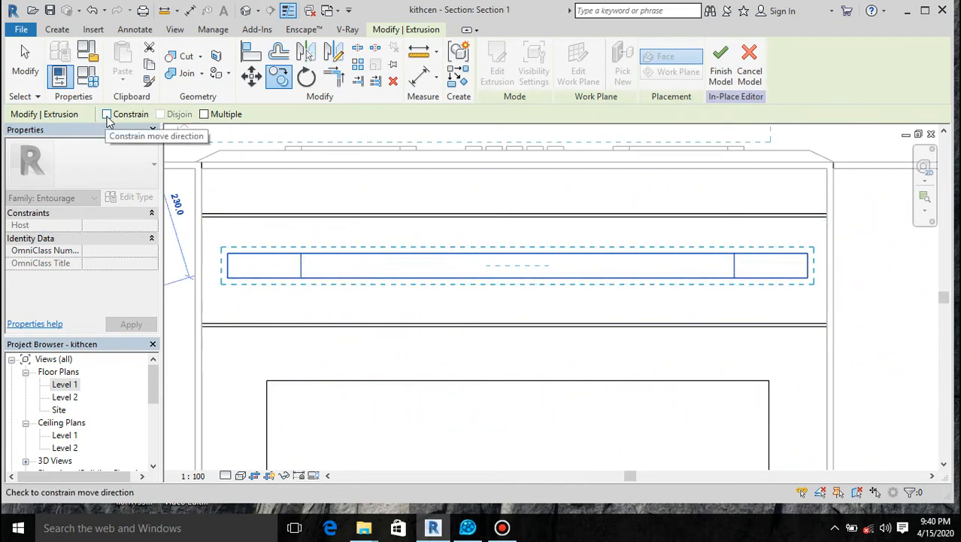
{"action": "scroll", "coordinate": [203, 272], "scroll_direction": "up", "scroll_amount": 3}
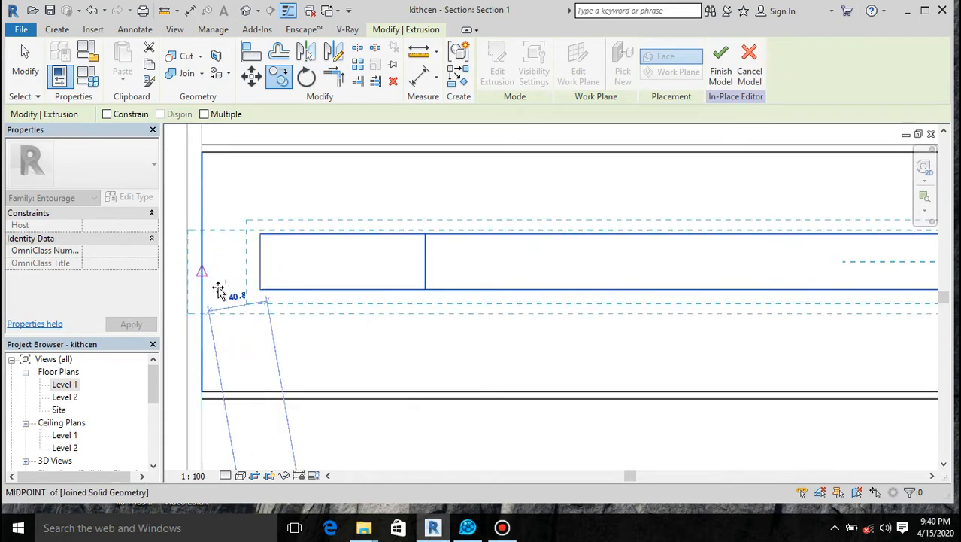
{"action": "left_click", "coordinate": [203, 272]}
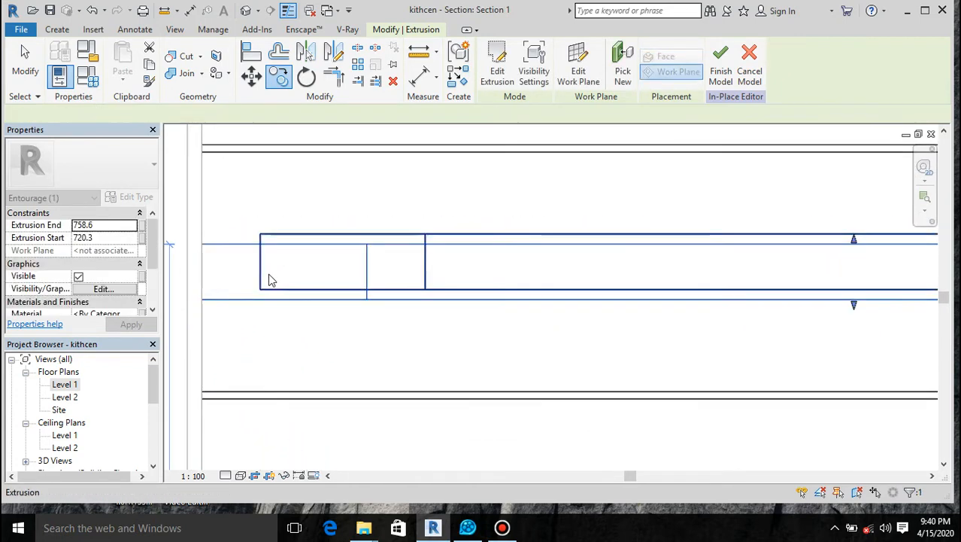
{"action": "scroll", "coordinate": [285, 273], "scroll_direction": "down", "scroll_amount": 3}
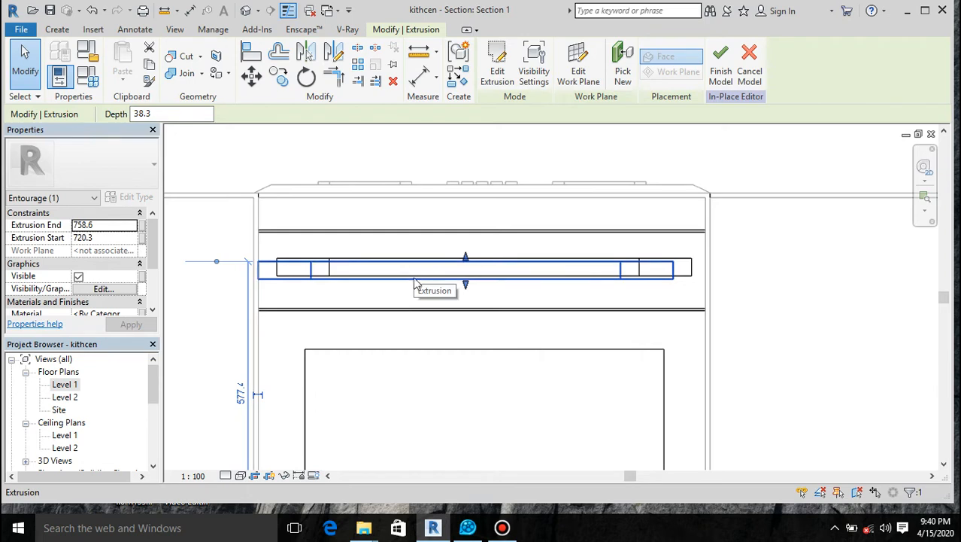
{"action": "key", "text": "Escape"}
Try to move the curved bar sideways, without direction constraint, until its end meets the side edge of the oven front
{"action": "scroll", "coordinate": [416, 284], "scroll_direction": "up", "scroll_amount": 3}
{"action": "left_click", "coordinate": [388, 288]}
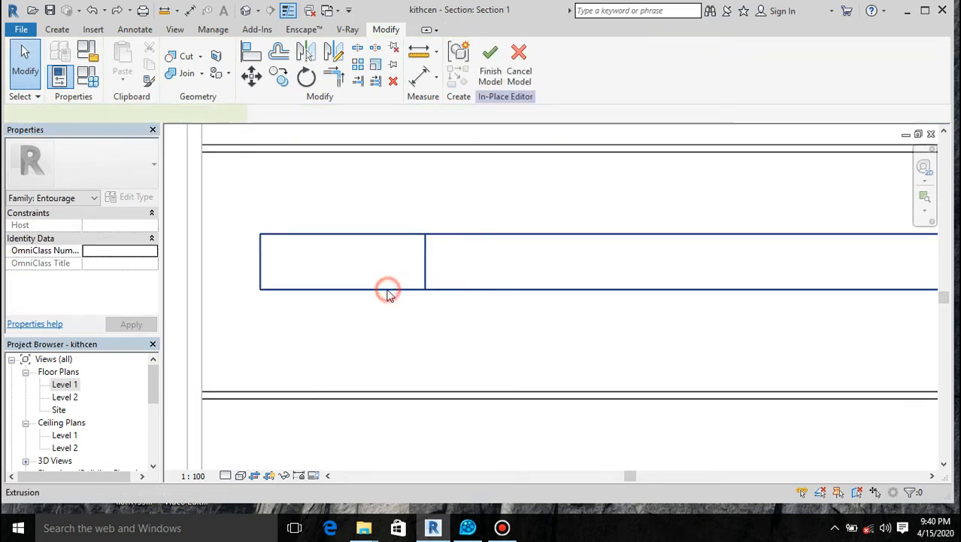
{"action": "left_click", "coordinate": [252, 77]}
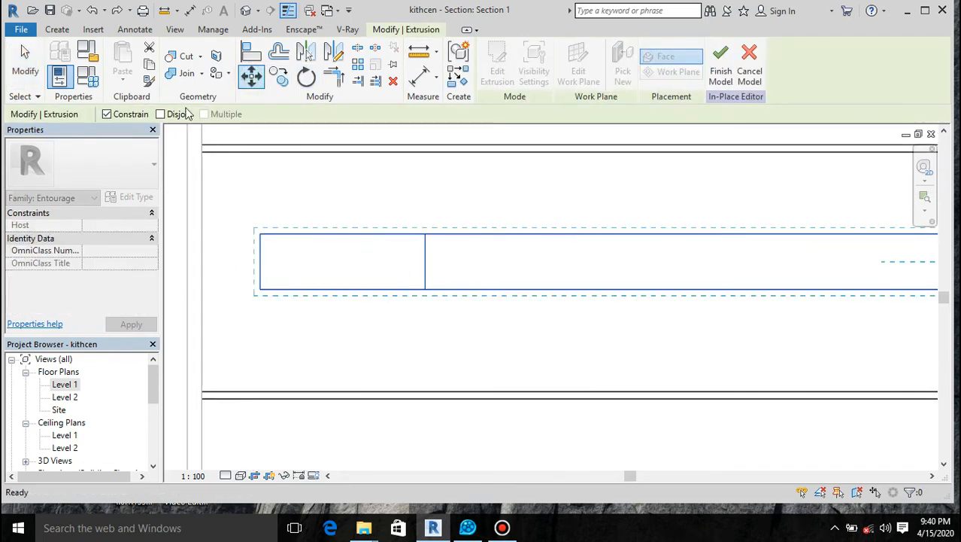
{"action": "left_click", "coordinate": [107, 115]}
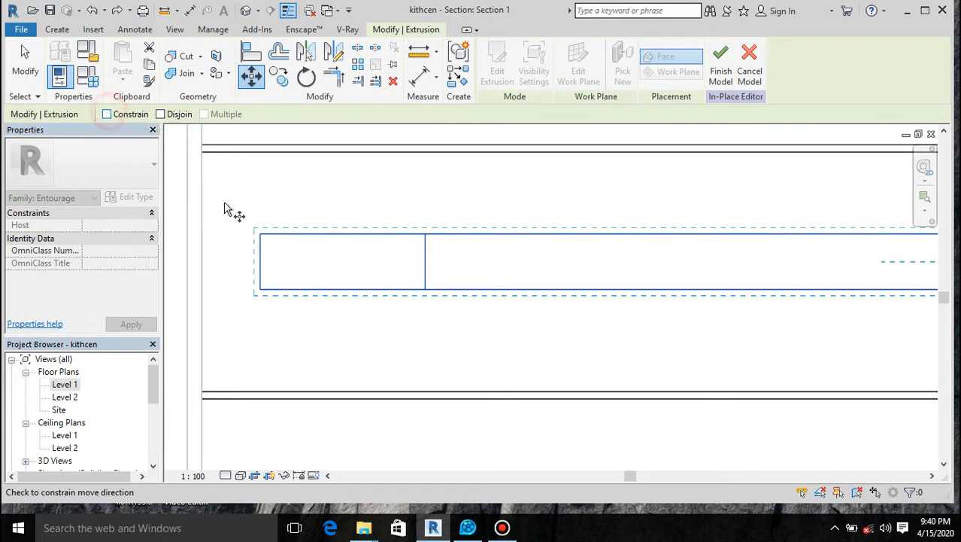
{"action": "left_click", "coordinate": [259, 263]}
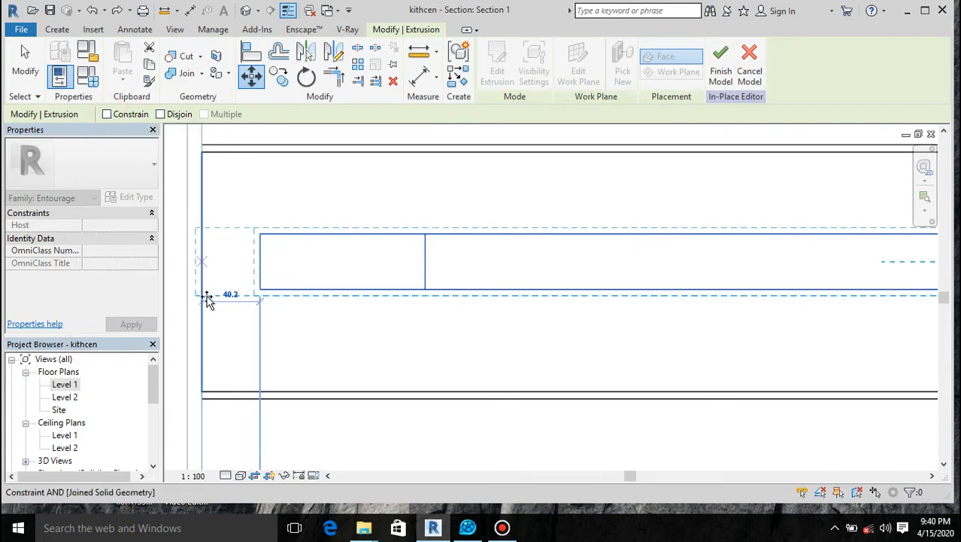
{"action": "scroll", "coordinate": [208, 301], "scroll_direction": "up", "scroll_amount": 1}
{"action": "scroll", "coordinate": [208, 301], "scroll_direction": "up", "scroll_amount": 2}
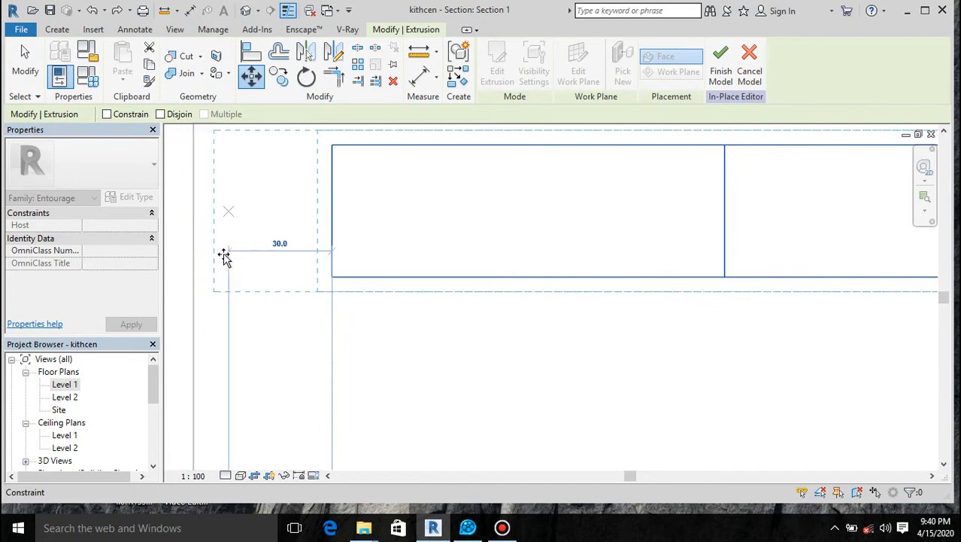
{"action": "scroll", "coordinate": [231, 286], "scroll_direction": "down", "scroll_amount": 2}
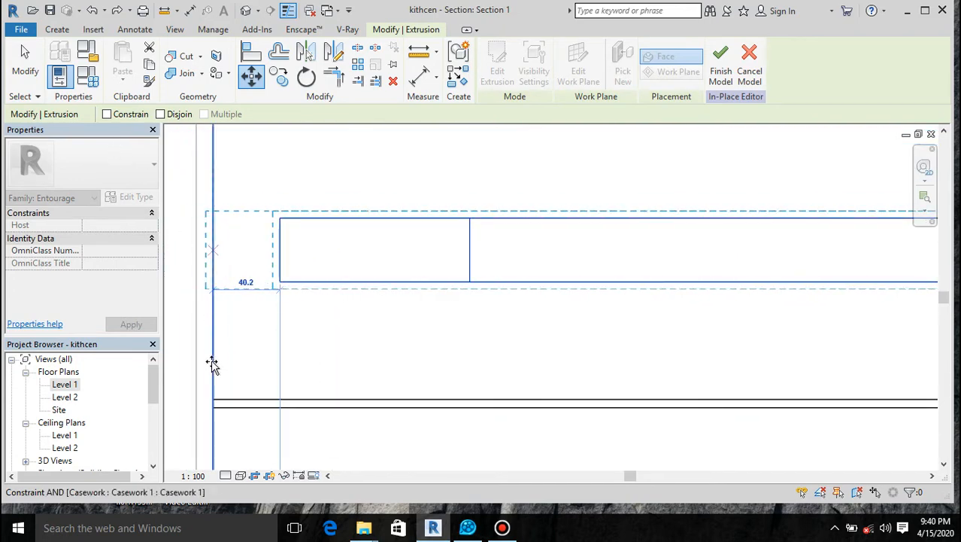
{"action": "scroll", "coordinate": [478, 326], "scroll_direction": "down", "scroll_amount": 3}
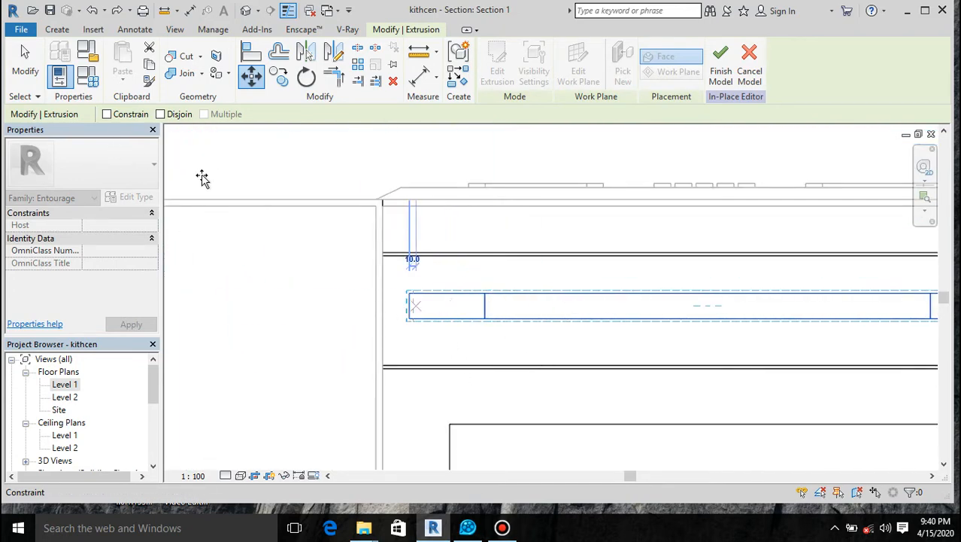
{"action": "left_click", "coordinate": [107, 115]}
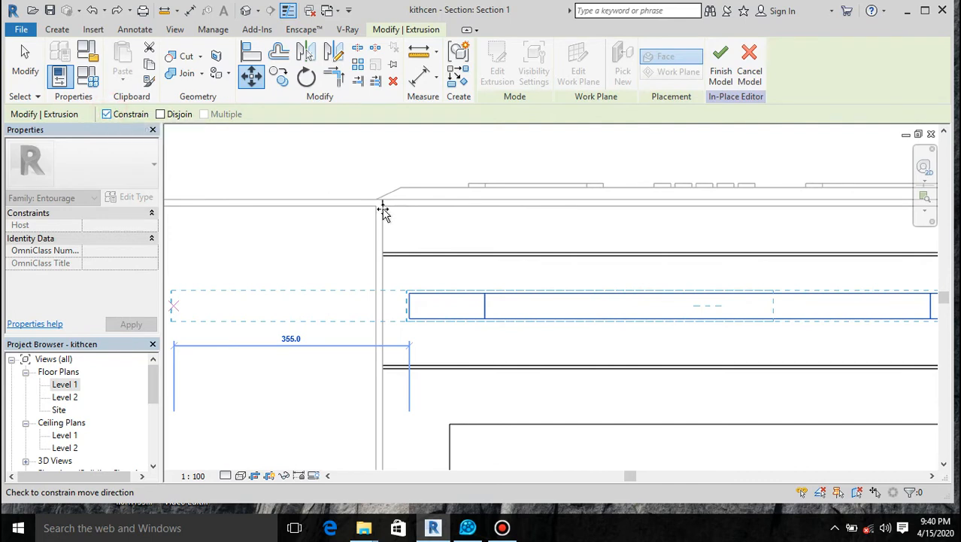
{"action": "left_click", "coordinate": [107, 115]}
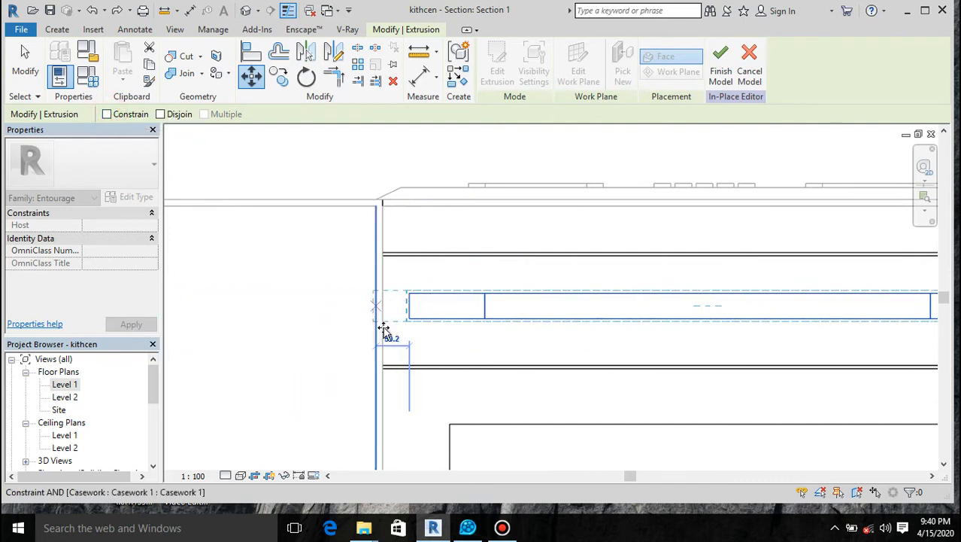
{"action": "scroll", "coordinate": [406, 312], "scroll_direction": "up", "scroll_amount": 3}
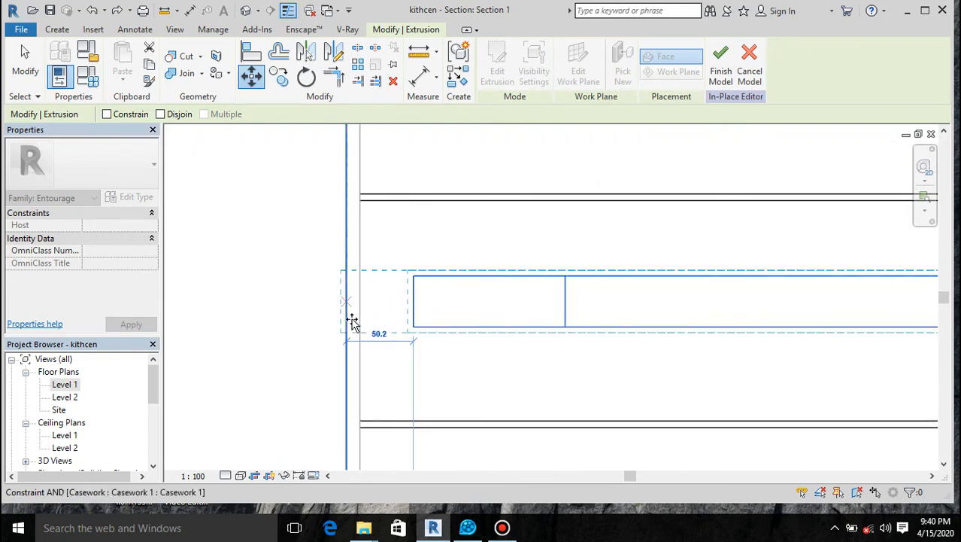
{"action": "left_click", "coordinate": [360, 321]}
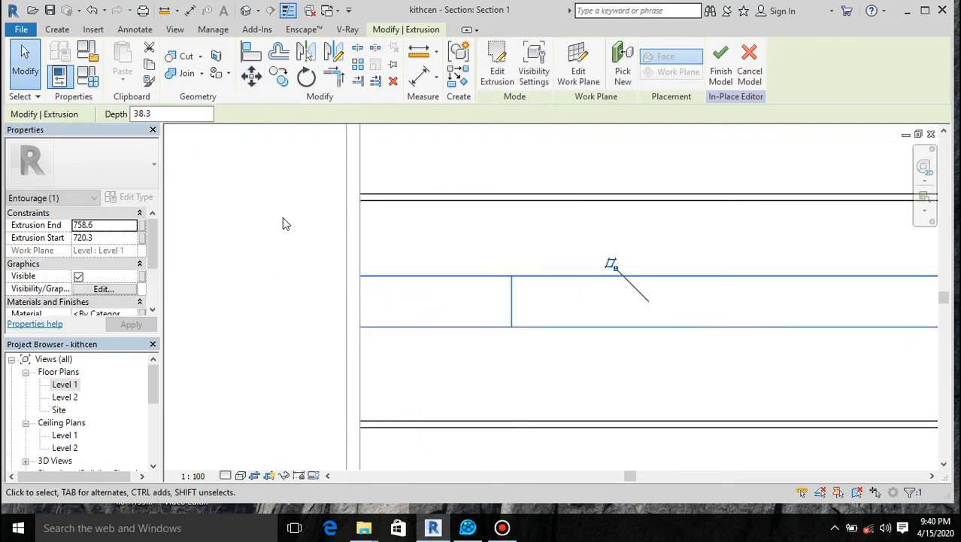
Abandon a second move of the curved bar and undo its sideways shift to the oven front's edge
{"action": "left_click", "coordinate": [251, 76]}
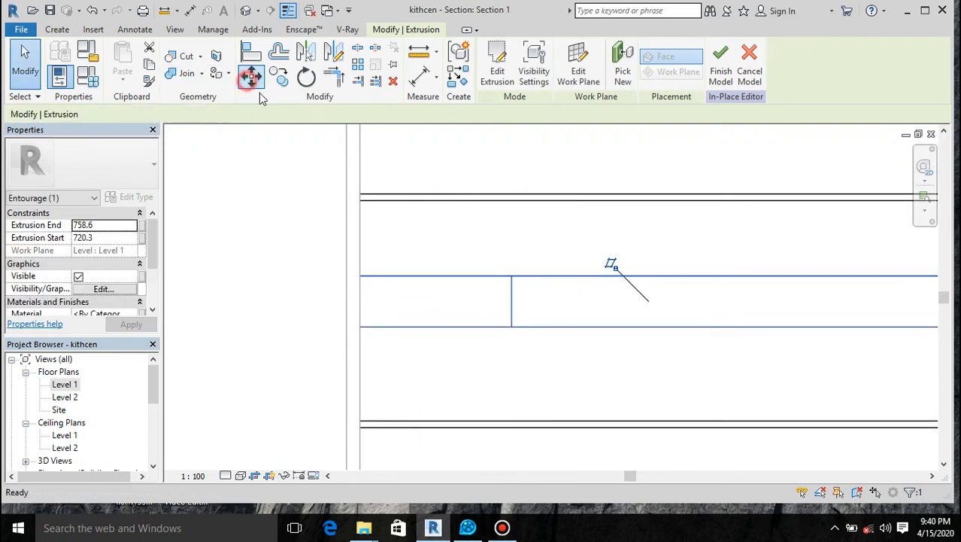
{"action": "left_click", "coordinate": [358, 307]}
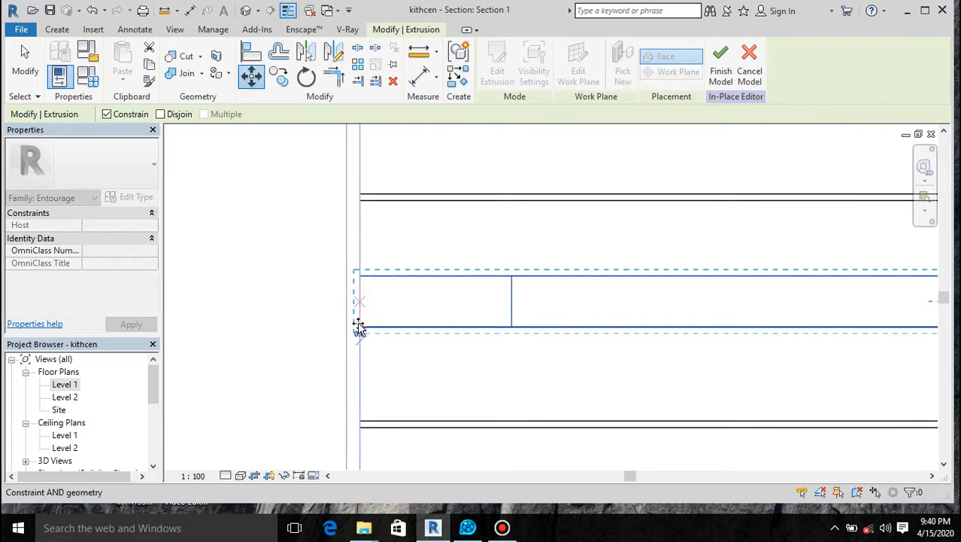
{"action": "scroll", "coordinate": [358, 326], "scroll_direction": "up", "scroll_amount": 3}
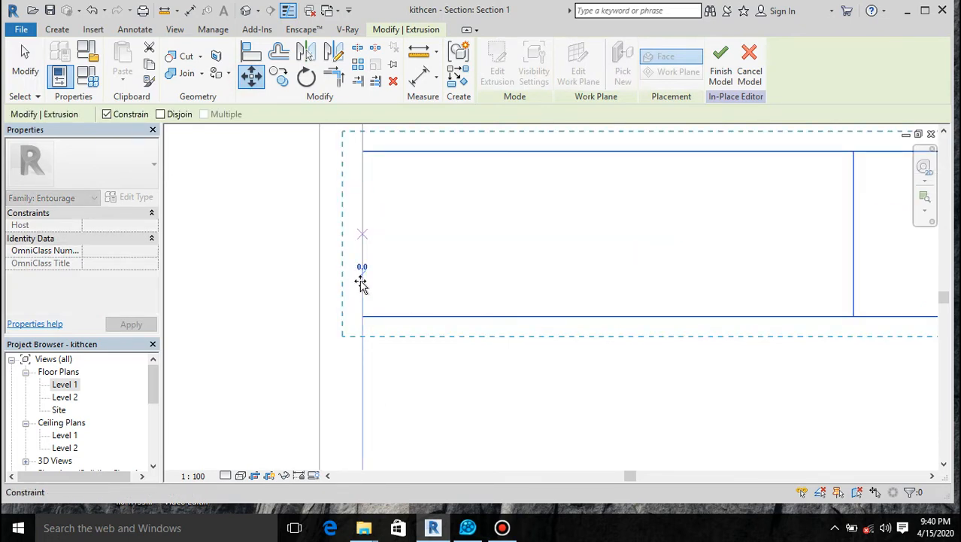
{"action": "scroll", "coordinate": [385, 331], "scroll_direction": "down", "scroll_amount": 3}
{"action": "scroll", "coordinate": [384, 332], "scroll_direction": "down", "scroll_amount": 4}
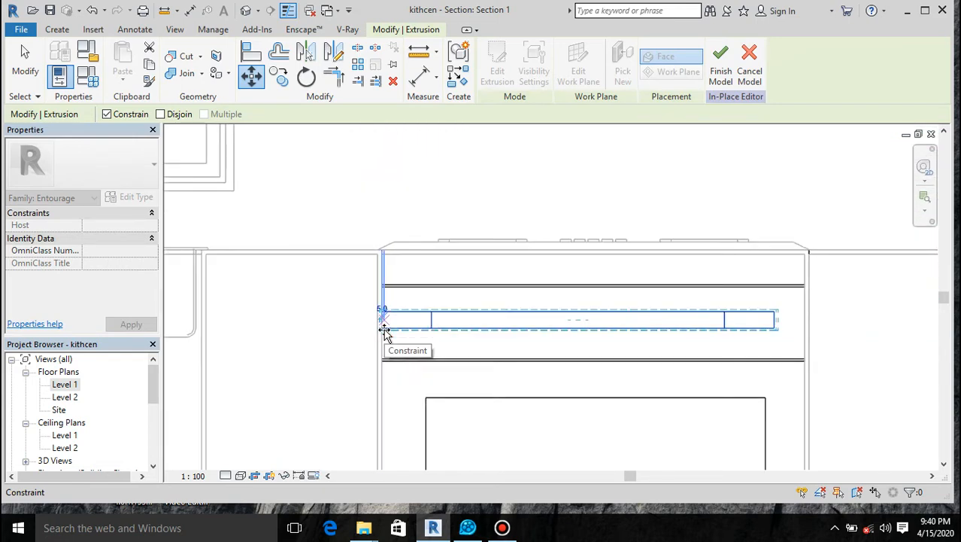
{"action": "key", "text": "ctrl+z"}
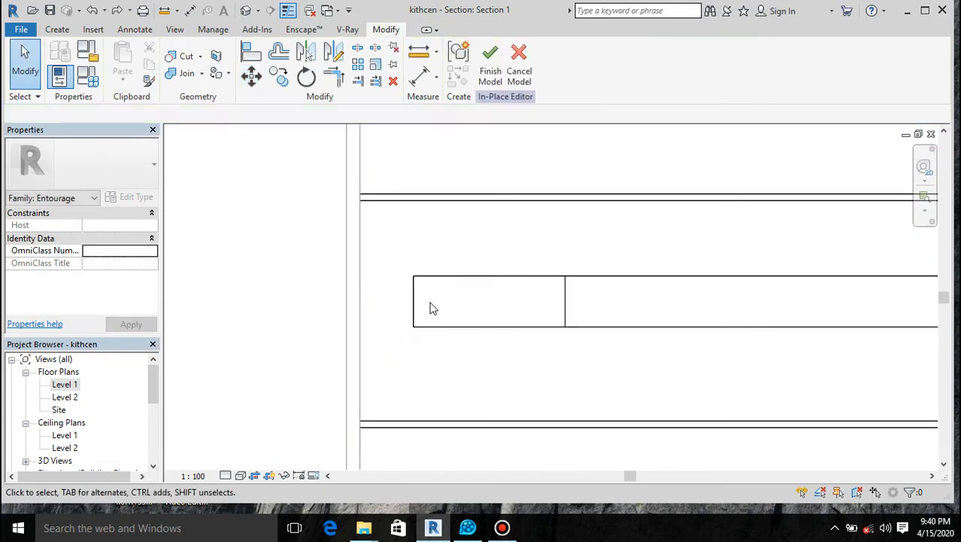
{"action": "scroll", "coordinate": [433, 309], "scroll_direction": "down", "scroll_amount": 3}
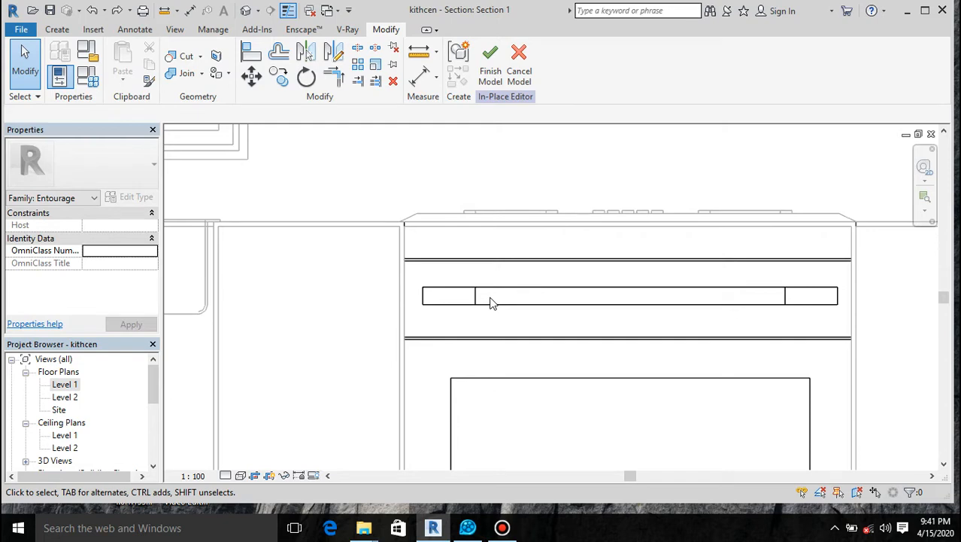
Inspect the curved bar's gap from the oven front in the 3D view, from the corner and from above the front edge
{"action": "left_click", "coordinate": [245, 12]}
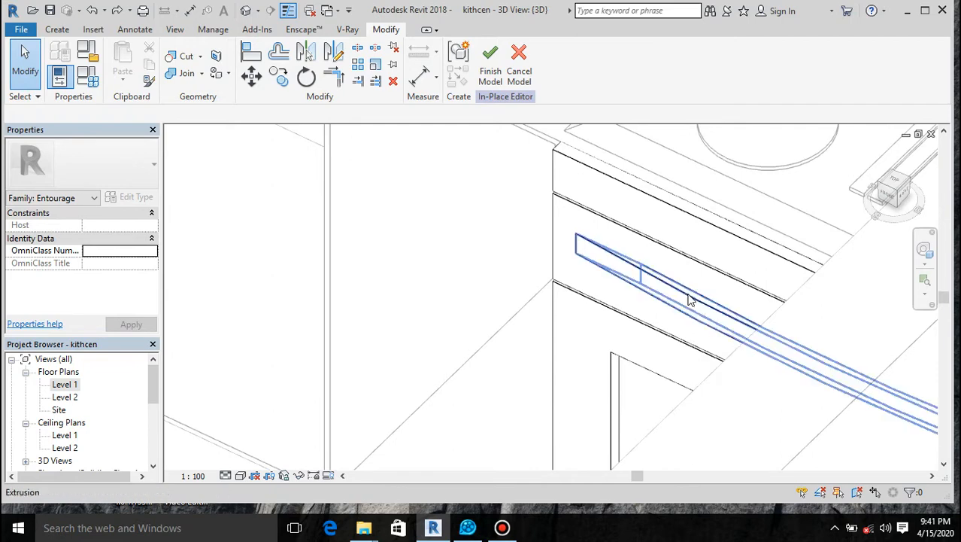
{"action": "scroll", "coordinate": [457, 279], "scroll_direction": "down", "scroll_amount": 4}
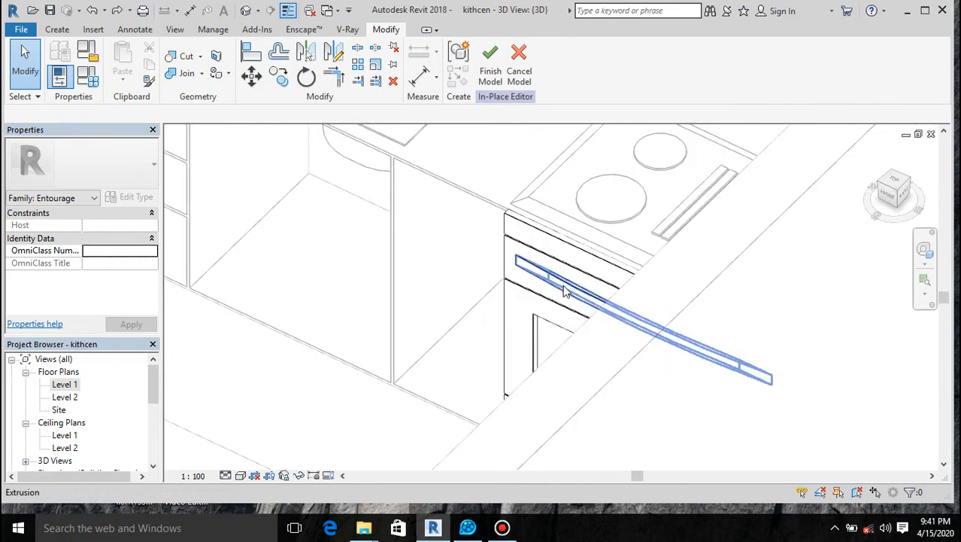
{"action": "left_click", "coordinate": [894, 190]}
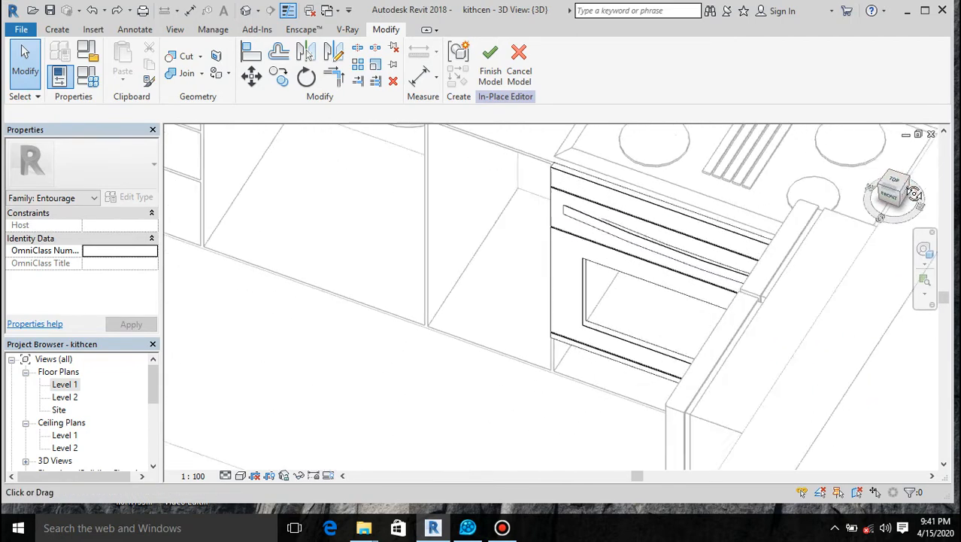
{"action": "scroll", "coordinate": [623, 286], "scroll_direction": "down", "scroll_amount": 2}
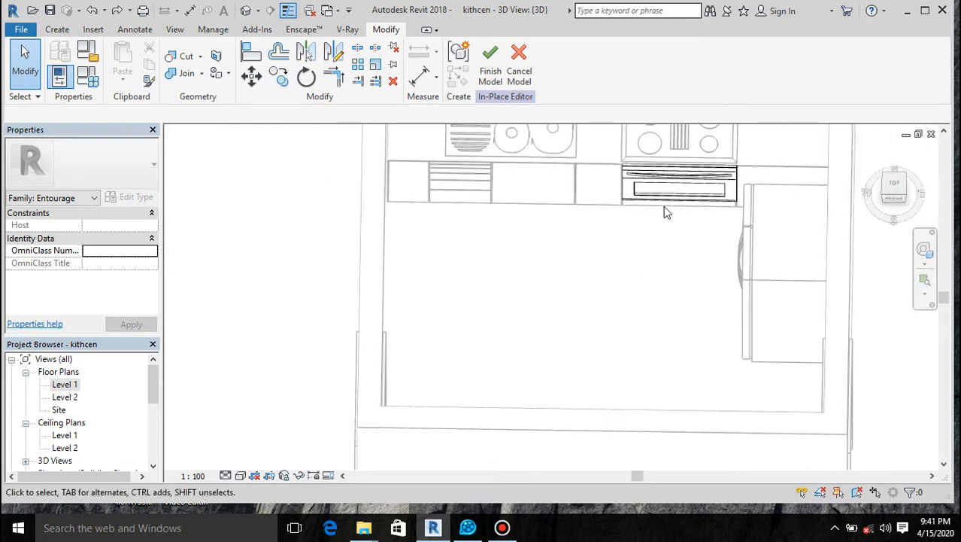
{"action": "scroll", "coordinate": [713, 145], "scroll_direction": "up", "scroll_amount": 5}
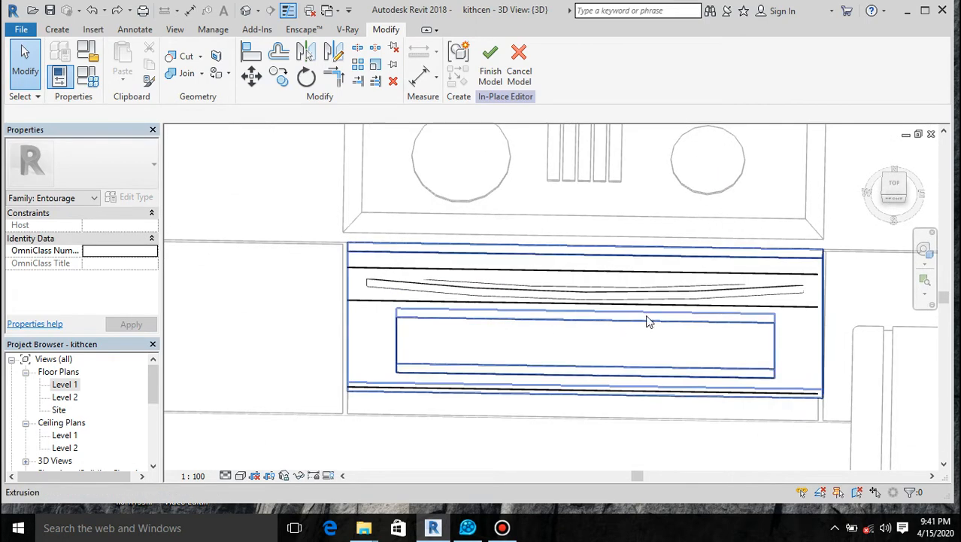
{"action": "scroll", "coordinate": [622, 279], "scroll_direction": "up", "scroll_amount": 4}
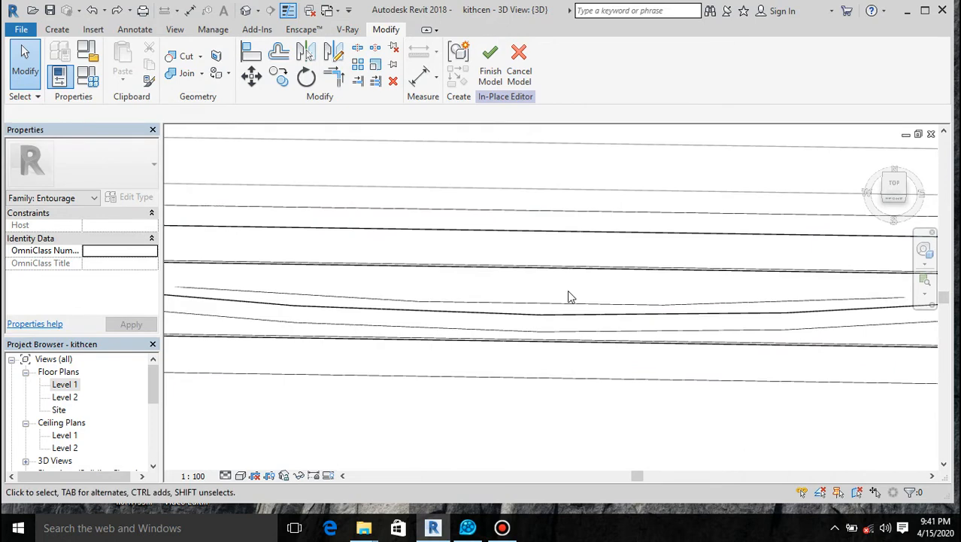
{"action": "scroll", "coordinate": [570, 296], "scroll_direction": "down", "scroll_amount": 3}
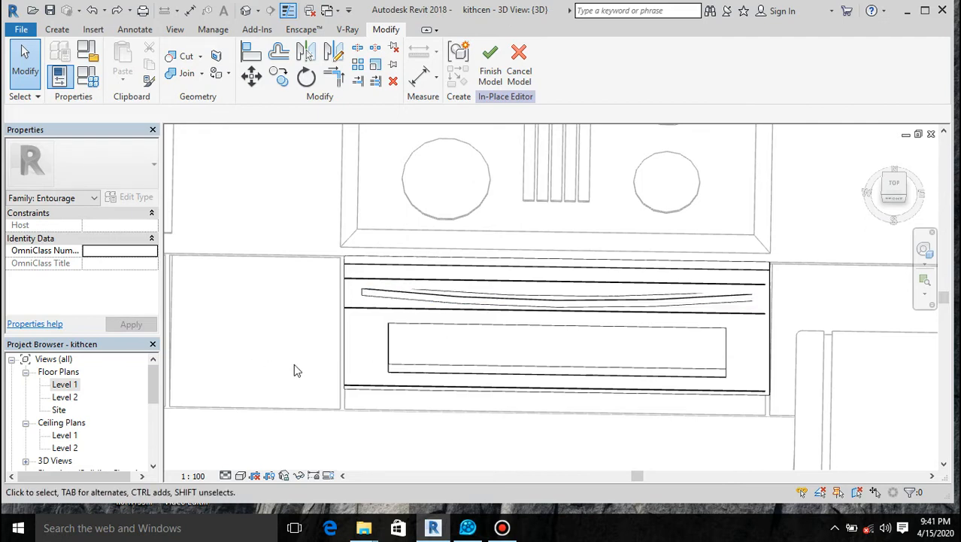
Return to the Section 1 view from its section marker in the Level 1 floor plan
{"action": "double_click", "coordinate": [64, 385]}
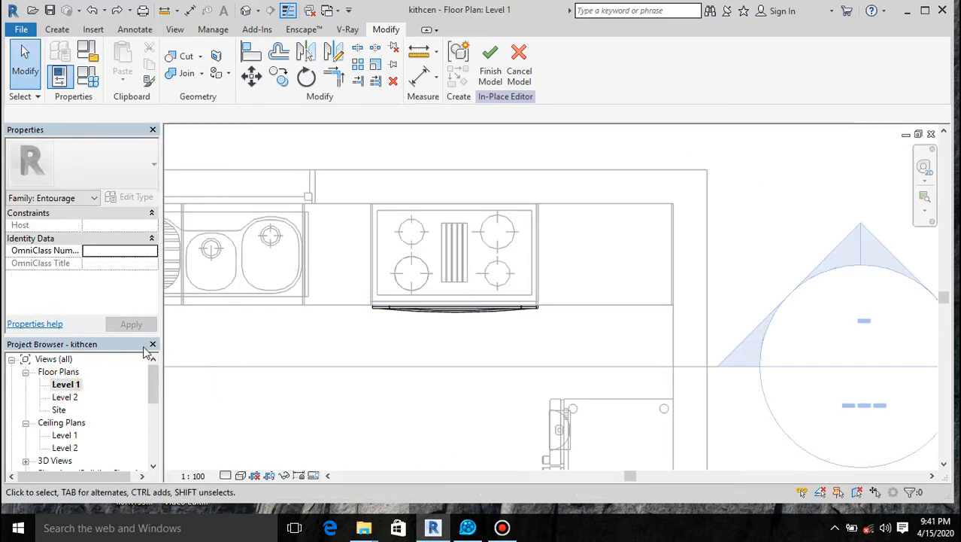
{"action": "scroll", "coordinate": [297, 385], "scroll_direction": "down", "scroll_amount": 2}
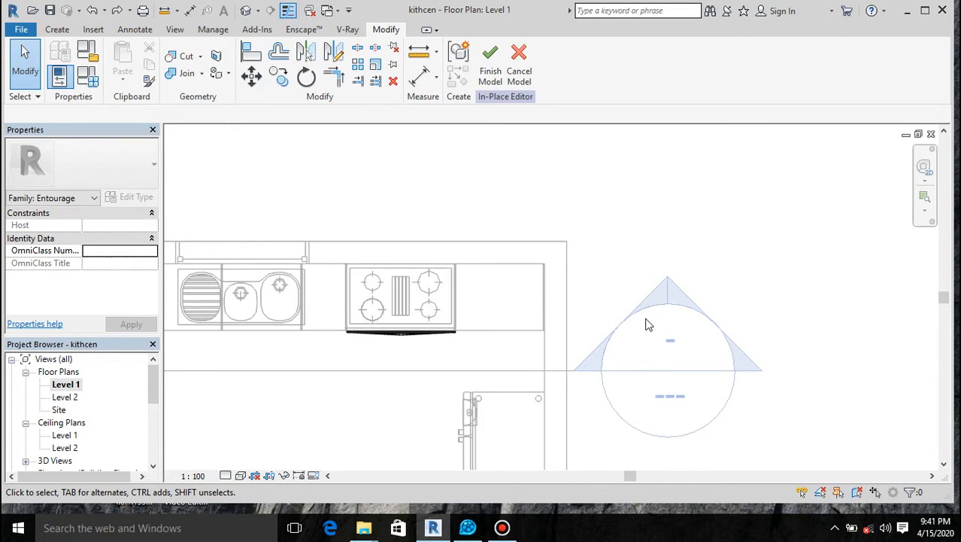
{"action": "left_click", "coordinate": [619, 338]}
{"action": "right_click", "coordinate": [614, 339]}
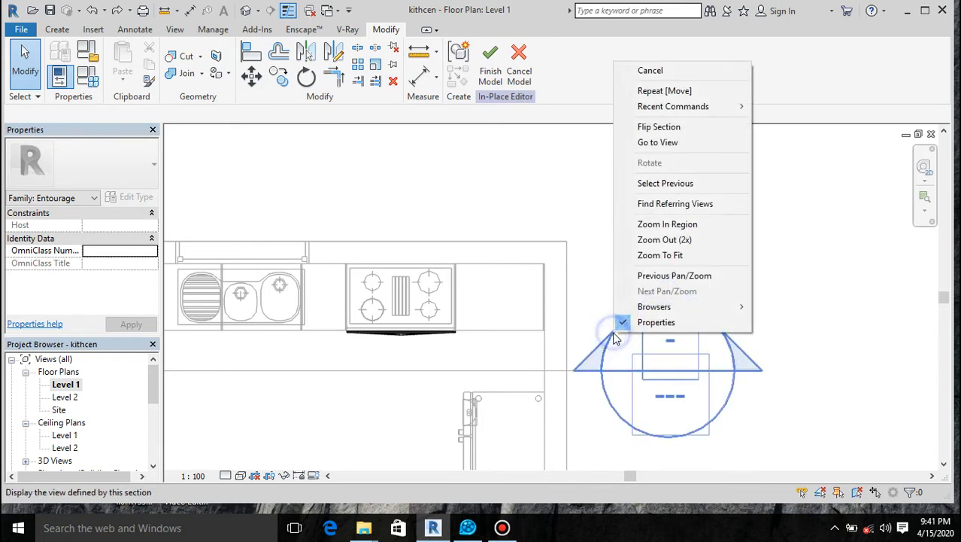
{"action": "left_click", "coordinate": [650, 143]}
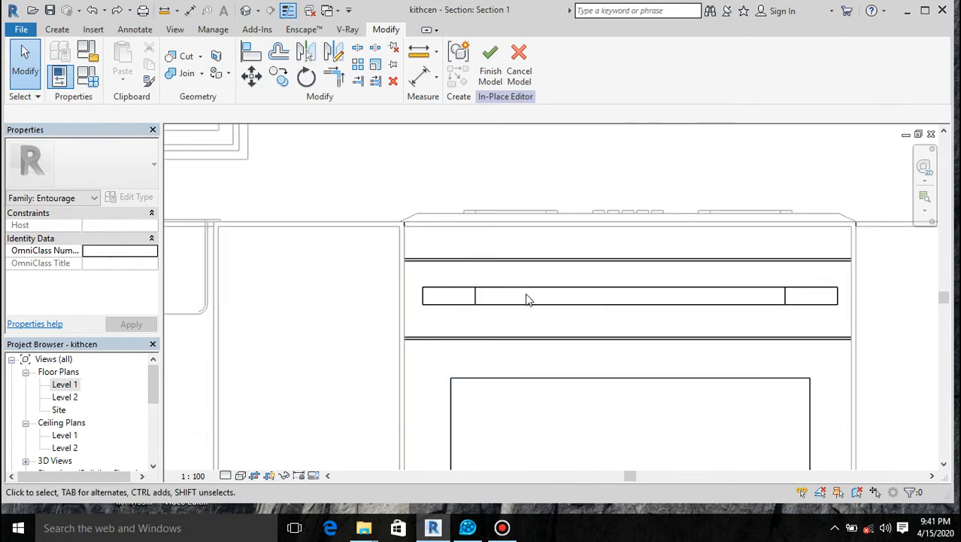
Create a rectangular extrusion of about 779 x 287 mm filling the oven window opening, drawn on the picked oven plane at 250 mm depth
{"action": "left_click", "coordinate": [58, 30]}
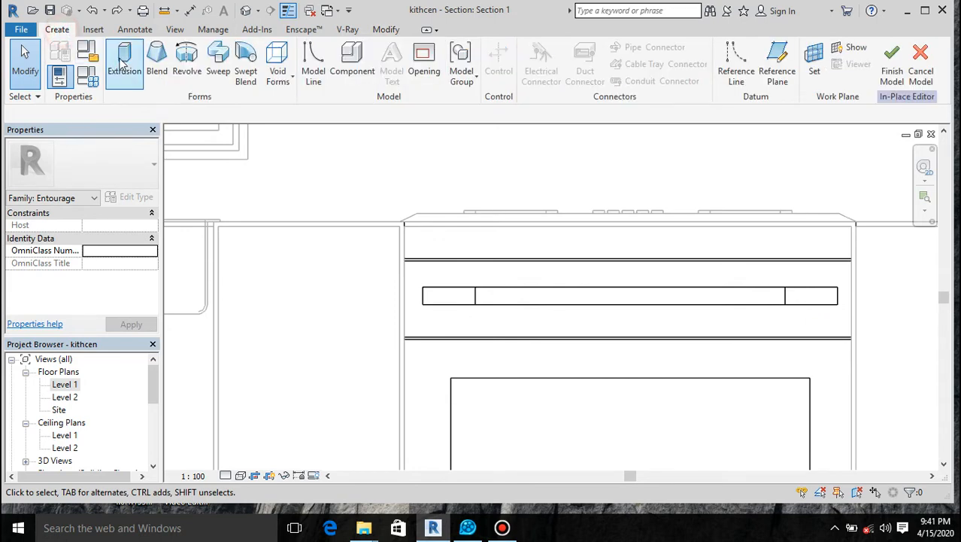
{"action": "left_click", "coordinate": [124, 64]}
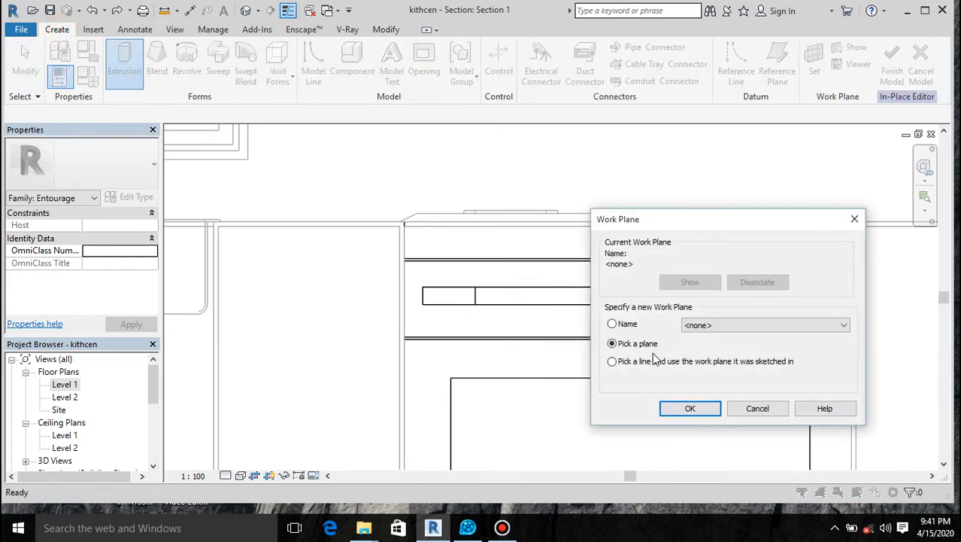
{"action": "left_click", "coordinate": [670, 411]}
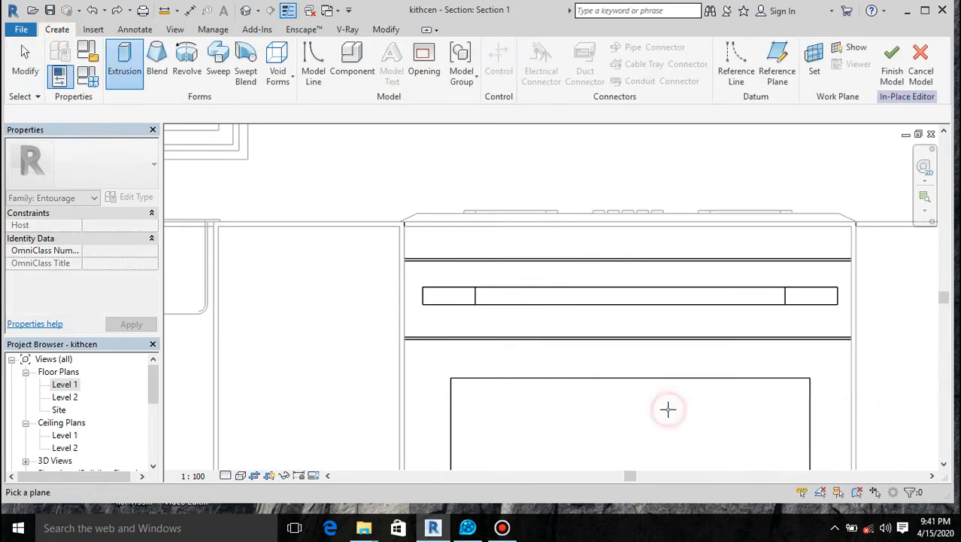
{"action": "left_click", "coordinate": [450, 379]}
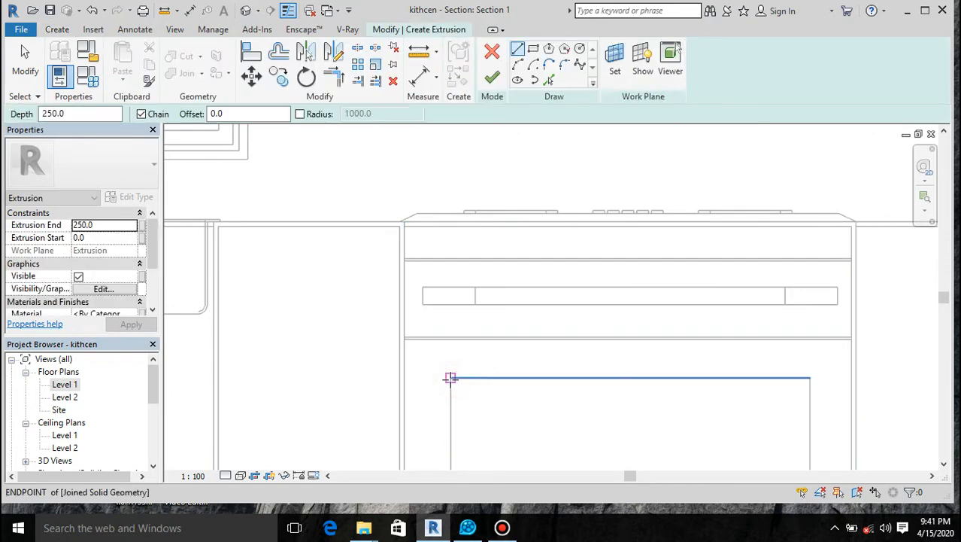
{"action": "left_click", "coordinate": [533, 49]}
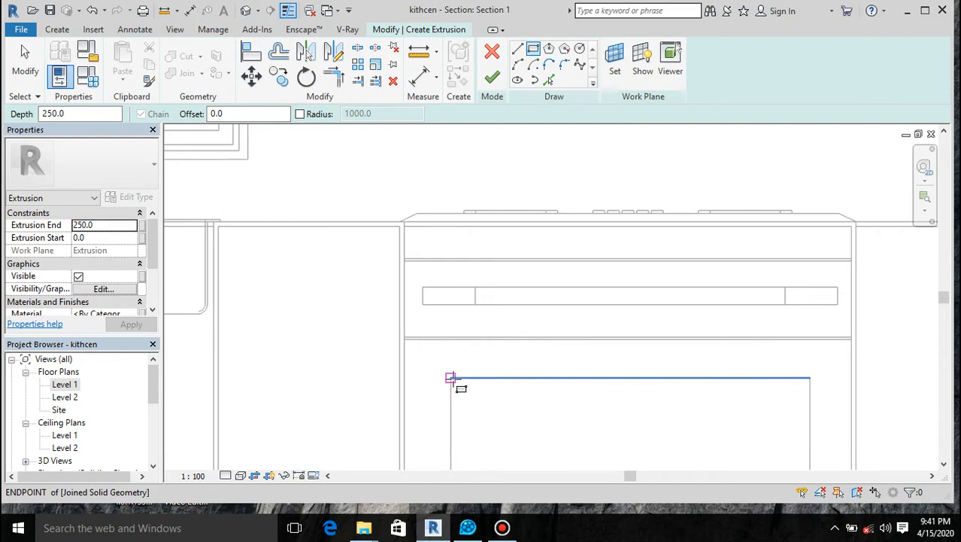
{"action": "left_click", "coordinate": [451, 379]}
{"action": "scroll", "coordinate": [401, 289], "scroll_direction": "down", "scroll_amount": 5}
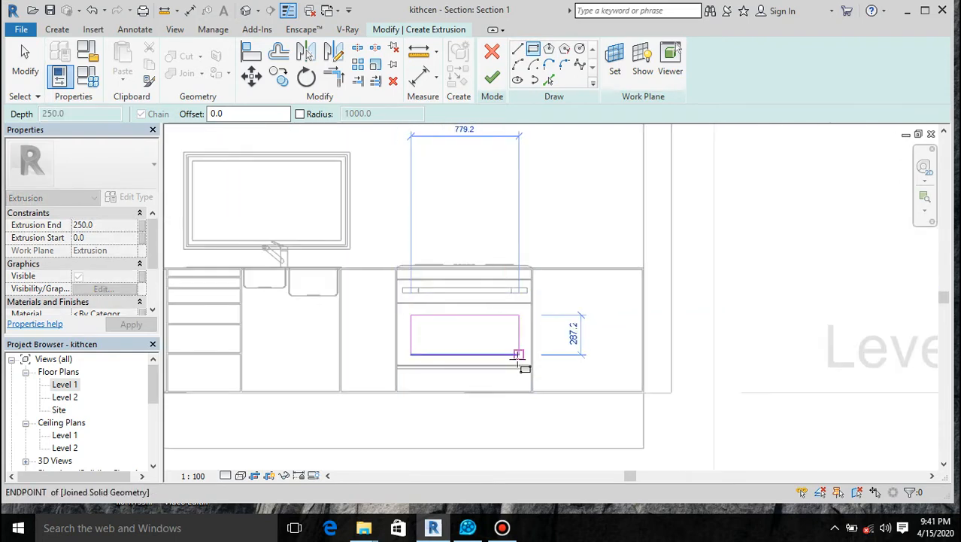
{"action": "left_click", "coordinate": [518, 354]}
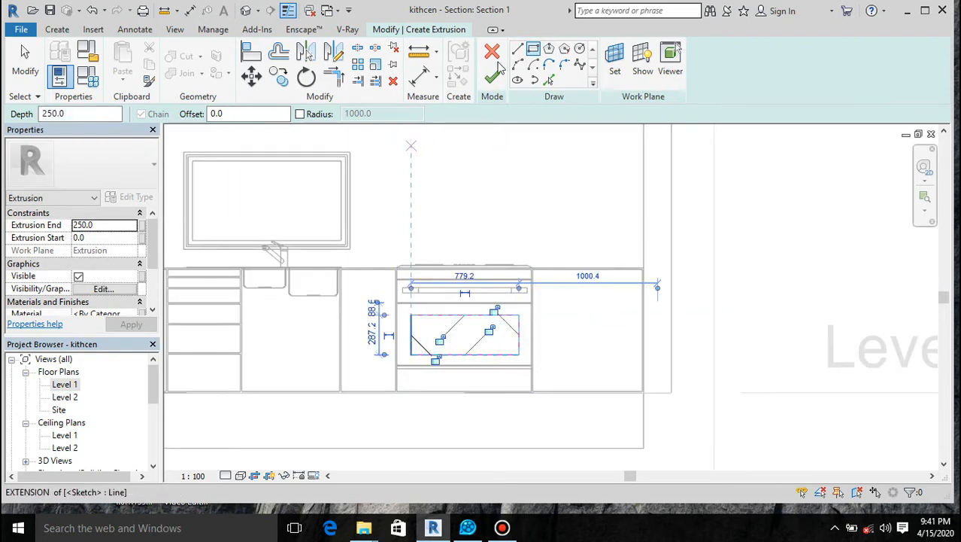
{"action": "left_click", "coordinate": [490, 83]}
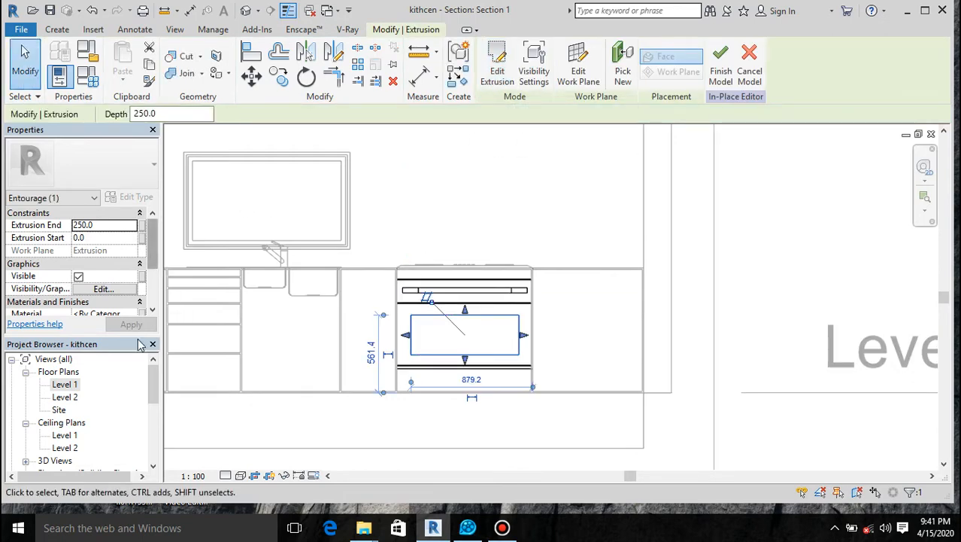
In the Level 1 floor plan, stretch the window extrusion's back face into the oven front, to an extrusion start of about -11.3
{"action": "double_click", "coordinate": [65, 384]}
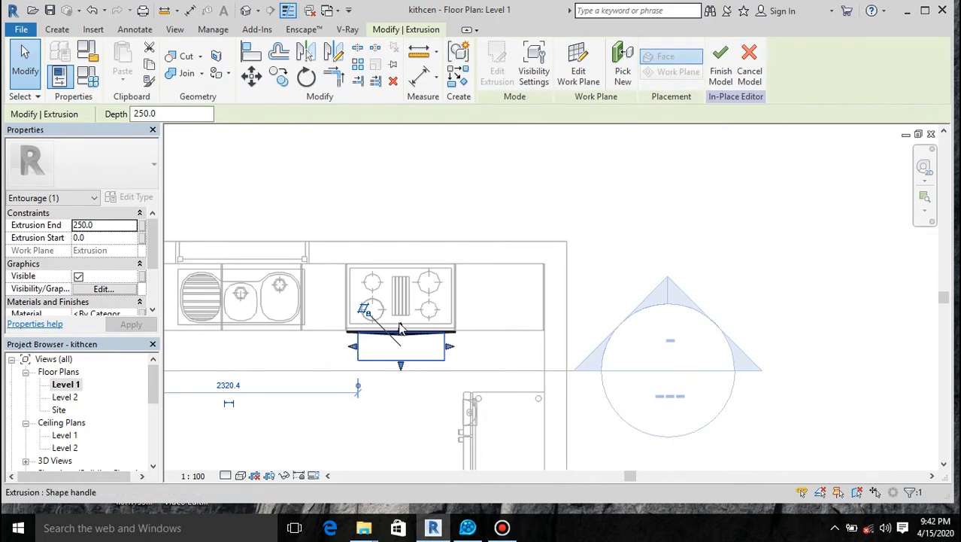
{"action": "scroll", "coordinate": [401, 328], "scroll_direction": "up", "scroll_amount": 5}
{"action": "scroll", "coordinate": [337, 377], "scroll_direction": "up", "scroll_amount": 3}
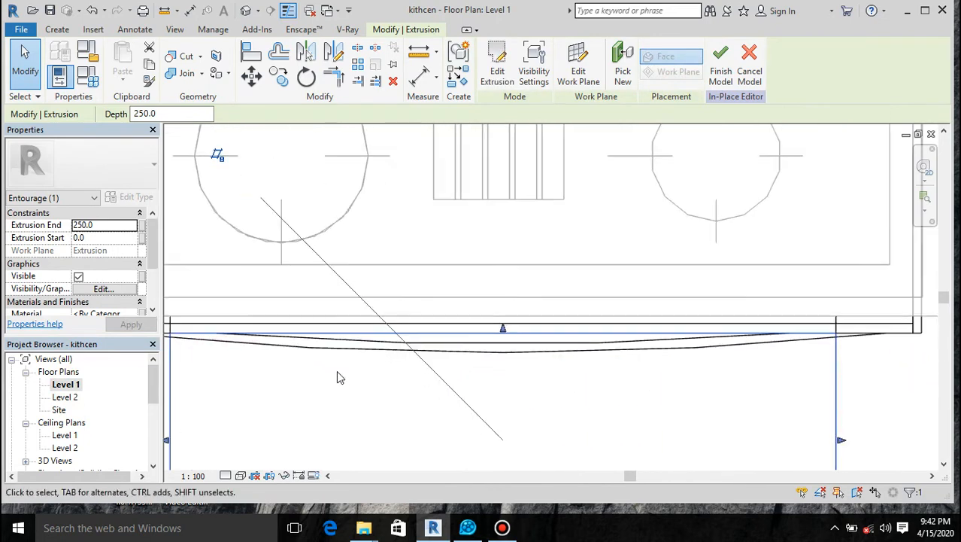
{"action": "scroll", "coordinate": [493, 338], "scroll_direction": "up", "scroll_amount": 3}
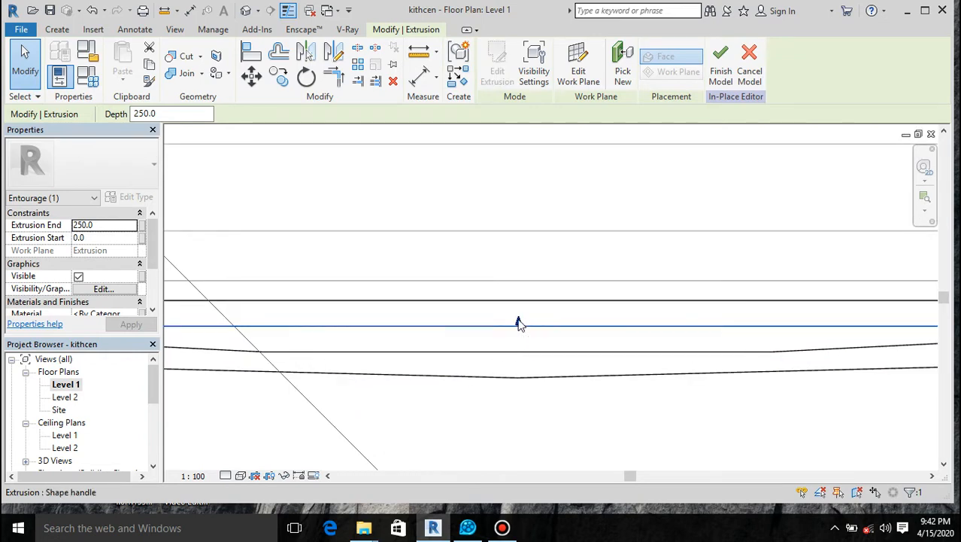
{"action": "left_click_drag", "start_coordinate": [518, 323], "coordinate": [517, 297]}
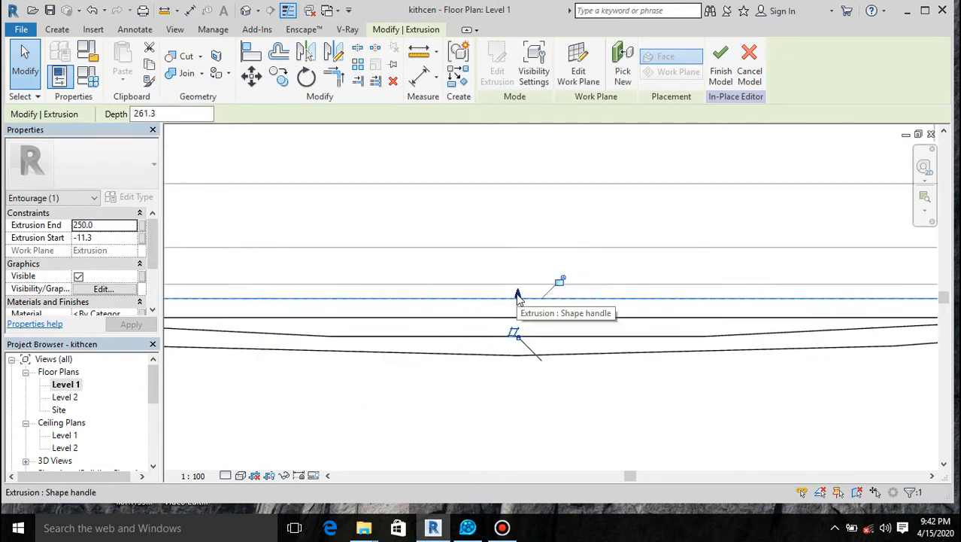
Pull the window extrusion's front face back inside the oven front, to an extrusion end of about -4.8
{"action": "scroll", "coordinate": [518, 297], "scroll_direction": "down", "scroll_amount": 4}
{"action": "left_click_drag", "start_coordinate": [518, 427], "coordinate": [510, 305]}
{"action": "scroll", "coordinate": [509, 305], "scroll_direction": "up", "scroll_amount": 3}
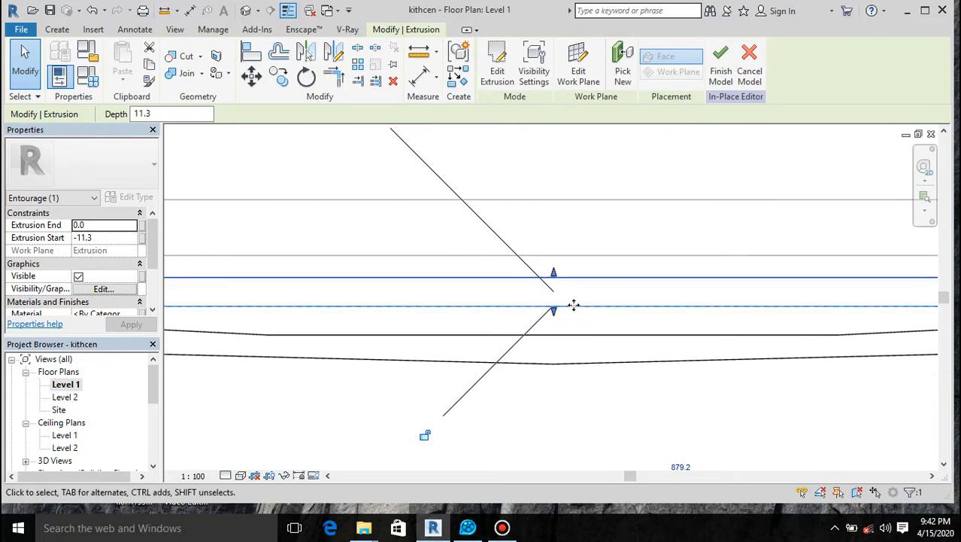
{"action": "left_click", "coordinate": [549, 313]}
{"action": "scroll", "coordinate": [558, 296], "scroll_direction": "up", "scroll_amount": 3}
{"action": "left_click", "coordinate": [551, 328]}
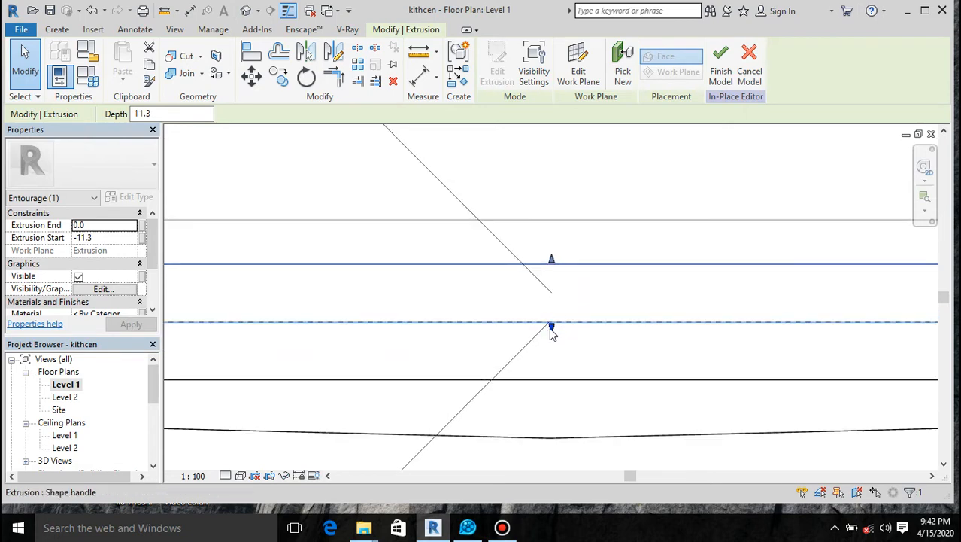
{"action": "left_click_drag", "start_coordinate": [551, 328], "coordinate": [552, 301]}
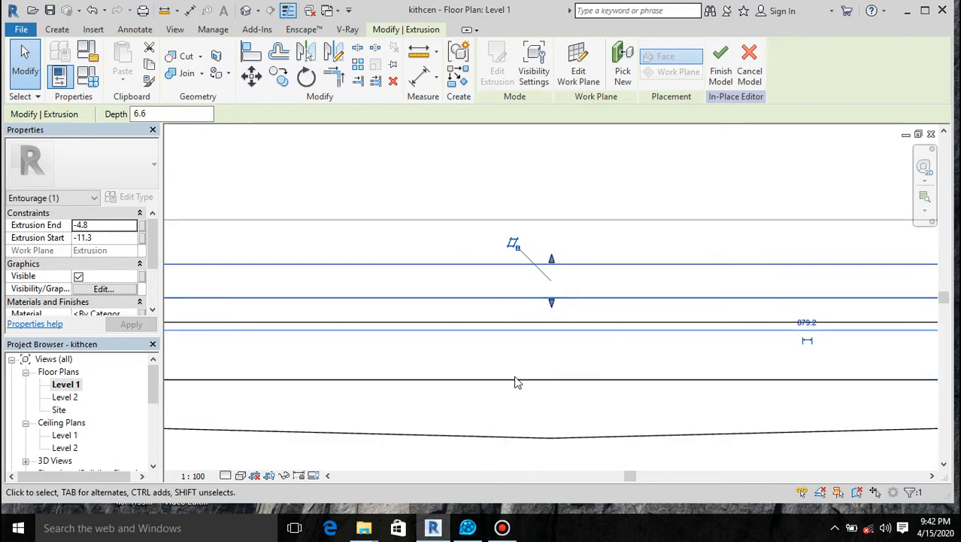
Check the window panel's material property and finish the in-place oven model
{"action": "scroll", "coordinate": [530, 354], "scroll_direction": "down", "scroll_amount": 4}
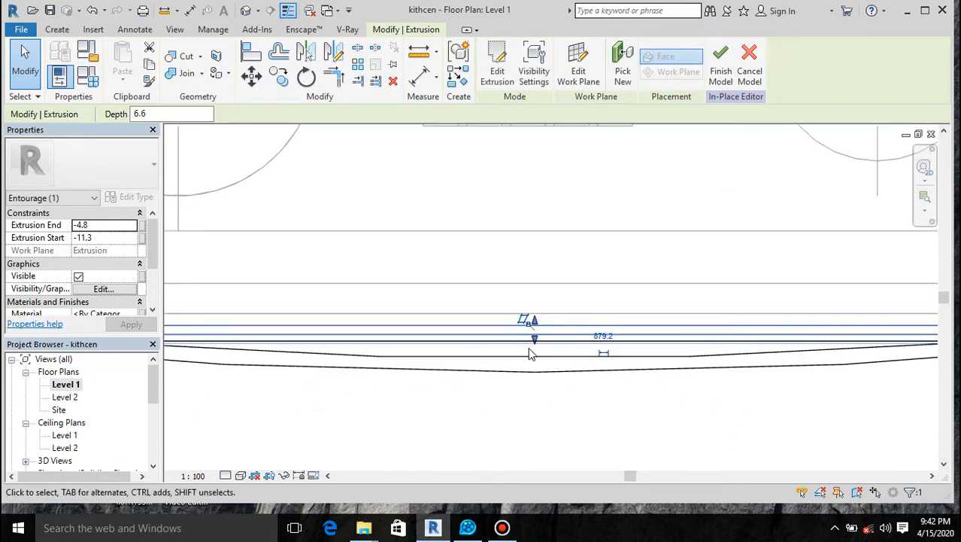
{"action": "left_click", "coordinate": [473, 397]}
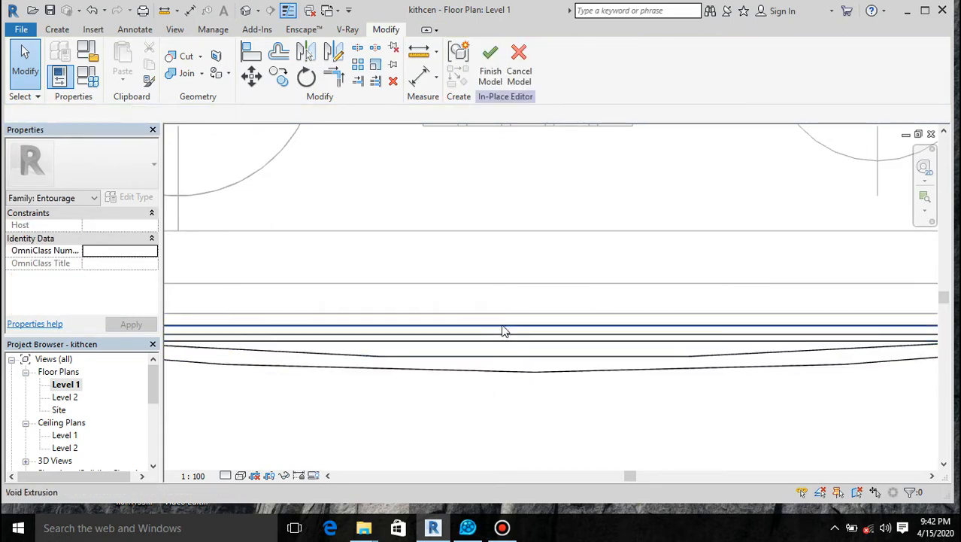
{"action": "left_click", "coordinate": [503, 339]}
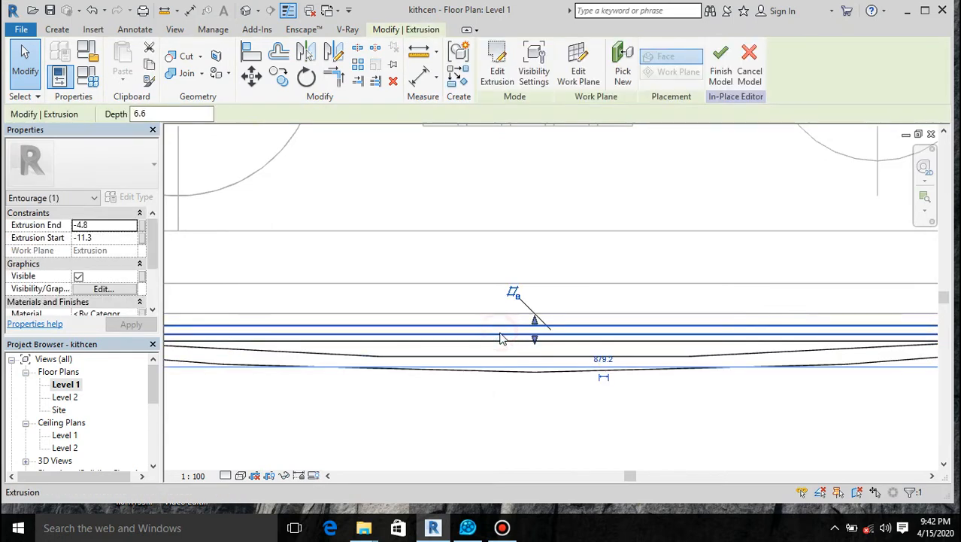
{"action": "left_click_drag", "start_coordinate": [151, 244], "coordinate": [111, 277]}
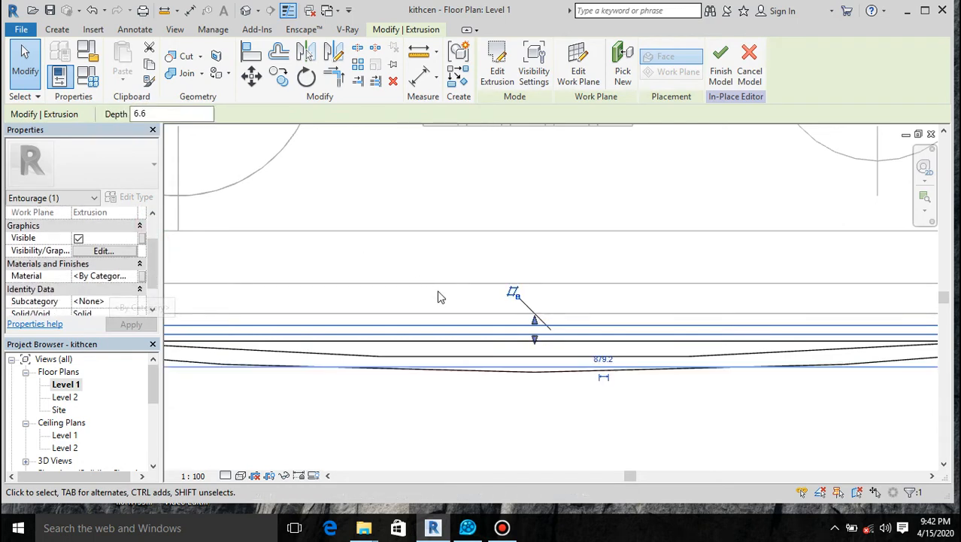
{"action": "scroll", "coordinate": [579, 282], "scroll_direction": "down", "scroll_amount": 3}
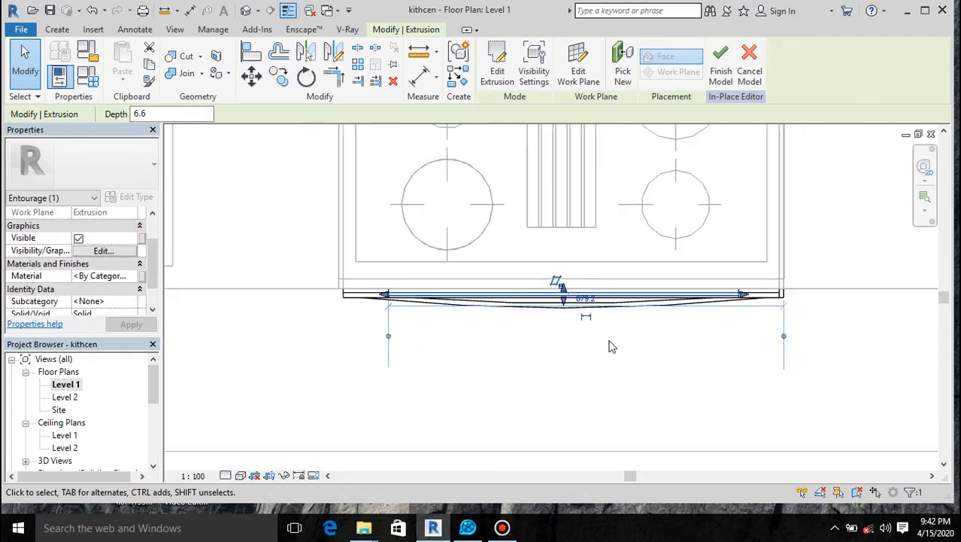
{"action": "scroll", "coordinate": [611, 335], "scroll_direction": "down", "scroll_amount": 2}
{"action": "scroll", "coordinate": [611, 336], "scroll_direction": "down", "scroll_amount": 3}
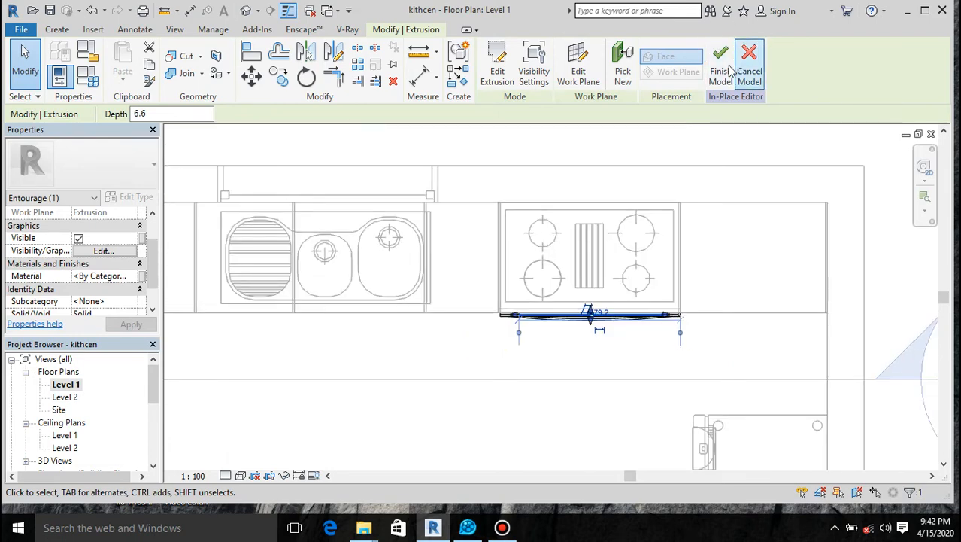
{"action": "scroll", "coordinate": [527, 282], "scroll_direction": "down", "scroll_amount": 2}
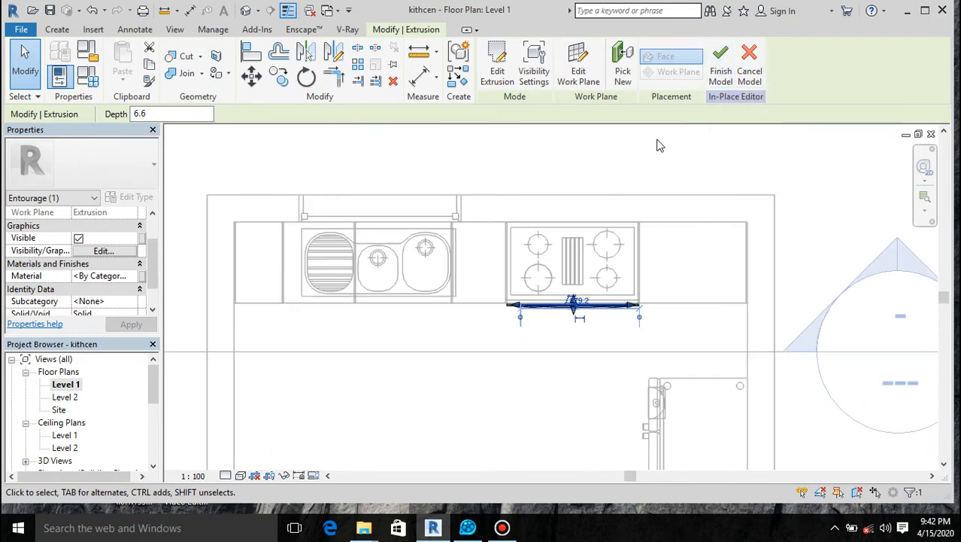
{"action": "left_click", "coordinate": [721, 75]}
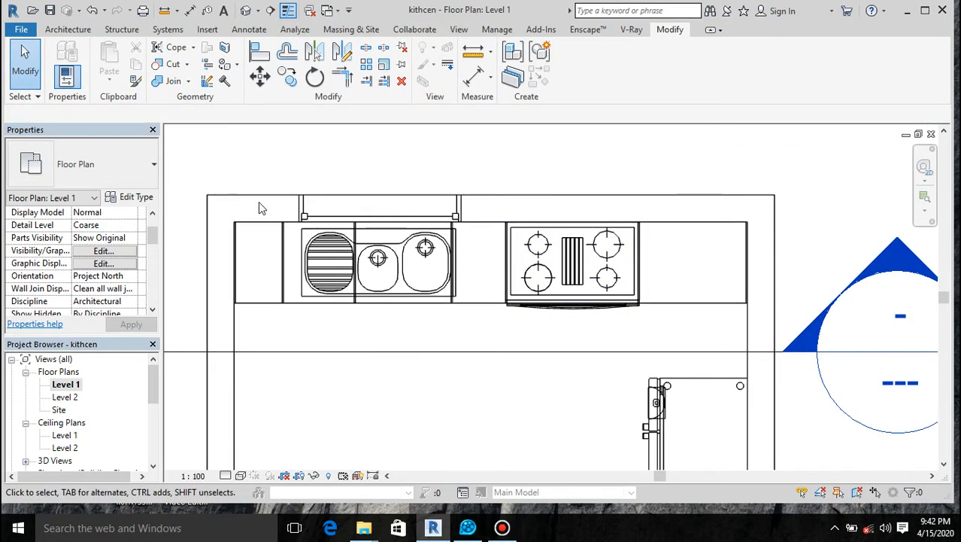
Inspect the finished oven front, handle and window among the base cabinets in the 3D view, skipping the save reminder
{"action": "left_click", "coordinate": [247, 16]}
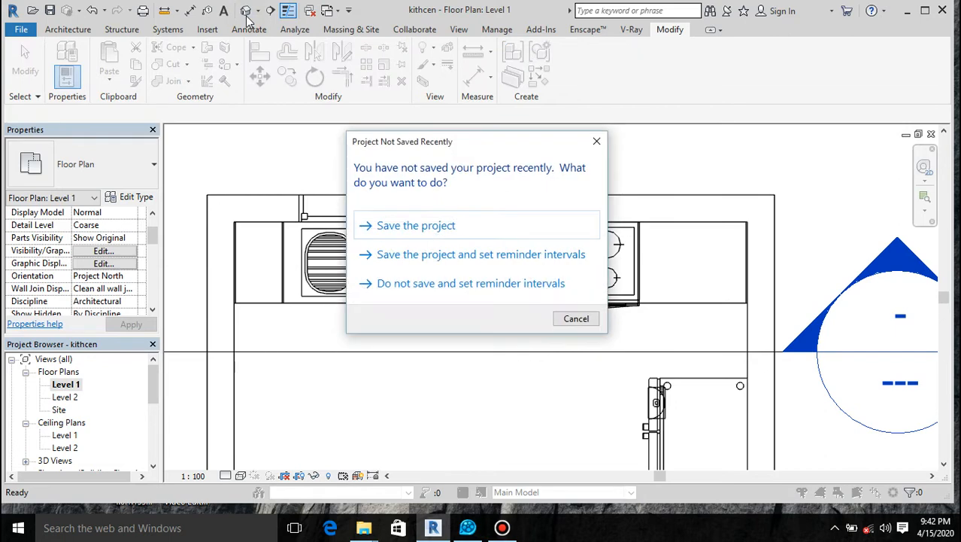
{"action": "left_click", "coordinate": [577, 320]}
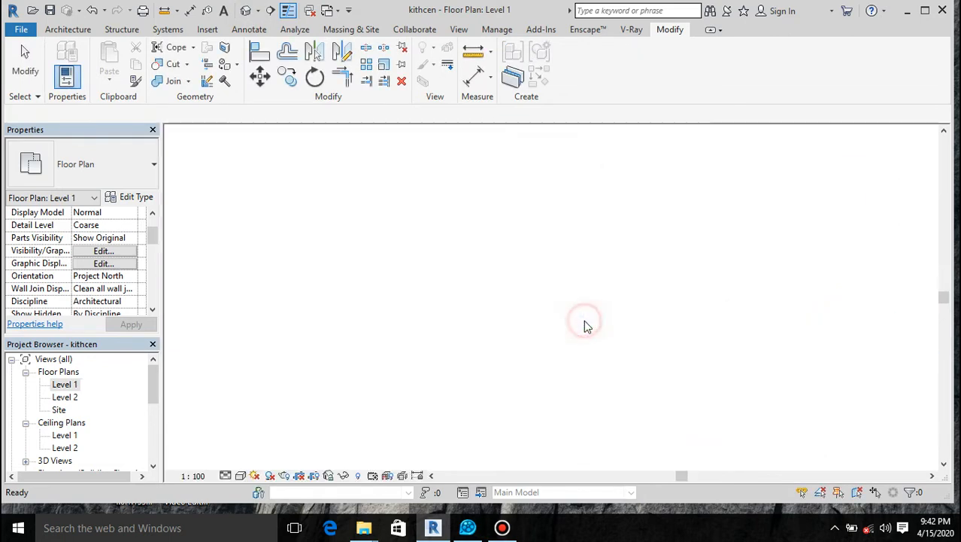
{"action": "scroll", "coordinate": [536, 334], "scroll_direction": "down", "scroll_amount": 2}
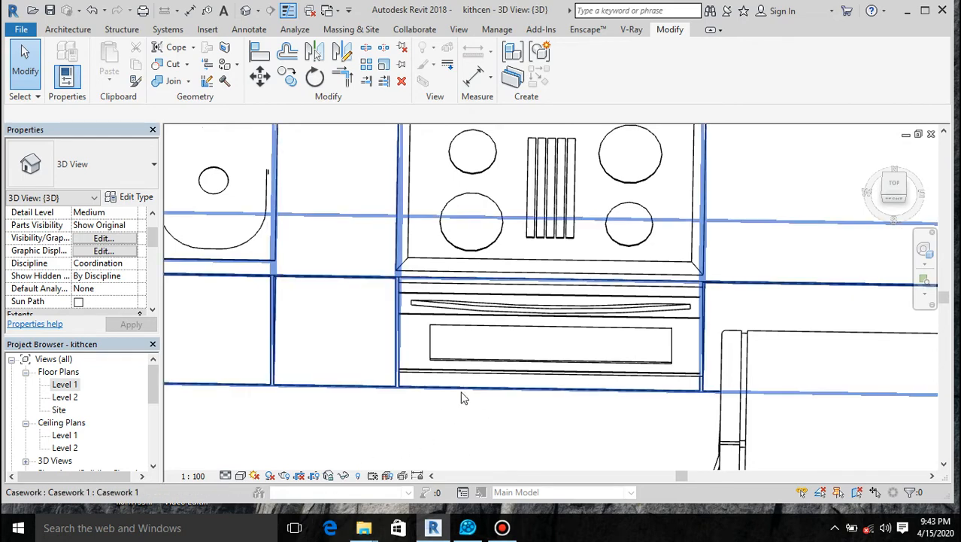
{"action": "scroll", "coordinate": [462, 398], "scroll_direction": "down", "scroll_amount": 2}
{"action": "left_click_drag", "start_coordinate": [892, 188], "coordinate": [894, 183]}
{"action": "scroll", "coordinate": [878, 185], "scroll_direction": "down", "scroll_amount": 3}
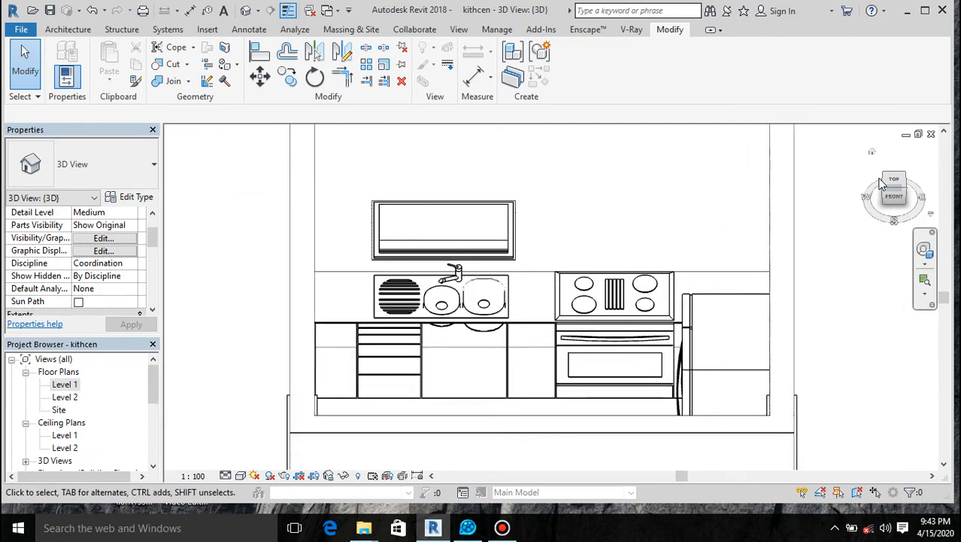
{"action": "scroll", "coordinate": [703, 327], "scroll_direction": "up", "scroll_amount": 3}
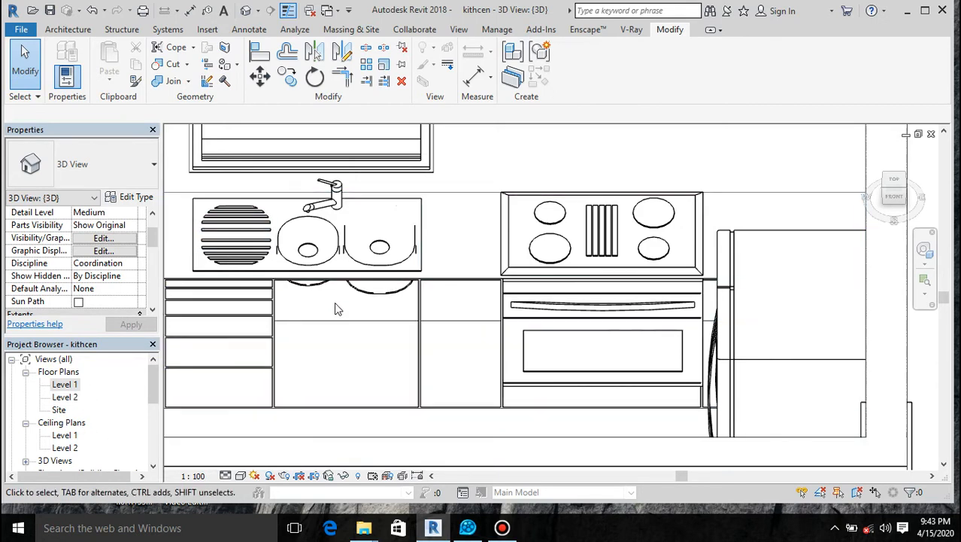
{"action": "scroll", "coordinate": [333, 305], "scroll_direction": "down", "scroll_amount": 2}
Open the Section 1 view from its section marker in the Level 1 floor plan
{"action": "double_click", "coordinate": [73, 386]}
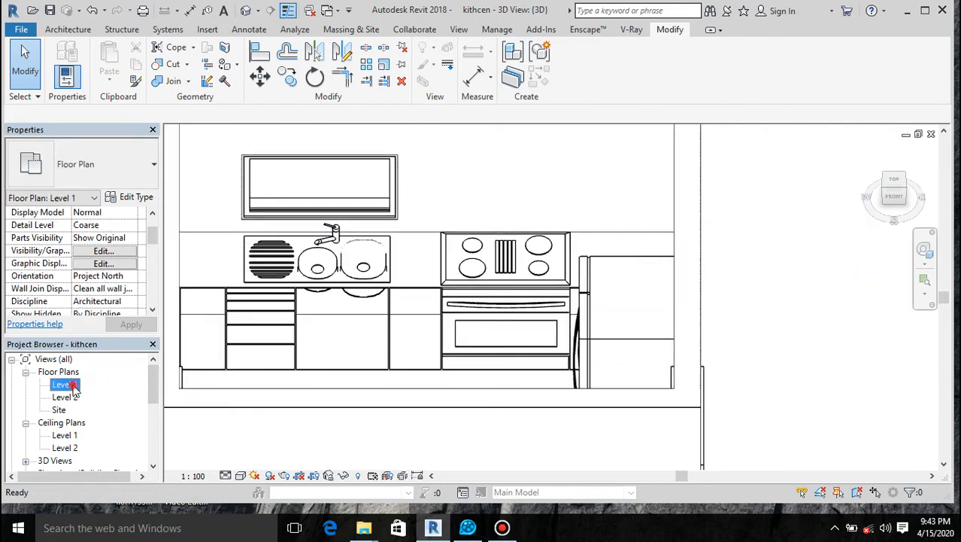
{"action": "scroll", "coordinate": [453, 310], "scroll_direction": "down", "scroll_amount": 1}
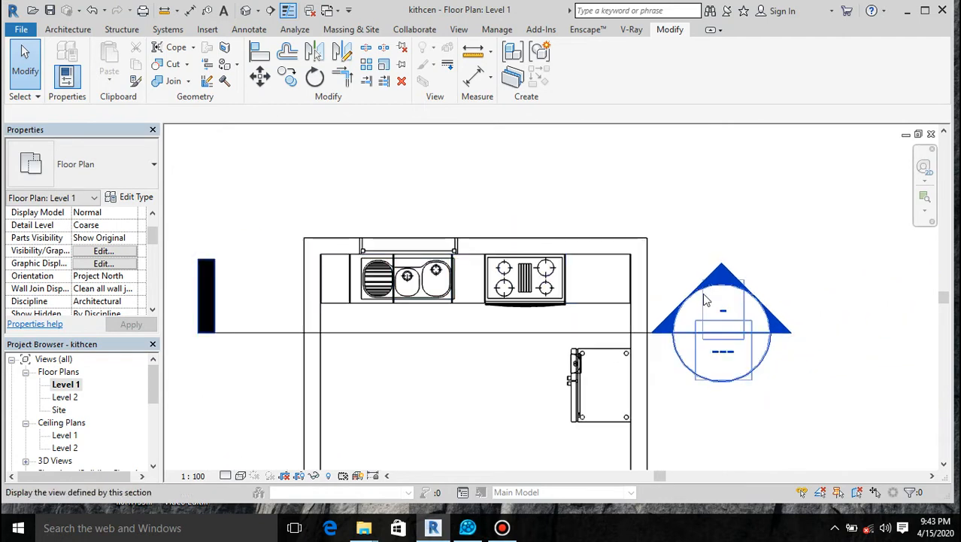
{"action": "right_click", "coordinate": [708, 292]}
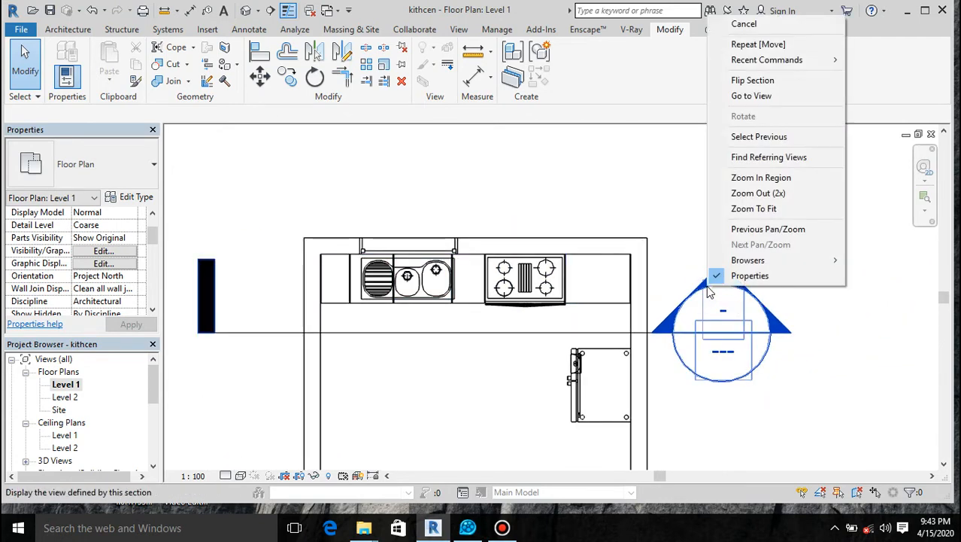
{"action": "left_click", "coordinate": [750, 96]}
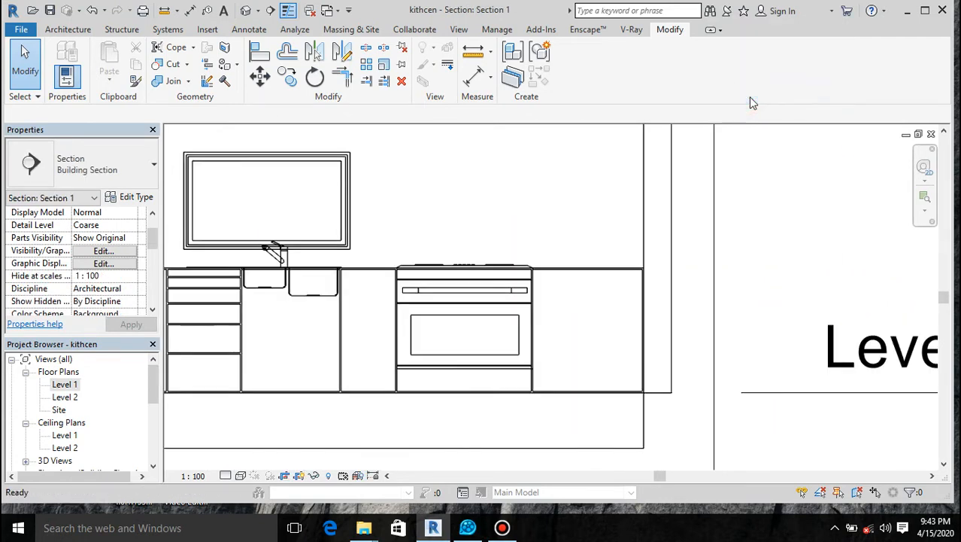
Open the base cabinet casework for in-place editing in the section view
{"action": "scroll", "coordinate": [677, 327], "scroll_direction": "down", "scroll_amount": 2}
{"action": "scroll", "coordinate": [678, 328], "scroll_direction": "down", "scroll_amount": 2}
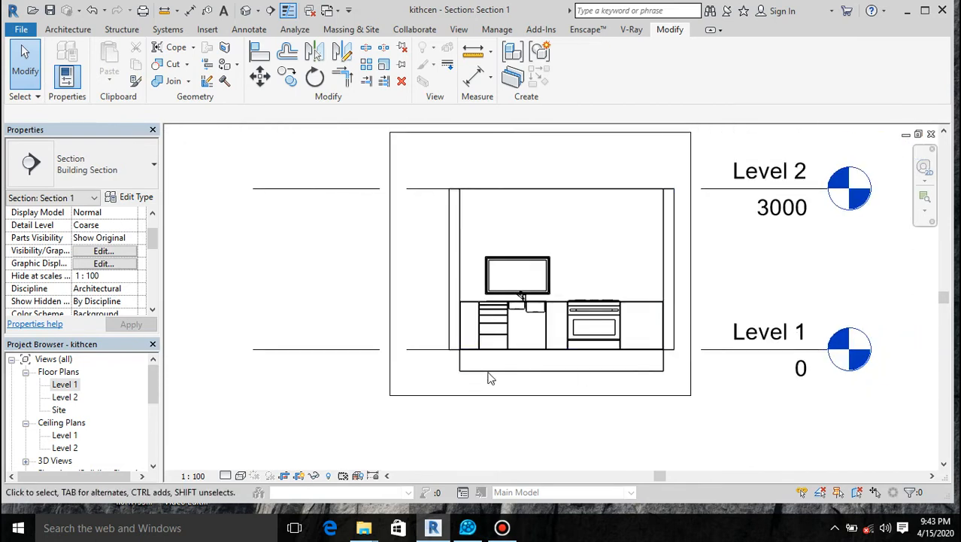
{"action": "scroll", "coordinate": [540, 331], "scroll_direction": "up", "scroll_amount": 4}
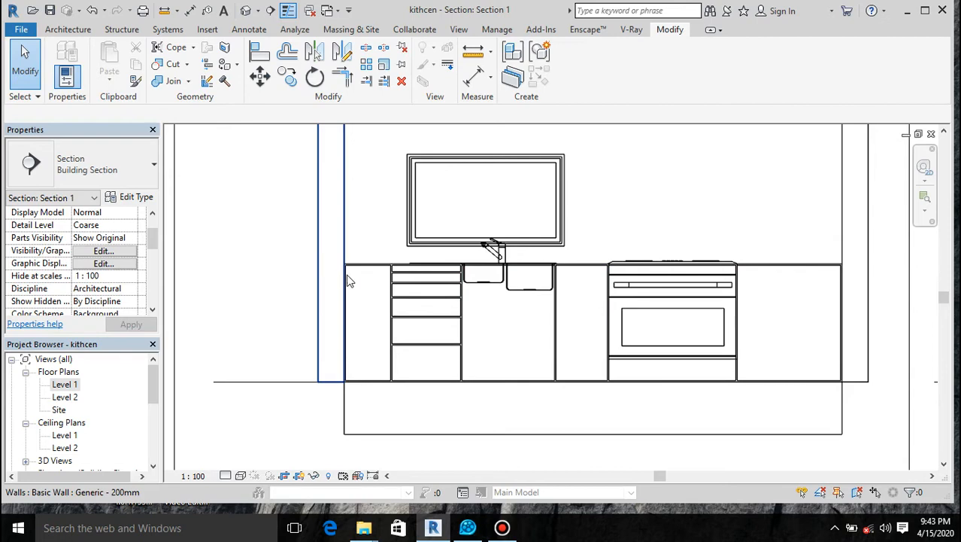
{"action": "left_click", "coordinate": [391, 327]}
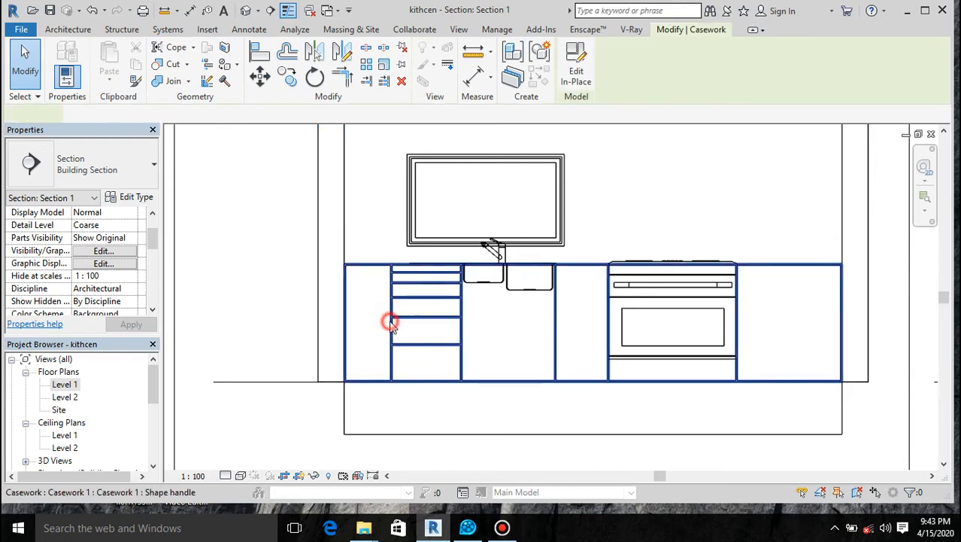
{"action": "left_click", "coordinate": [577, 72]}
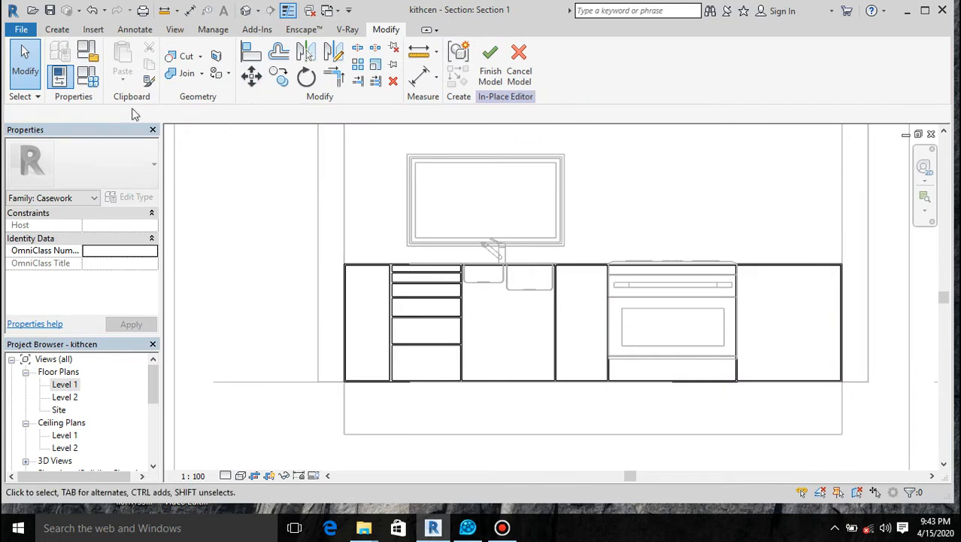
Start a new extrusion on a plane picked from the drawer cabinet's geometry, using the Rectangle sketch tool
{"action": "left_click", "coordinate": [57, 31]}
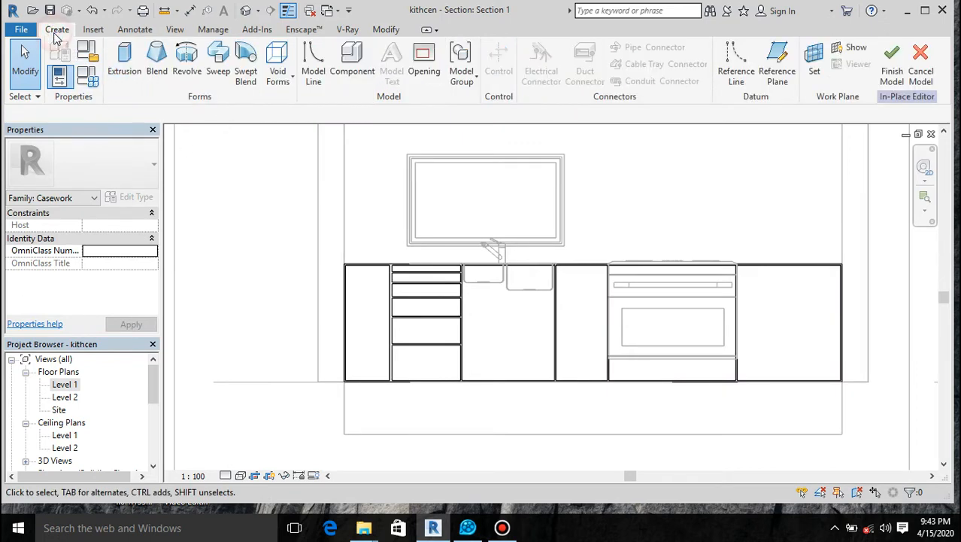
{"action": "left_click", "coordinate": [125, 57]}
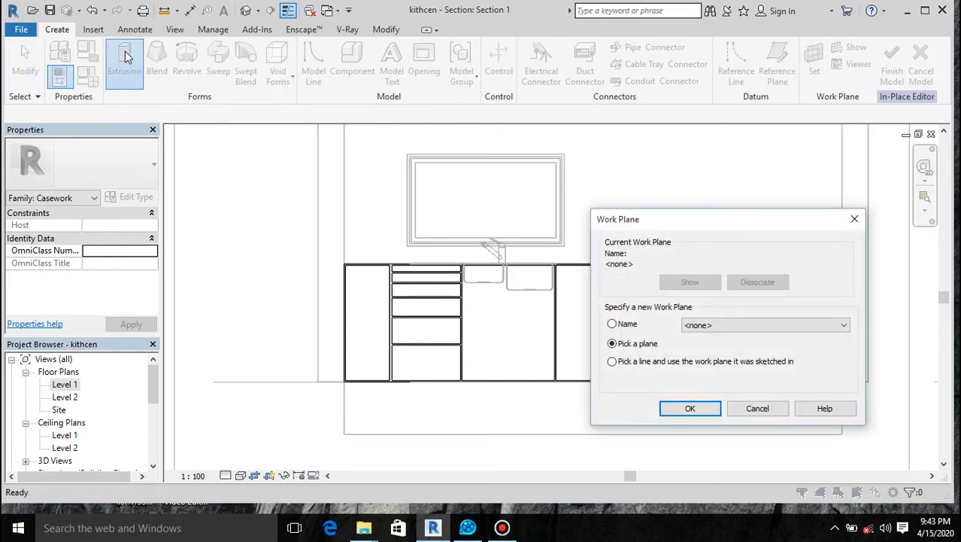
{"action": "left_click", "coordinate": [690, 408]}
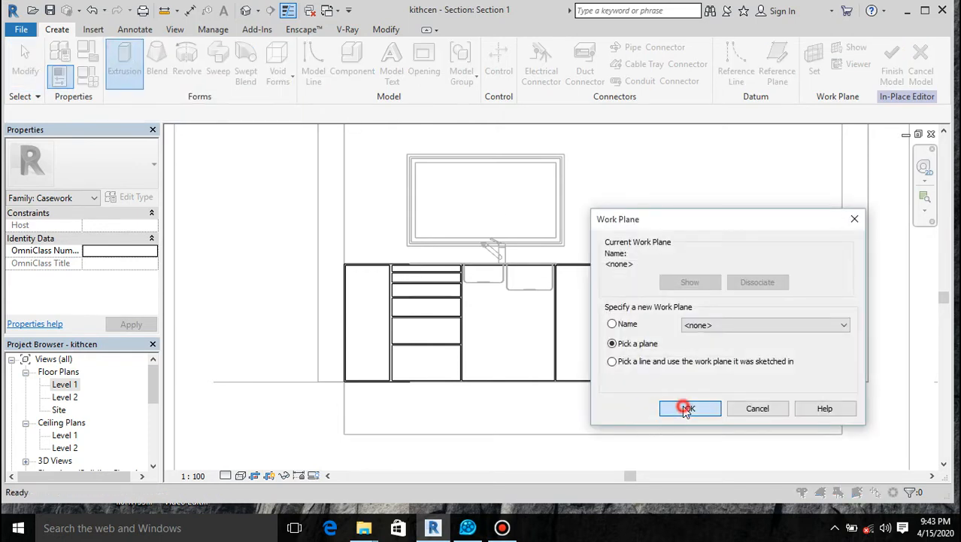
{"action": "scroll", "coordinate": [396, 303], "scroll_direction": "up", "scroll_amount": 5}
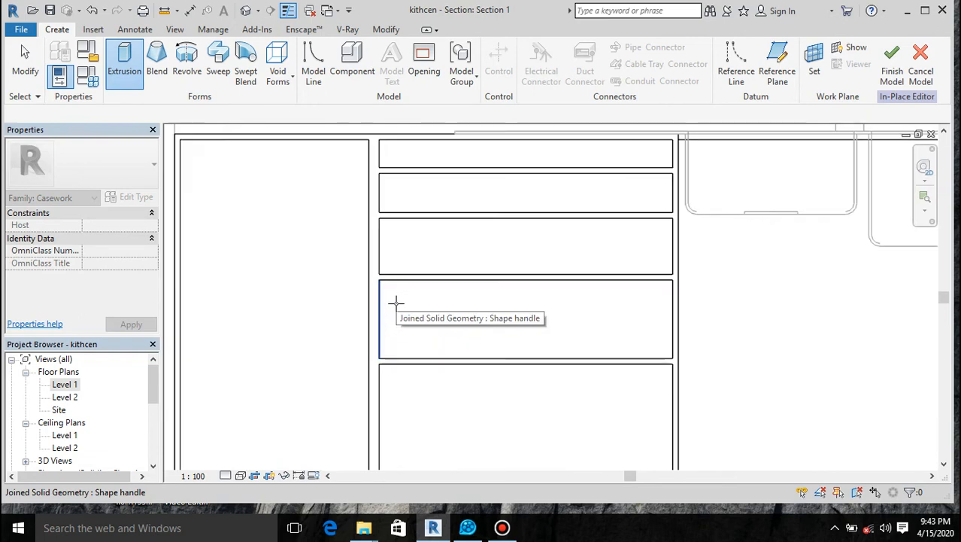
{"action": "left_click", "coordinate": [374, 307]}
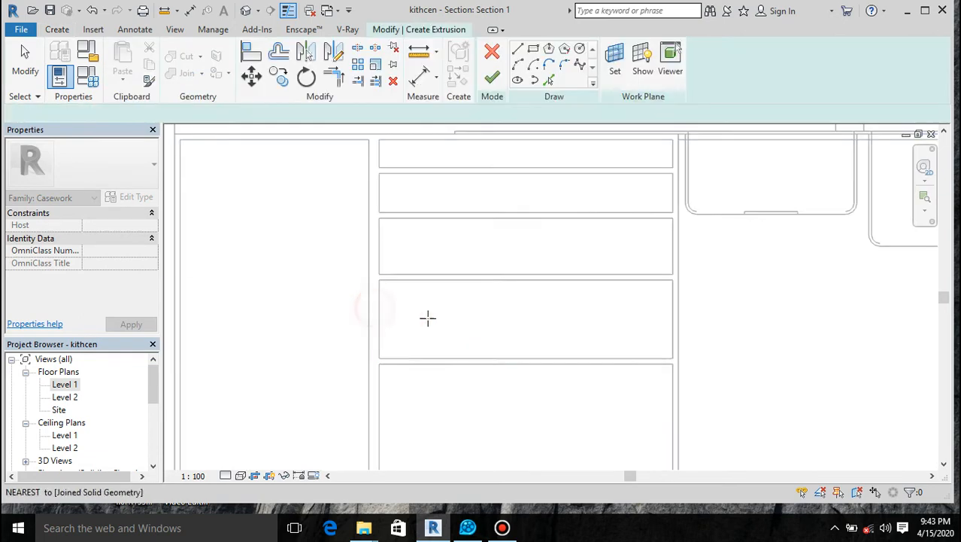
{"action": "scroll", "coordinate": [433, 320], "scroll_direction": "down", "scroll_amount": 4}
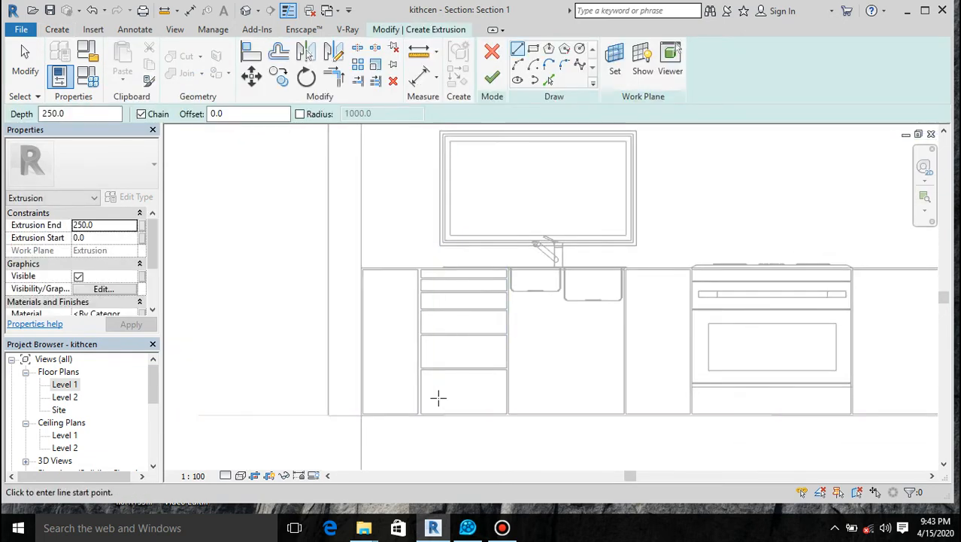
{"action": "scroll", "coordinate": [439, 398], "scroll_direction": "up", "scroll_amount": 3}
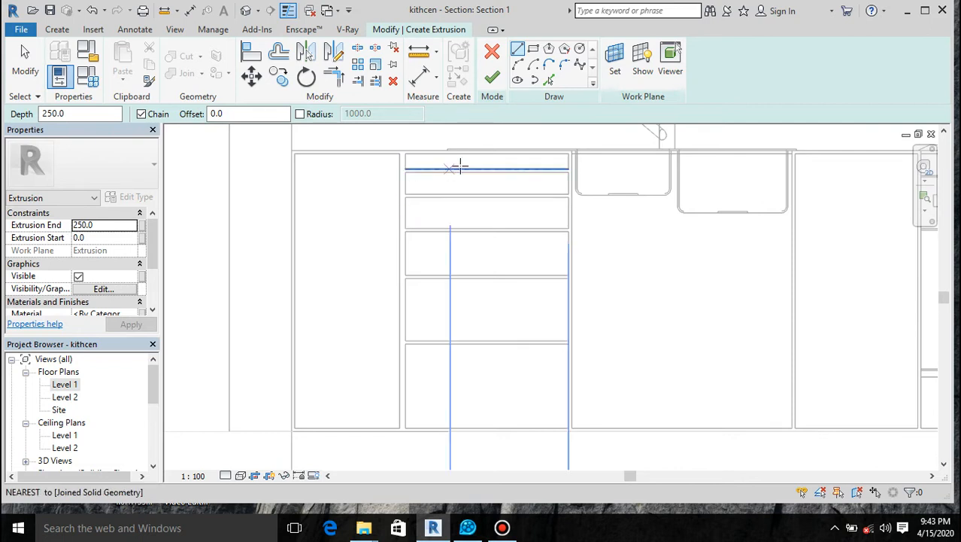
{"action": "left_click", "coordinate": [534, 49]}
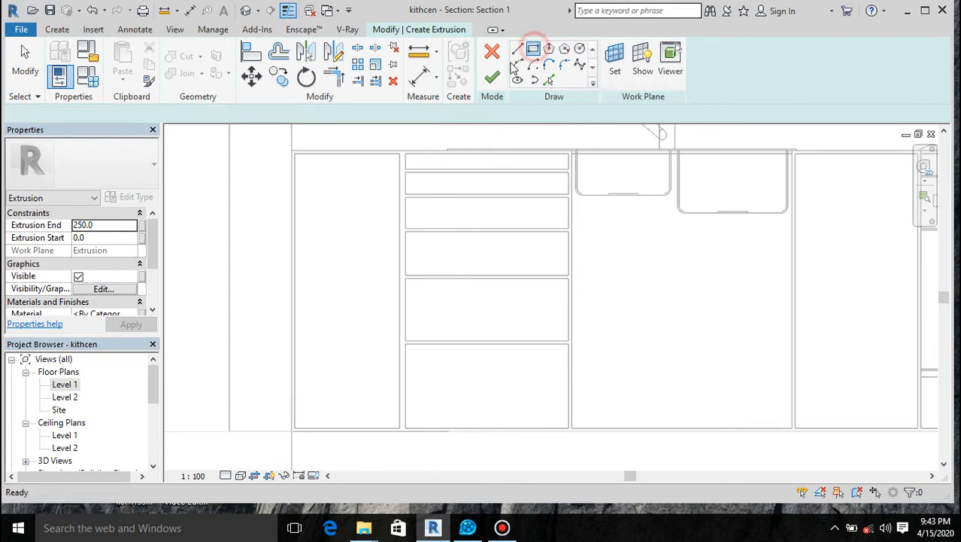
{"action": "left_click", "coordinate": [293, 149]}
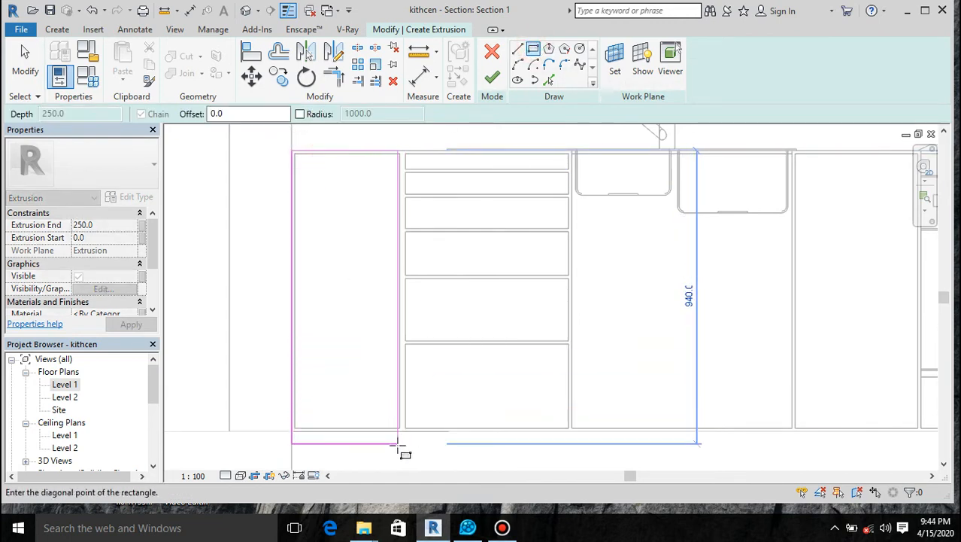
{"action": "scroll", "coordinate": [398, 445], "scroll_direction": "up", "scroll_amount": 3}
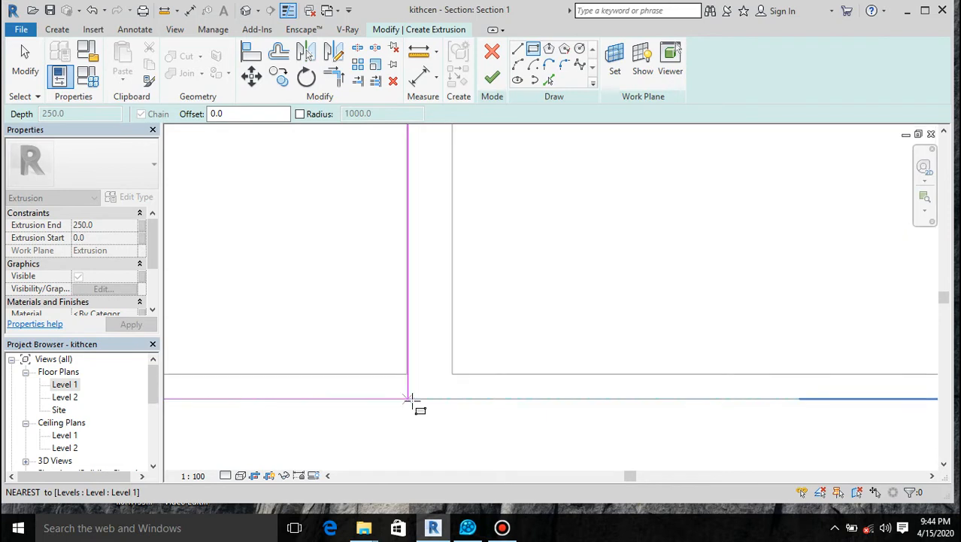
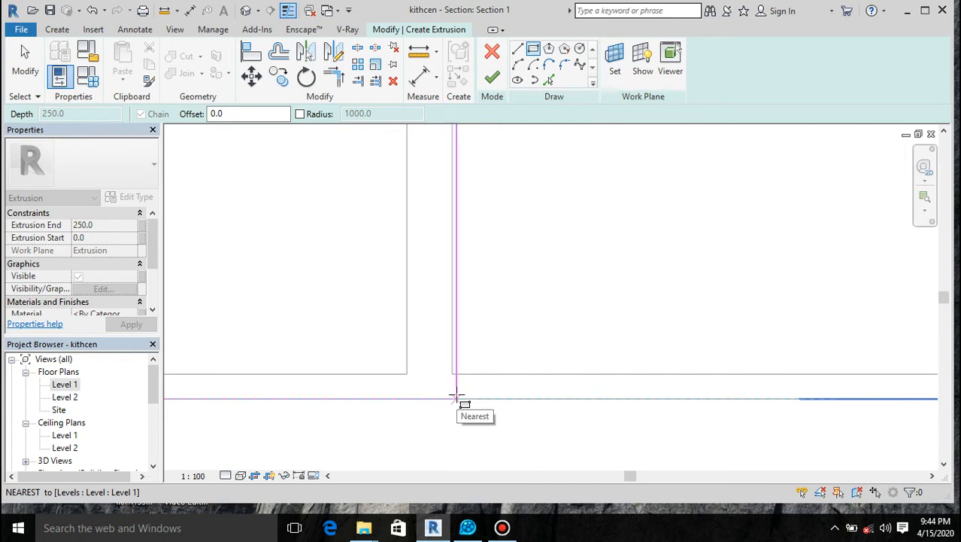
{"action": "left_click", "coordinate": [457, 393]}
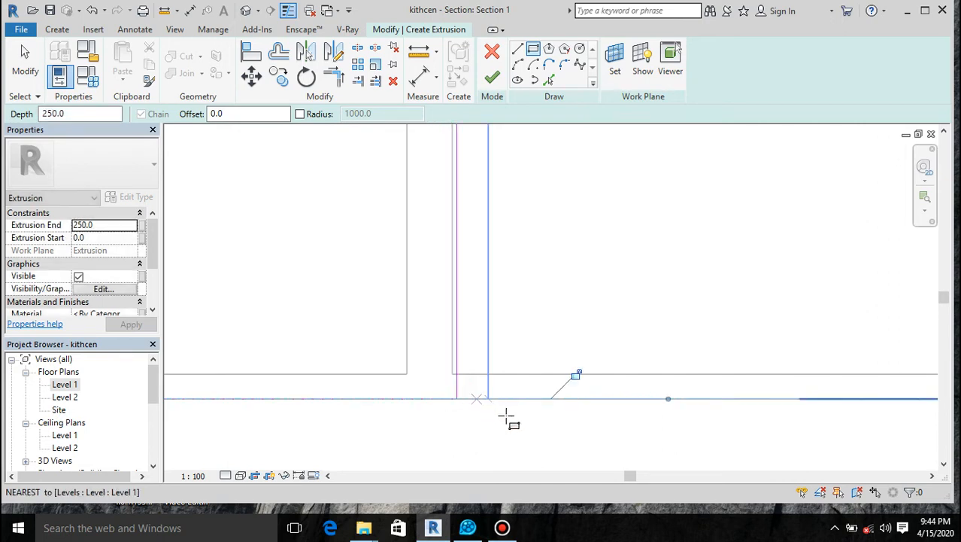
{"action": "scroll", "coordinate": [420, 420], "scroll_direction": "down", "scroll_amount": 3}
{"action": "scroll", "coordinate": [420, 420], "scroll_direction": "down", "scroll_amount": 3}
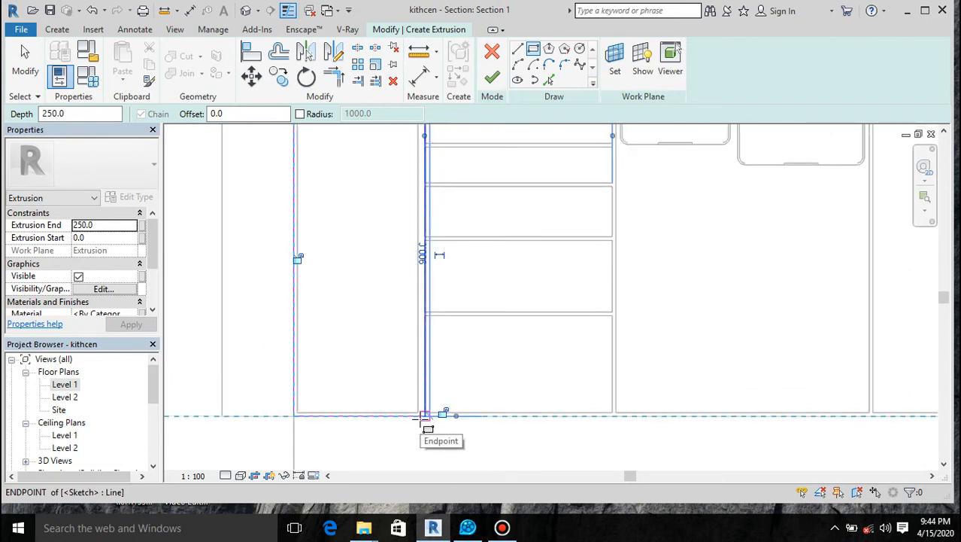
{"action": "key", "text": "Escape"}
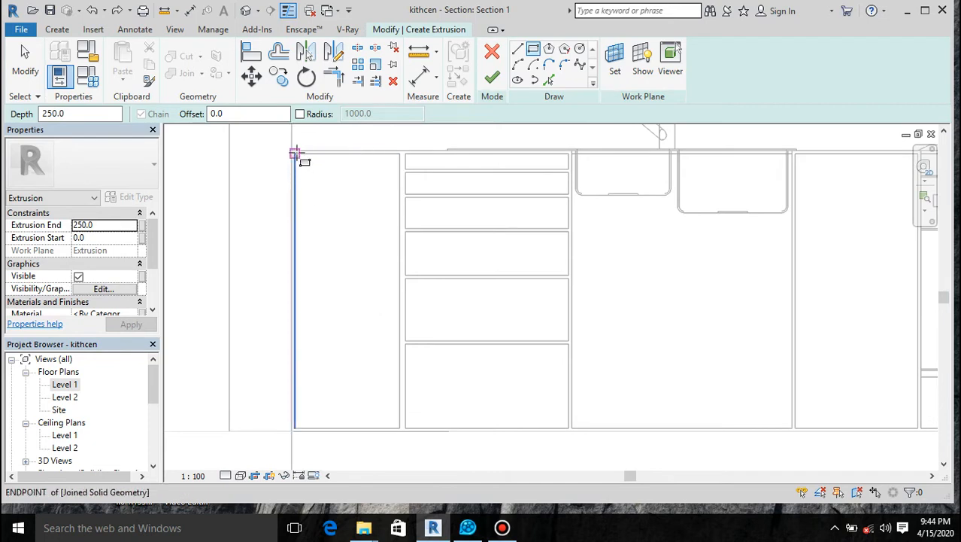
Sketch a rectangle about 3395 by 890 mm from the cabinet run's upper-left corner to the midpoint of the rightmost cabinet's lower edge
{"action": "scroll", "coordinate": [295, 154], "scroll_direction": "up", "scroll_amount": 2}
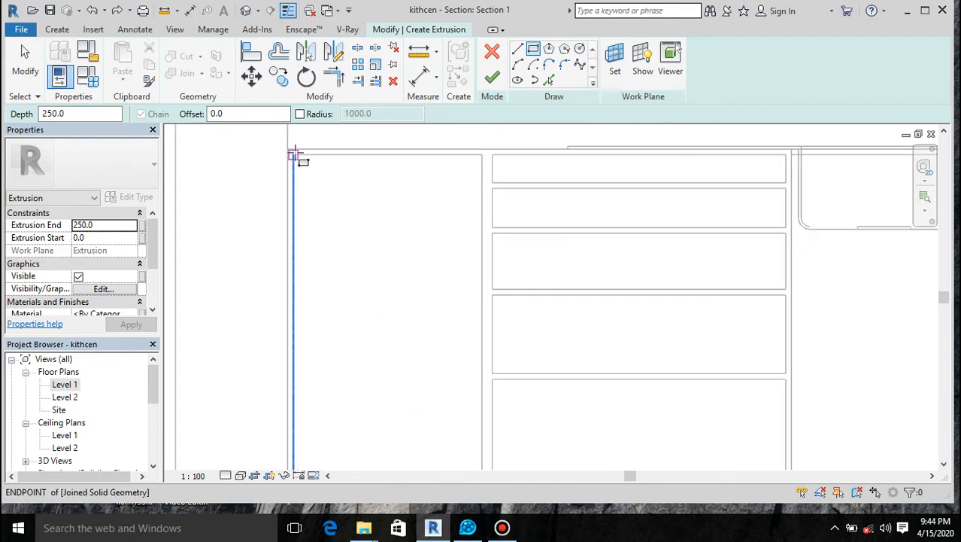
{"action": "left_click", "coordinate": [291, 147]}
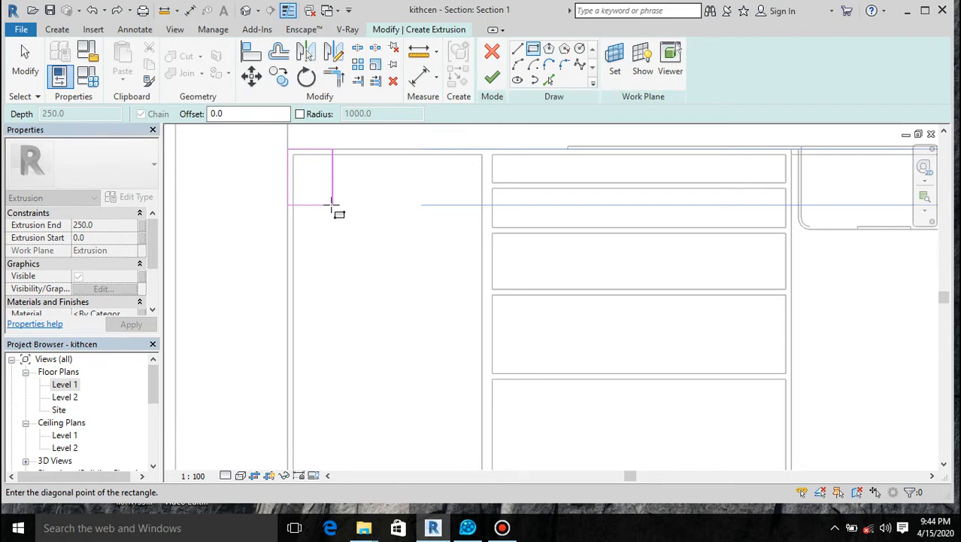
{"action": "scroll", "coordinate": [335, 213], "scroll_direction": "down", "scroll_amount": 3}
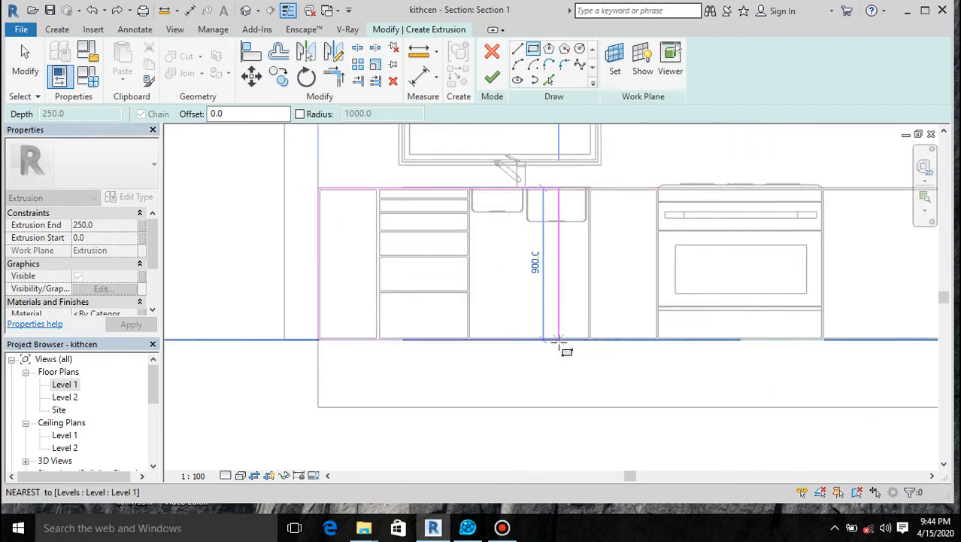
{"action": "scroll", "coordinate": [563, 346], "scroll_direction": "down", "scroll_amount": 3}
{"action": "scroll", "coordinate": [721, 375], "scroll_direction": "up", "scroll_amount": 4}
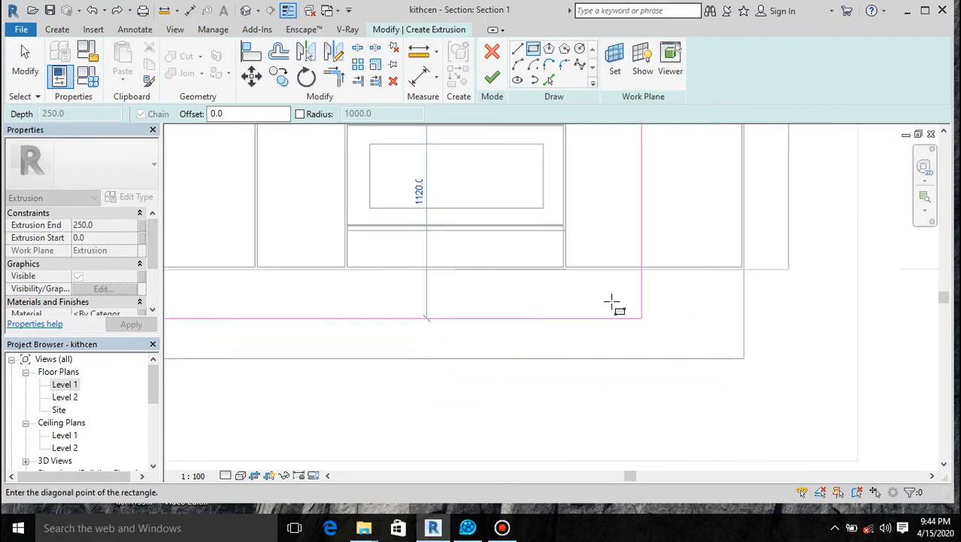
{"action": "scroll", "coordinate": [677, 273], "scroll_direction": "down", "scroll_amount": 3}
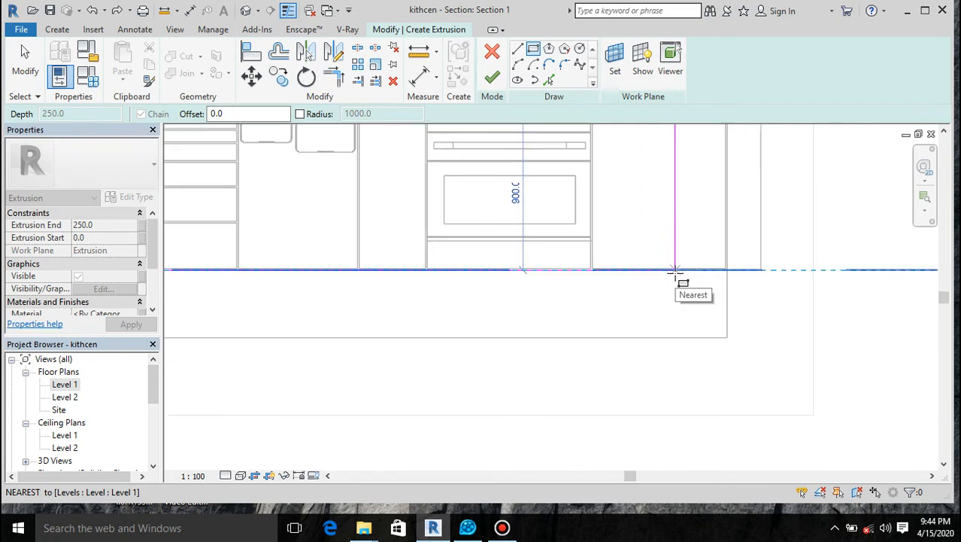
{"action": "scroll", "coordinate": [689, 273], "scroll_direction": "up", "scroll_amount": 3}
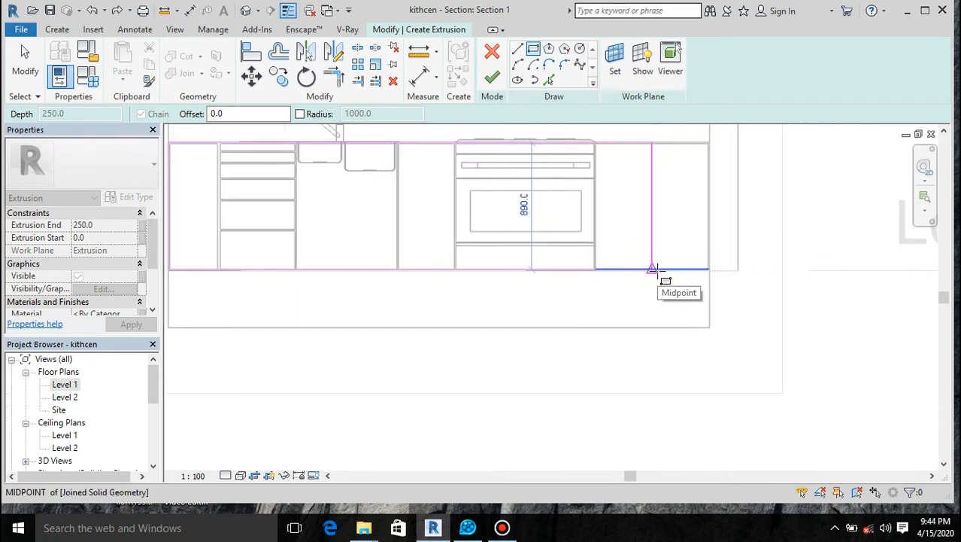
{"action": "left_click", "coordinate": [653, 269]}
{"action": "scroll", "coordinate": [623, 305], "scroll_direction": "down", "scroll_amount": 1}
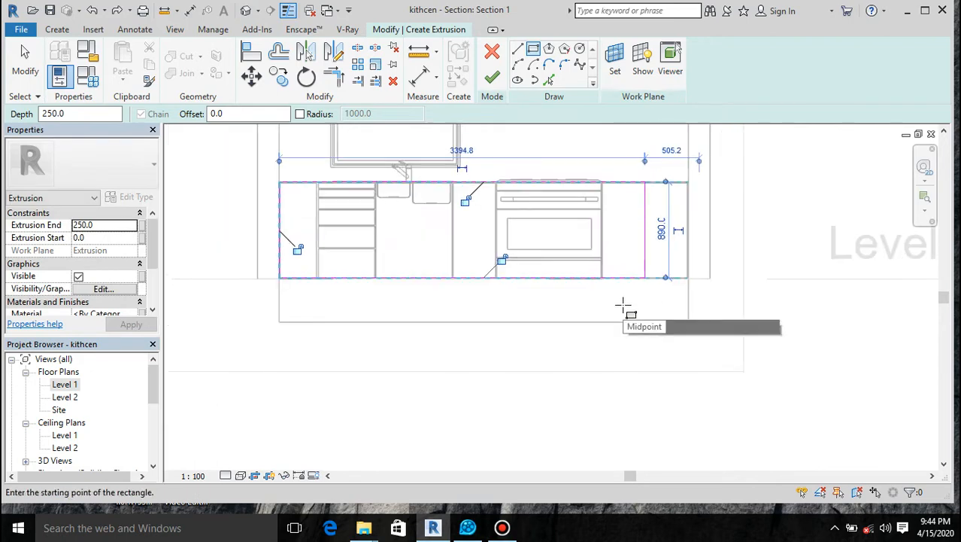
Set the distance between the rectangle's right edge and the right-hand wall to 600 mm
{"action": "left_click", "coordinate": [674, 155]}
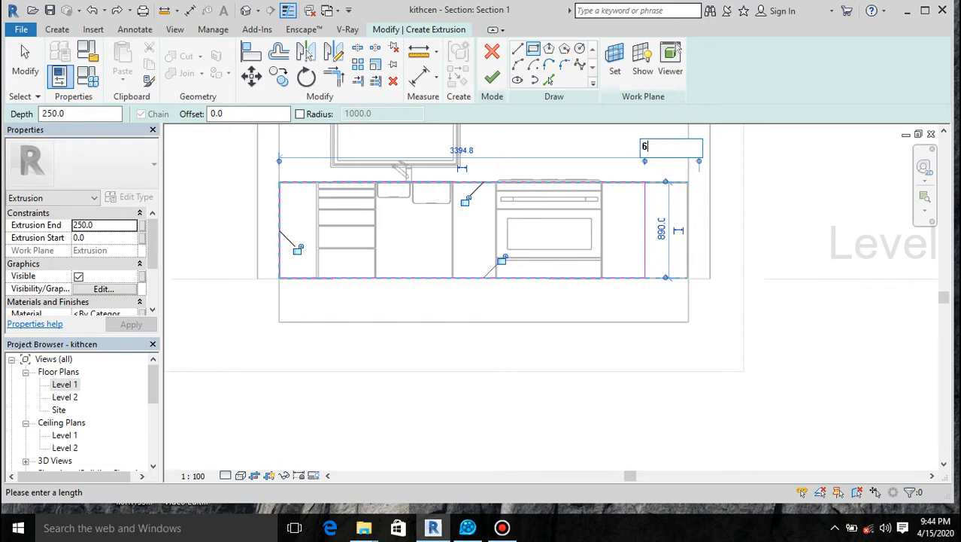
{"action": "key", "text": "Return"}
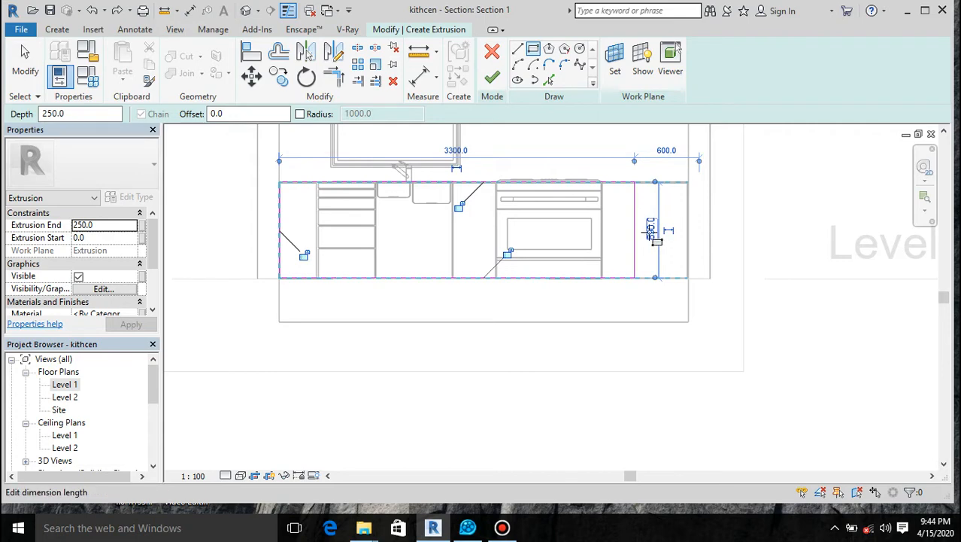
{"action": "key", "text": "Escape"}
{"action": "scroll", "coordinate": [649, 235], "scroll_direction": "up", "scroll_amount": 2}
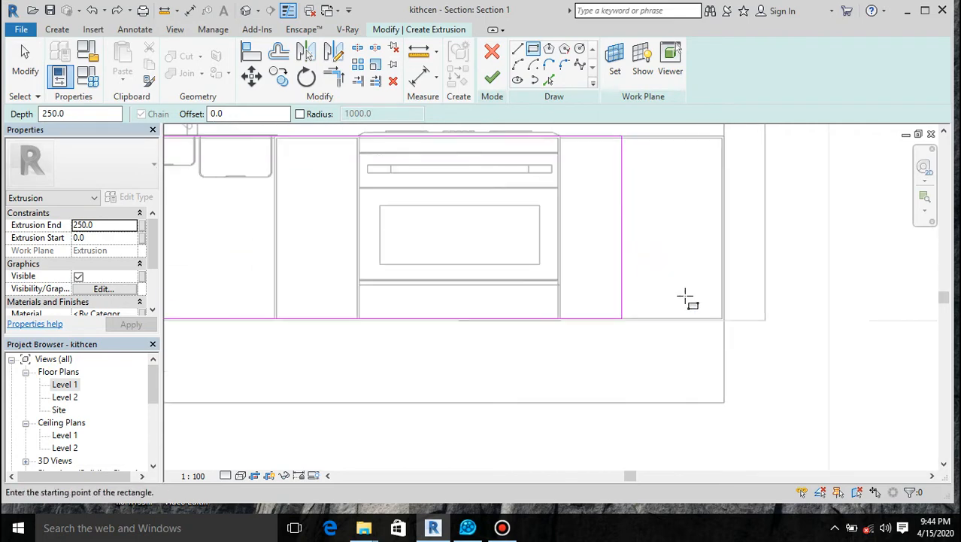
{"action": "scroll", "coordinate": [686, 297], "scroll_direction": "down", "scroll_amount": 1}
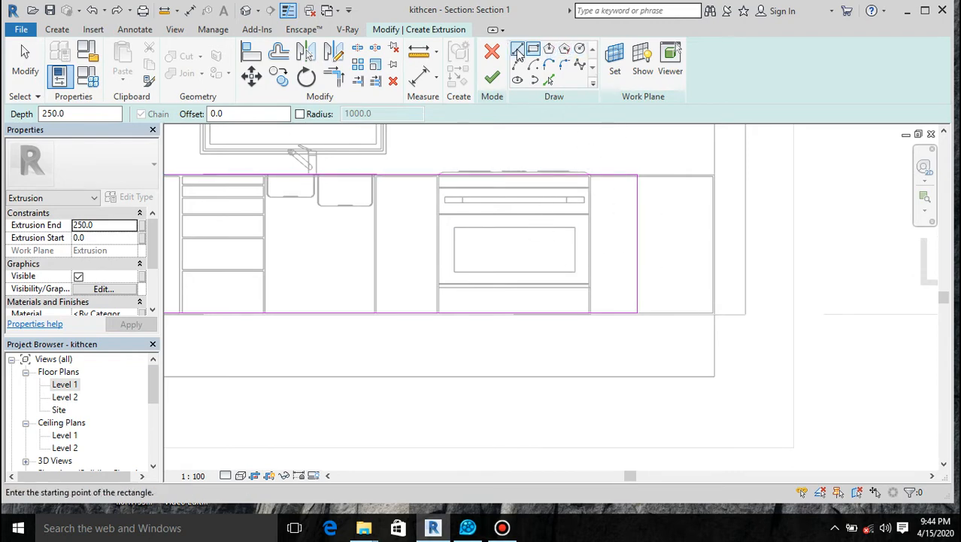
Pick the outer edge of the panel on the oven's right side as a sketch line with zero offset
{"action": "left_click", "coordinate": [549, 79]}
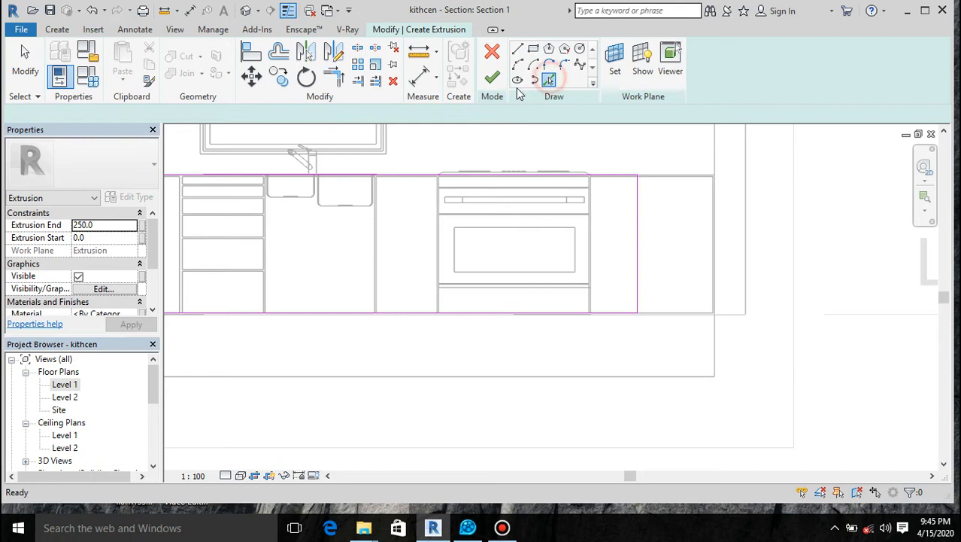
{"action": "scroll", "coordinate": [600, 266], "scroll_direction": "up", "scroll_amount": 1}
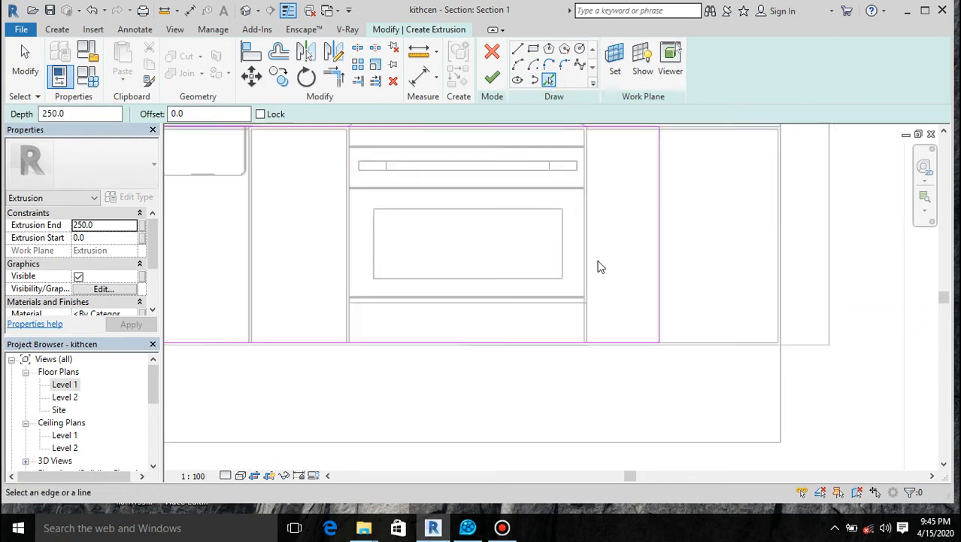
{"action": "scroll", "coordinate": [600, 266], "scroll_direction": "up", "scroll_amount": 1}
{"action": "scroll", "coordinate": [576, 299], "scroll_direction": "up", "scroll_amount": 1}
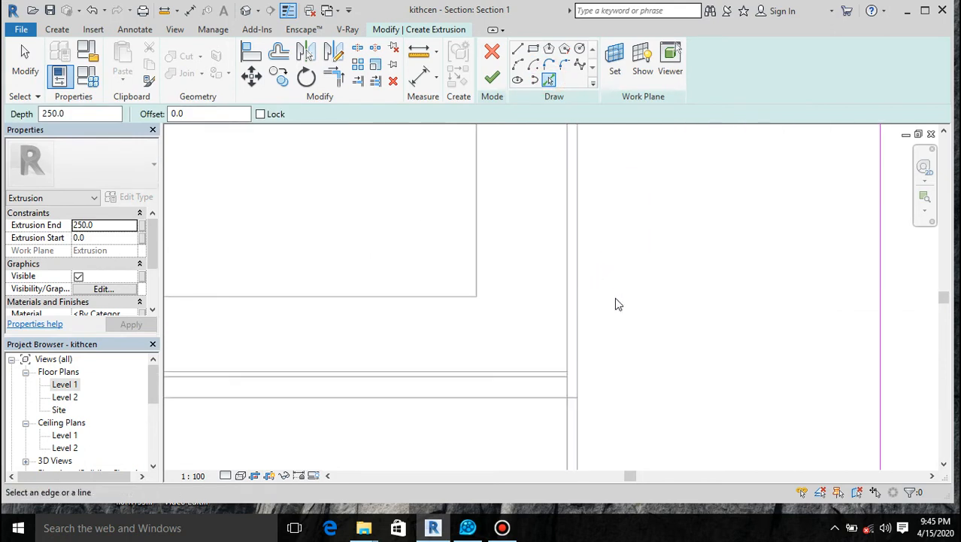
{"action": "left_click", "coordinate": [579, 344]}
{"action": "scroll", "coordinate": [632, 318], "scroll_direction": "down", "scroll_amount": 1}
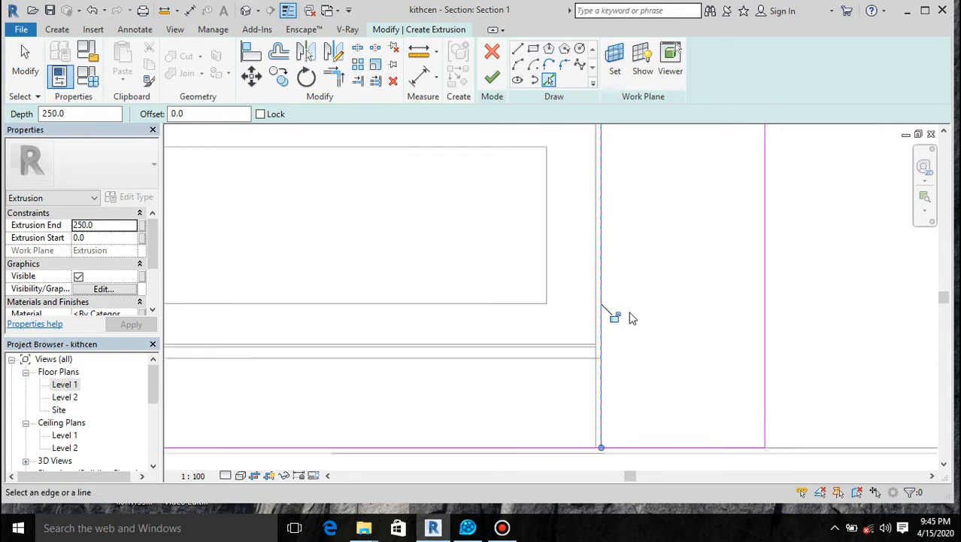
Pick the outer edge of the panel on the oven's left side as a sketch line with zero offset
{"action": "scroll", "coordinate": [624, 317], "scroll_direction": "down", "scroll_amount": 2}
{"action": "scroll", "coordinate": [406, 319], "scroll_direction": "up", "scroll_amount": 2}
{"action": "scroll", "coordinate": [405, 319], "scroll_direction": "up", "scroll_amount": 1}
{"action": "left_click", "coordinate": [511, 323]}
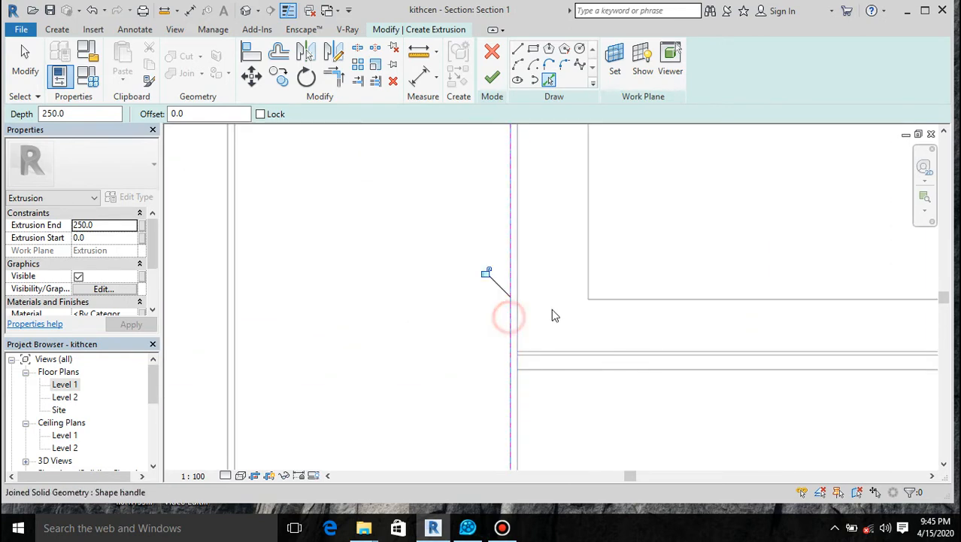
{"action": "scroll", "coordinate": [554, 314], "scroll_direction": "down", "scroll_amount": 2}
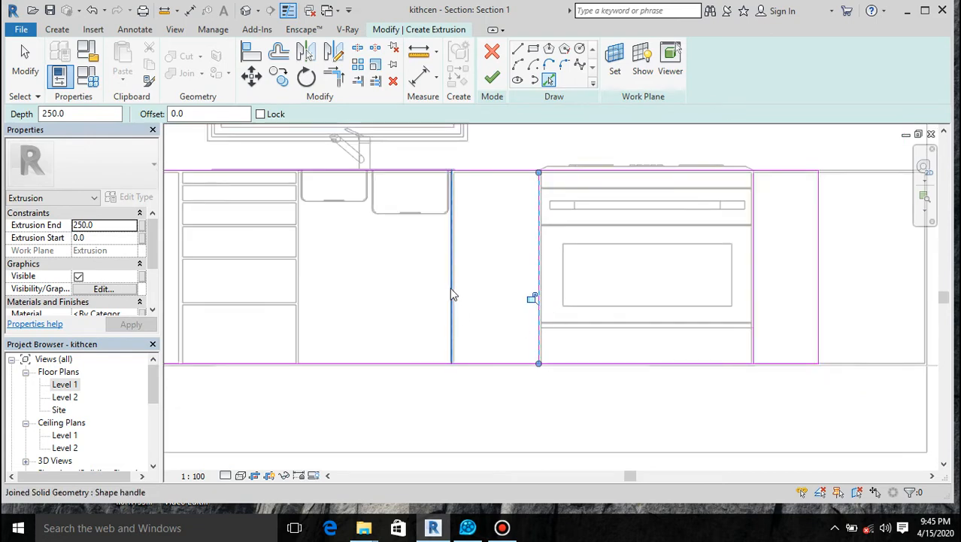
Set the pick-line offset to 4.0 and add inward offset lines from both edges of the divider right of the sink
{"action": "scroll", "coordinate": [450, 288], "scroll_direction": "up", "scroll_amount": 3}
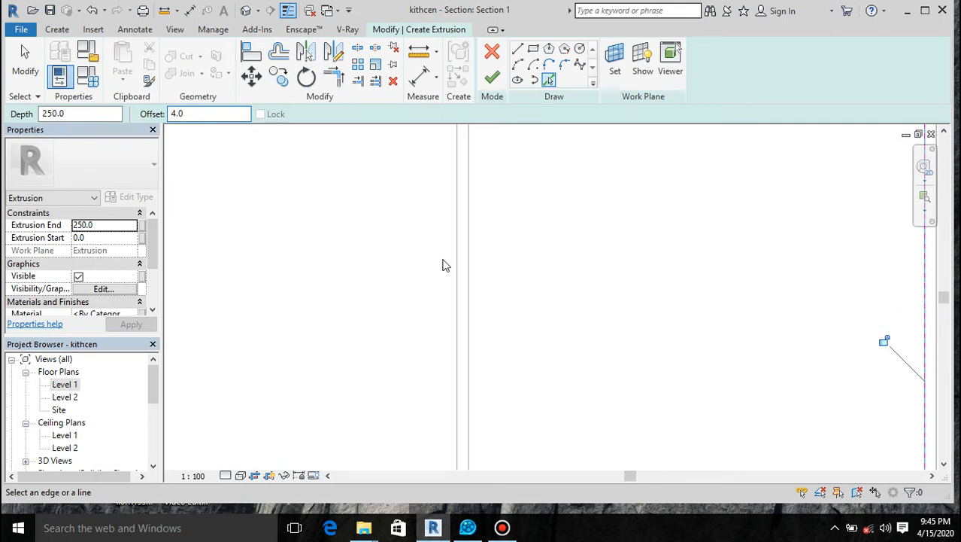
{"action": "scroll", "coordinate": [468, 339], "scroll_direction": "up", "scroll_amount": 4}
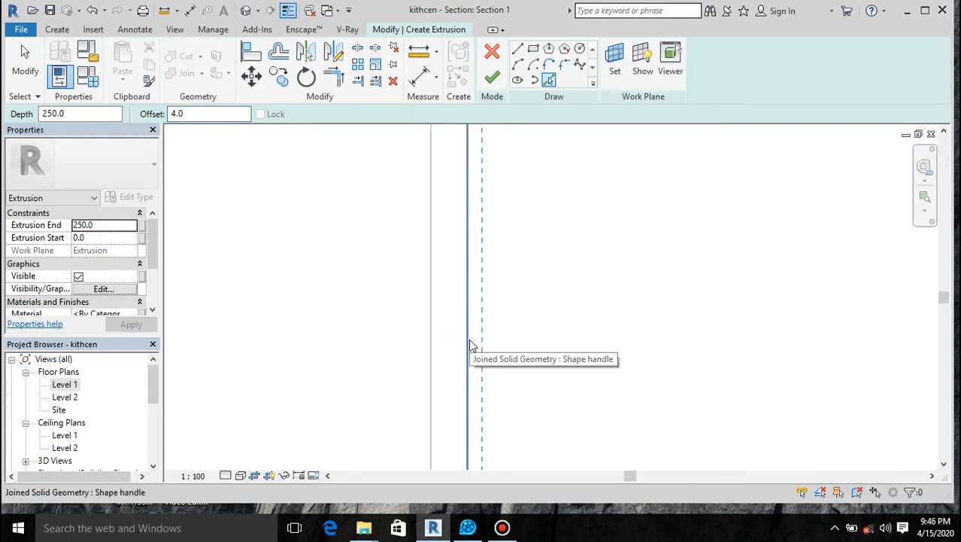
{"action": "left_click", "coordinate": [463, 349]}
{"action": "left_click_drag", "start_coordinate": [462, 348], "coordinate": [433, 362]}
{"action": "scroll", "coordinate": [526, 329], "scroll_direction": "down", "scroll_amount": 4}
{"action": "scroll", "coordinate": [528, 331], "scroll_direction": "down", "scroll_amount": 2}
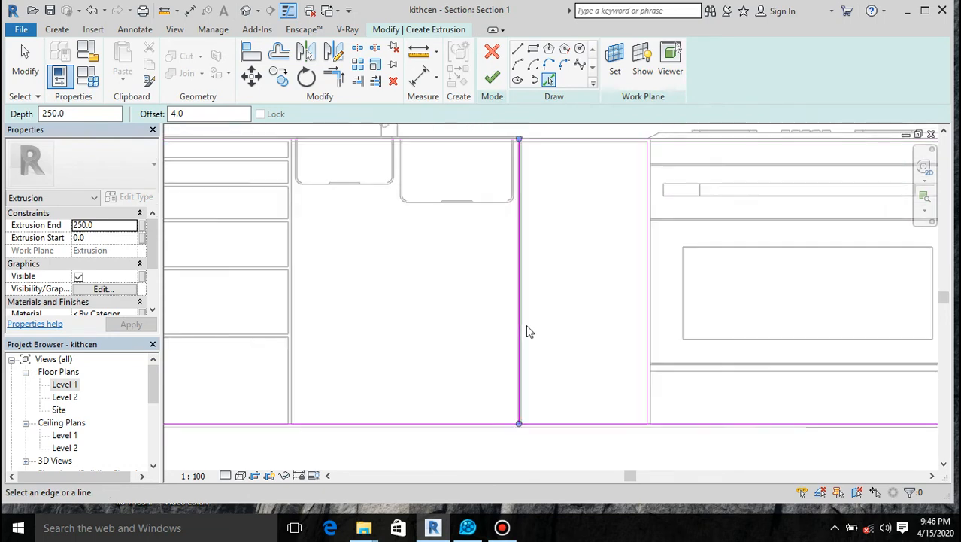
Add 4.0 offset sketch lines from both sides of the divider between the drawer stack and the sink cabinet
{"action": "scroll", "coordinate": [263, 368], "scroll_direction": "up", "scroll_amount": 5}
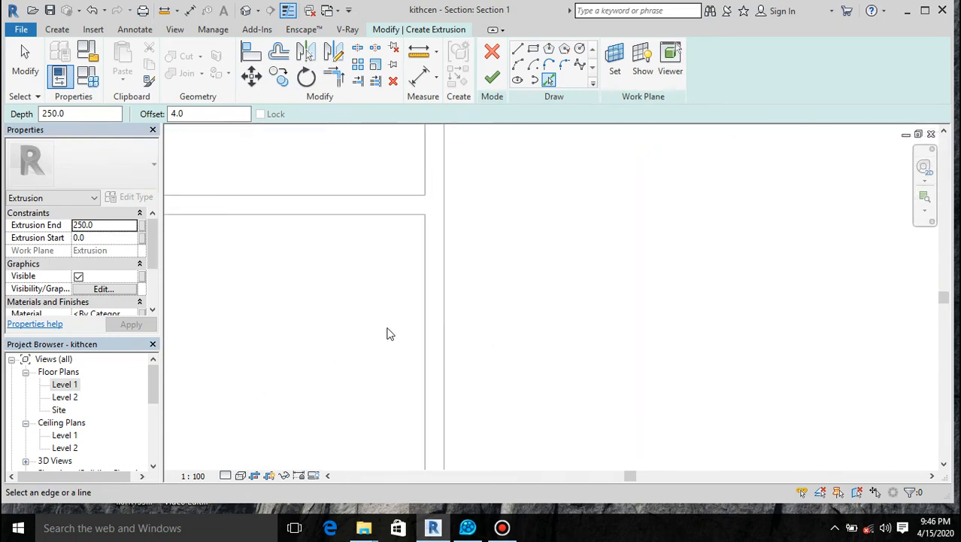
{"action": "scroll", "coordinate": [437, 325], "scroll_direction": "up", "scroll_amount": 4}
{"action": "left_click", "coordinate": [454, 328]}
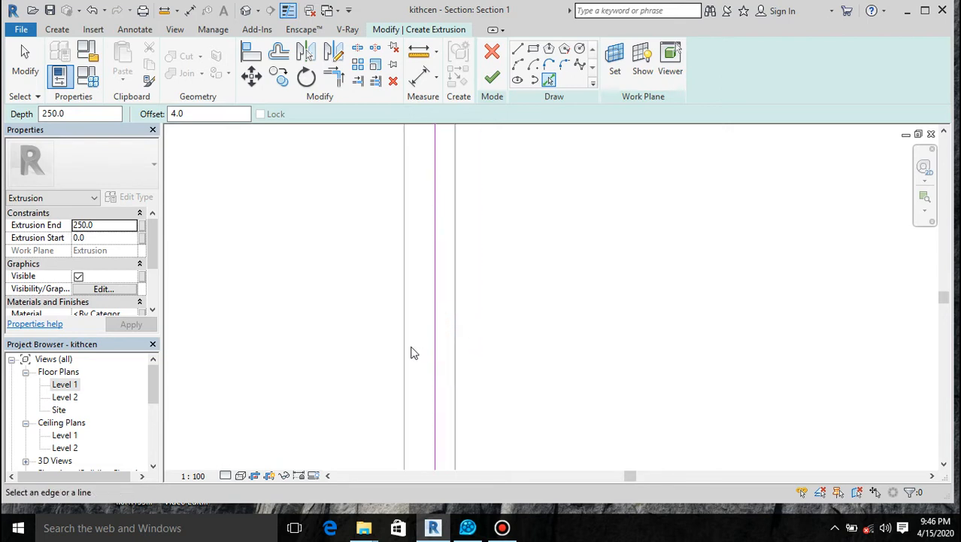
{"action": "scroll", "coordinate": [513, 354], "scroll_direction": "down", "scroll_amount": 4}
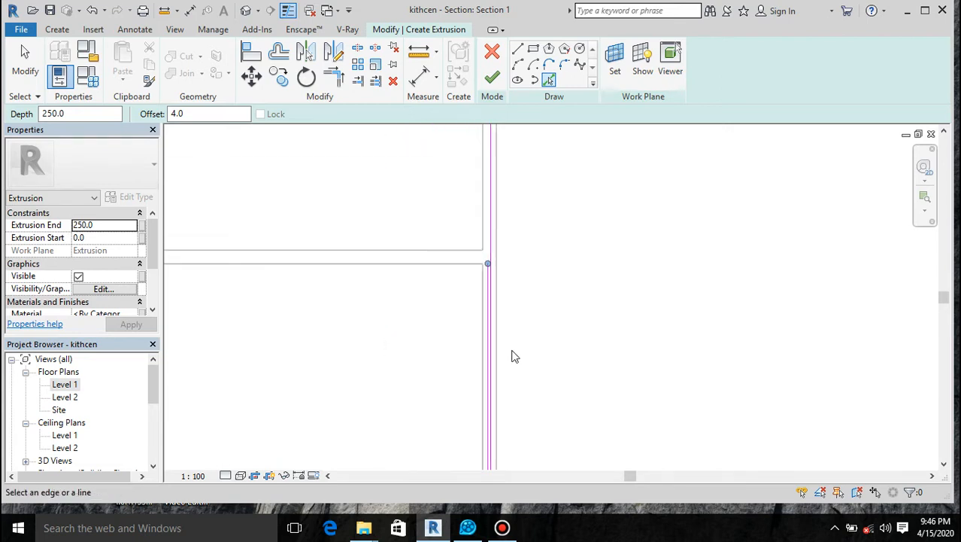
Add two horizontal sketch lines offset 4.0 into the gap directly above the bottom drawer
{"action": "scroll", "coordinate": [442, 263], "scroll_direction": "up", "scroll_amount": 2}
{"action": "scroll", "coordinate": [503, 281], "scroll_direction": "up", "scroll_amount": 3}
{"action": "left_click", "coordinate": [500, 272]}
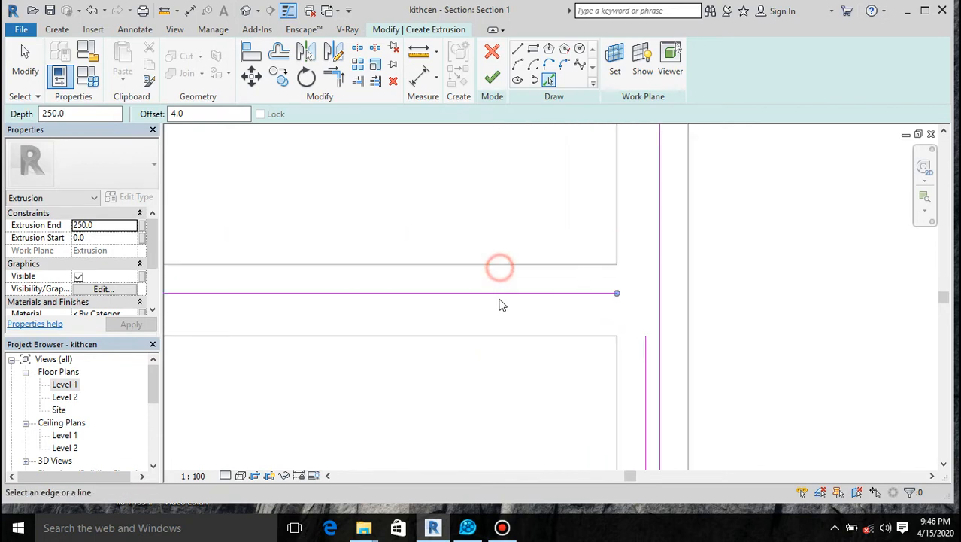
{"action": "scroll", "coordinate": [504, 256], "scroll_direction": "down", "scroll_amount": 5}
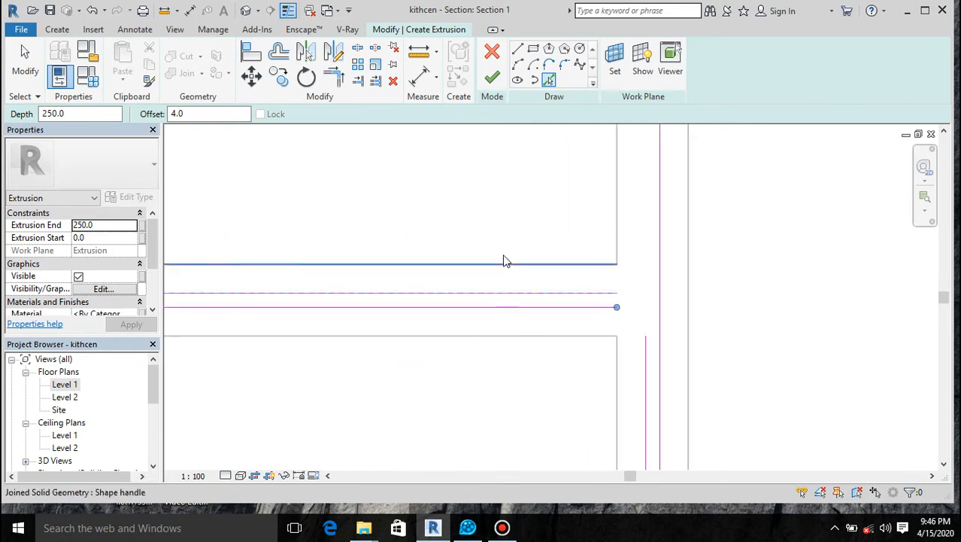
{"action": "scroll", "coordinate": [504, 252], "scroll_direction": "down", "scroll_amount": 4}
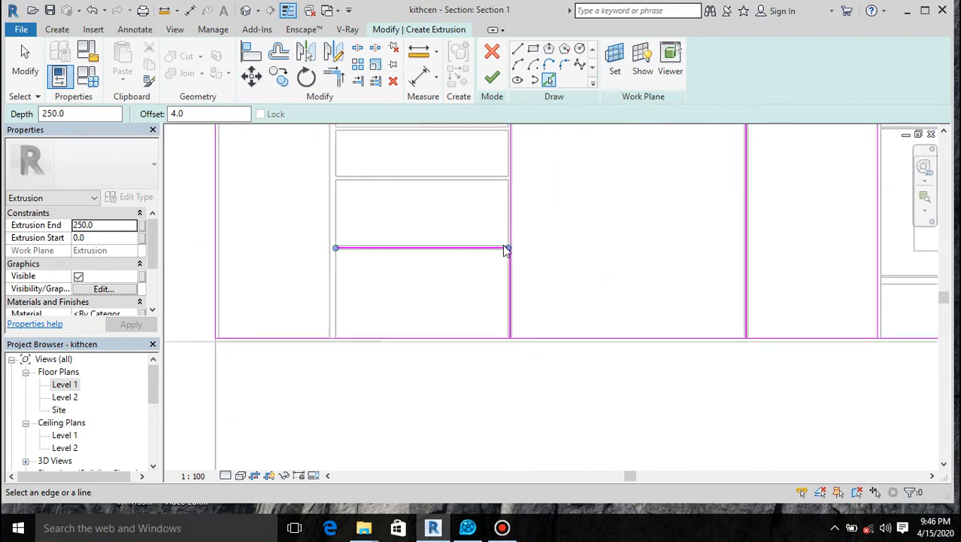
Add two horizontal sketch lines offset 4.0 into the second drawer gap from the bottom
{"action": "scroll", "coordinate": [442, 176], "scroll_direction": "up", "scroll_amount": 5}
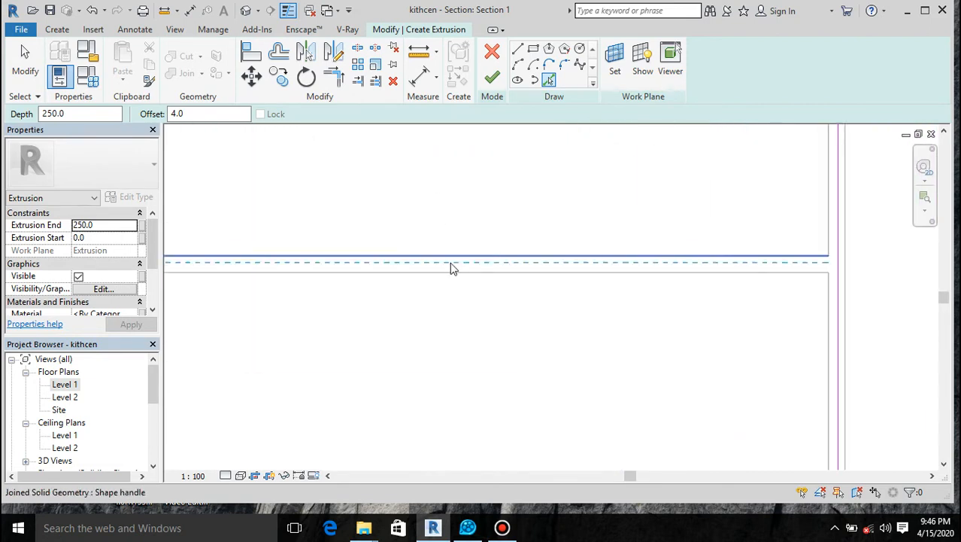
{"action": "left_click", "coordinate": [447, 237]}
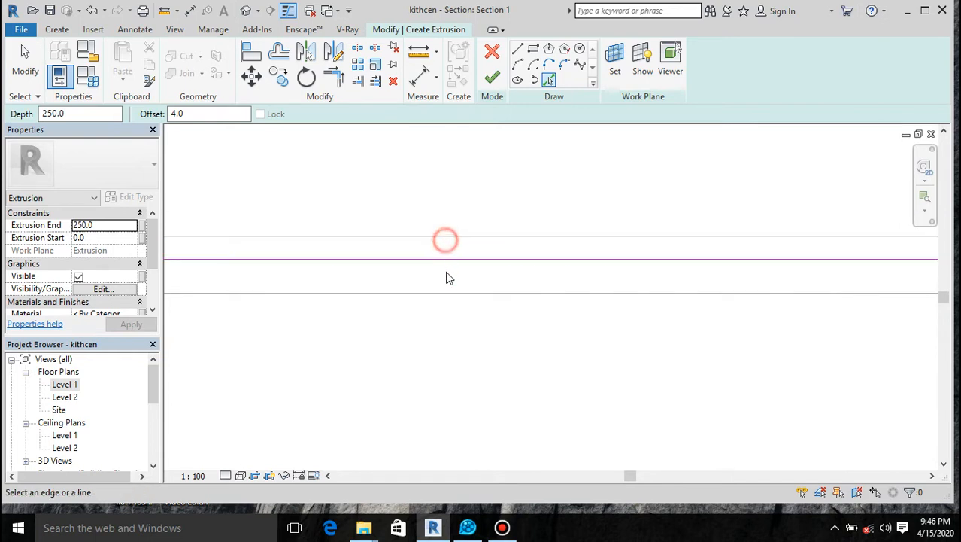
{"action": "left_click", "coordinate": [445, 292]}
{"action": "scroll", "coordinate": [489, 363], "scroll_direction": "down", "scroll_amount": 3}
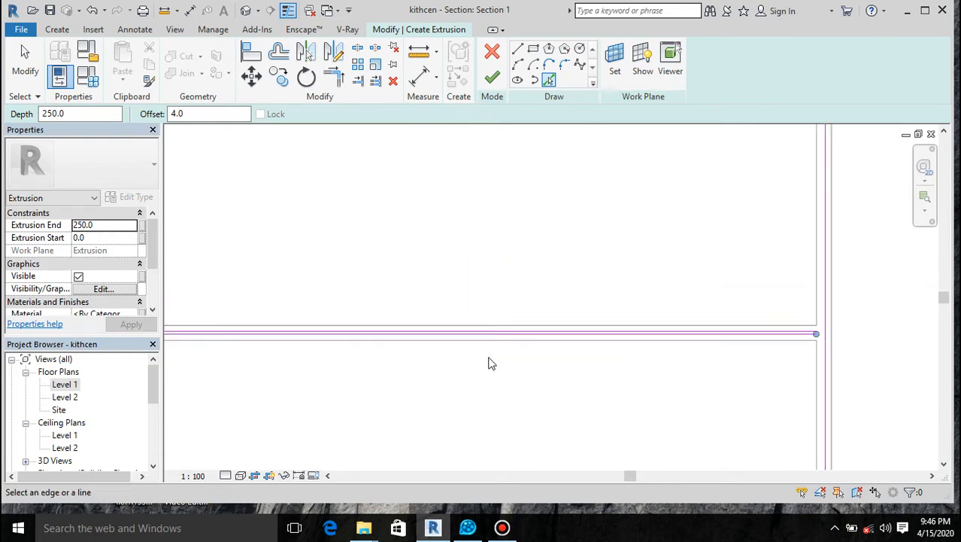
Add two horizontal sketch lines offset 4.0 into the third drawer gap from the bottom
{"action": "scroll", "coordinate": [490, 249], "scroll_direction": "up", "scroll_amount": 4}
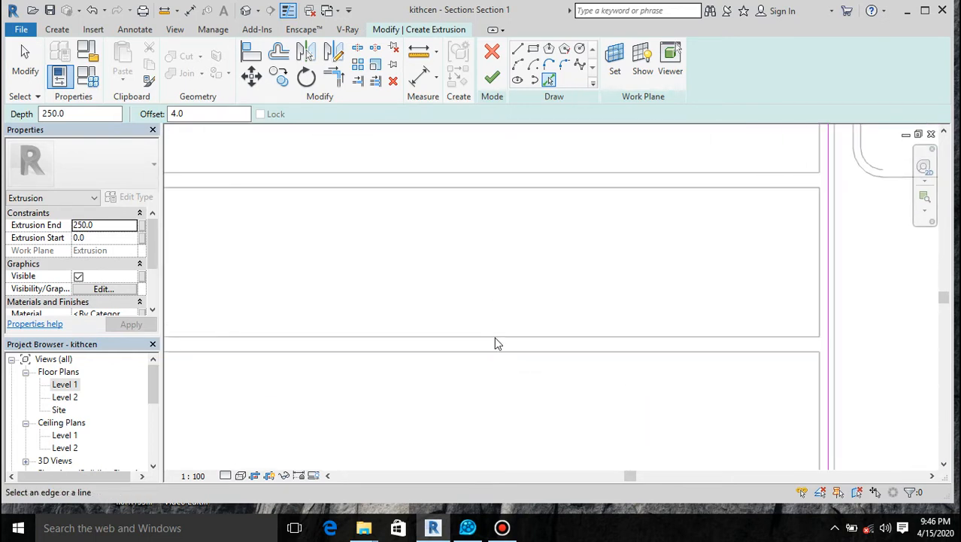
{"action": "scroll", "coordinate": [495, 376], "scroll_direction": "up", "scroll_amount": 3}
{"action": "left_click", "coordinate": [484, 300]}
{"action": "left_click", "coordinate": [484, 328]}
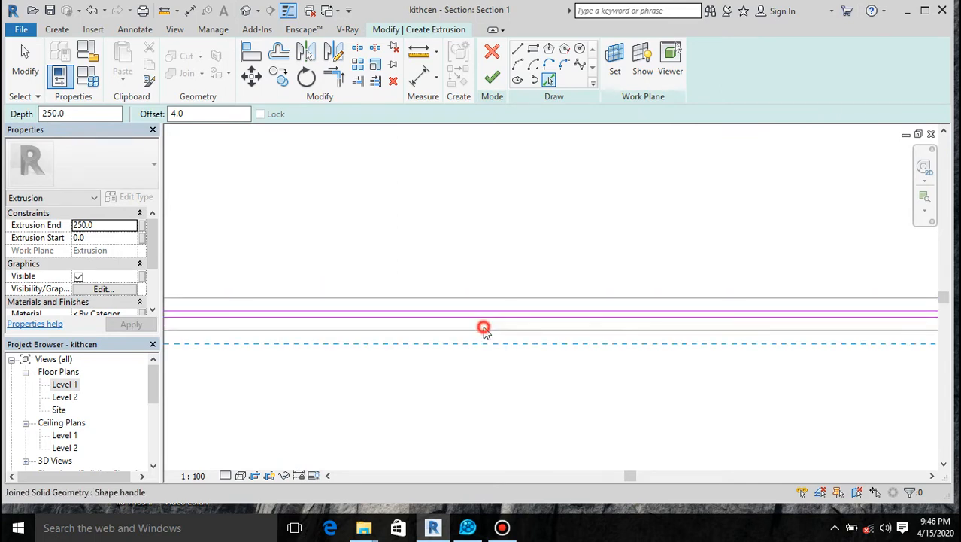
{"action": "scroll", "coordinate": [511, 340], "scroll_direction": "down", "scroll_amount": 6}
Add pairs of horizontal sketch lines offset 4.0 into the two uppermost gaps of the drawer stack
{"action": "scroll", "coordinate": [498, 244], "scroll_direction": "up", "scroll_amount": 1}
{"action": "scroll", "coordinate": [497, 241], "scroll_direction": "up", "scroll_amount": 5}
{"action": "left_click", "coordinate": [489, 189]}
{"action": "left_click", "coordinate": [488, 191]}
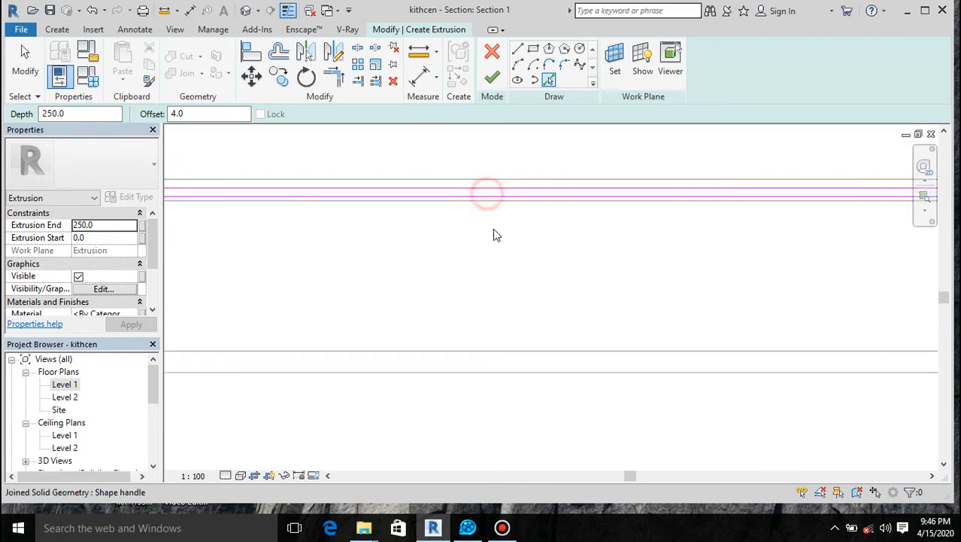
{"action": "left_click", "coordinate": [480, 367]}
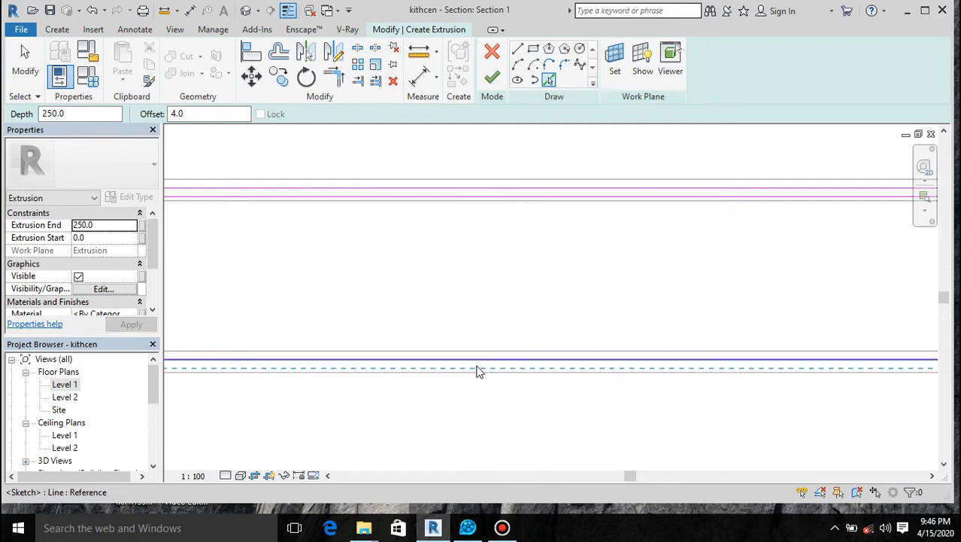
{"action": "scroll", "coordinate": [478, 387], "scroll_direction": "up", "scroll_amount": 5}
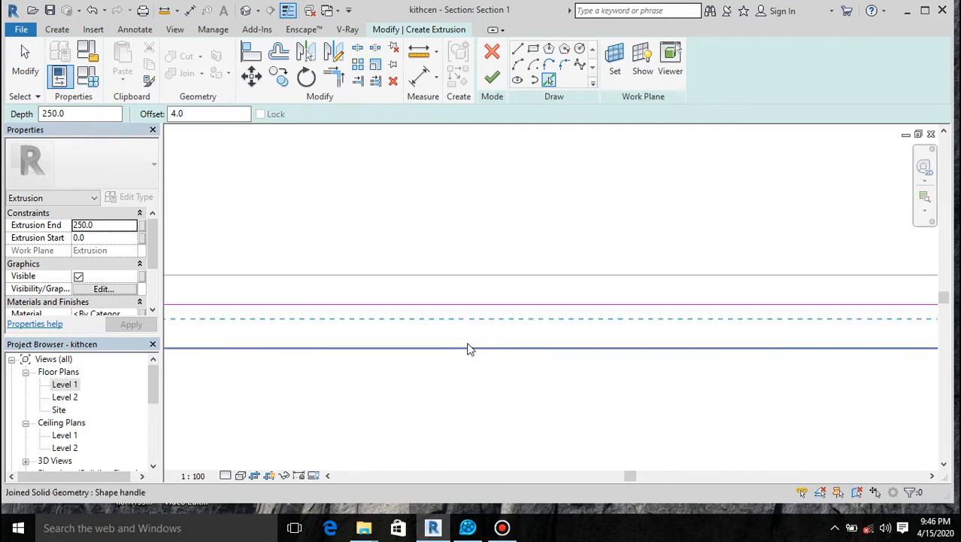
{"action": "scroll", "coordinate": [467, 346], "scroll_direction": "down", "scroll_amount": 5}
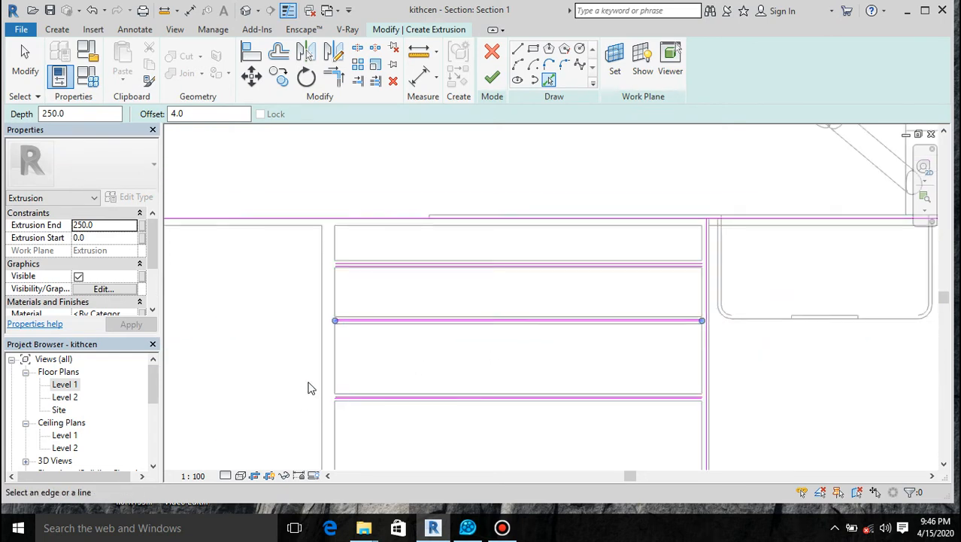
Add 4.0 offset vertical sketch lines from the left cabinet's right edge and the left edges of the top three drawers
{"action": "scroll", "coordinate": [309, 389], "scroll_direction": "up", "scroll_amount": 4}
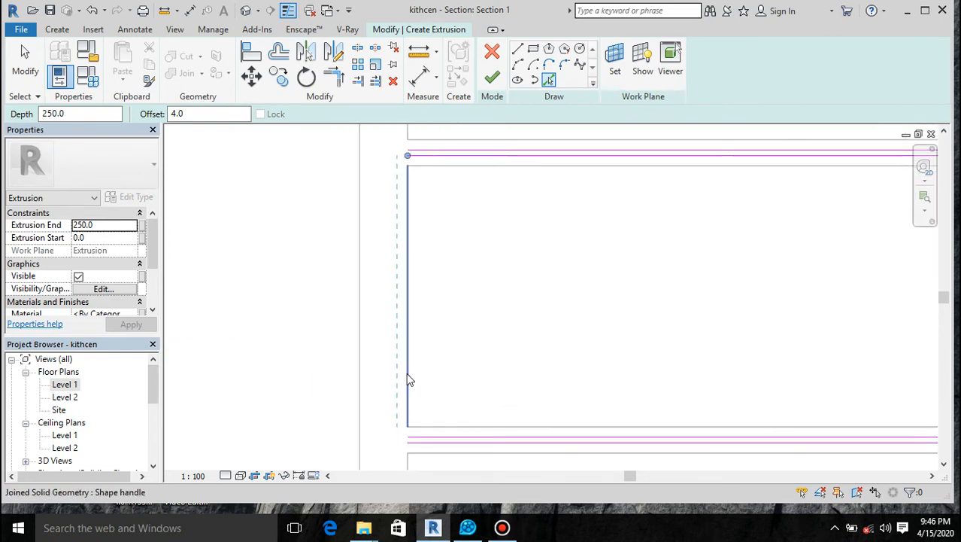
{"action": "left_click", "coordinate": [359, 370]}
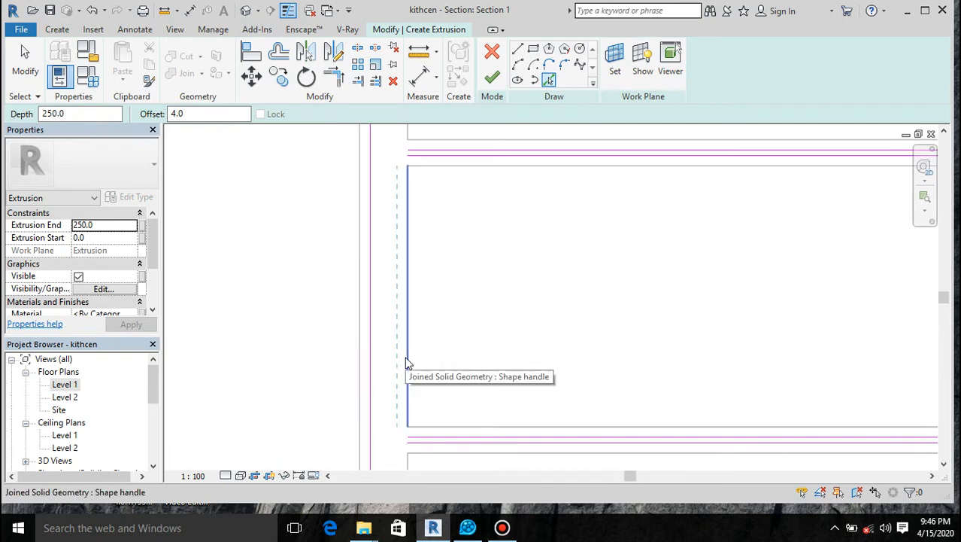
{"action": "left_click", "coordinate": [406, 364]}
{"action": "scroll", "coordinate": [451, 363], "scroll_direction": "down", "scroll_amount": 3}
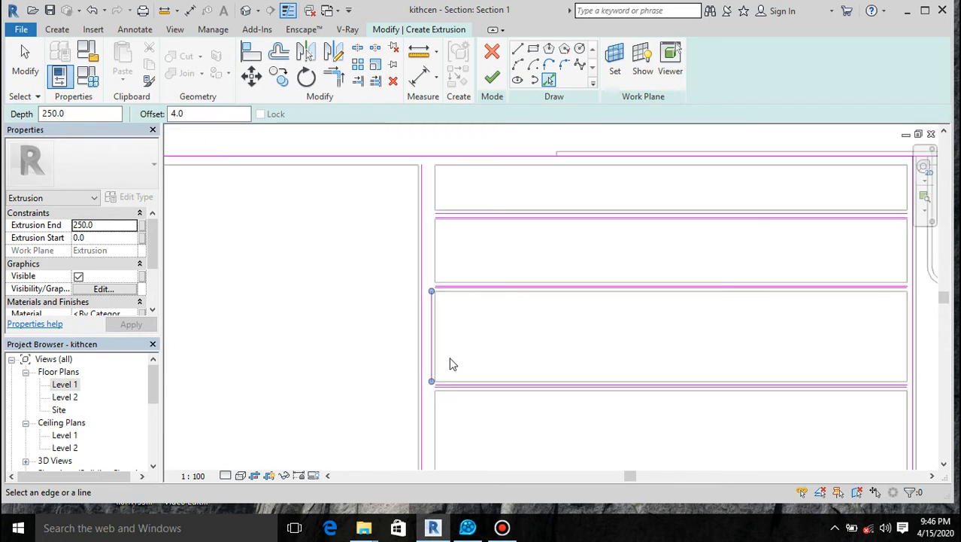
{"action": "left_click", "coordinate": [434, 256]}
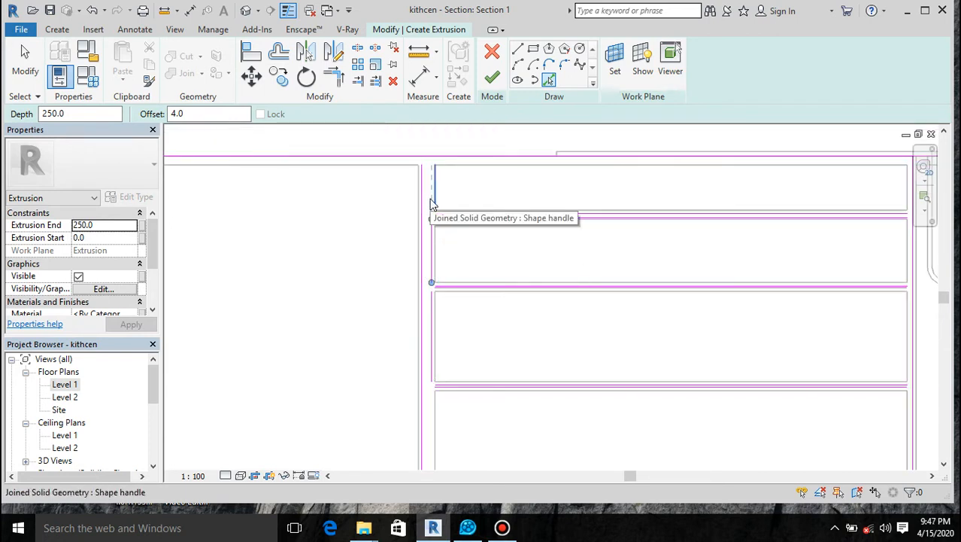
{"action": "scroll", "coordinate": [431, 205], "scroll_direction": "up", "scroll_amount": 1}
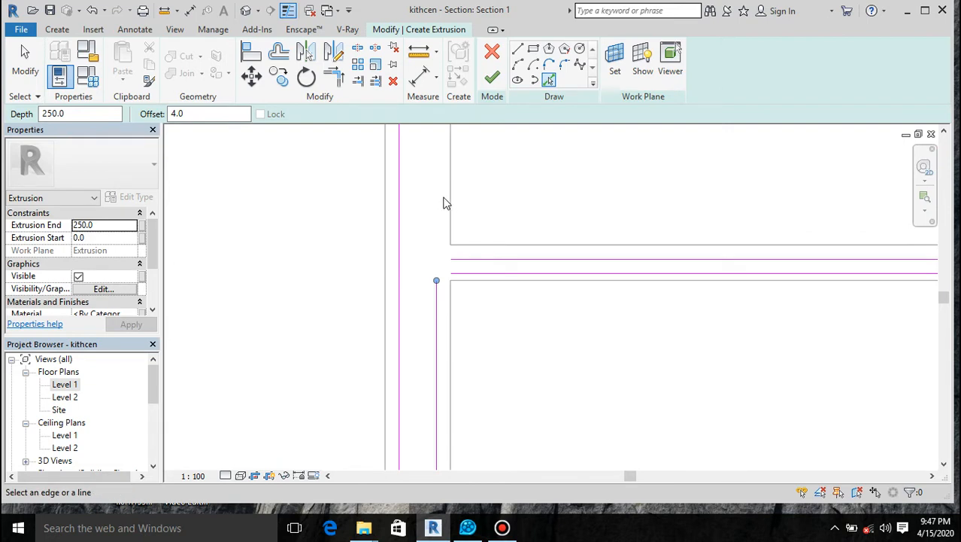
{"action": "left_click", "coordinate": [449, 200]}
{"action": "scroll", "coordinate": [494, 155], "scroll_direction": "down", "scroll_amount": 1}
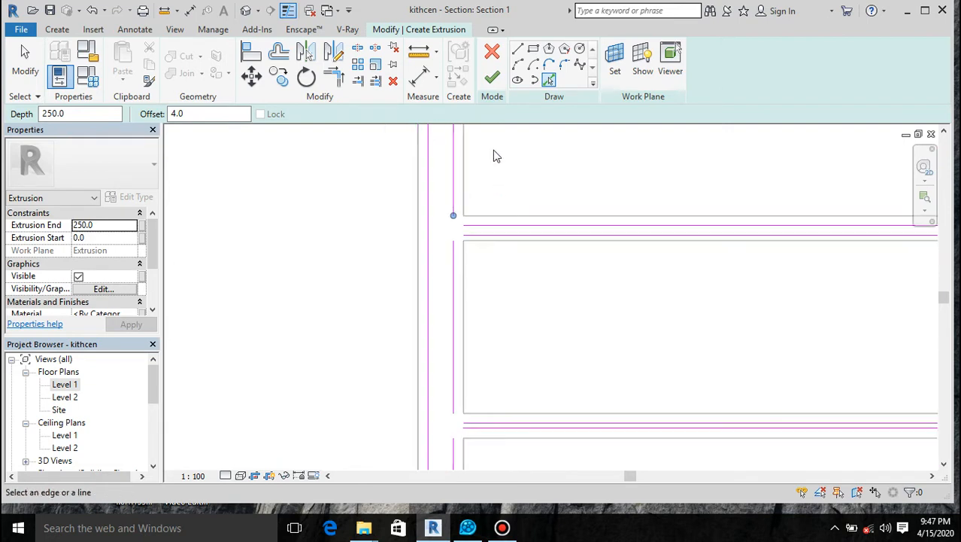
Add 4.0 offset vertical sketch lines along the left edges of the three lower drawers
{"action": "scroll", "coordinate": [492, 160], "scroll_direction": "down", "scroll_amount": 2}
{"action": "scroll", "coordinate": [439, 304], "scroll_direction": "down", "scroll_amount": 2}
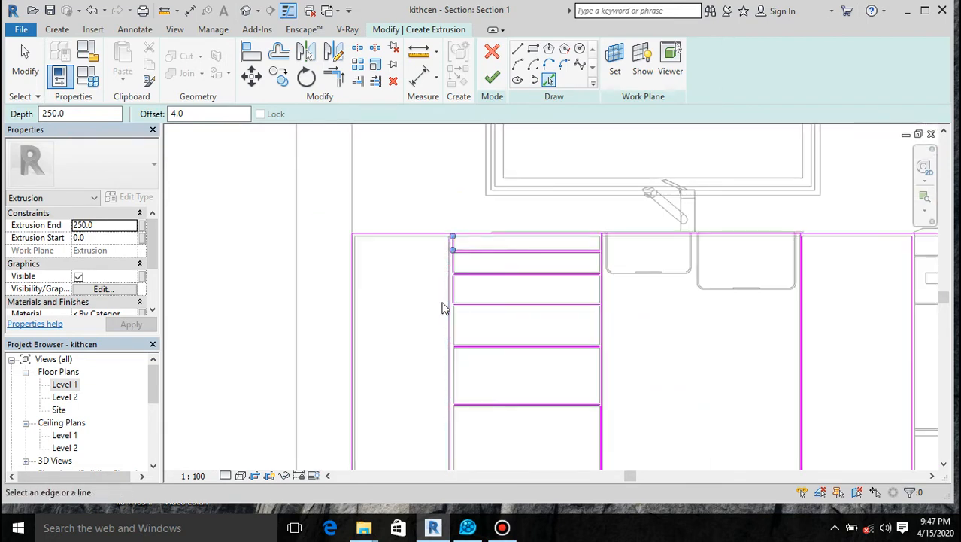
{"action": "scroll", "coordinate": [448, 353], "scroll_direction": "down", "scroll_amount": 1}
{"action": "scroll", "coordinate": [451, 365], "scroll_direction": "up", "scroll_amount": 5}
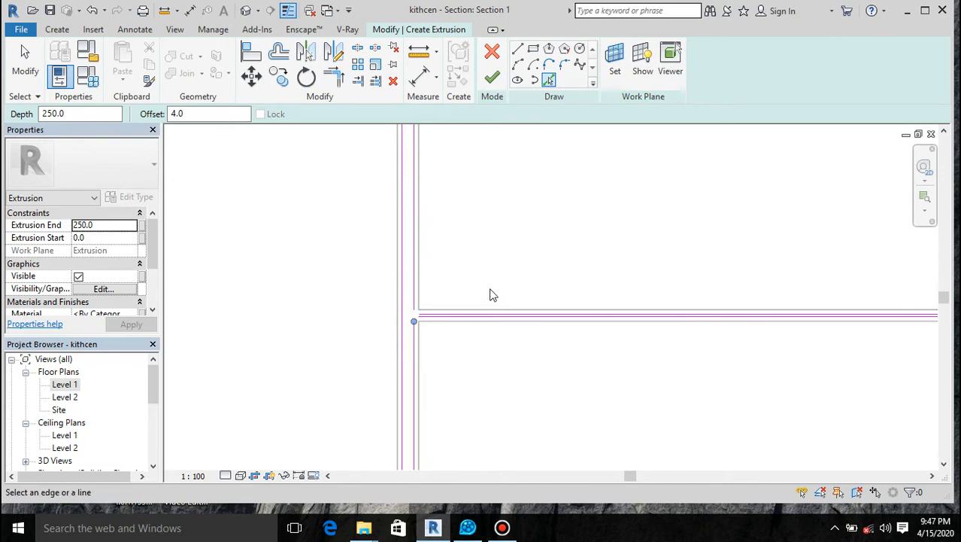
{"action": "scroll", "coordinate": [489, 294], "scroll_direction": "down", "scroll_amount": 4}
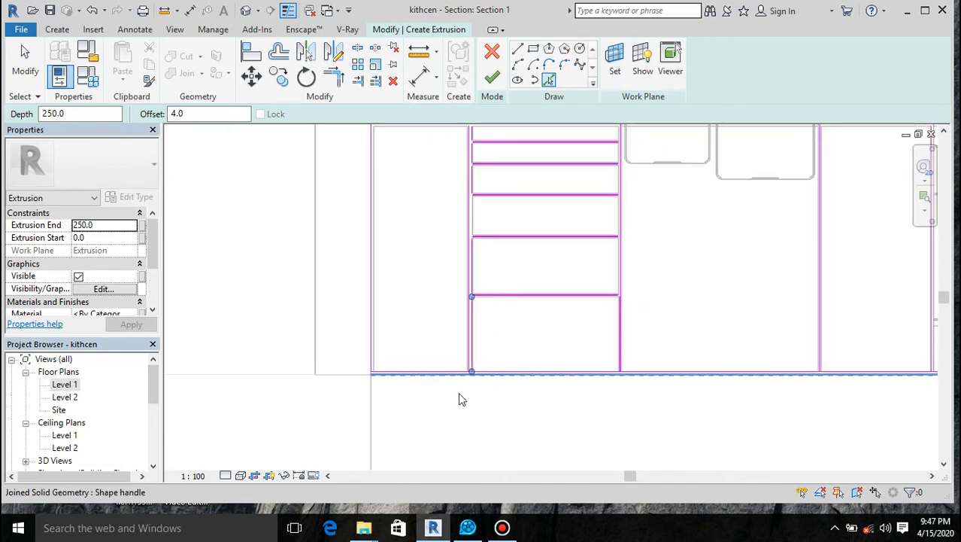
{"action": "scroll", "coordinate": [478, 210], "scroll_direction": "up", "scroll_amount": 4}
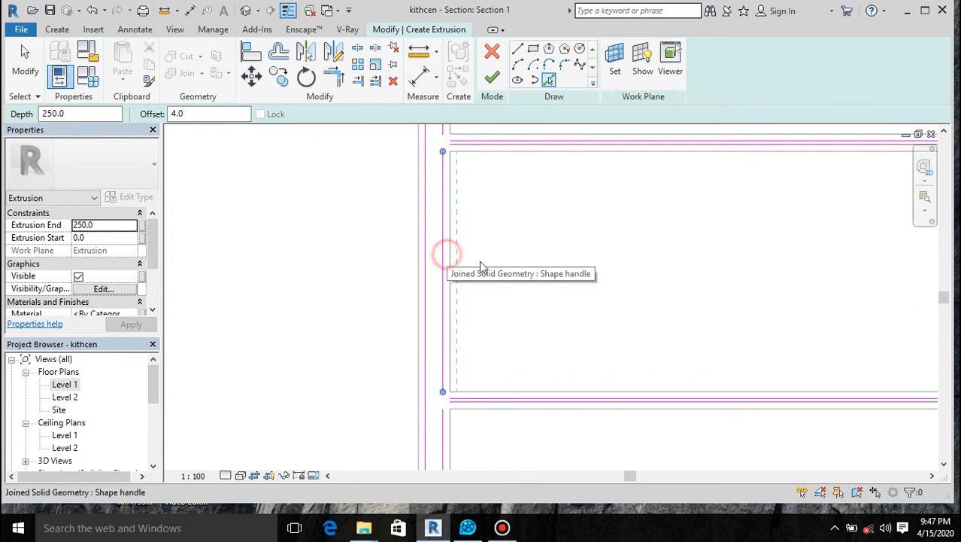
{"action": "scroll", "coordinate": [535, 322], "scroll_direction": "down", "scroll_amount": 2}
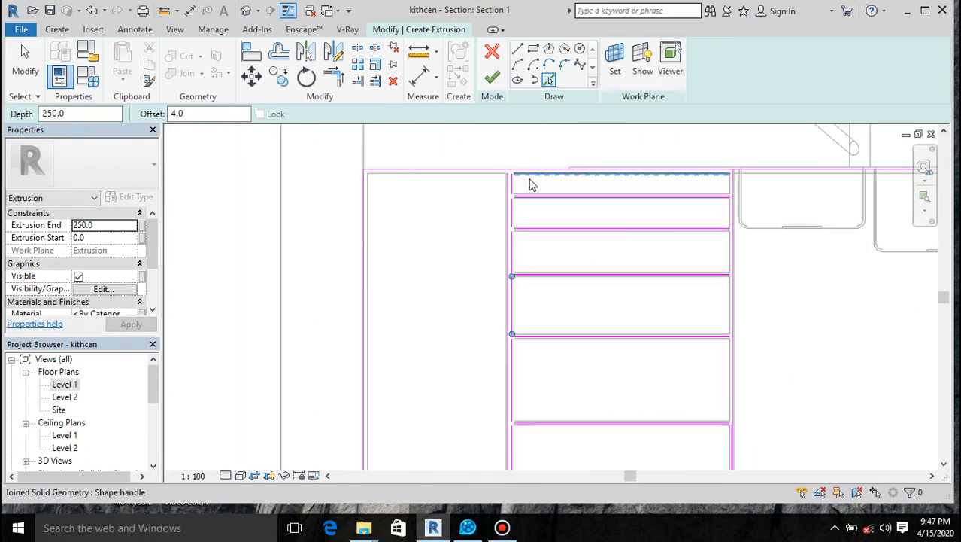
{"action": "scroll", "coordinate": [531, 183], "scroll_direction": "up", "scroll_amount": 3}
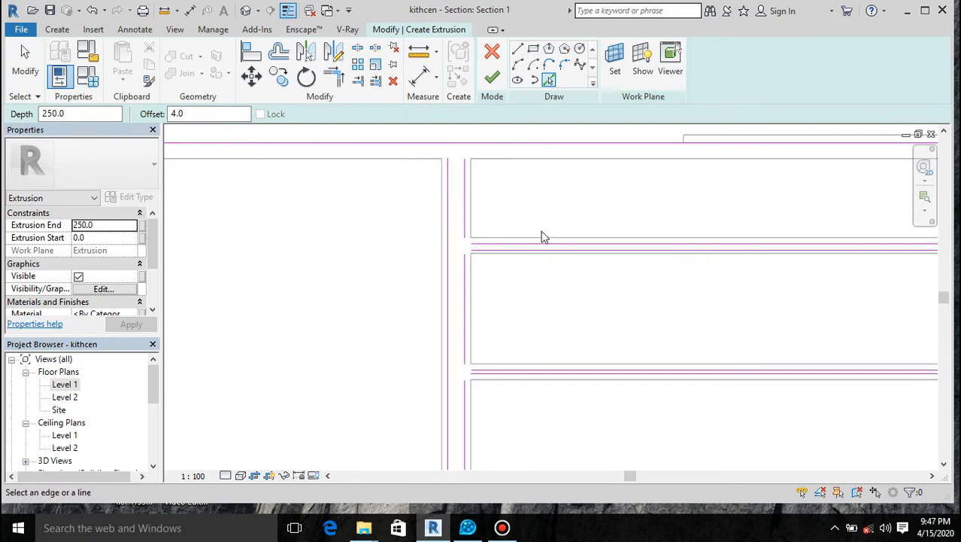
{"action": "scroll", "coordinate": [495, 242], "scroll_direction": "up", "scroll_amount": 1}
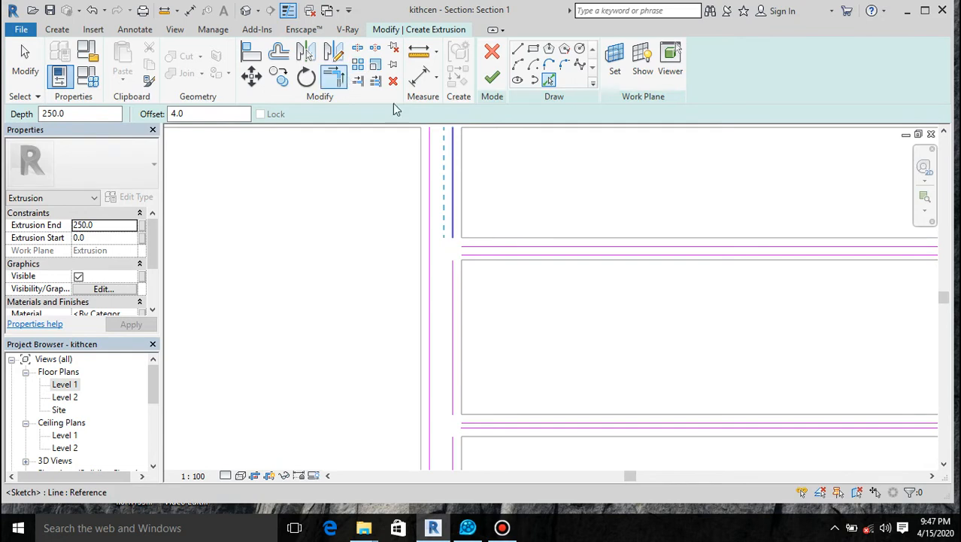
{"action": "scroll", "coordinate": [482, 255], "scroll_direction": "down", "scroll_amount": 1}
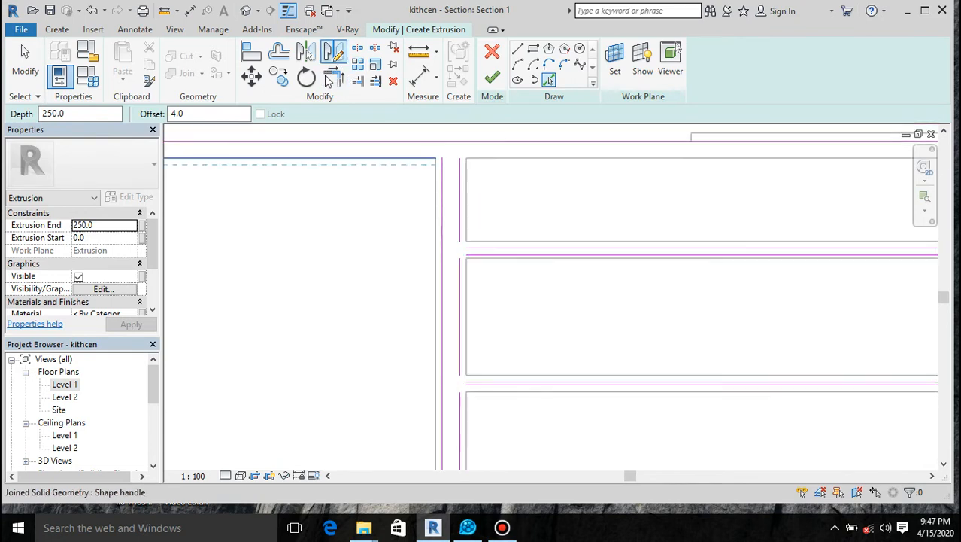
{"action": "left_click", "coordinate": [333, 77]}
{"action": "scroll", "coordinate": [384, 228], "scroll_direction": "down", "scroll_amount": 3}
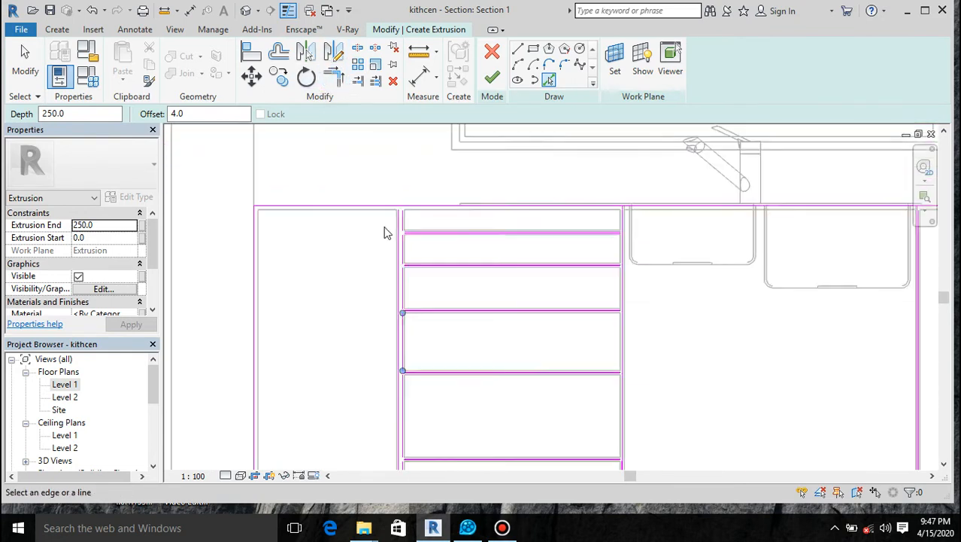
{"action": "scroll", "coordinate": [270, 238], "scroll_direction": "up", "scroll_amount": 5}
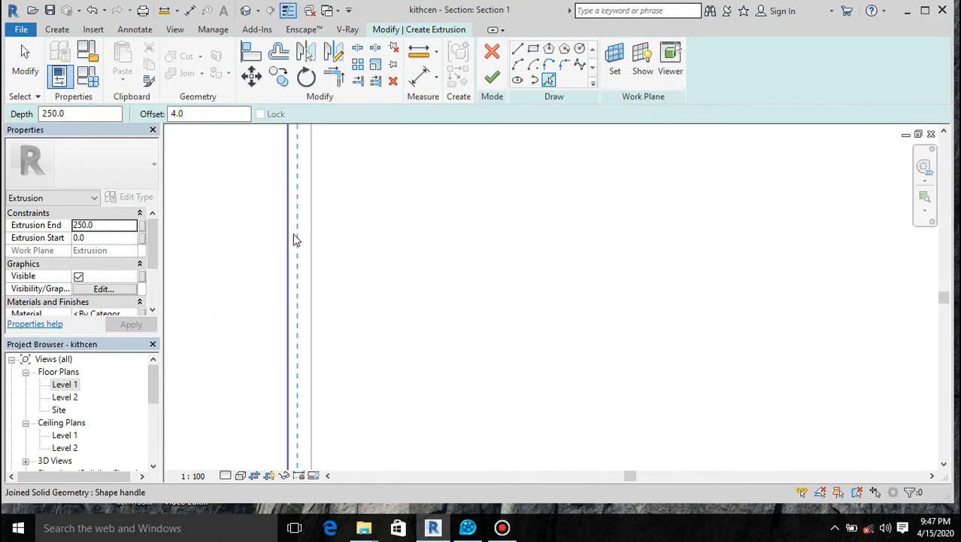
{"action": "scroll", "coordinate": [363, 248], "scroll_direction": "down", "scroll_amount": 5}
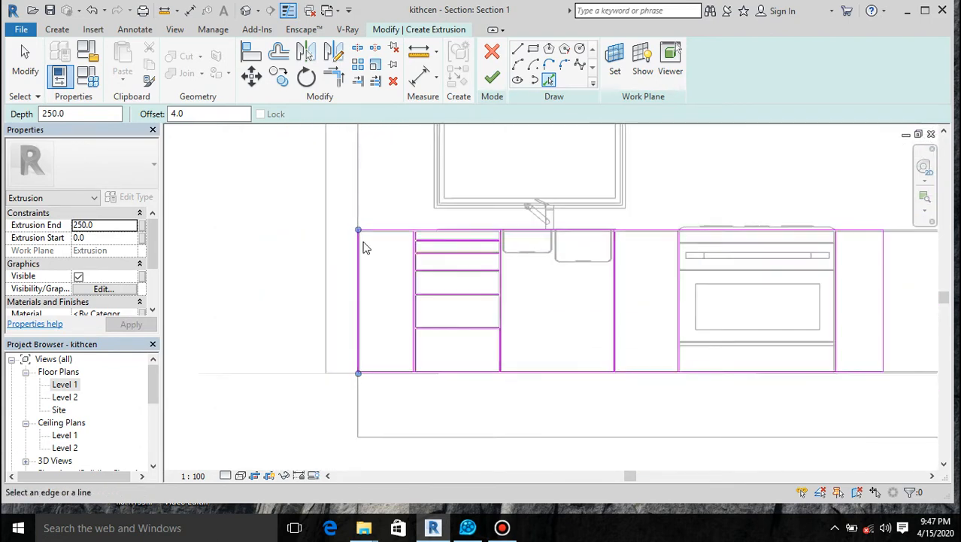
{"action": "scroll", "coordinate": [500, 365], "scroll_direction": "up", "scroll_amount": 5}
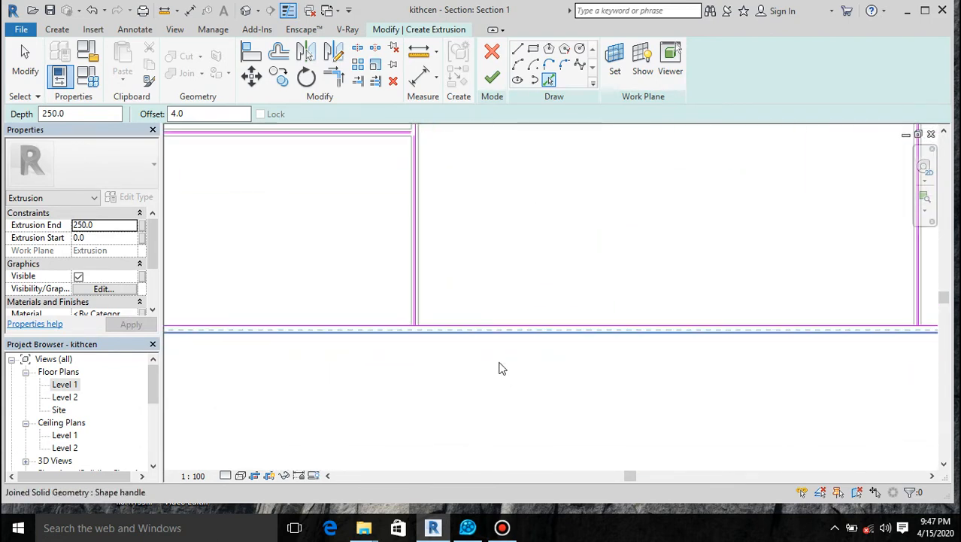
{"action": "scroll", "coordinate": [455, 348], "scroll_direction": "down", "scroll_amount": 2}
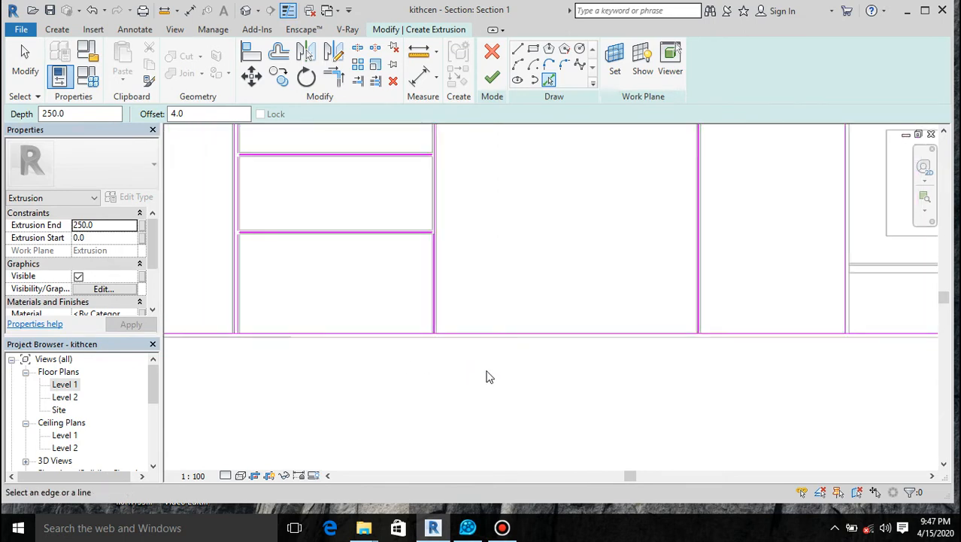
Split the bottom sketch line inside the gap between the drawer stack and the sink cabinet
{"action": "left_click", "coordinate": [333, 78]}
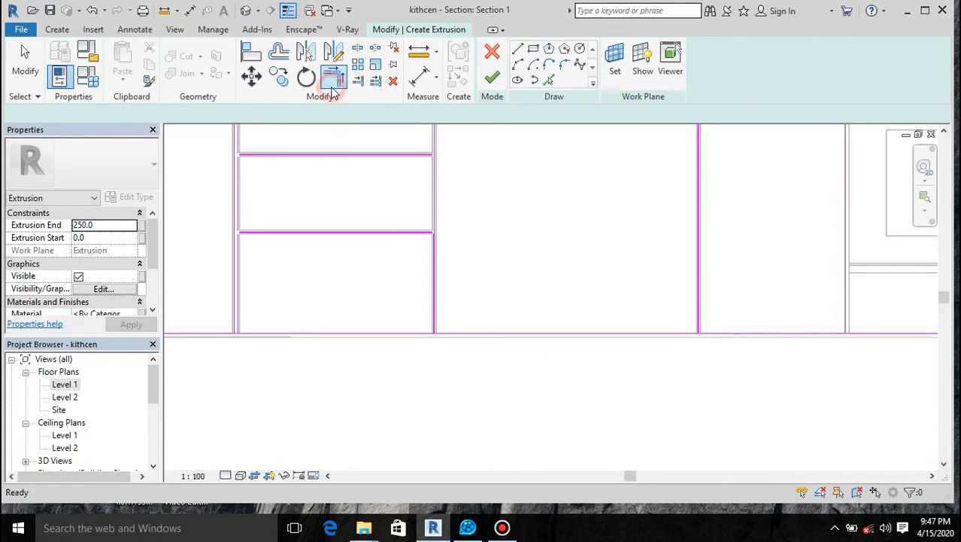
{"action": "left_click", "coordinate": [333, 81]}
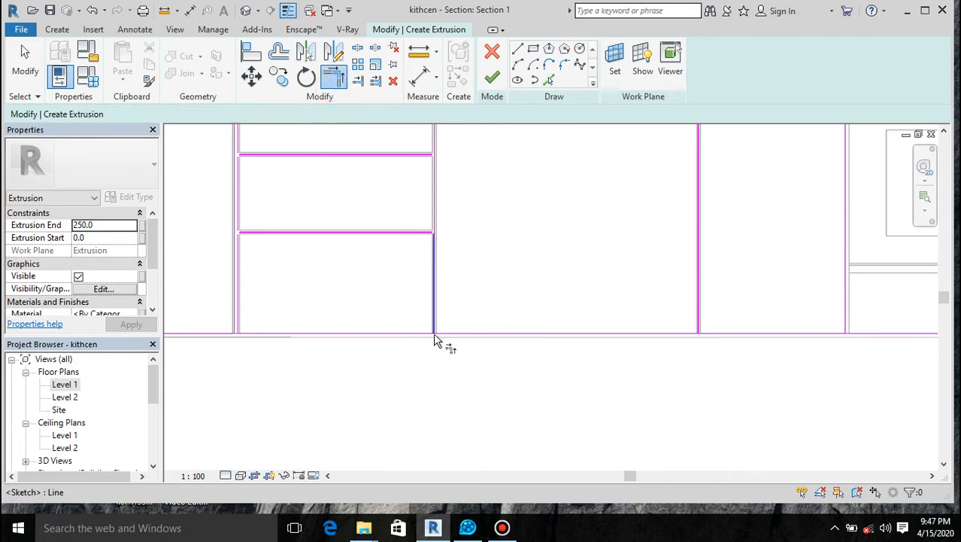
{"action": "scroll", "coordinate": [434, 341], "scroll_direction": "up", "scroll_amount": 4}
{"action": "scroll", "coordinate": [443, 361], "scroll_direction": "up", "scroll_amount": 2}
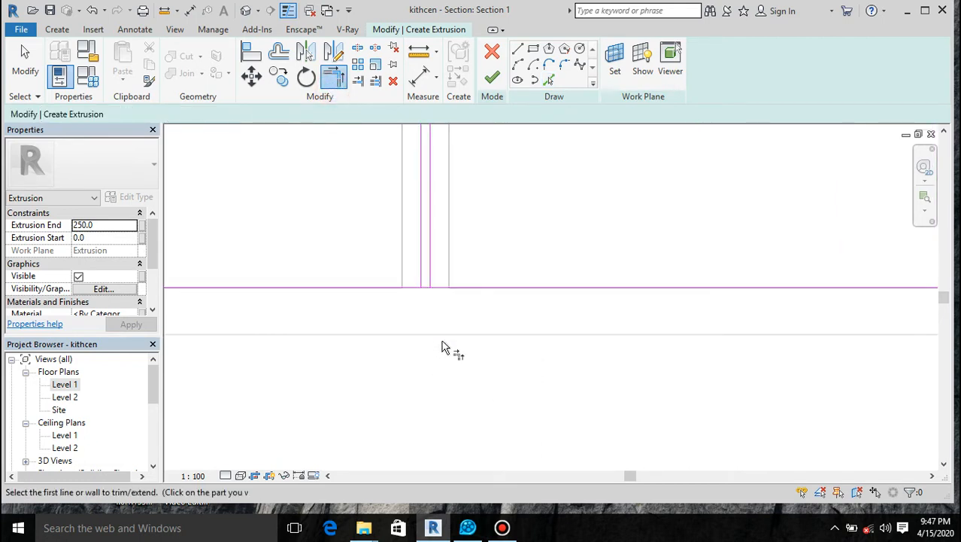
{"action": "left_click", "coordinate": [357, 47]}
{"action": "scroll", "coordinate": [426, 287], "scroll_direction": "up", "scroll_amount": 3}
{"action": "left_click", "coordinate": [425, 288]}
Trim the split bottom line into corners with the two vertical sketch lines between the drawer stack and the sink cabinet
{"action": "left_click", "coordinate": [336, 77]}
{"action": "left_click", "coordinate": [396, 289]}
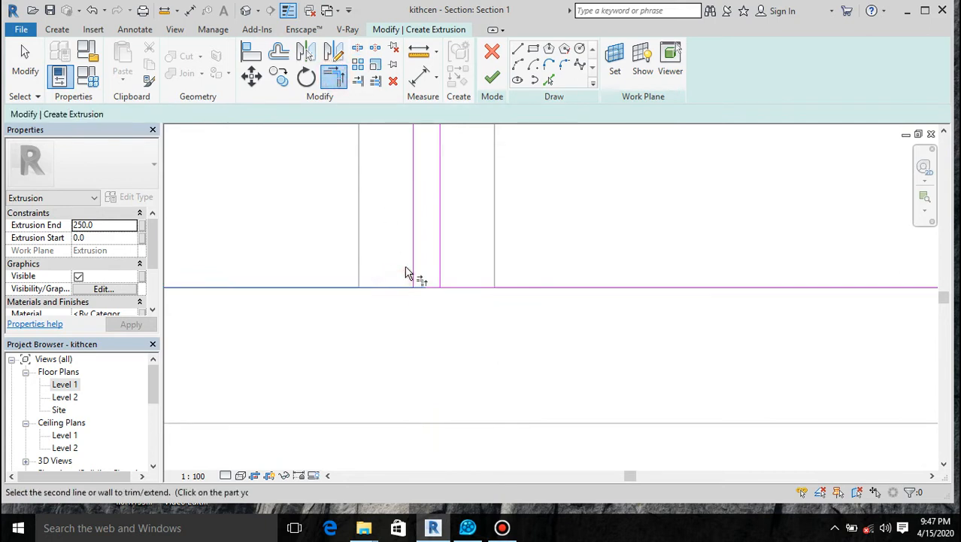
{"action": "left_click", "coordinate": [410, 269]}
{"action": "left_click", "coordinate": [413, 272]}
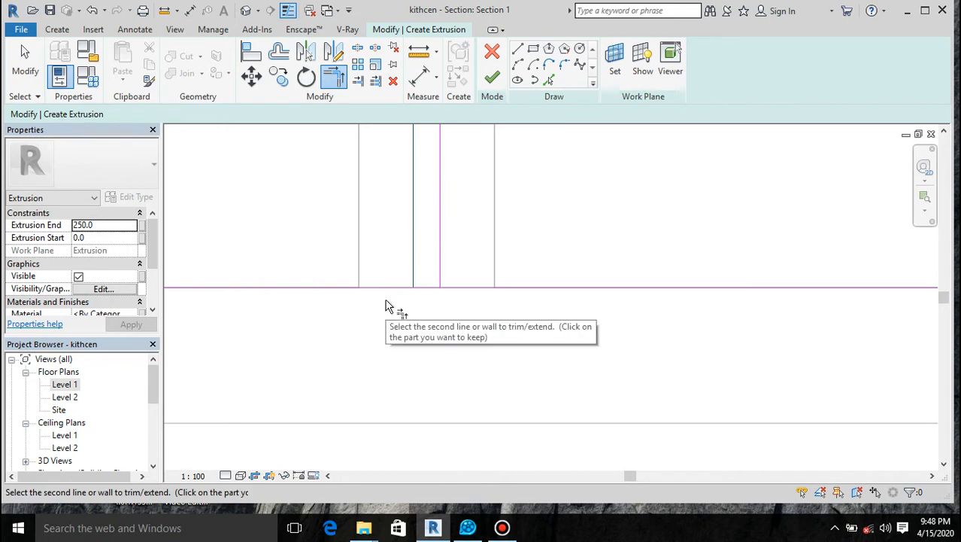
{"action": "key", "text": "Escape"}
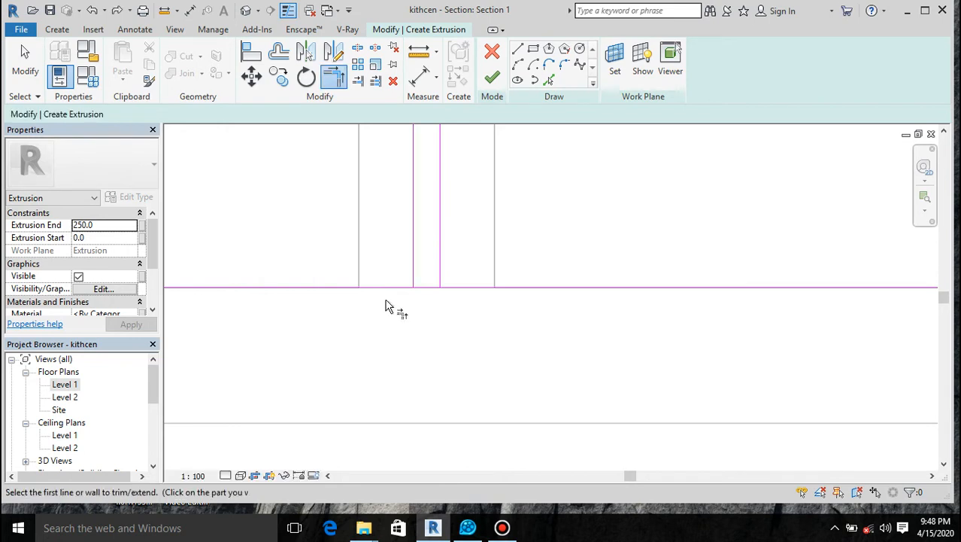
{"action": "left_click", "coordinate": [453, 290]}
{"action": "left_click", "coordinate": [441, 274]}
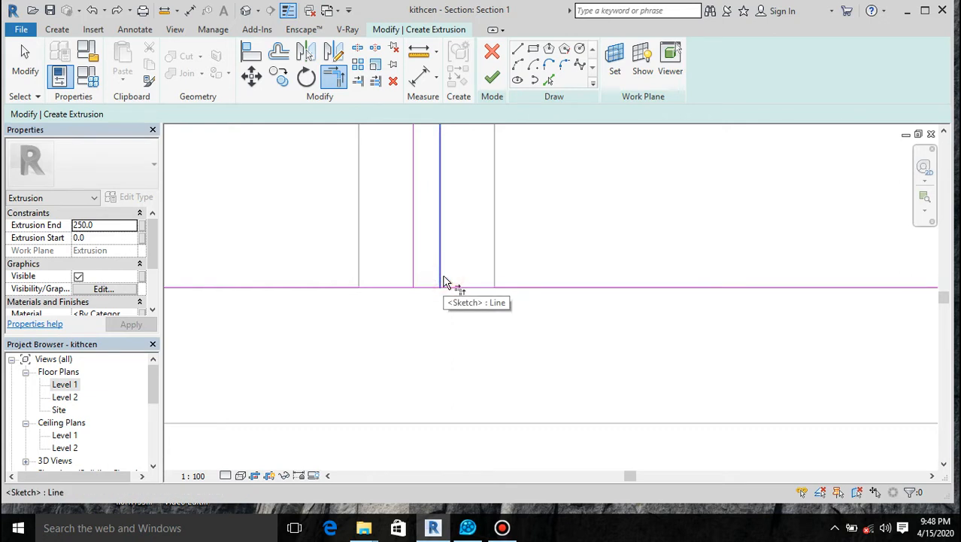
{"action": "key", "text": "Escape"}
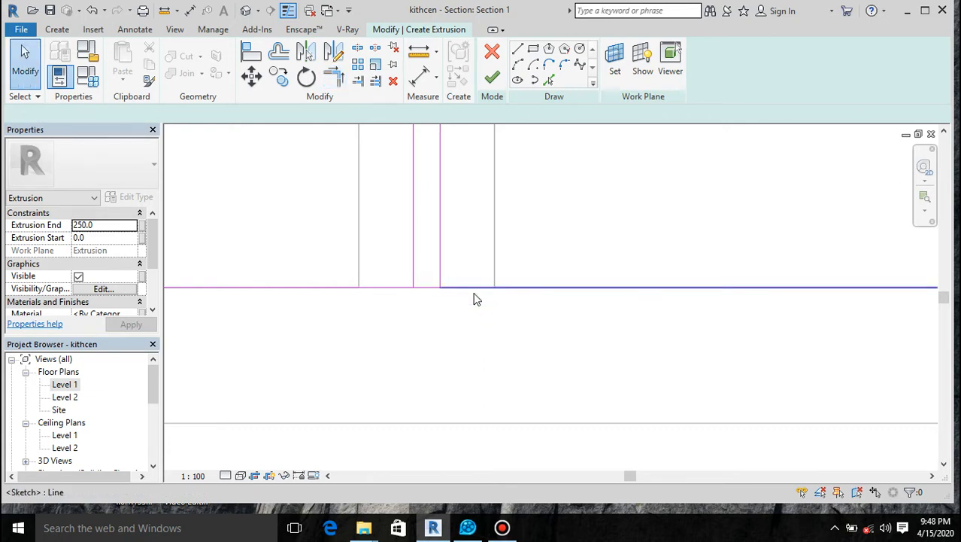
Pull the end of the bottom line under the drawers back to the left vertical line of the gap
{"action": "left_click", "coordinate": [433, 292]}
{"action": "scroll", "coordinate": [434, 292], "scroll_direction": "up", "scroll_amount": 2}
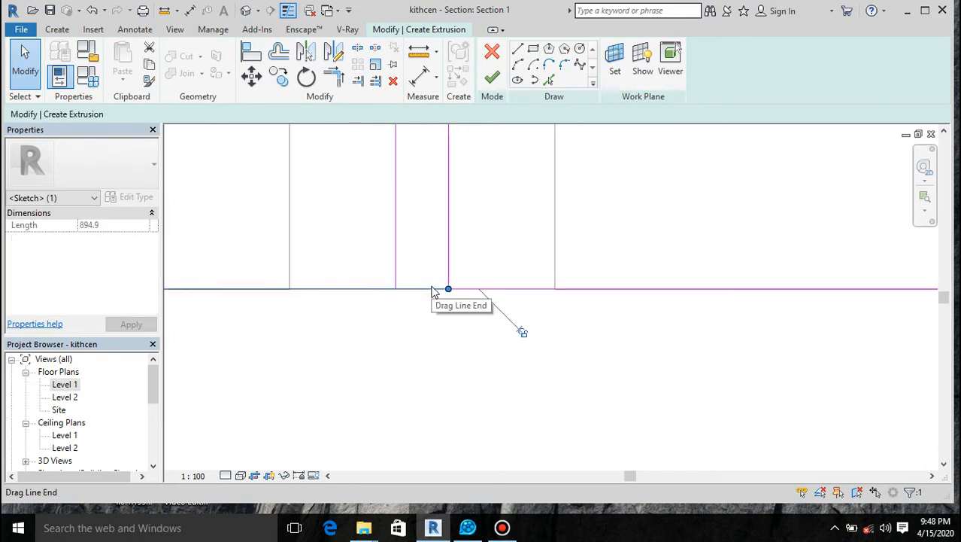
{"action": "left_click_drag", "start_coordinate": [447, 289], "coordinate": [397, 289]}
{"action": "scroll", "coordinate": [516, 324], "scroll_direction": "down", "scroll_amount": 2}
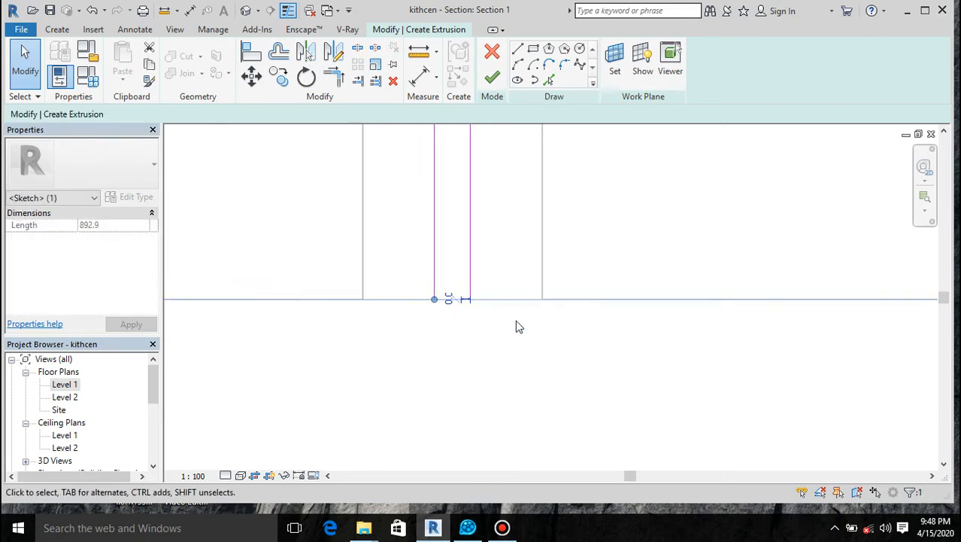
Split the bottom sketch line in the gap right of the sink cabinet, about 1.1 from the gap's left vertical line
{"action": "left_click", "coordinate": [360, 51]}
{"action": "scroll", "coordinate": [340, 295], "scroll_direction": "down", "scroll_amount": 3}
{"action": "scroll", "coordinate": [335, 301], "scroll_direction": "down", "scroll_amount": 8}
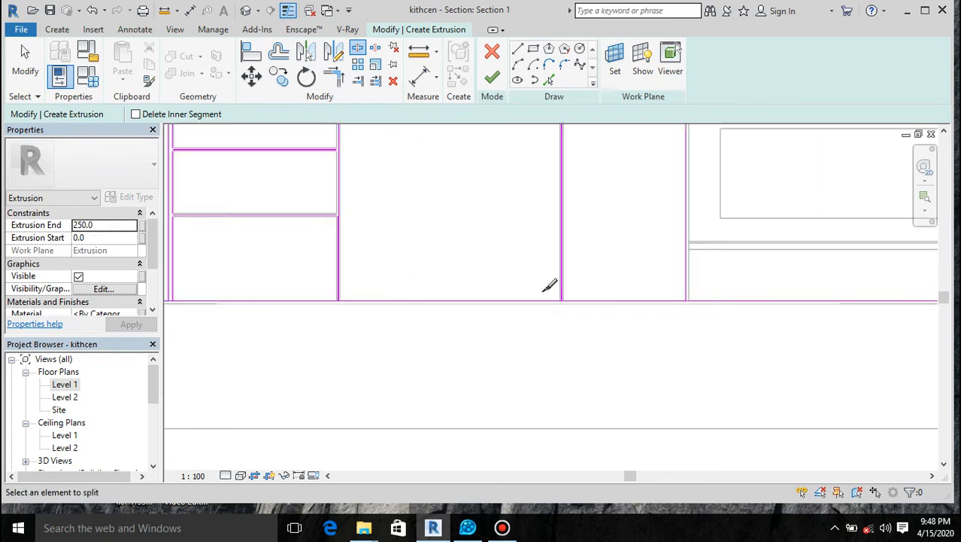
{"action": "scroll", "coordinate": [579, 385], "scroll_direction": "up", "scroll_amount": 1}
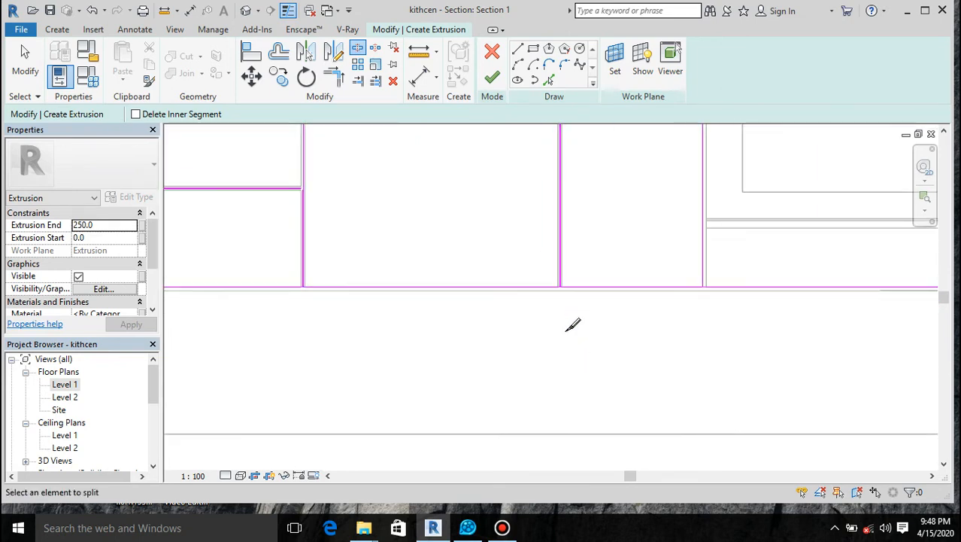
{"action": "scroll", "coordinate": [573, 324], "scroll_direction": "up", "scroll_amount": 5}
{"action": "scroll", "coordinate": [536, 317], "scroll_direction": "up", "scroll_amount": 3}
{"action": "left_click", "coordinate": [558, 274]}
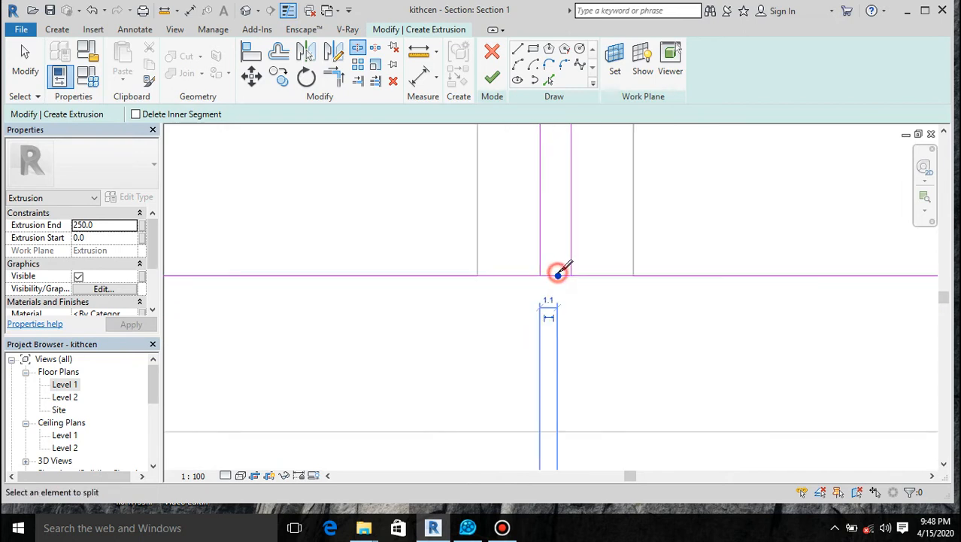
Trim the sink cabinet's bottom line to the gap's left vertical line and move the remaining bottom line's start to the right vertical line
{"action": "left_click", "coordinate": [333, 76]}
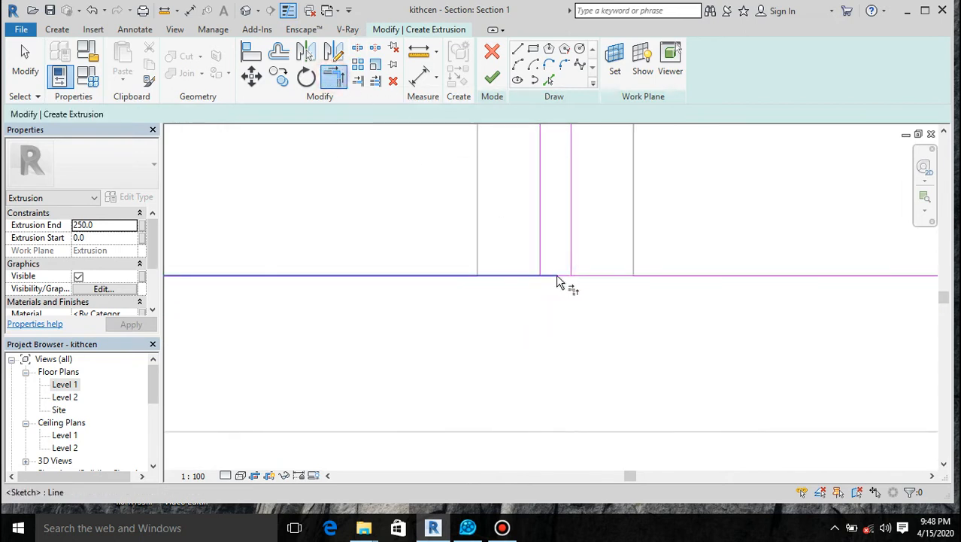
{"action": "left_click", "coordinate": [525, 275]}
{"action": "left_click", "coordinate": [538, 267]}
{"action": "key", "text": "Escape"}
{"action": "key", "text": "Escape"}
{"action": "left_click", "coordinate": [585, 276]}
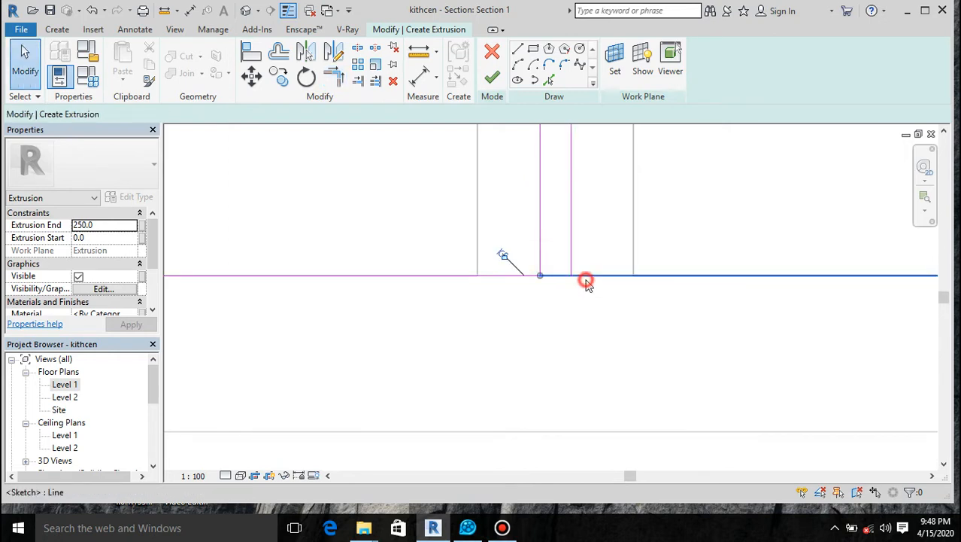
{"action": "left_click_drag", "start_coordinate": [540, 278], "coordinate": [571, 275]}
Split the bottom sketch line about 332.5 from the oven's left edge, and split the top sketch line above the oven
{"action": "scroll", "coordinate": [513, 208], "scroll_direction": "down", "scroll_amount": 5}
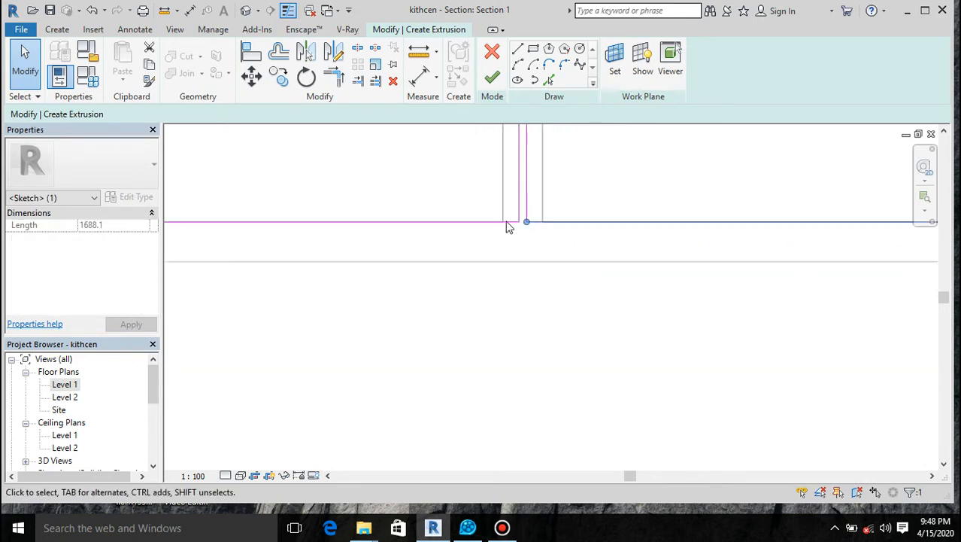
{"action": "scroll", "coordinate": [485, 330], "scroll_direction": "down", "scroll_amount": 4}
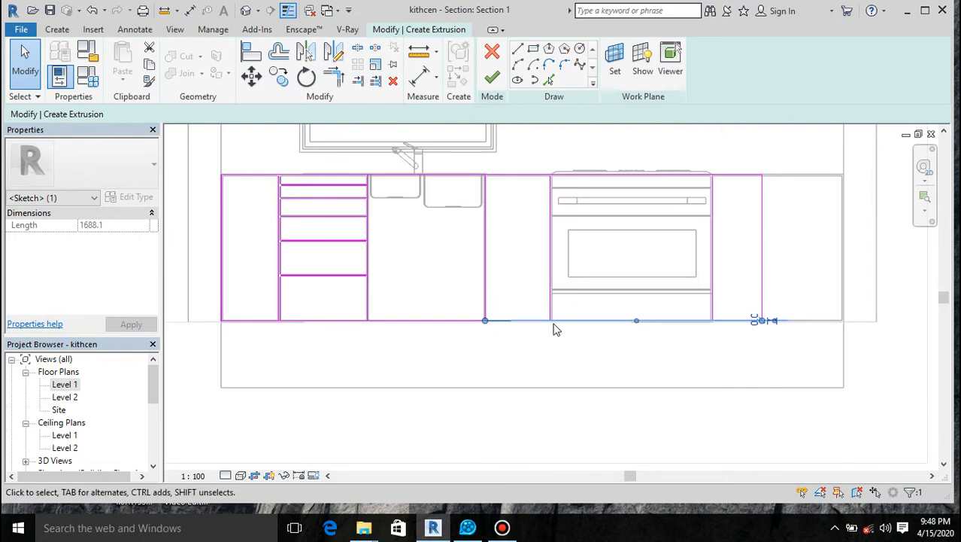
{"action": "scroll", "coordinate": [551, 320], "scroll_direction": "up", "scroll_amount": 5}
{"action": "scroll", "coordinate": [481, 312], "scroll_direction": "down", "scroll_amount": 4}
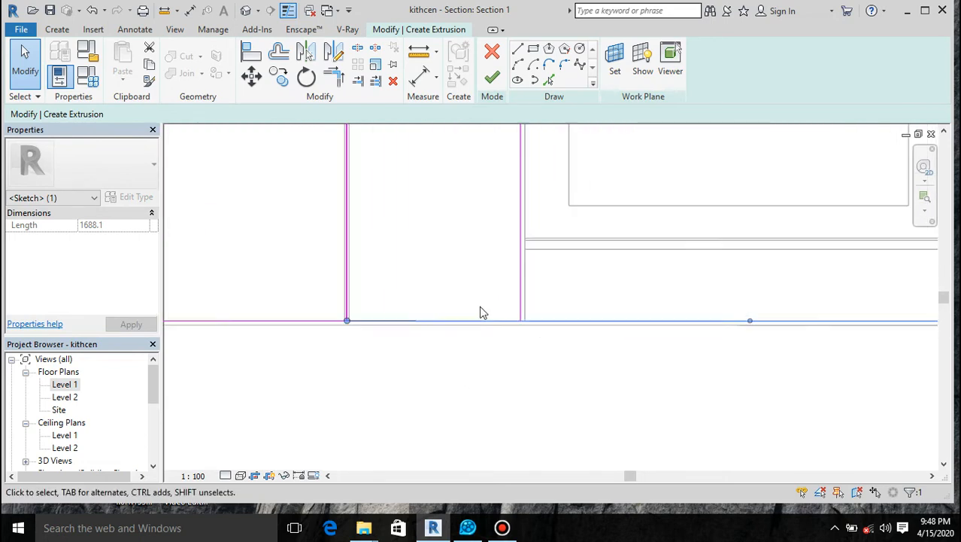
{"action": "left_click", "coordinate": [358, 50]}
{"action": "left_click", "coordinate": [561, 311]}
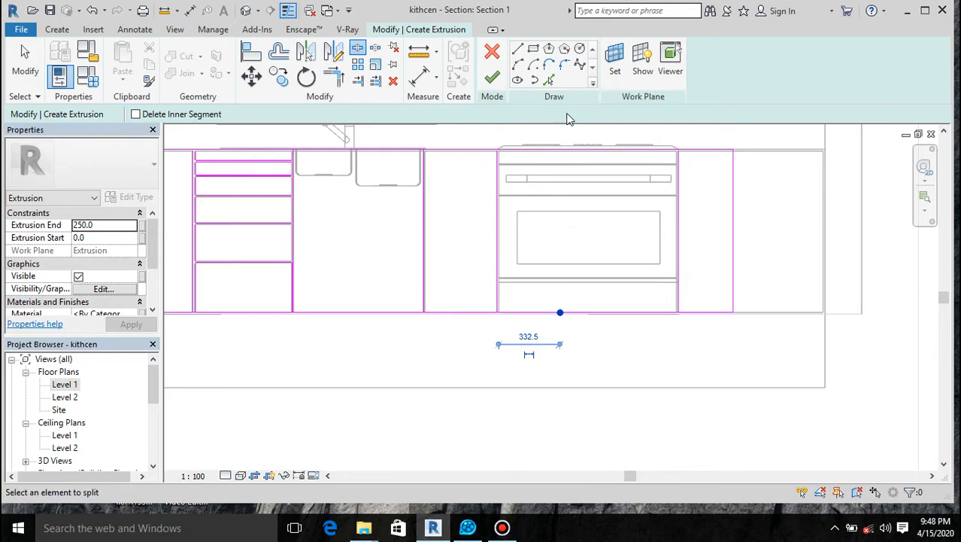
{"action": "left_click", "coordinate": [579, 150]}
{"action": "left_click", "coordinate": [385, 150]}
Trim the top and bottom sketch lines to corners with the vertical sketch line at the oven's left edge
{"action": "left_click", "coordinate": [343, 79]}
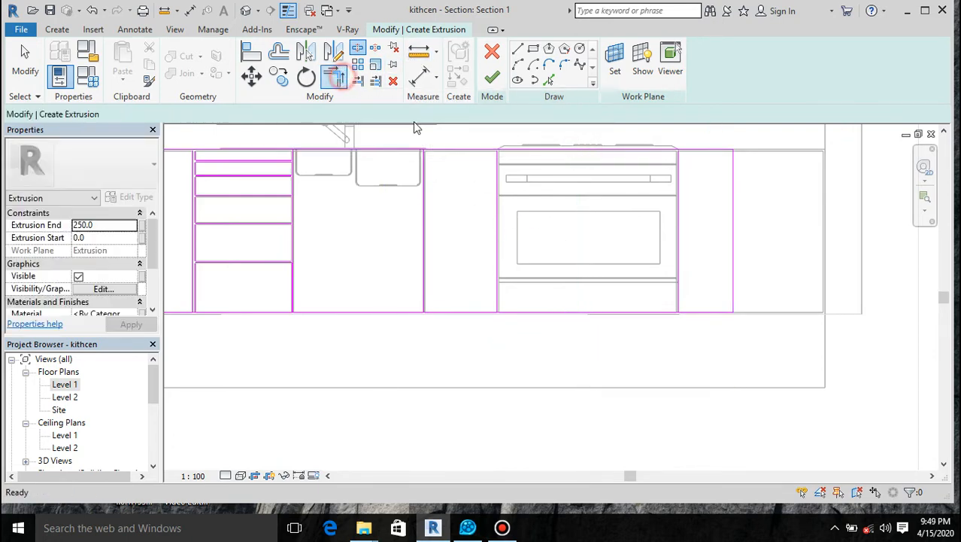
{"action": "left_click", "coordinate": [470, 151]}
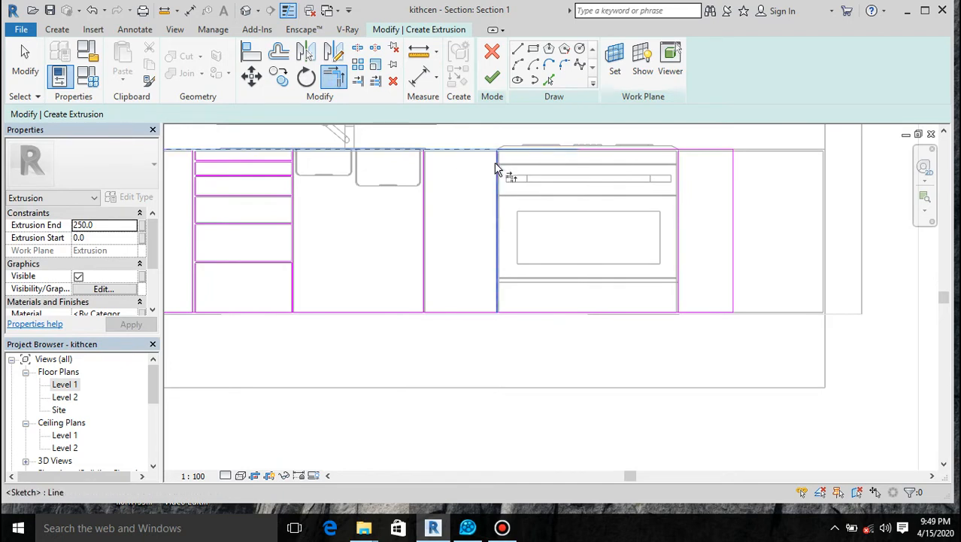
{"action": "left_click", "coordinate": [498, 164]}
{"action": "left_click", "coordinate": [488, 313]}
{"action": "left_click", "coordinate": [499, 301]}
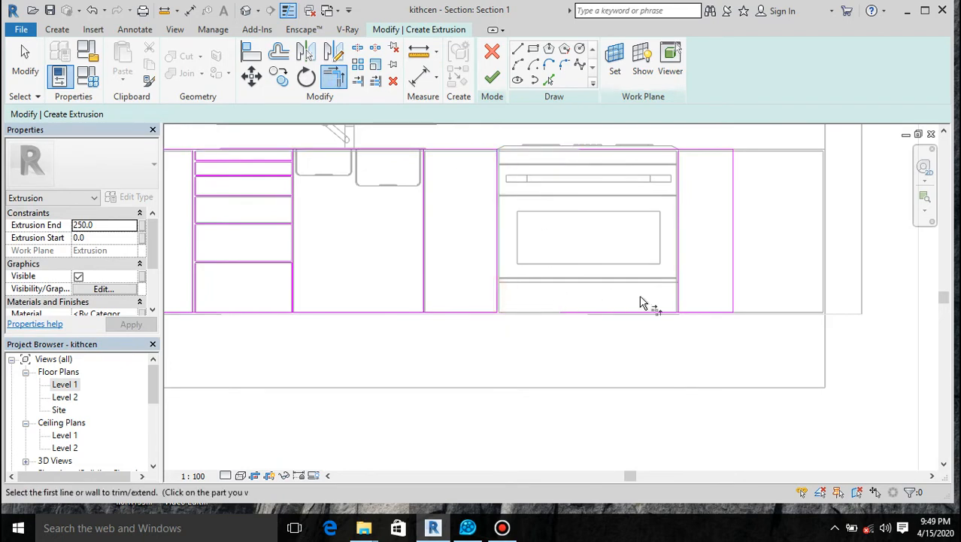
Trim the bottom and top sketch lines right of the oven to the vertical line at its right edge
{"action": "left_click", "coordinate": [696, 312]}
{"action": "left_click", "coordinate": [679, 303]}
{"action": "left_click", "coordinate": [701, 149]}
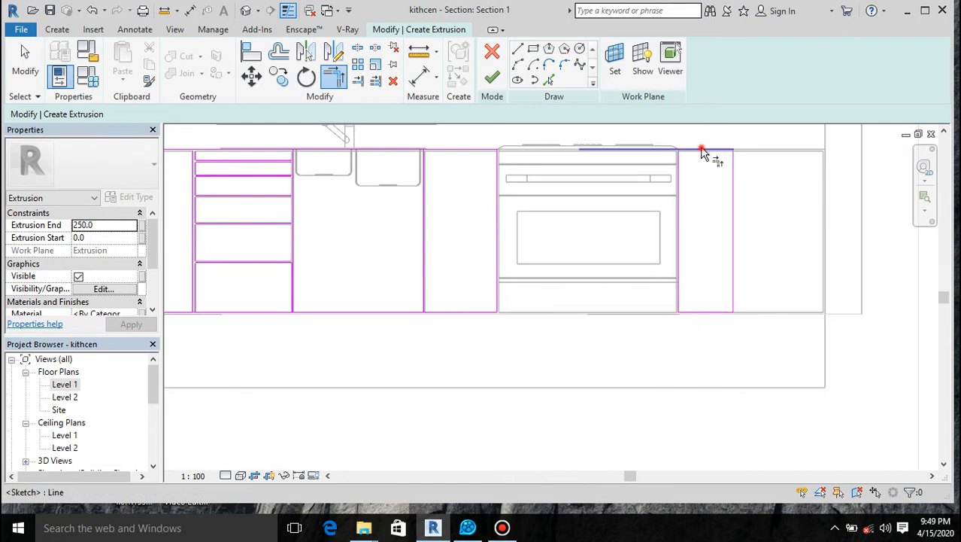
{"action": "left_click", "coordinate": [678, 180]}
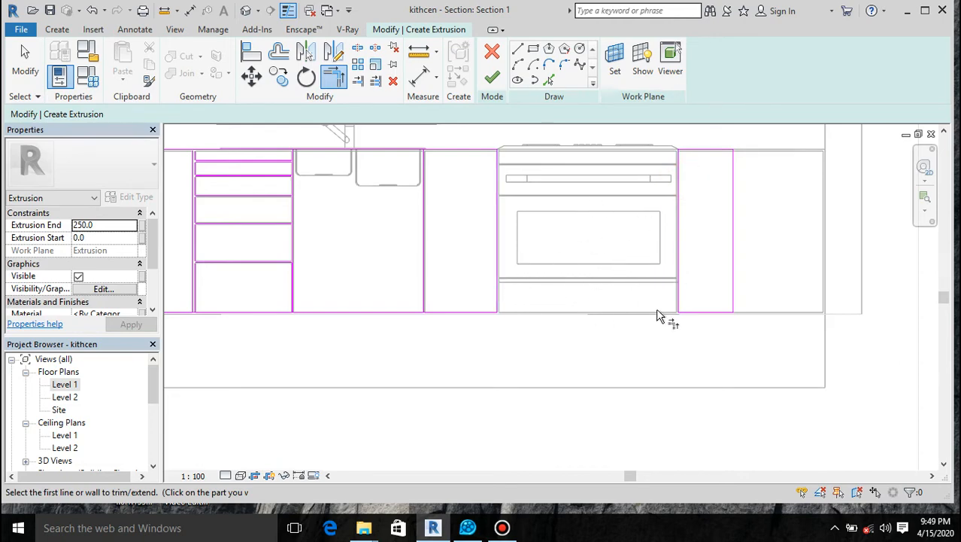
{"action": "scroll", "coordinate": [655, 310], "scroll_direction": "down", "scroll_amount": 3}
{"action": "scroll", "coordinate": [462, 234], "scroll_direction": "up", "scroll_amount": 5}
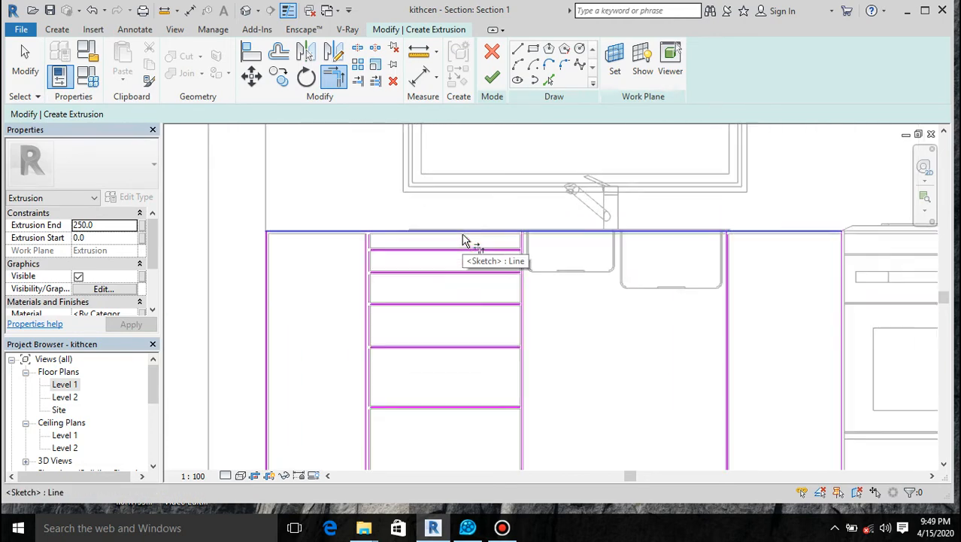
{"action": "scroll", "coordinate": [477, 289], "scroll_direction": "up", "scroll_amount": 3}
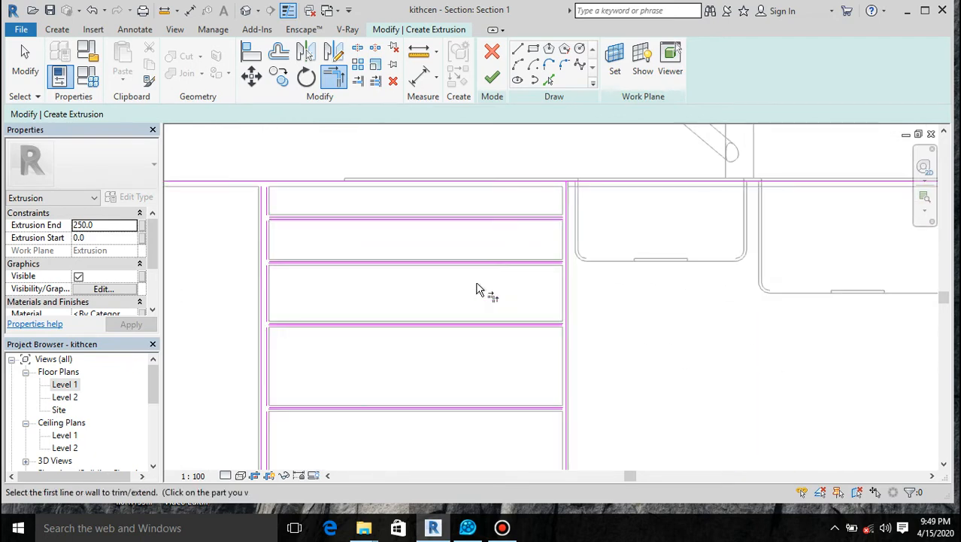
{"action": "scroll", "coordinate": [546, 209], "scroll_direction": "up", "scroll_amount": 4}
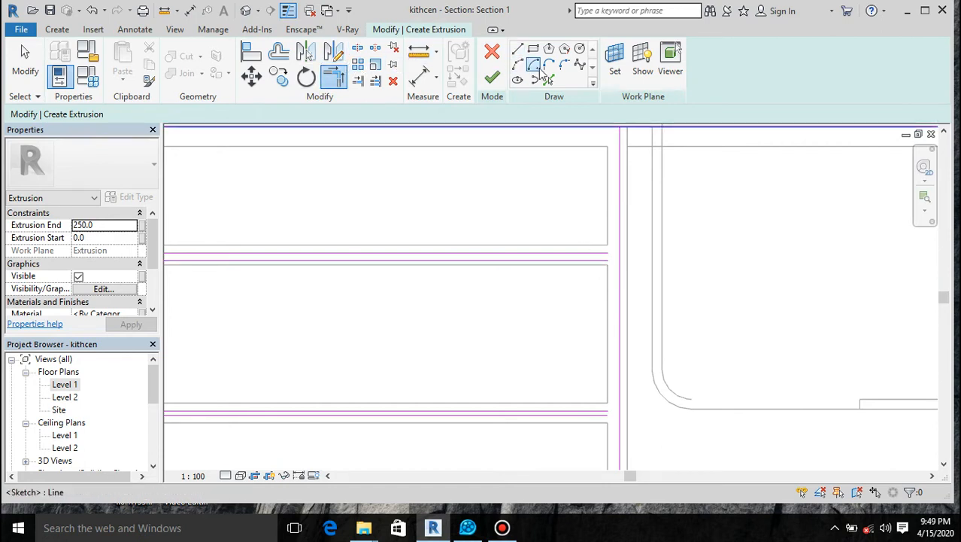
Add sketch lines offset 4.0 outward from the right edges of the two topmost drawer fronts by picking the edges
{"action": "left_click", "coordinate": [549, 80]}
{"action": "left_click", "coordinate": [220, 115]}
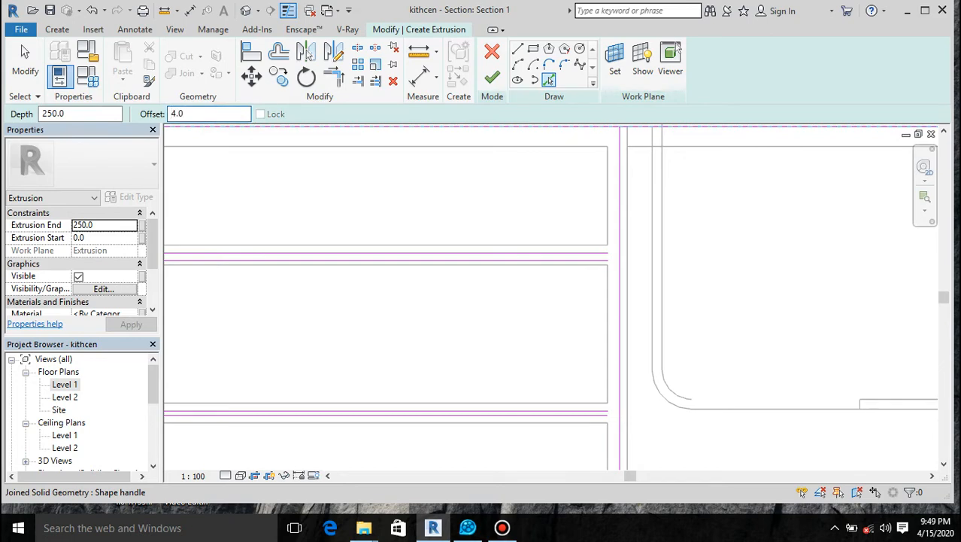
{"action": "scroll", "coordinate": [611, 212], "scroll_direction": "up", "scroll_amount": 1}
{"action": "left_click", "coordinate": [612, 213]}
{"action": "left_click", "coordinate": [612, 352]}
{"action": "scroll", "coordinate": [606, 279], "scroll_direction": "down", "scroll_amount": 2}
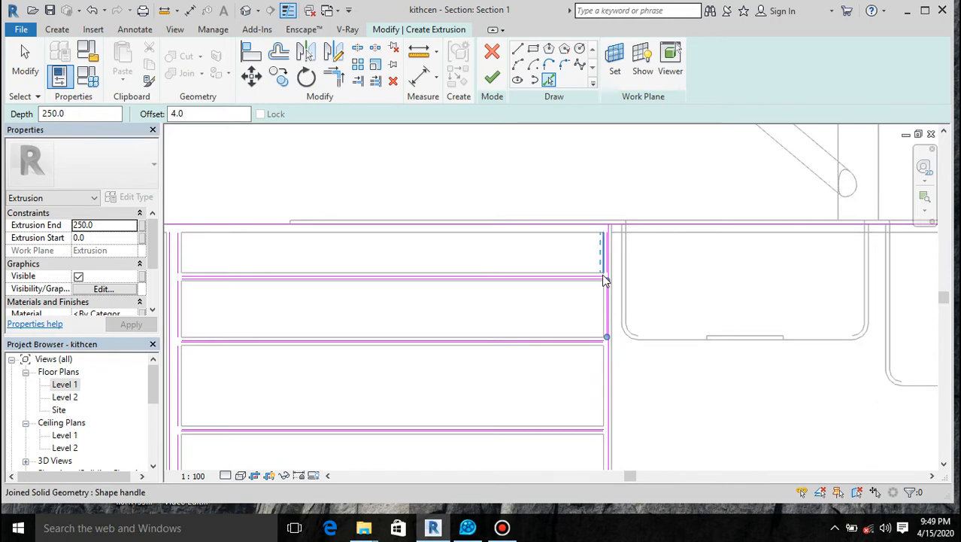
{"action": "scroll", "coordinate": [605, 280], "scroll_direction": "down", "scroll_amount": 2}
{"action": "scroll", "coordinate": [613, 367], "scroll_direction": "up", "scroll_amount": 4}
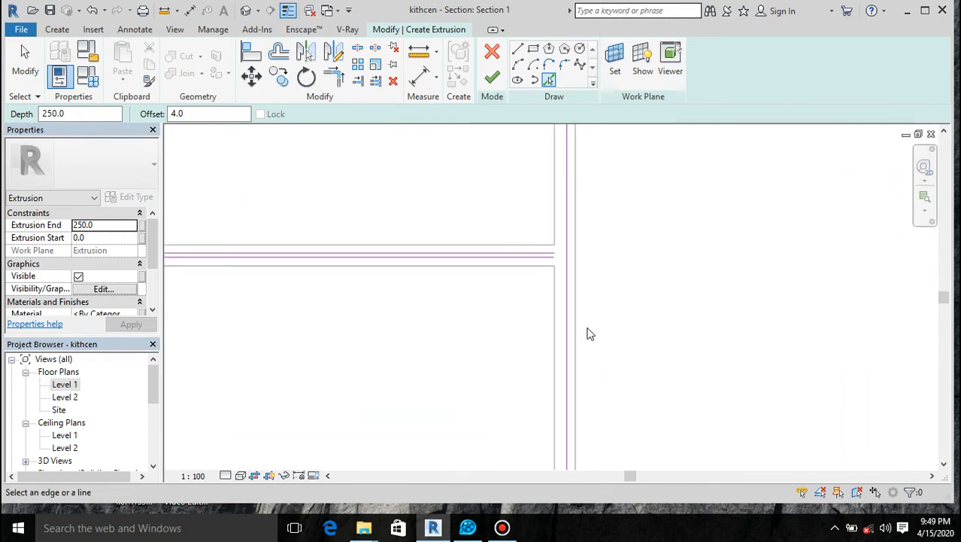
Add sketch lines offset 4.0 outward along the right edges of the remaining lower drawer fronts
{"action": "left_click", "coordinate": [557, 223]}
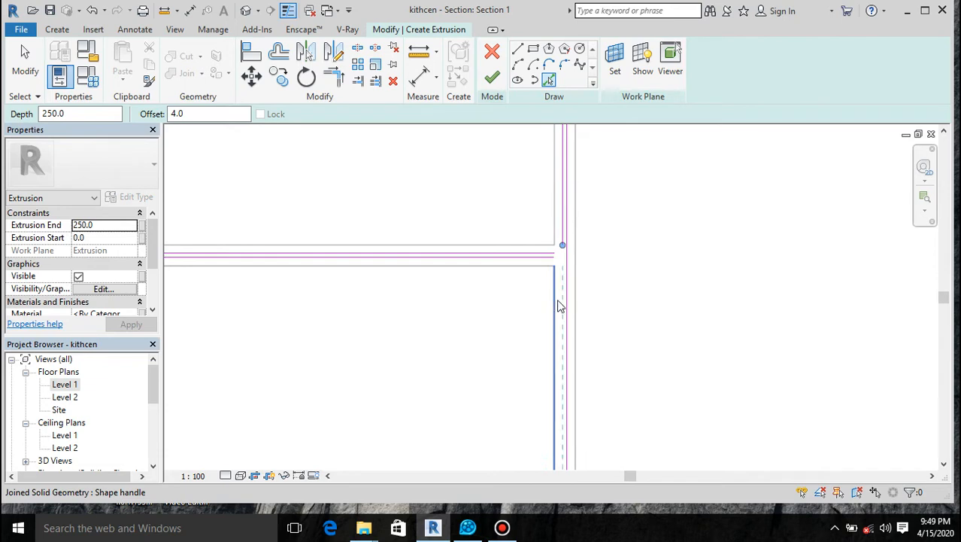
{"action": "left_click", "coordinate": [557, 299]}
{"action": "scroll", "coordinate": [610, 247], "scroll_direction": "down", "scroll_amount": 4}
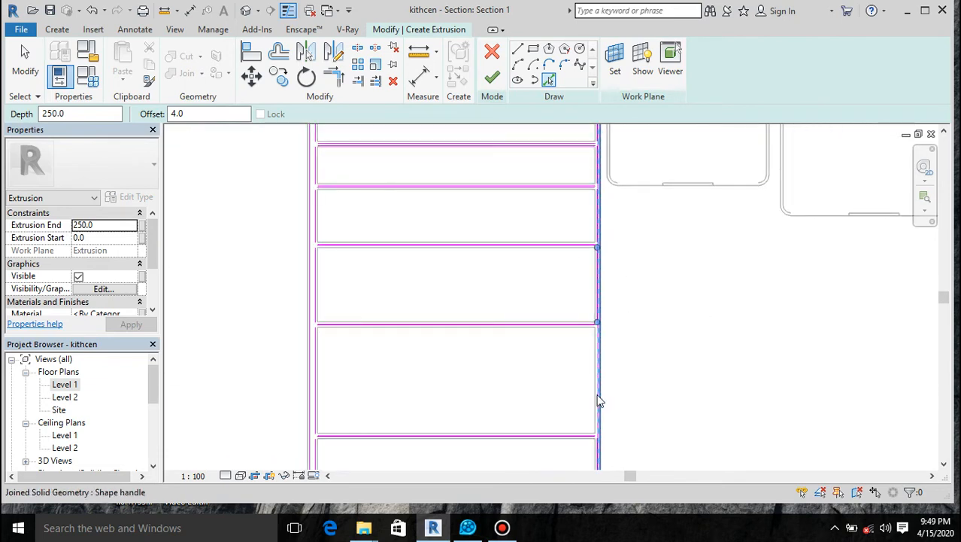
{"action": "scroll", "coordinate": [602, 422], "scroll_direction": "up", "scroll_amount": 5}
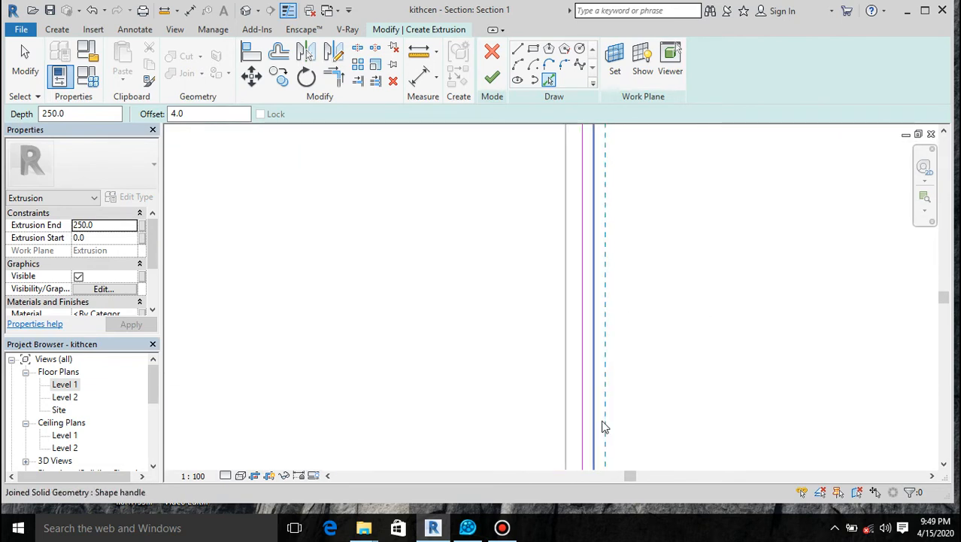
{"action": "left_click", "coordinate": [564, 411]}
{"action": "scroll", "coordinate": [587, 391], "scroll_direction": "down", "scroll_amount": 4}
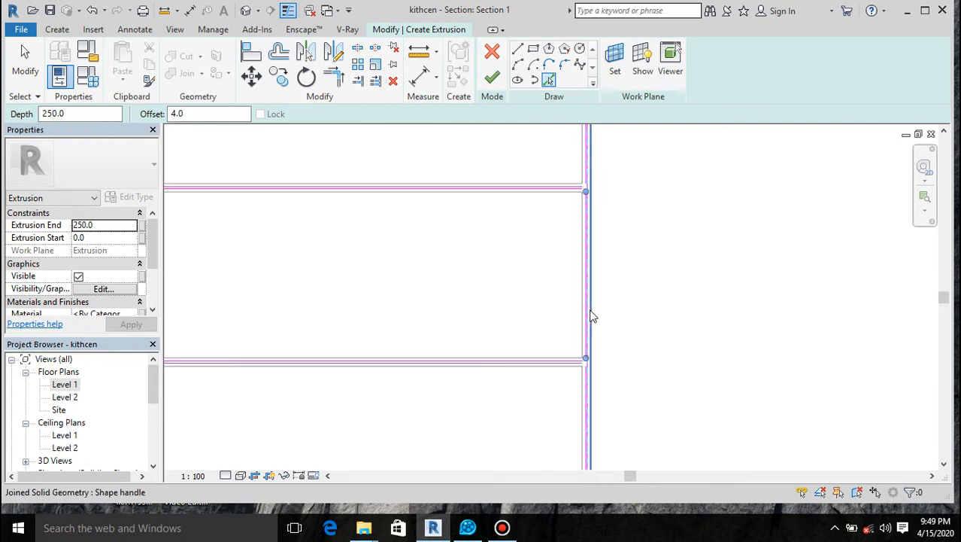
{"action": "scroll", "coordinate": [584, 401], "scroll_direction": "up", "scroll_amount": 4}
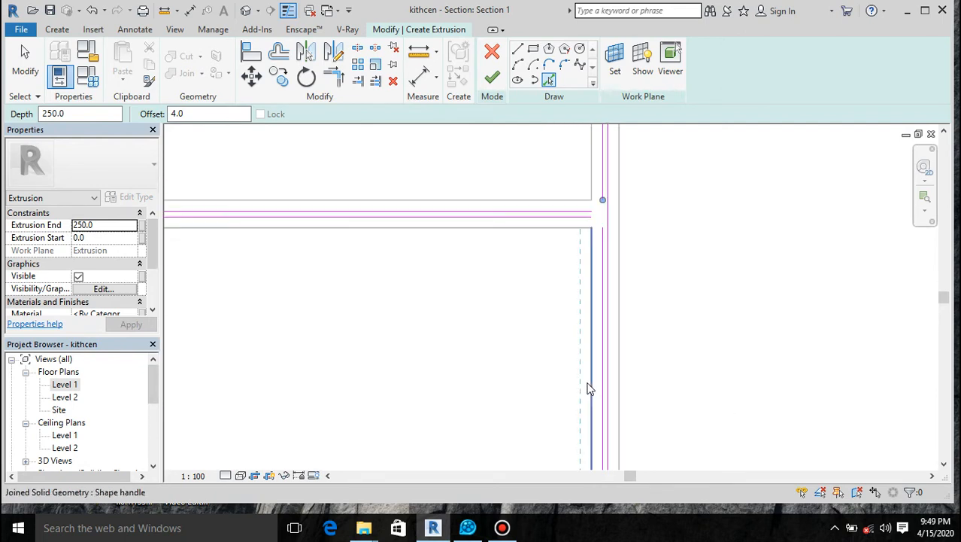
{"action": "scroll", "coordinate": [569, 282], "scroll_direction": "down", "scroll_amount": 3}
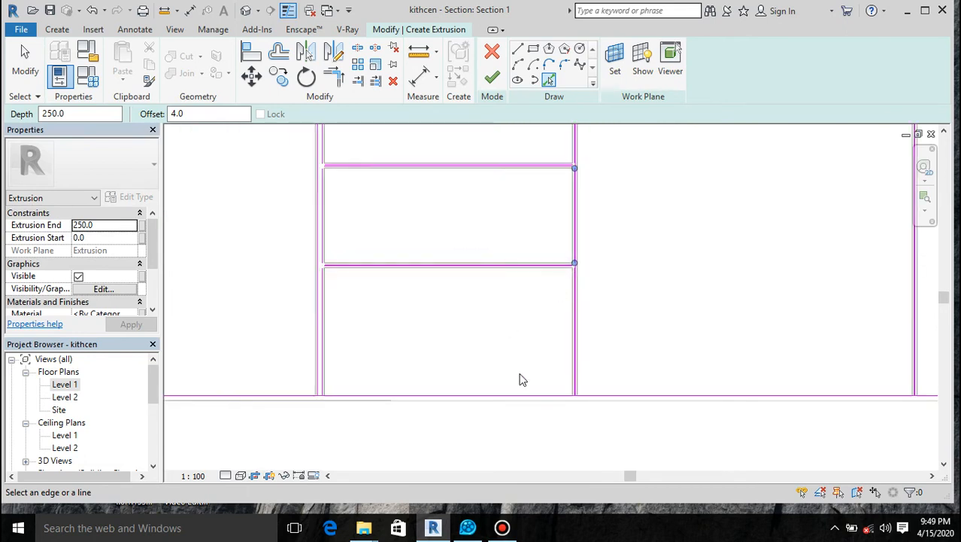
{"action": "scroll", "coordinate": [506, 336], "scroll_direction": "down", "scroll_amount": 1}
Trim both gap lines between the two lowest drawer fronts to corners with the new vertical lines at their right edges
{"action": "left_click", "coordinate": [334, 89]}
{"action": "scroll", "coordinate": [569, 280], "scroll_direction": "up", "scroll_amount": 3}
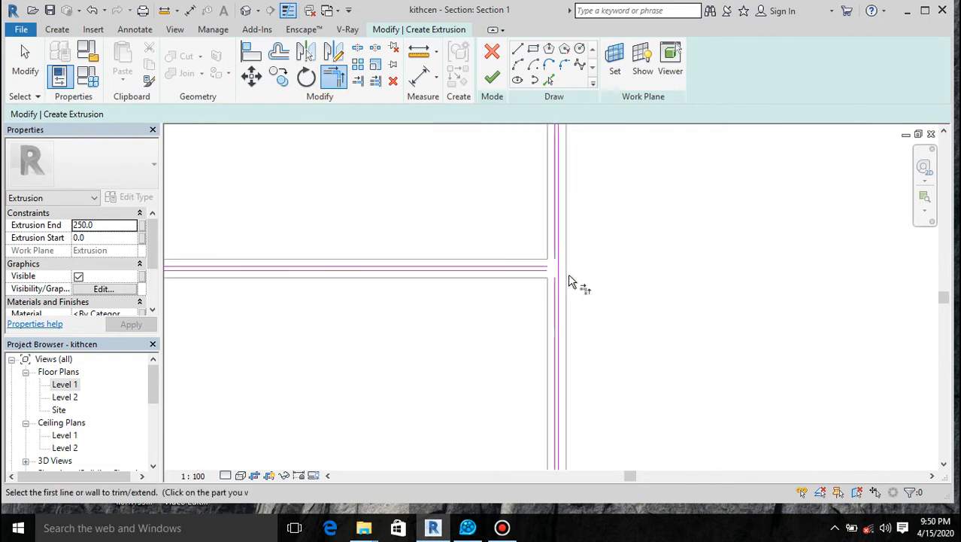
{"action": "left_click", "coordinate": [526, 277]}
{"action": "left_click", "coordinate": [556, 295]}
{"action": "left_click", "coordinate": [528, 263]}
{"action": "scroll", "coordinate": [552, 249], "scroll_direction": "up", "scroll_amount": 2}
{"action": "left_click", "coordinate": [557, 255]}
{"action": "scroll", "coordinate": [610, 310], "scroll_direction": "down", "scroll_amount": 3}
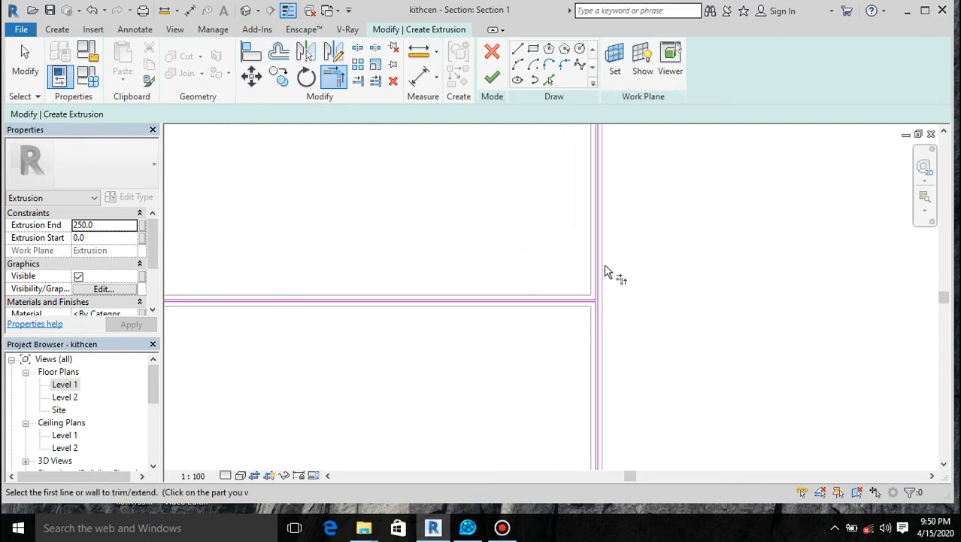
Trim both gap lines between the fourth and fifth drawer fronts from the top to corners with their right vertical lines
{"action": "scroll", "coordinate": [607, 272], "scroll_direction": "down", "scroll_amount": 2}
{"action": "scroll", "coordinate": [603, 146], "scroll_direction": "up", "scroll_amount": 2}
{"action": "scroll", "coordinate": [568, 369], "scroll_direction": "up", "scroll_amount": 1}
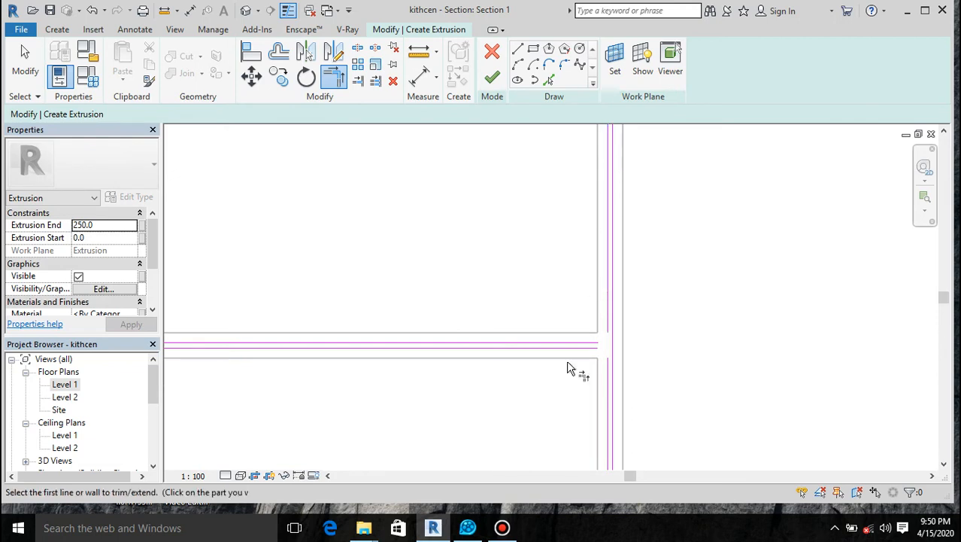
{"action": "left_click", "coordinate": [576, 346]}
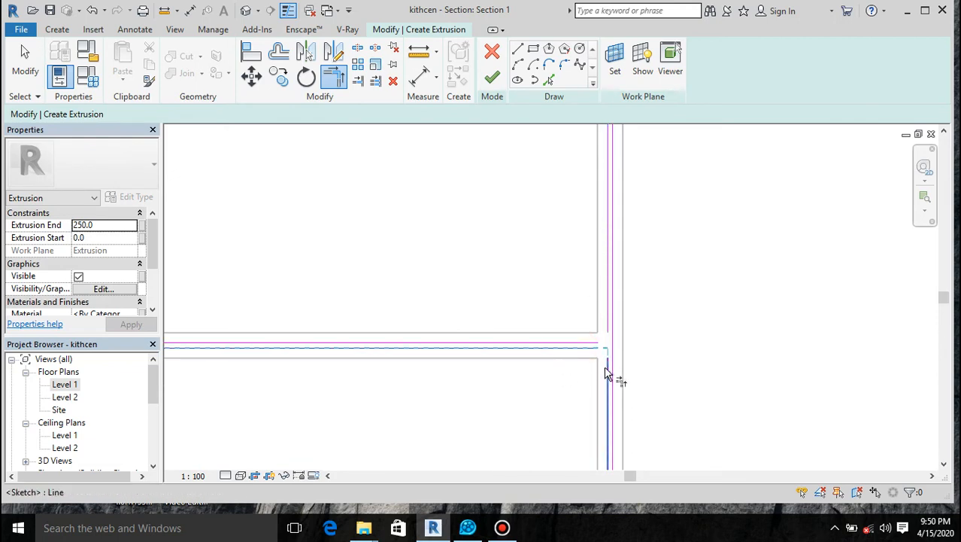
{"action": "left_click", "coordinate": [590, 344]}
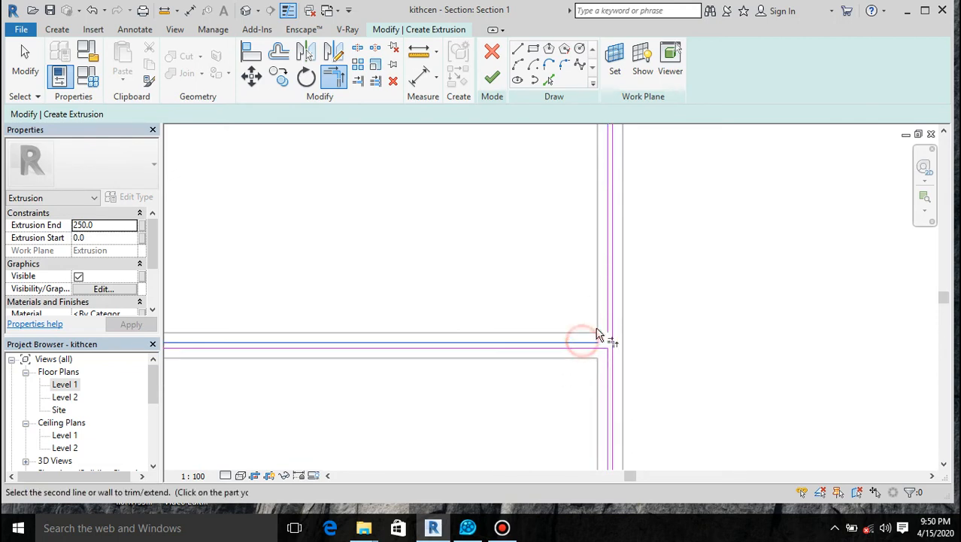
{"action": "left_click", "coordinate": [607, 331]}
{"action": "scroll", "coordinate": [637, 382], "scroll_direction": "down", "scroll_amount": 3}
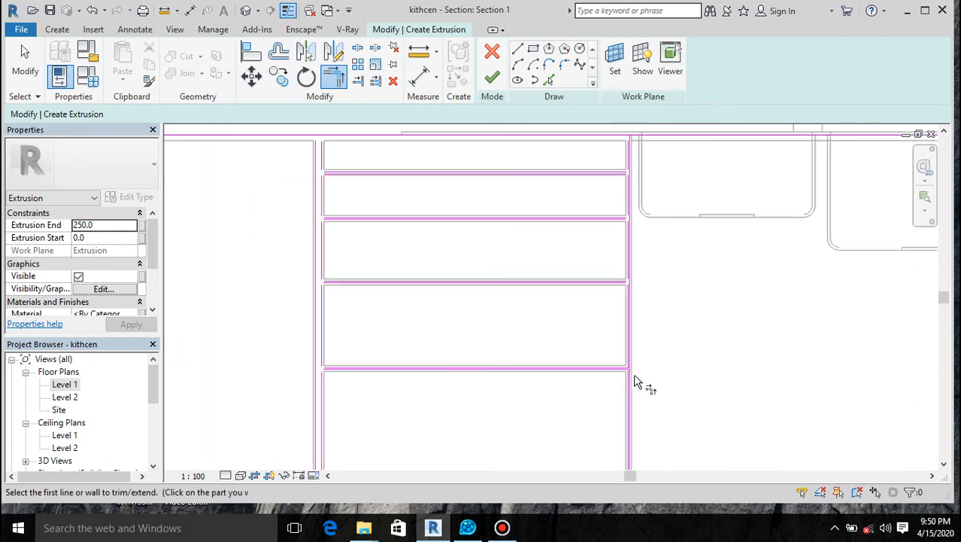
Trim both gap lines between the third and fourth drawer fronts from the top to corners with their right vertical lines
{"action": "scroll", "coordinate": [621, 240], "scroll_direction": "up", "scroll_amount": 3}
{"action": "scroll", "coordinate": [625, 375], "scroll_direction": "up", "scroll_amount": 3}
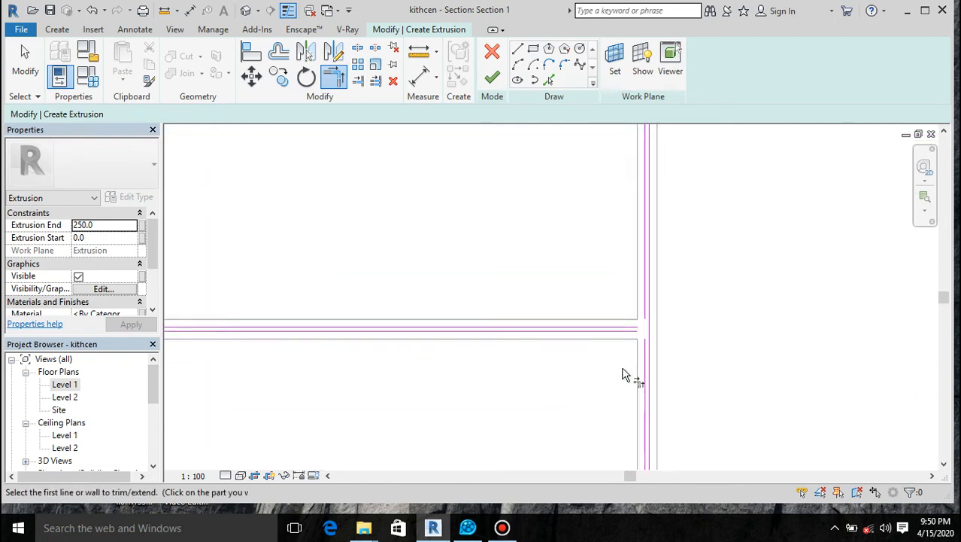
{"action": "left_click", "coordinate": [621, 319]}
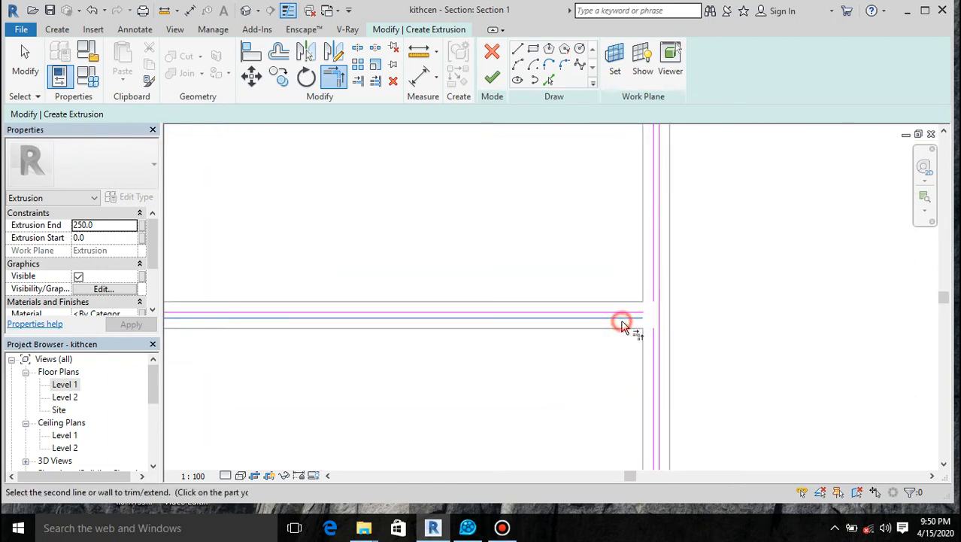
{"action": "left_click", "coordinate": [654, 342]}
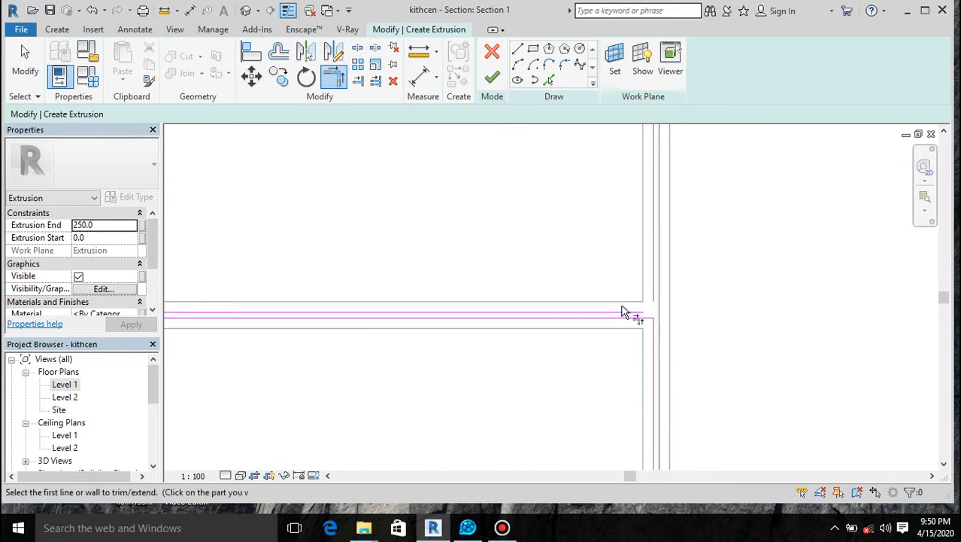
{"action": "left_click", "coordinate": [623, 313]}
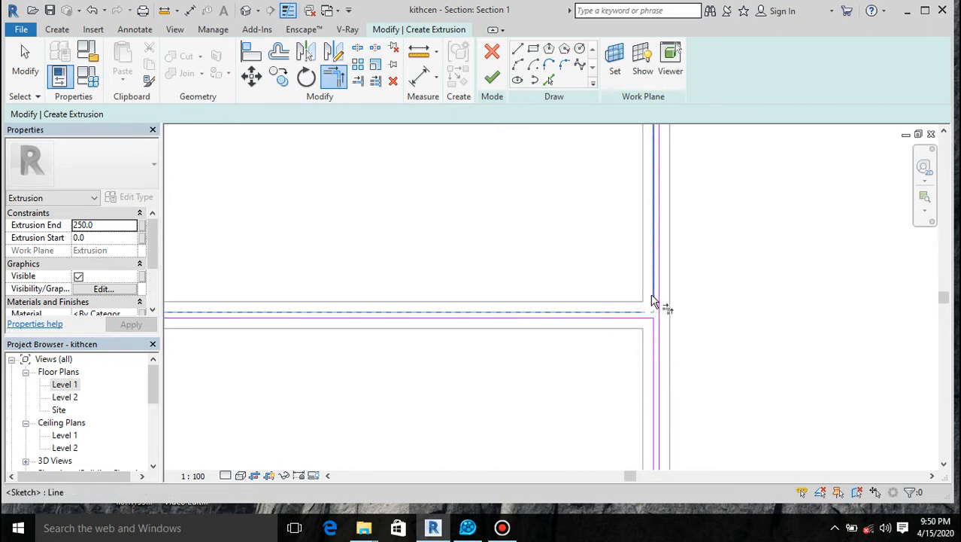
{"action": "left_click", "coordinate": [654, 301]}
{"action": "scroll", "coordinate": [643, 363], "scroll_direction": "down", "scroll_amount": 3}
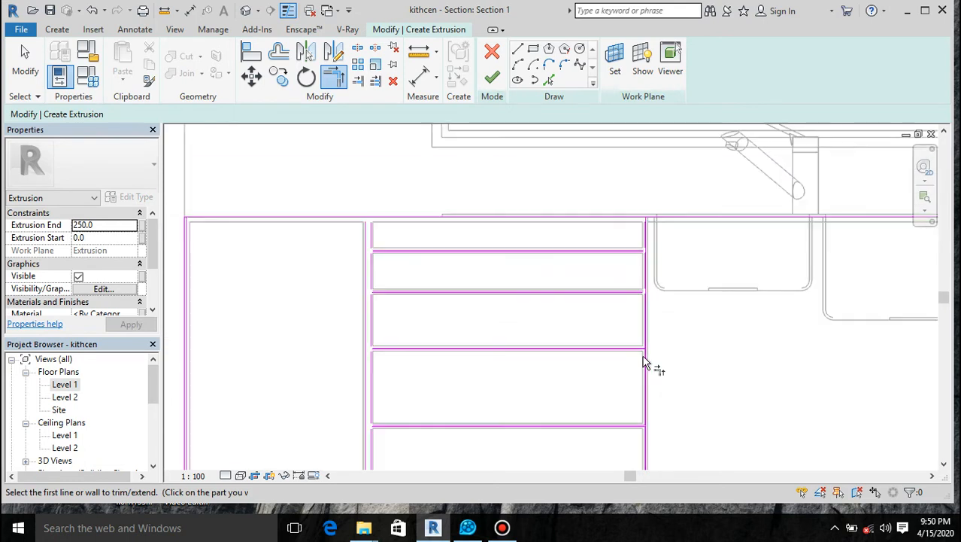
Trim both gap lines between the first and second drawer fronts to corners with their right vertical lines
{"action": "scroll", "coordinate": [642, 261], "scroll_direction": "up", "scroll_amount": 3}
{"action": "scroll", "coordinate": [642, 261], "scroll_direction": "up", "scroll_amount": 2}
{"action": "left_click", "coordinate": [633, 232]}
{"action": "left_click", "coordinate": [659, 222]}
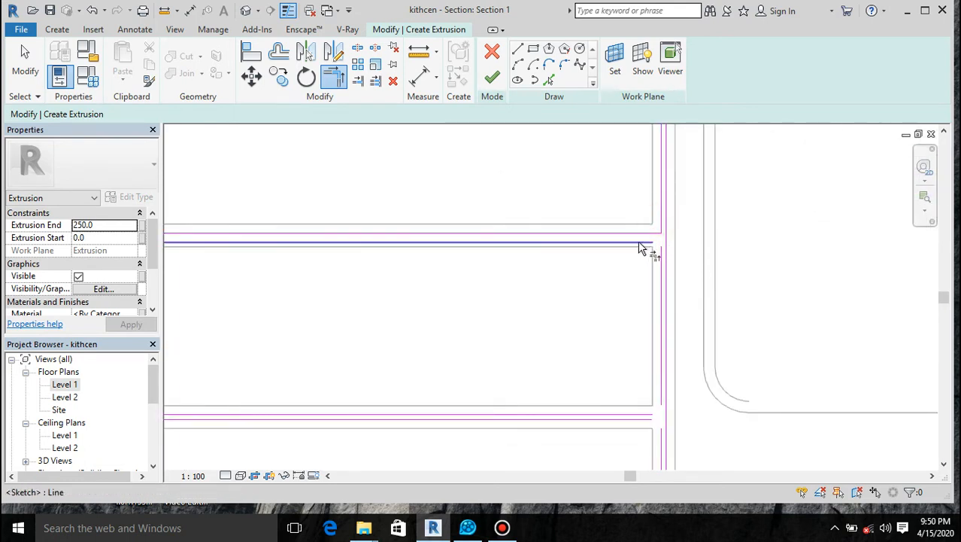
{"action": "left_click", "coordinate": [638, 242]}
{"action": "left_click", "coordinate": [662, 253]}
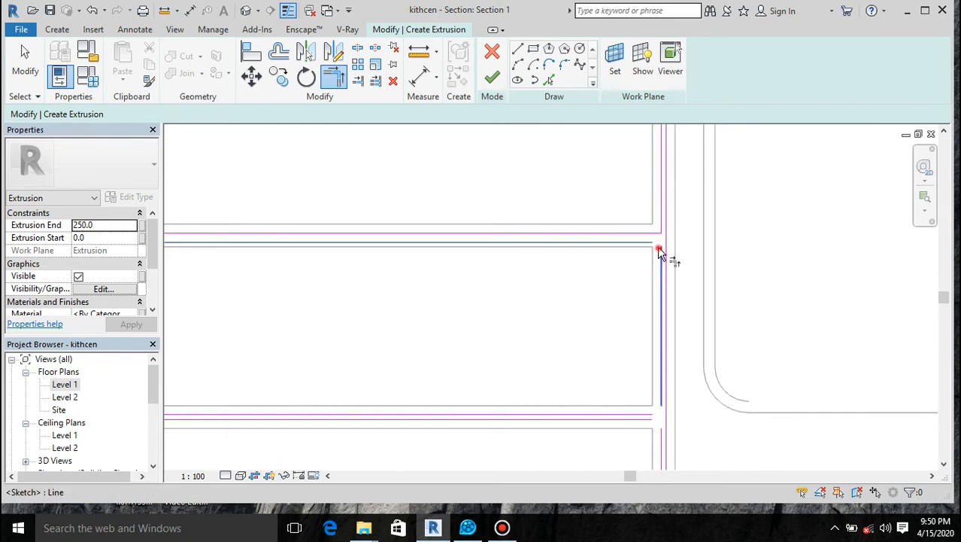
Trim both gap lines between the second and third drawer fronts to corners with their right vertical lines
{"action": "left_click", "coordinate": [632, 413]}
{"action": "left_click", "coordinate": [661, 398]}
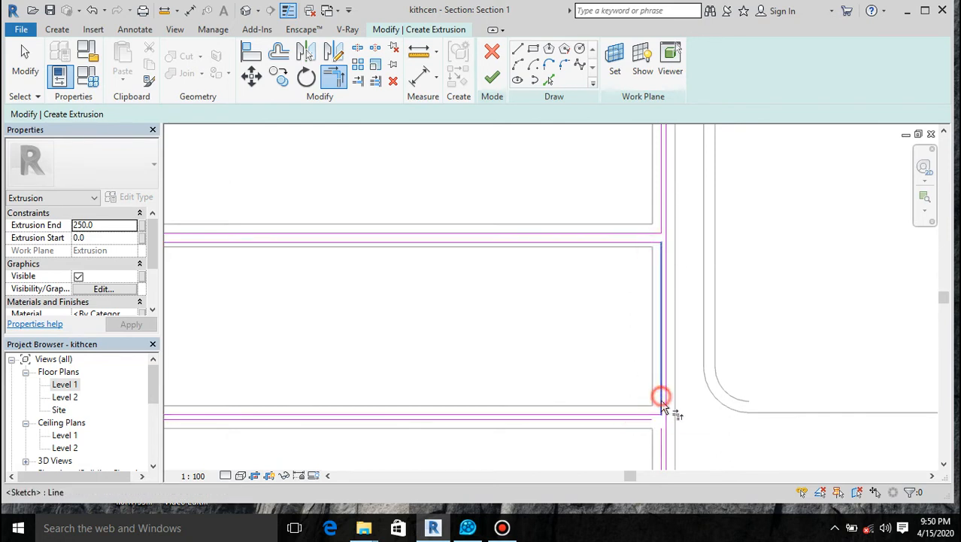
{"action": "scroll", "coordinate": [641, 444], "scroll_direction": "up", "scroll_amount": 2}
{"action": "left_click", "coordinate": [643, 409]}
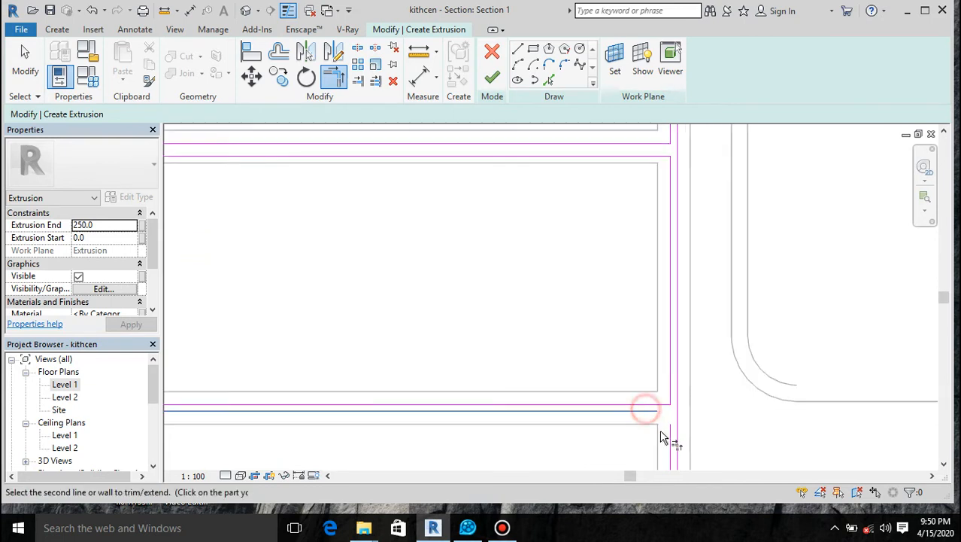
{"action": "left_click", "coordinate": [670, 436]}
{"action": "scroll", "coordinate": [672, 441], "scroll_direction": "down", "scroll_amount": 2}
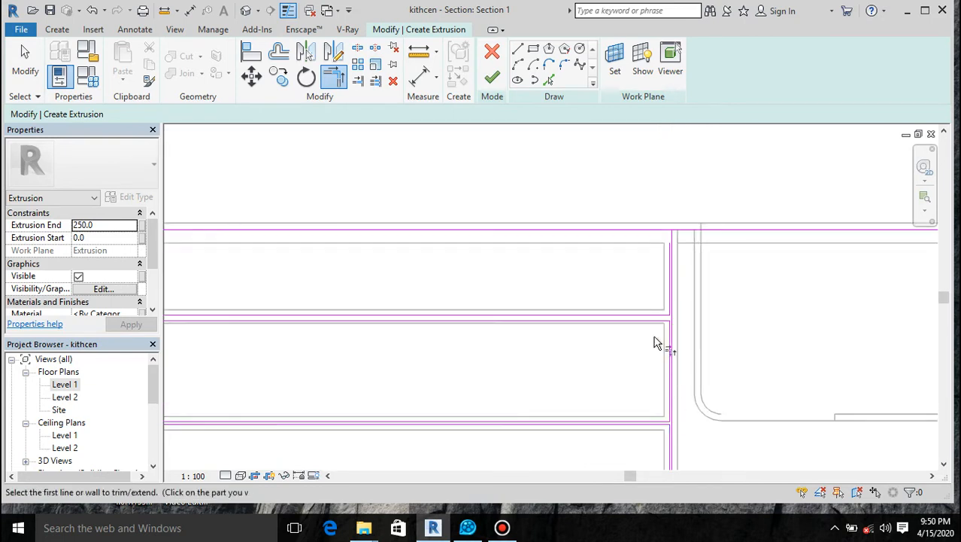
Split the top sketch line above the drawers' right-hand gap and trim its left part to a corner with the top drawer's vertical line
{"action": "scroll", "coordinate": [655, 241], "scroll_direction": "up", "scroll_amount": 2}
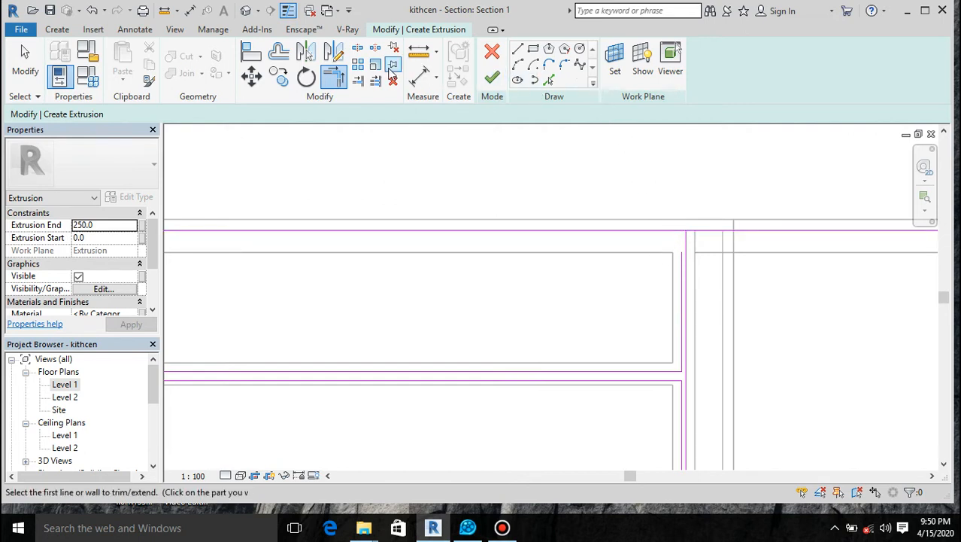
{"action": "left_click", "coordinate": [357, 48]}
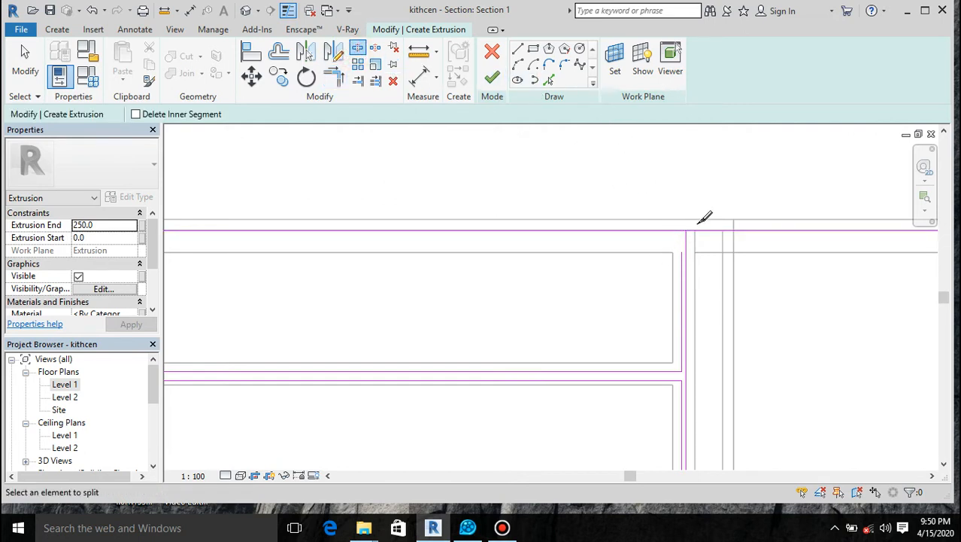
{"action": "scroll", "coordinate": [692, 218], "scroll_direction": "up", "scroll_amount": 2}
{"action": "left_click", "coordinate": [682, 250]}
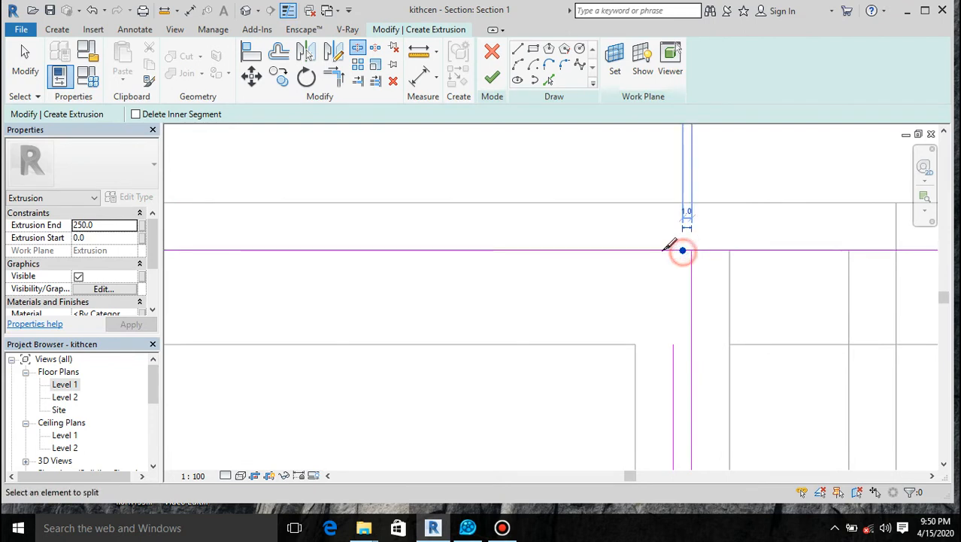
{"action": "left_click", "coordinate": [333, 78]}
{"action": "left_click", "coordinate": [586, 256]}
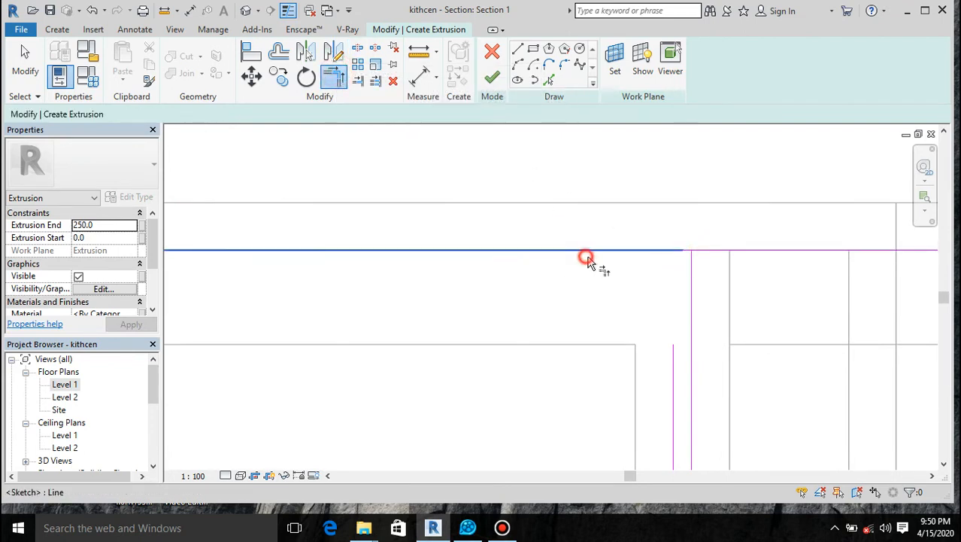
{"action": "left_click", "coordinate": [673, 397]}
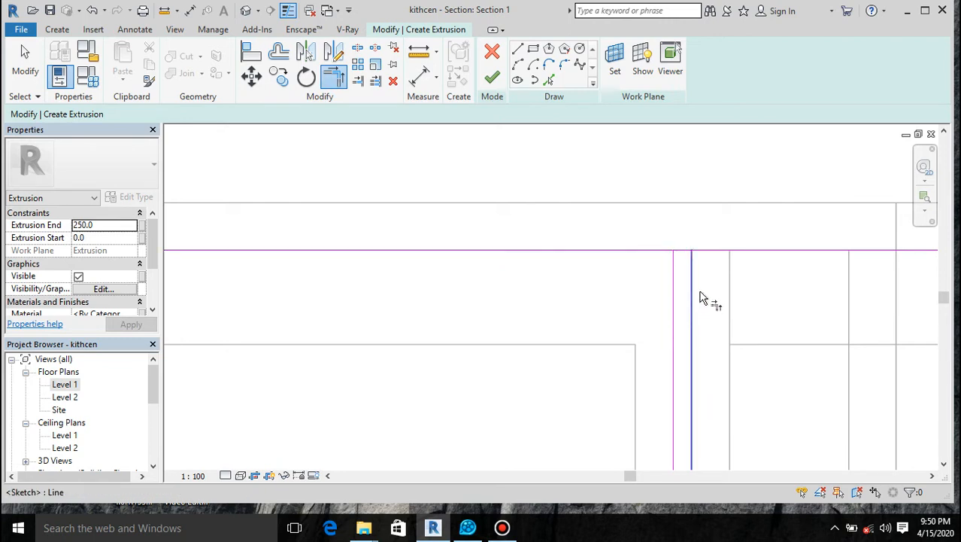
Move the start of the remaining top line to the upper end of the gap's right vertical line beside the drawers
{"action": "left_click", "coordinate": [737, 249]}
{"action": "key", "text": "Escape"}
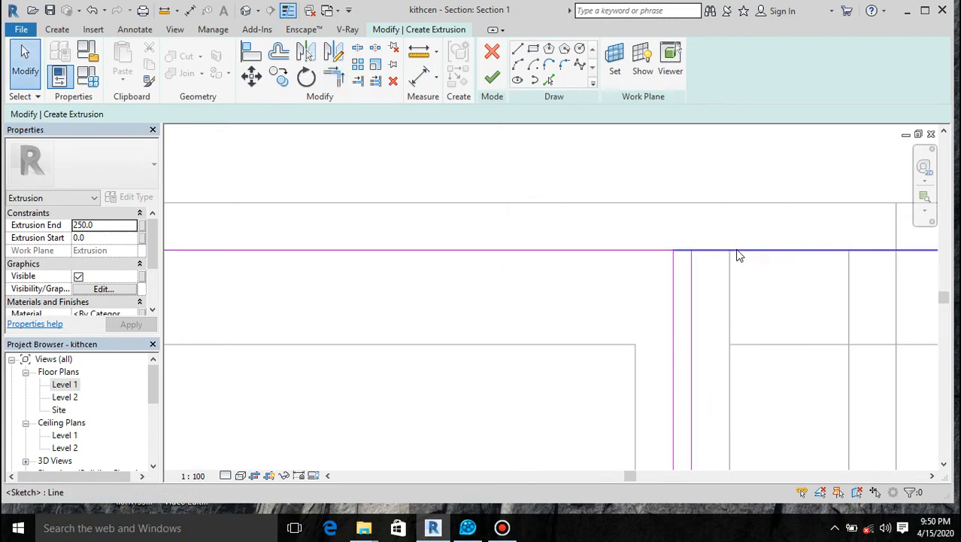
{"action": "left_click", "coordinate": [736, 252]}
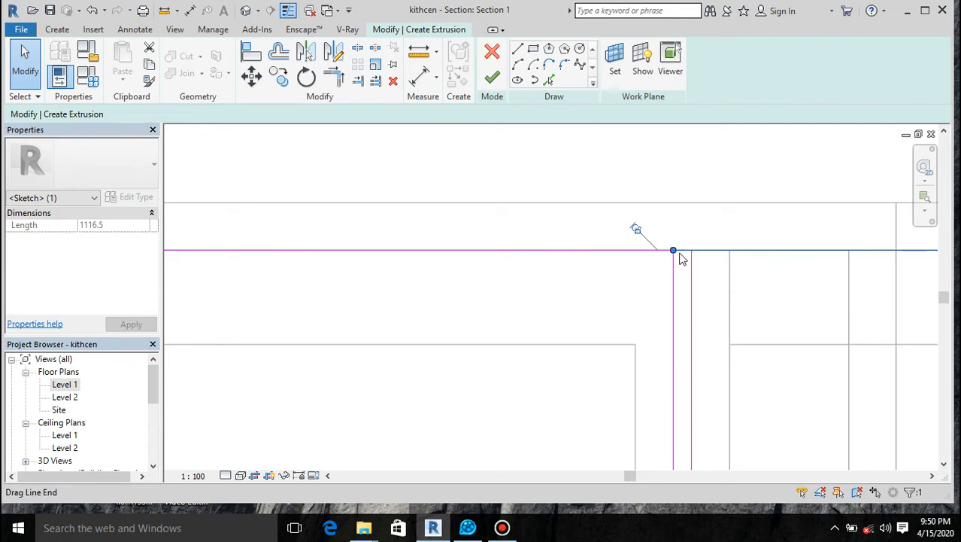
{"action": "left_click_drag", "start_coordinate": [673, 252], "coordinate": [691, 248]}
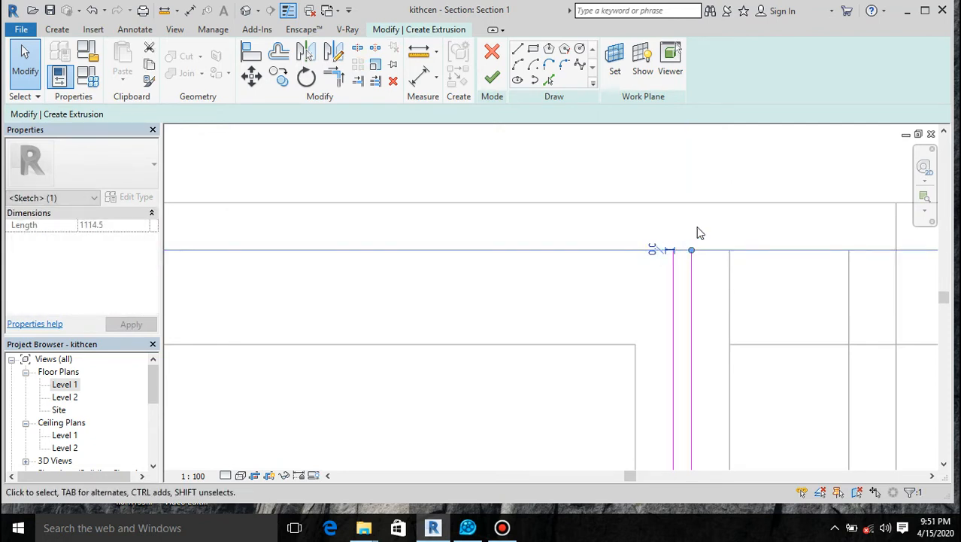
{"action": "scroll", "coordinate": [697, 232], "scroll_direction": "down", "scroll_amount": 3}
{"action": "scroll", "coordinate": [697, 231], "scroll_direction": "down", "scroll_amount": 5}
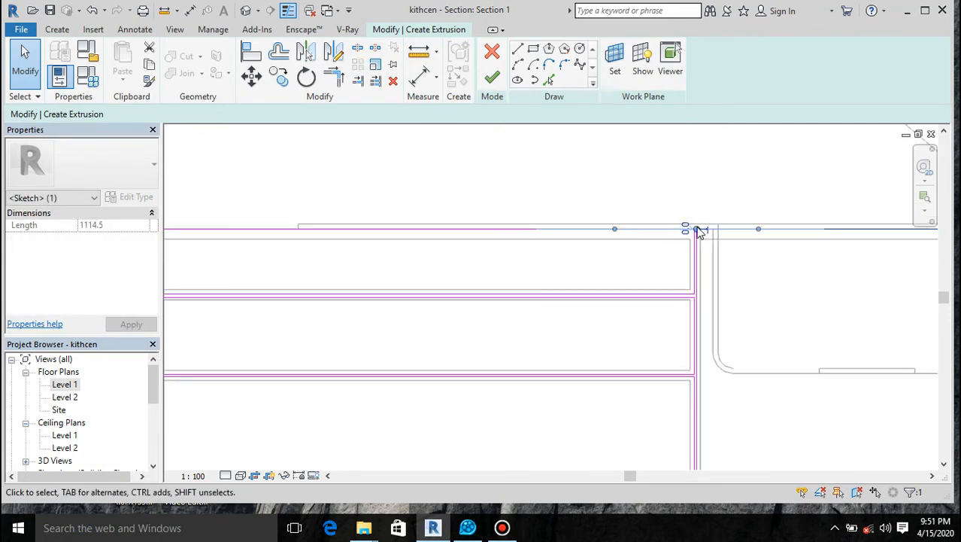
{"action": "scroll", "coordinate": [433, 226], "scroll_direction": "up", "scroll_amount": 4}
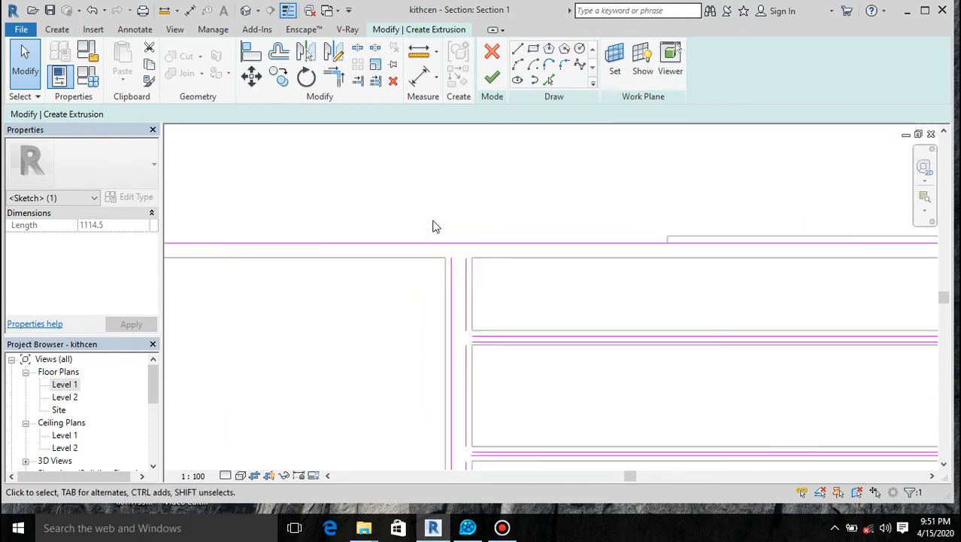
Delete the left vertical sketch line in the gap between the left cabinet door and the drawer fronts
{"action": "scroll", "coordinate": [442, 235], "scroll_direction": "up", "scroll_amount": 2}
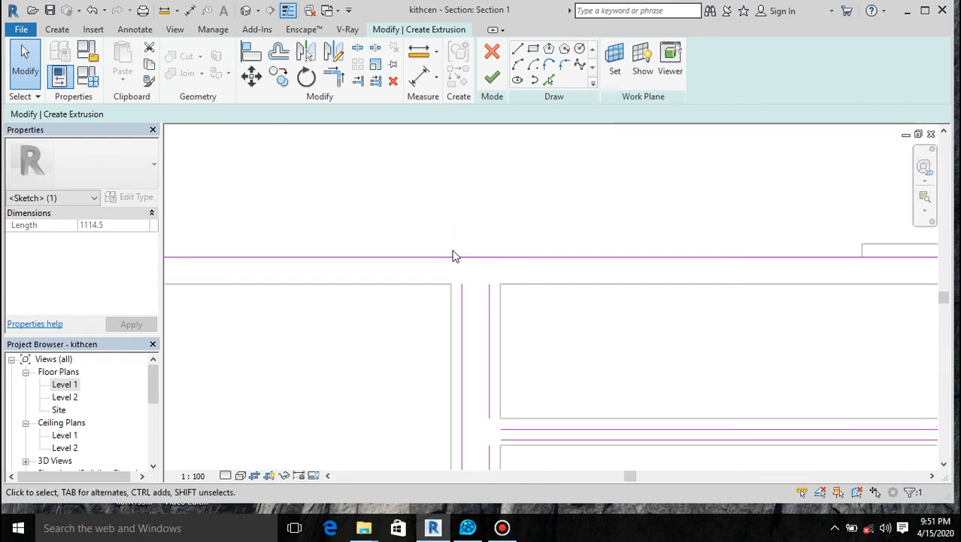
{"action": "left_click", "coordinate": [460, 297]}
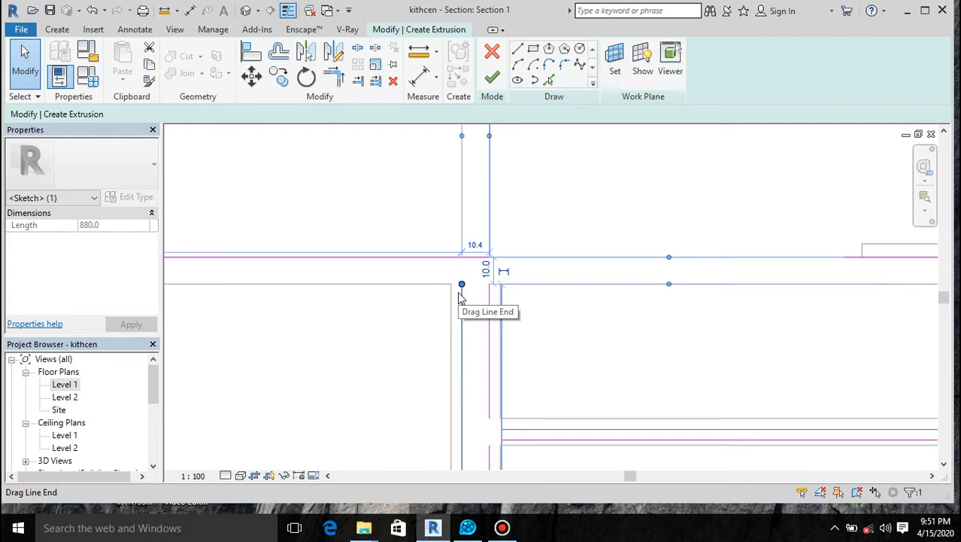
{"action": "key", "text": "Delete"}
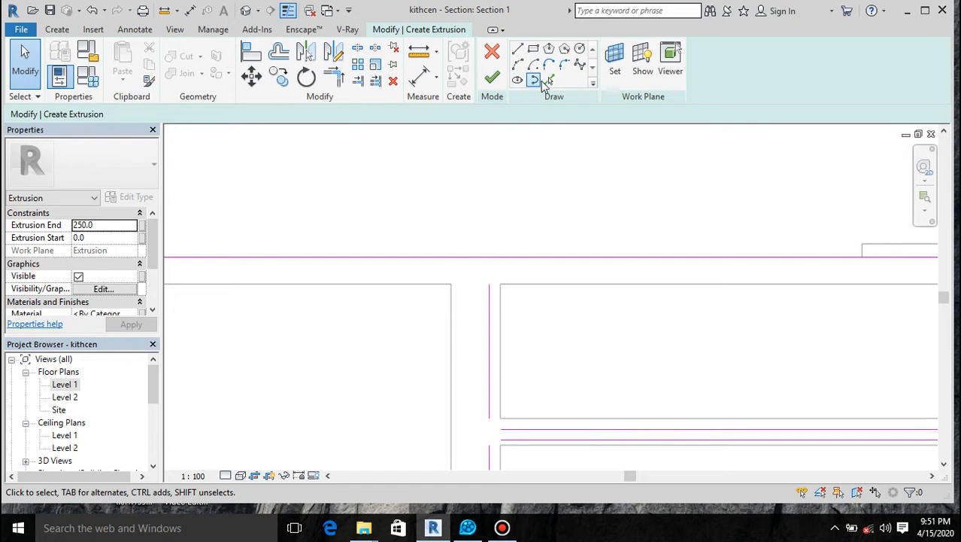
Add a line offset 2.0 to the left of the top drawer's left vertical line and extend its upper end to the top sketch line
{"action": "left_click", "coordinate": [548, 80]}
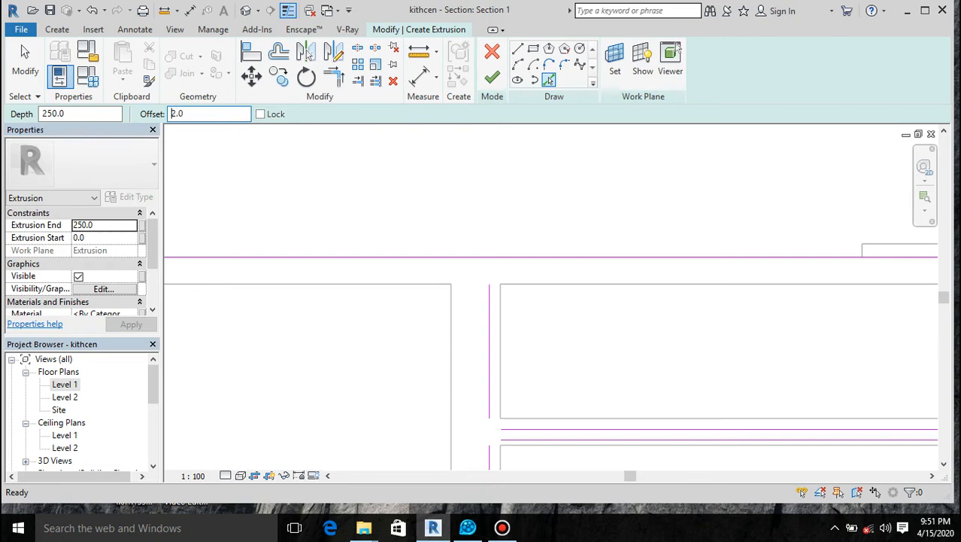
{"action": "left_click", "coordinate": [489, 370]}
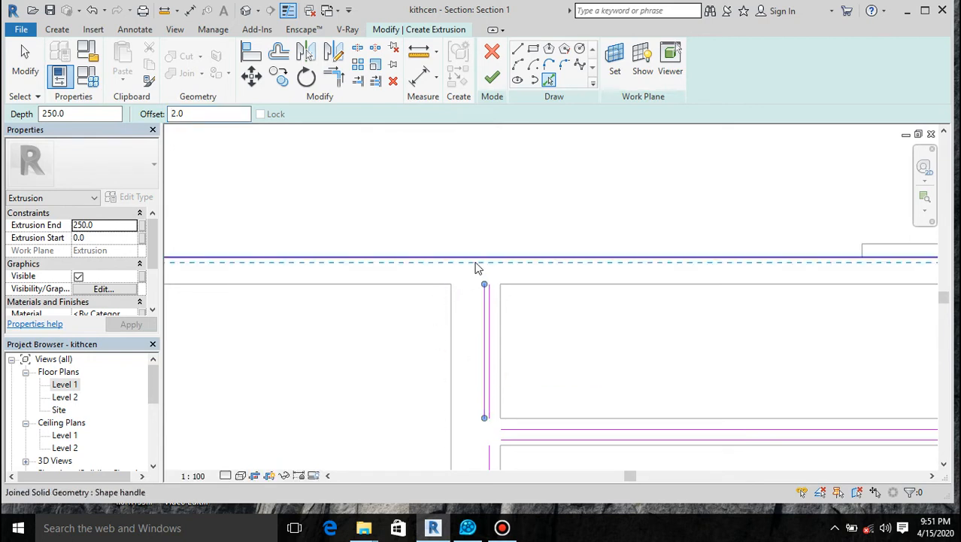
{"action": "scroll", "coordinate": [496, 274], "scroll_direction": "up", "scroll_amount": 3}
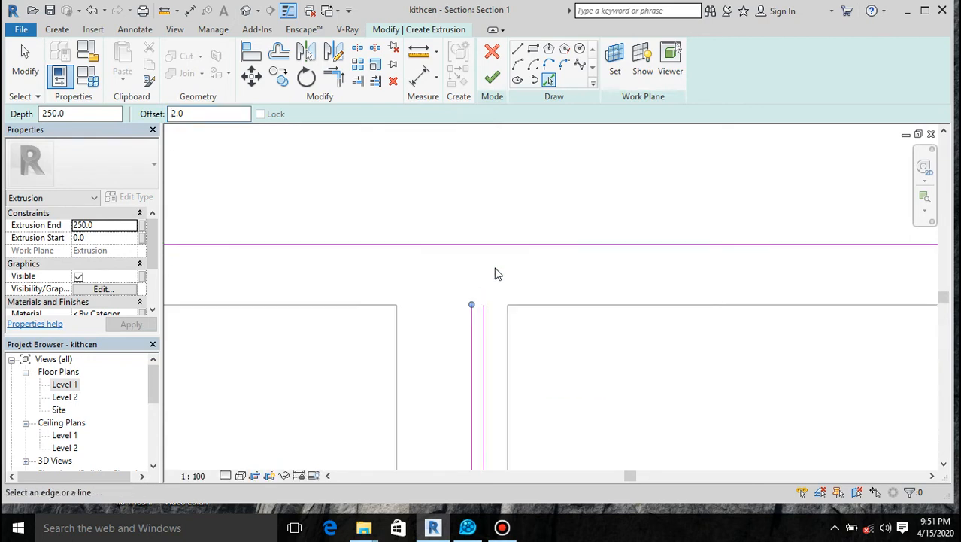
{"action": "key", "text": "Escape"}
{"action": "left_click", "coordinate": [471, 315]}
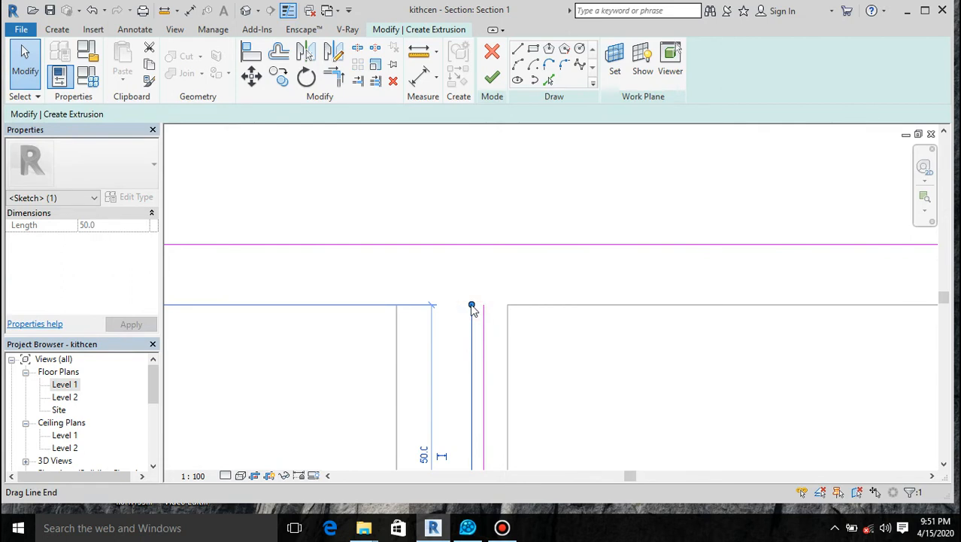
{"action": "left_click_drag", "start_coordinate": [471, 299], "coordinate": [472, 245]}
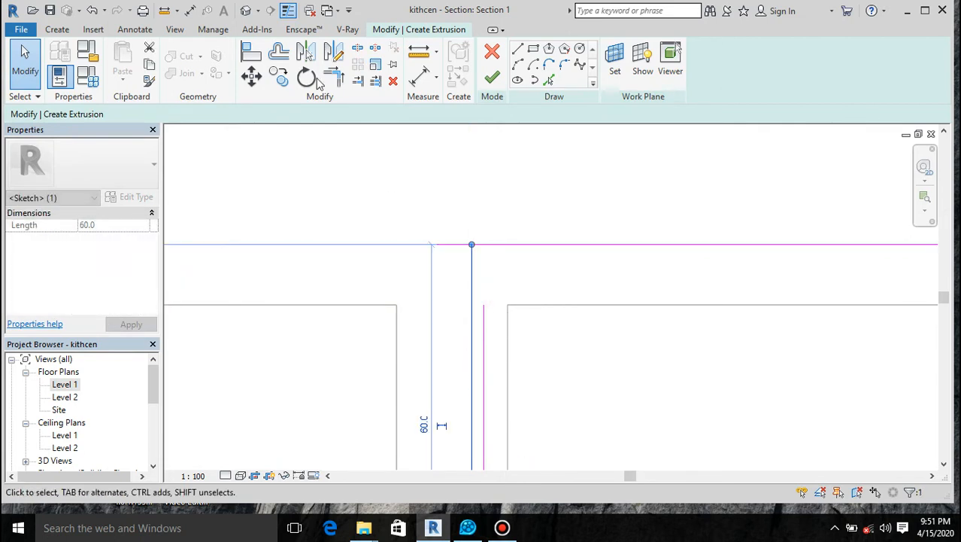
Split the top sketch line above the drawers' left-hand gap and move its left part's end to the new vertical line
{"action": "left_click", "coordinate": [357, 50]}
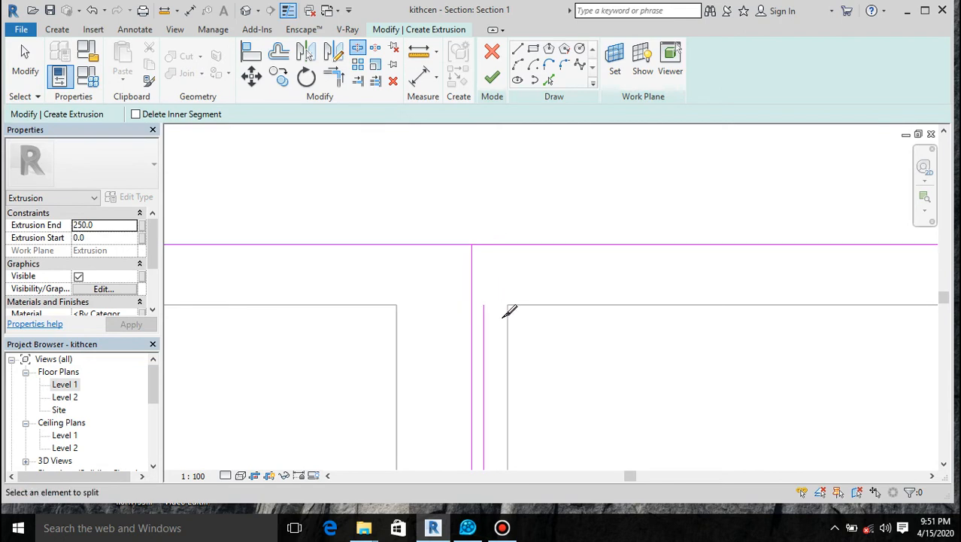
{"action": "scroll", "coordinate": [495, 238], "scroll_direction": "up", "scroll_amount": 3}
{"action": "left_click", "coordinate": [474, 241]}
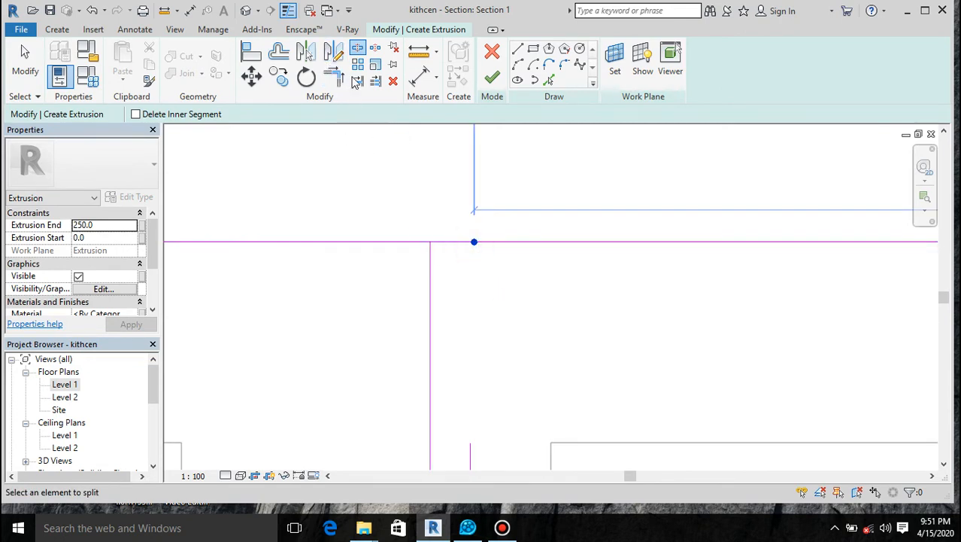
{"action": "key", "text": "Escape"}
{"action": "key", "text": "Escape"}
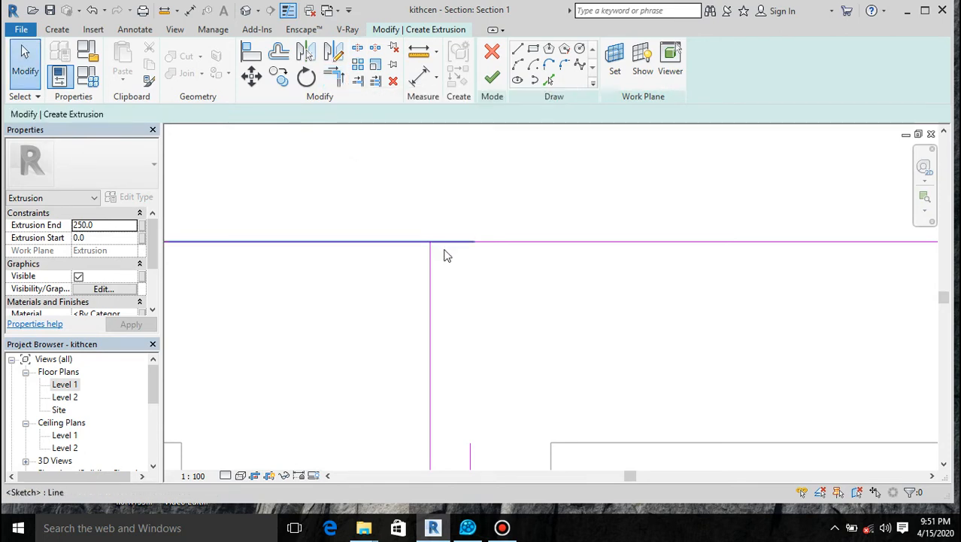
{"action": "left_click", "coordinate": [444, 242]}
{"action": "left_click_drag", "start_coordinate": [473, 243], "coordinate": [429, 241]}
{"action": "scroll", "coordinate": [476, 222], "scroll_direction": "down", "scroll_amount": 2}
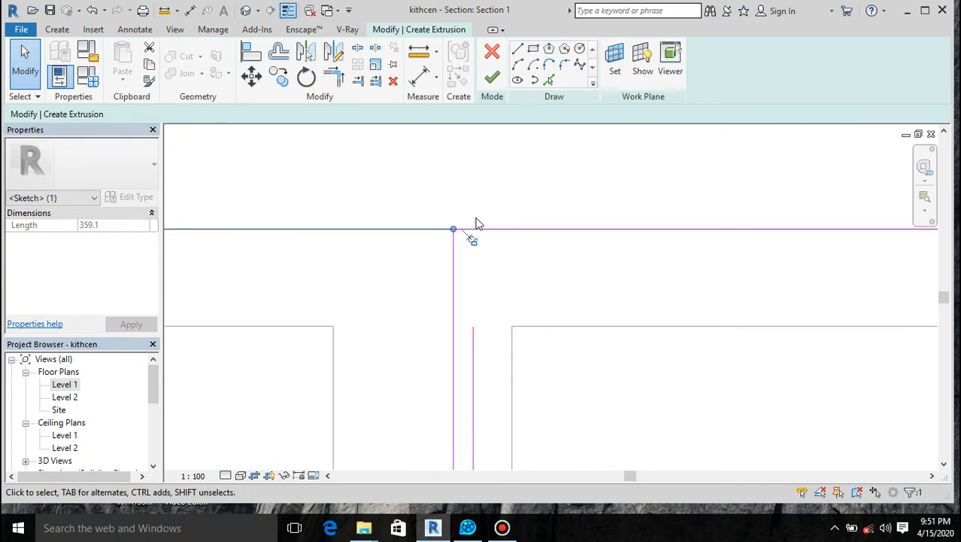
Trim the remaining top sketch line to a corner with the top drawer's left vertical line
{"action": "scroll", "coordinate": [485, 250], "scroll_direction": "up", "scroll_amount": 2}
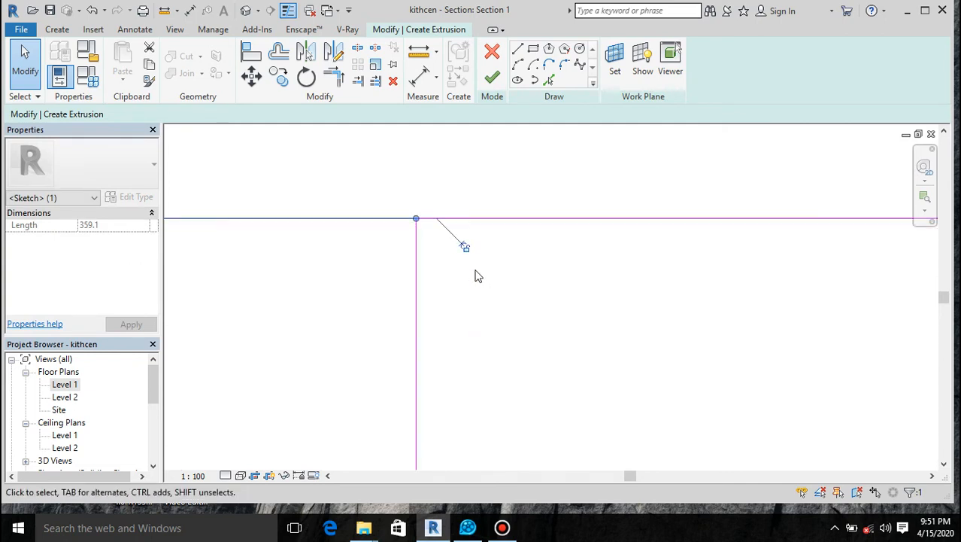
{"action": "left_click", "coordinate": [333, 75]}
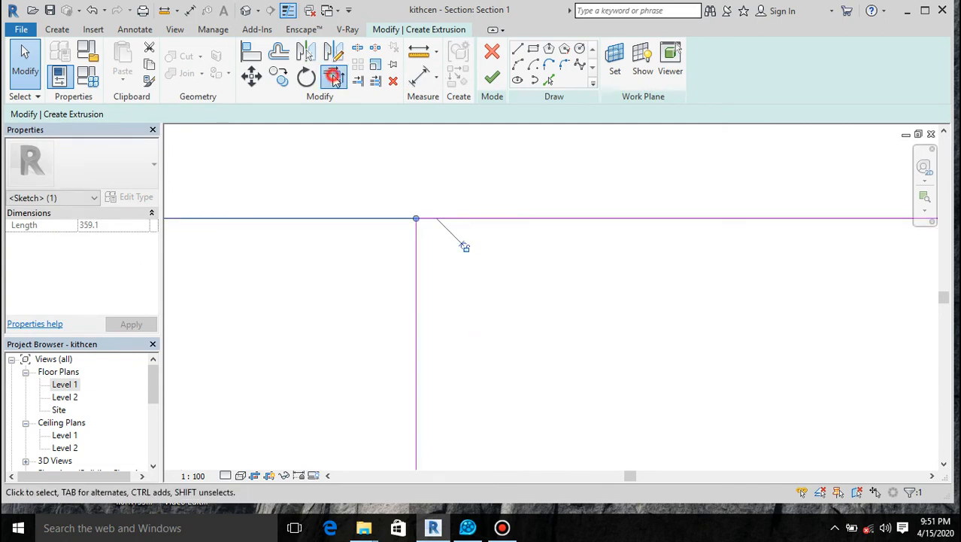
{"action": "left_click", "coordinate": [561, 220]}
{"action": "scroll", "coordinate": [562, 230], "scroll_direction": "down", "scroll_amount": 2}
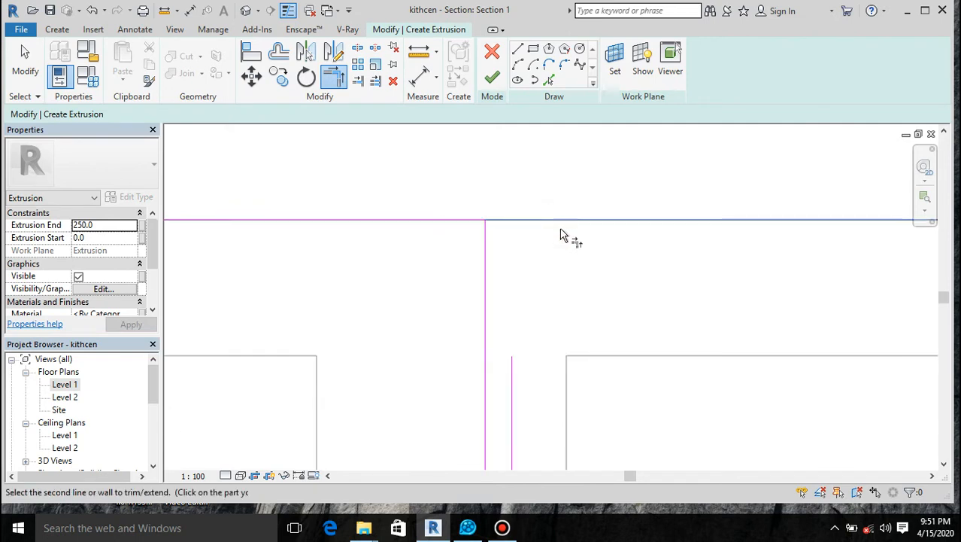
{"action": "left_click", "coordinate": [509, 399]}
{"action": "scroll", "coordinate": [518, 269], "scroll_direction": "down", "scroll_amount": 3}
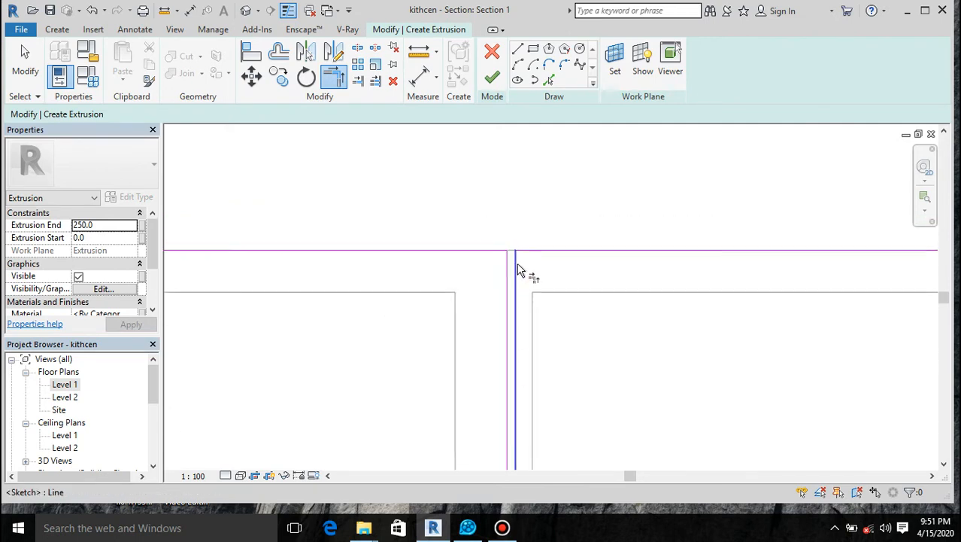
Split the bottom sketch line near the drawers' left-hand gap and trim its left part to a corner with the gap's left vertical line
{"action": "scroll", "coordinate": [502, 281], "scroll_direction": "down", "scroll_amount": 5}
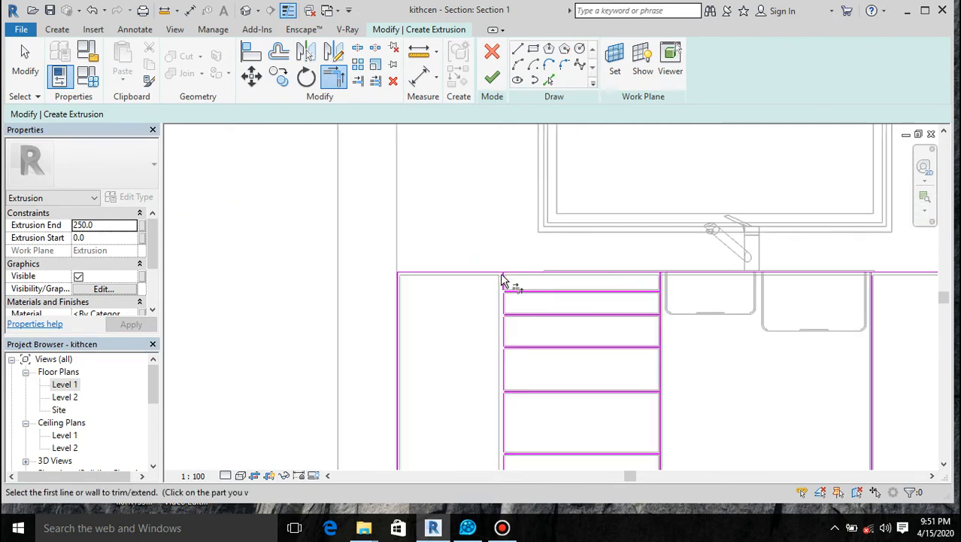
{"action": "scroll", "coordinate": [507, 328], "scroll_direction": "up", "scroll_amount": 5}
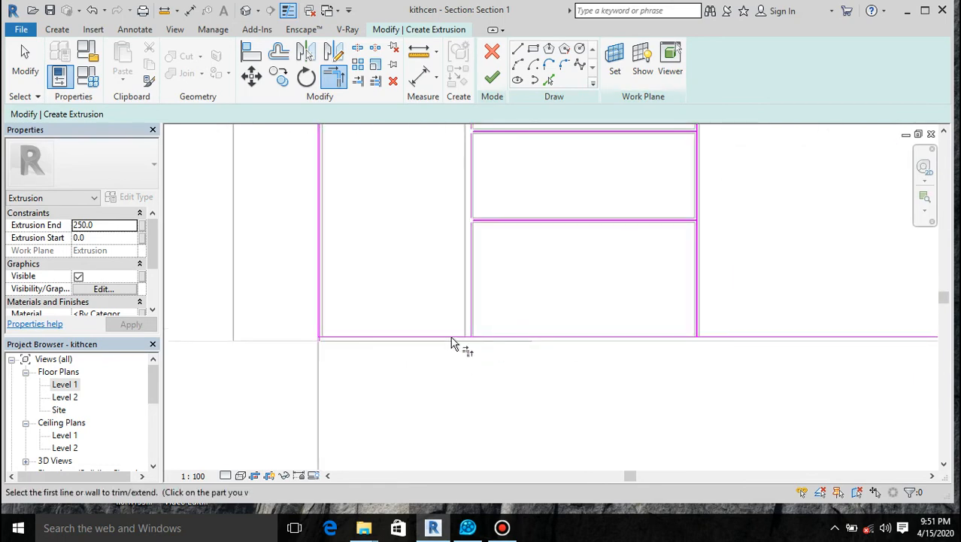
{"action": "scroll", "coordinate": [451, 336], "scroll_direction": "up", "scroll_amount": 3}
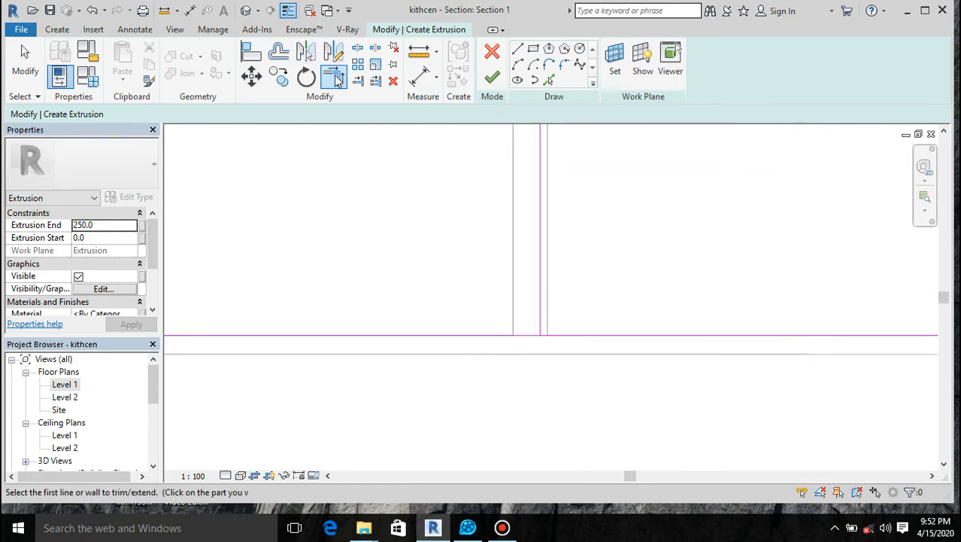
{"action": "left_click", "coordinate": [359, 53]}
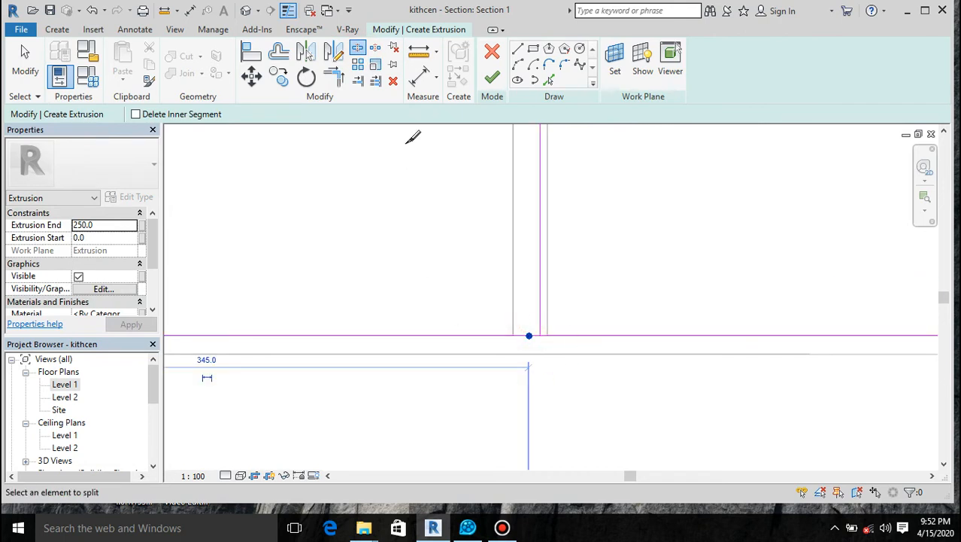
{"action": "left_click", "coordinate": [489, 336]}
{"action": "scroll", "coordinate": [521, 400], "scroll_direction": "down", "scroll_amount": 3}
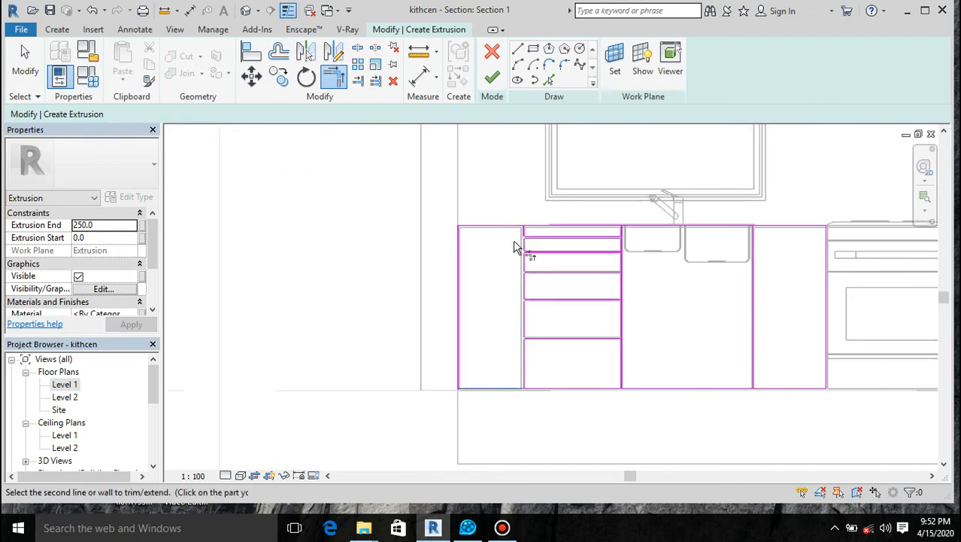
{"action": "scroll", "coordinate": [513, 240], "scroll_direction": "up", "scroll_amount": 5}
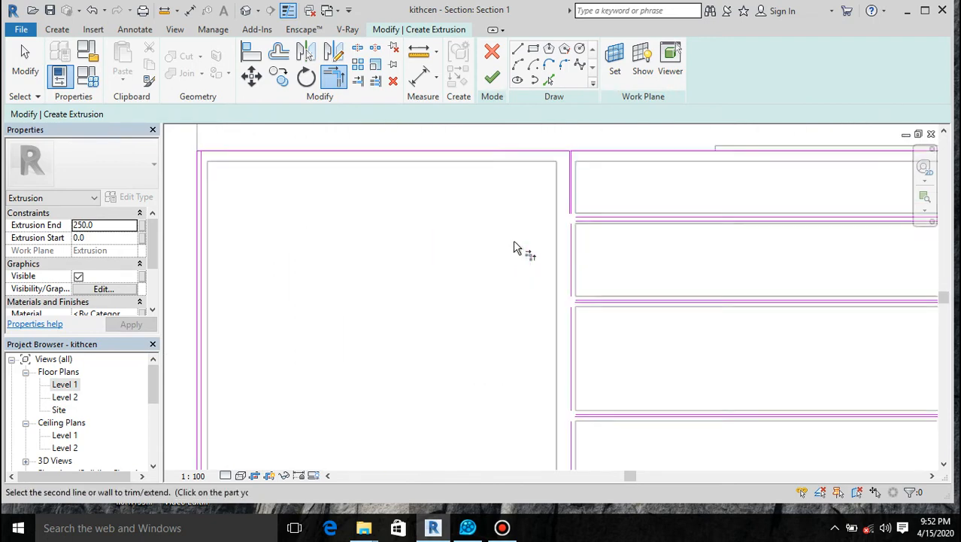
{"action": "left_click", "coordinate": [568, 210]}
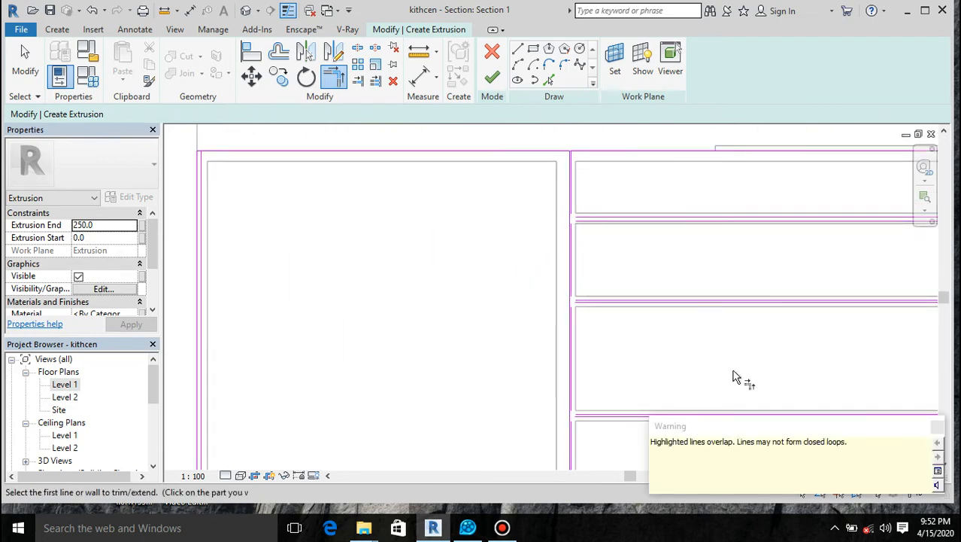
{"action": "left_click", "coordinate": [937, 427]}
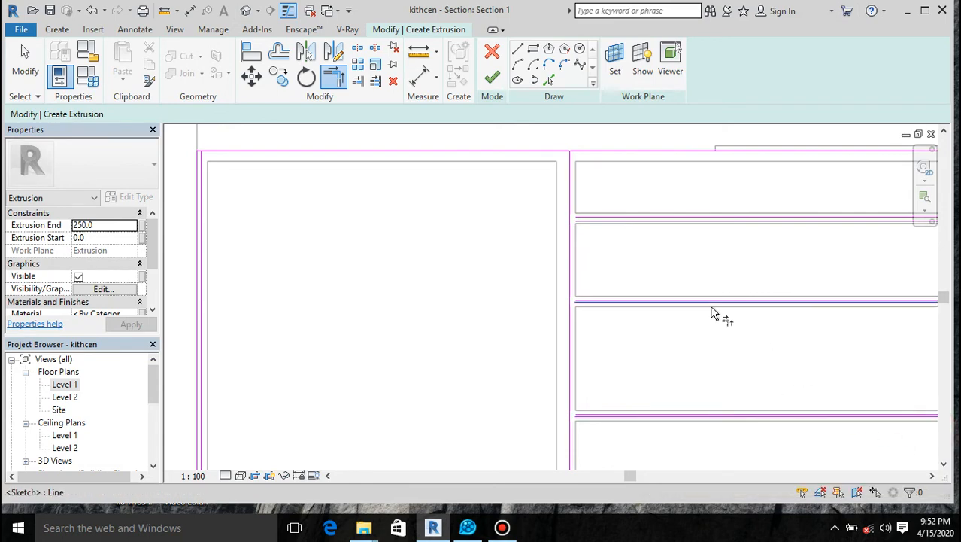
Delete the long left vertical sketch line in the gap beside the drawer fronts
{"action": "scroll", "coordinate": [714, 313], "scroll_direction": "up", "scroll_amount": 3}
{"action": "scroll", "coordinate": [622, 301], "scroll_direction": "down", "scroll_amount": 4}
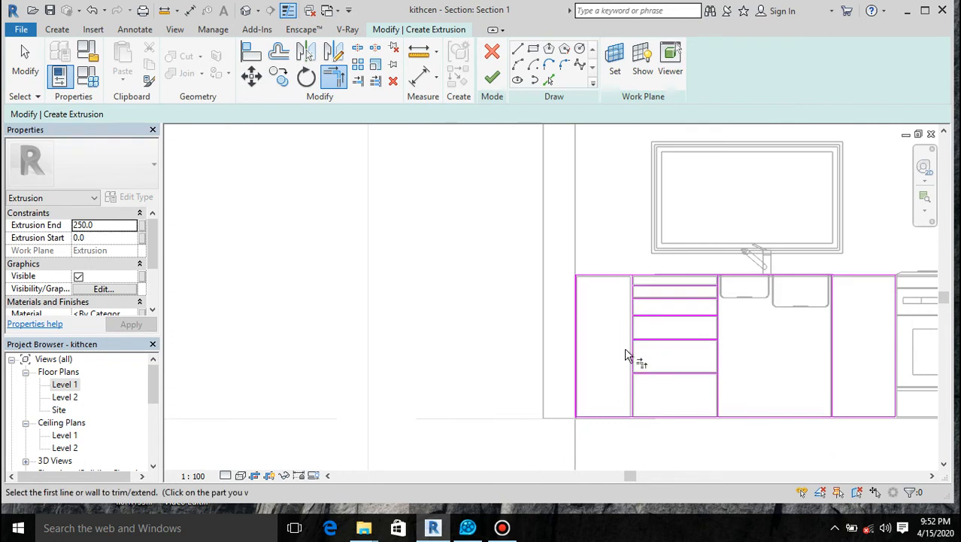
{"action": "scroll", "coordinate": [628, 356], "scroll_direction": "up", "scroll_amount": 3}
{"action": "scroll", "coordinate": [628, 357], "scroll_direction": "up", "scroll_amount": 2}
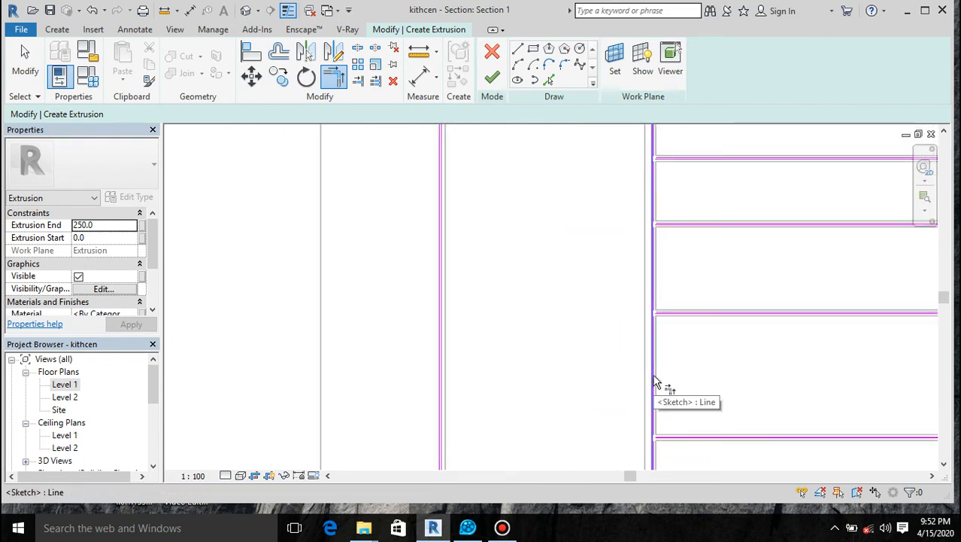
{"action": "left_click", "coordinate": [652, 380]}
{"action": "key", "text": "d"}
{"action": "key", "text": "e"}
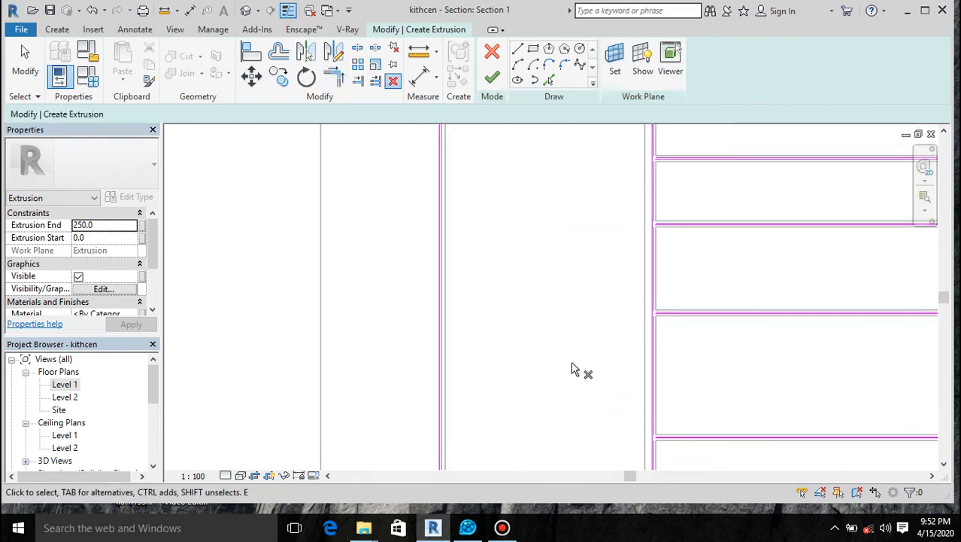
{"action": "scroll", "coordinate": [662, 349], "scroll_direction": "up", "scroll_amount": 3}
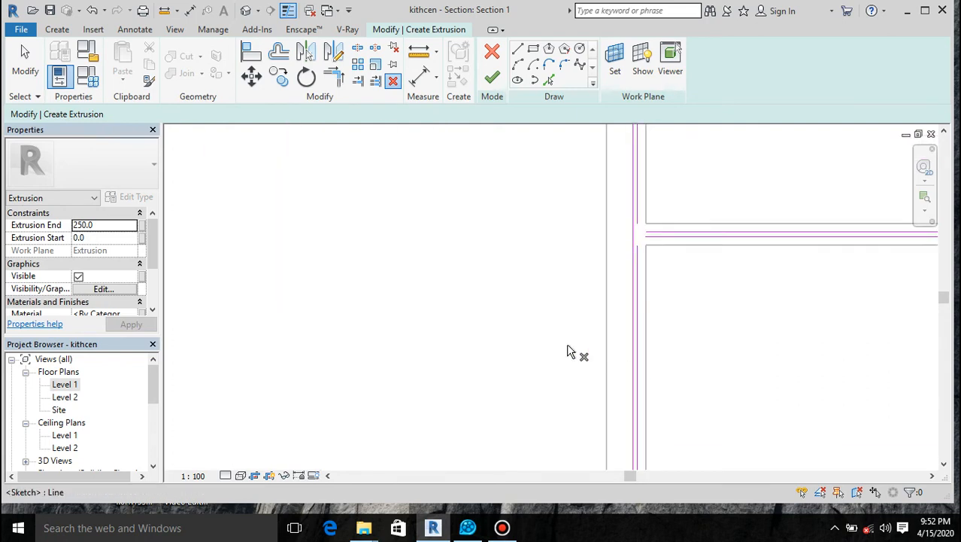
{"action": "key", "text": "Escape"}
{"action": "left_click", "coordinate": [635, 280]}
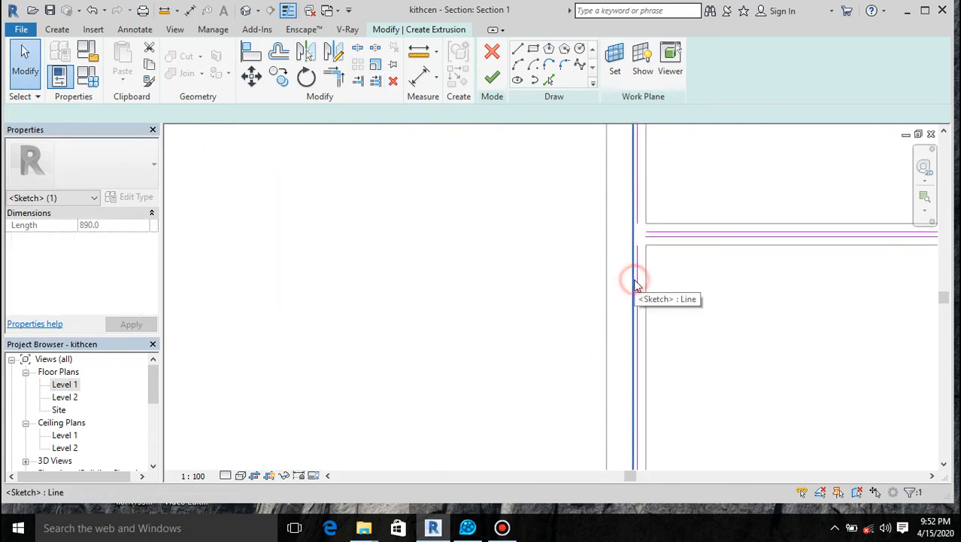
{"action": "key", "text": "Delete"}
Examine both ends of the gap beside the drawers and undo the deletion of its long vertical line
{"action": "scroll", "coordinate": [572, 267], "scroll_direction": "down", "scroll_amount": 4}
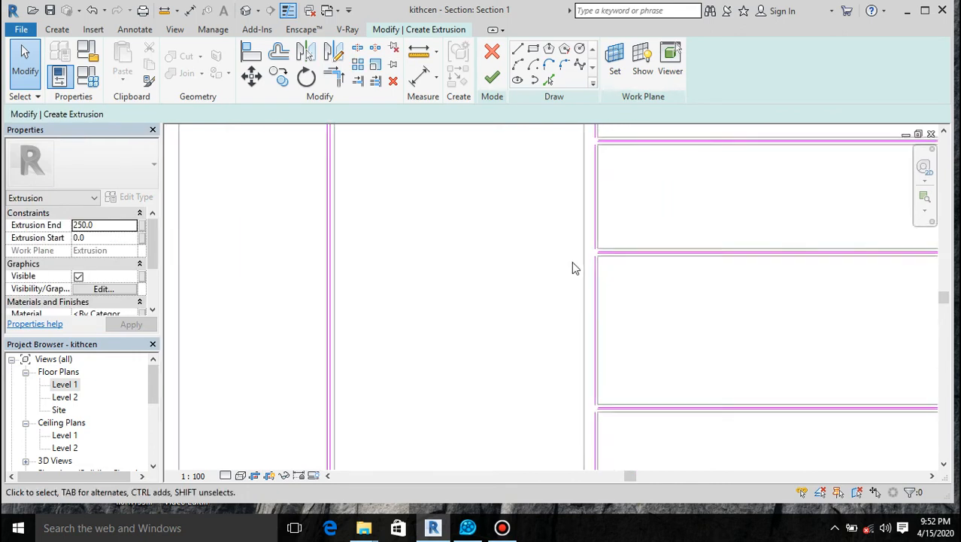
{"action": "scroll", "coordinate": [594, 389], "scroll_direction": "up", "scroll_amount": 6}
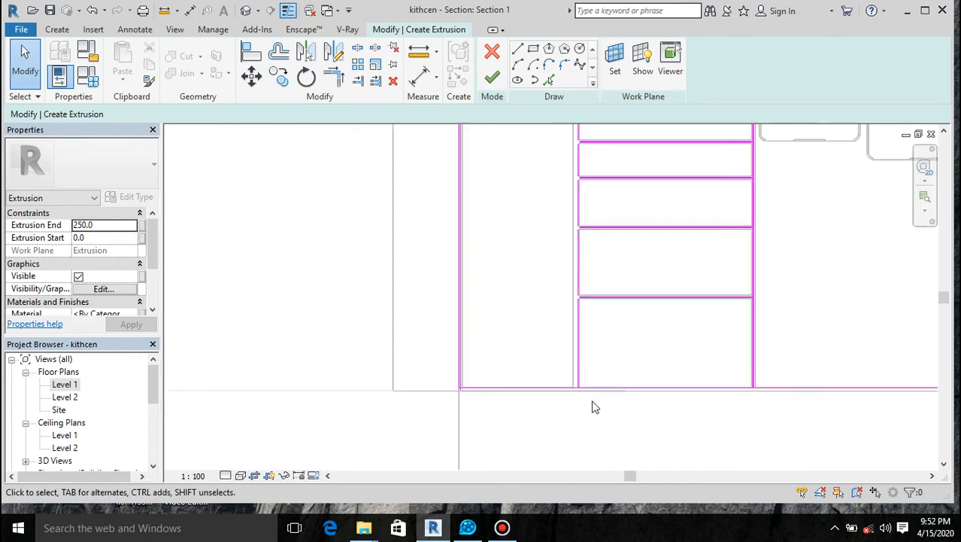
{"action": "scroll", "coordinate": [539, 355], "scroll_direction": "down", "scroll_amount": 4}
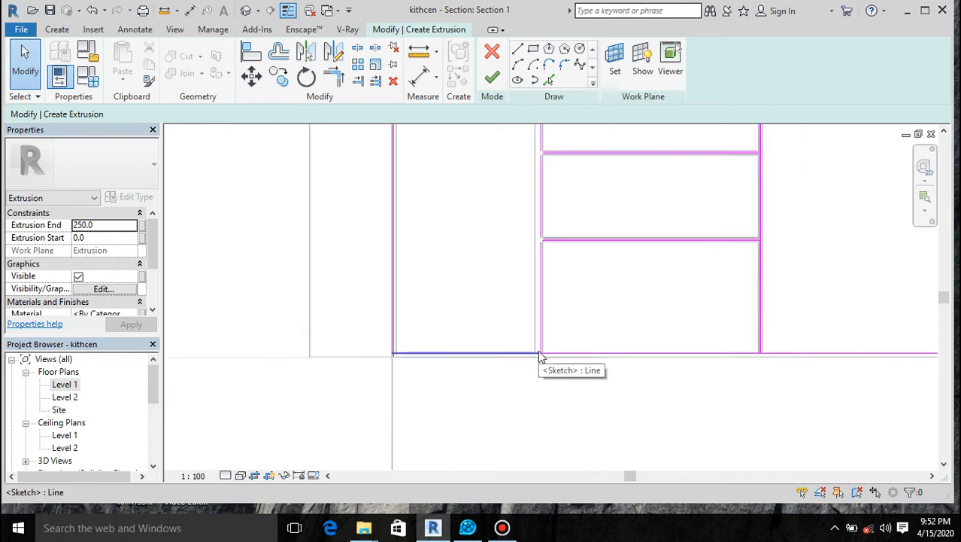
{"action": "scroll", "coordinate": [537, 168], "scroll_direction": "up", "scroll_amount": 4}
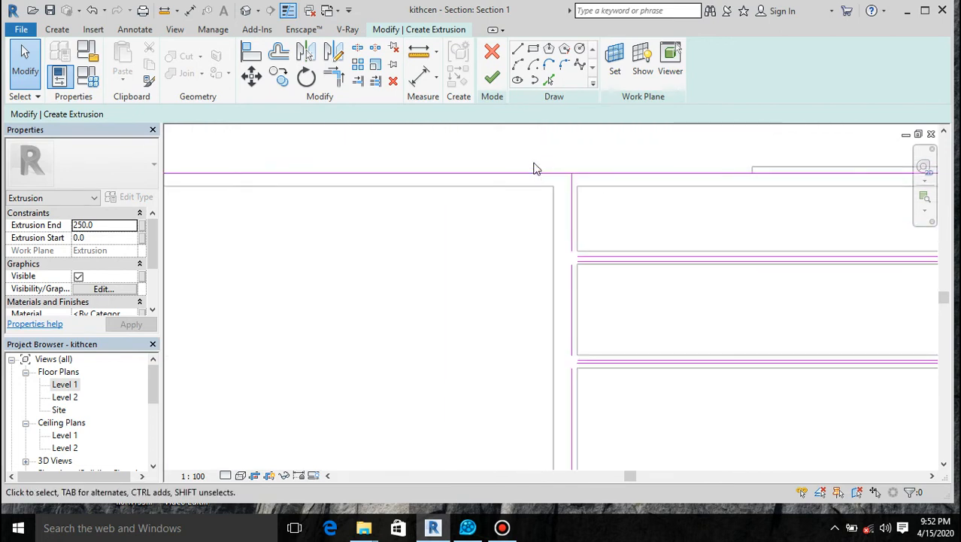
{"action": "scroll", "coordinate": [536, 169], "scroll_direction": "down", "scroll_amount": 2}
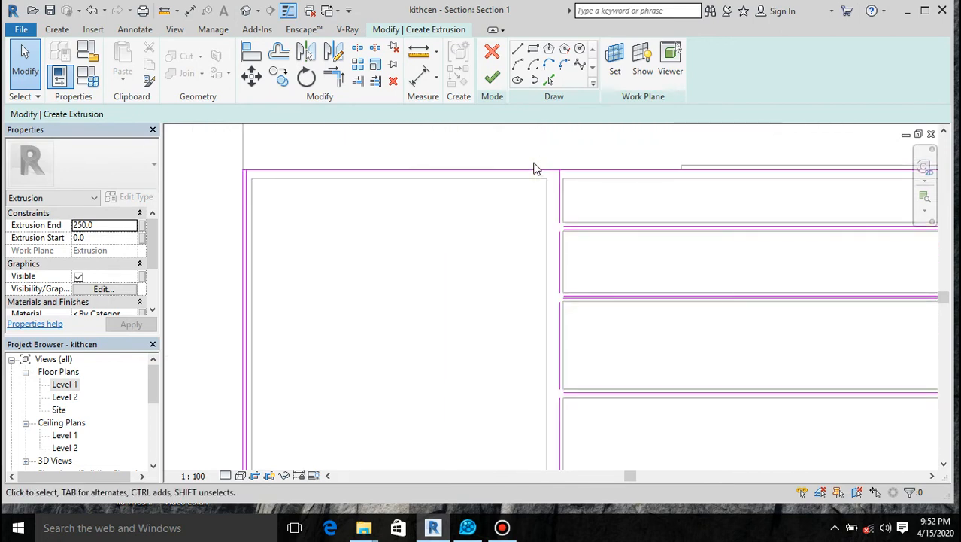
{"action": "scroll", "coordinate": [534, 163], "scroll_direction": "up", "scroll_amount": 3}
{"action": "scroll", "coordinate": [628, 276], "scroll_direction": "down", "scroll_amount": 4}
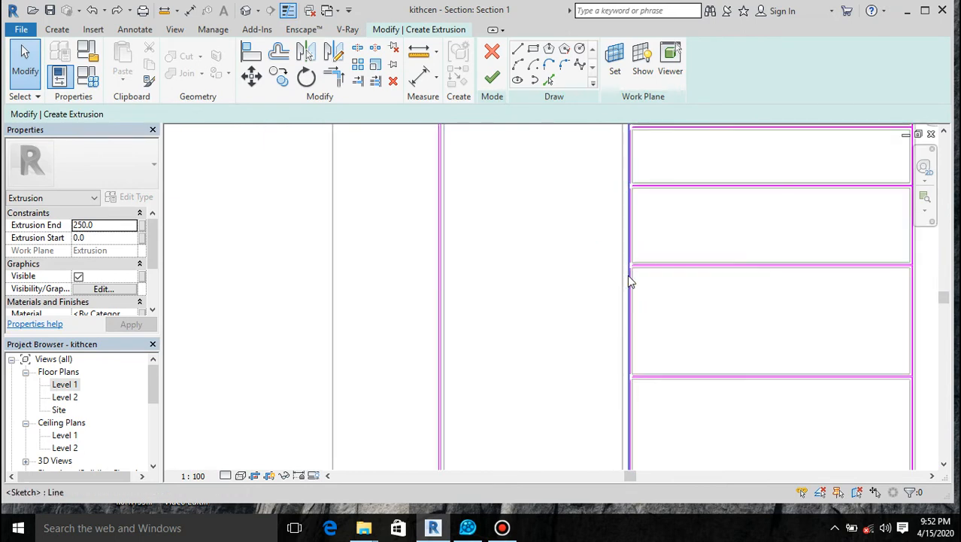
Examine the sketch lines along the drawer fronts' left side, from the top corner down to the bottom end of the gap
{"action": "scroll", "coordinate": [481, 258], "scroll_direction": "down", "scroll_amount": 2}
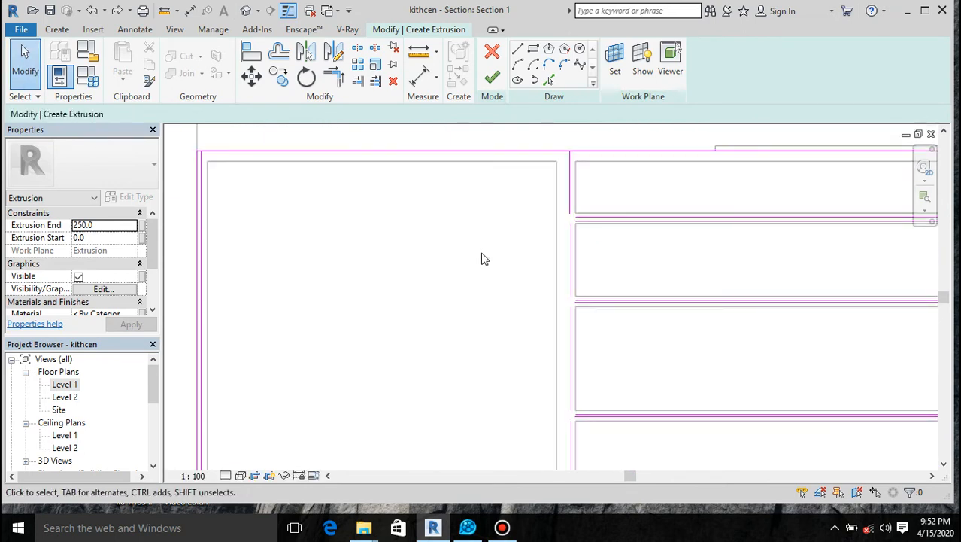
{"action": "scroll", "coordinate": [566, 221], "scroll_direction": "up", "scroll_amount": 2}
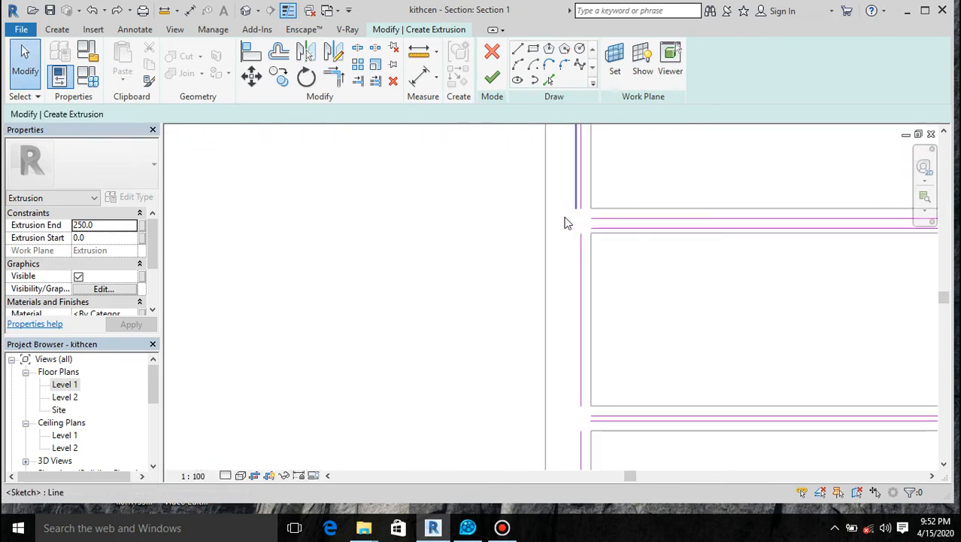
{"action": "scroll", "coordinate": [565, 222], "scroll_direction": "down", "scroll_amount": 2}
{"action": "scroll", "coordinate": [572, 386], "scroll_direction": "up", "scroll_amount": 2}
{"action": "scroll", "coordinate": [572, 385], "scroll_direction": "down", "scroll_amount": 4}
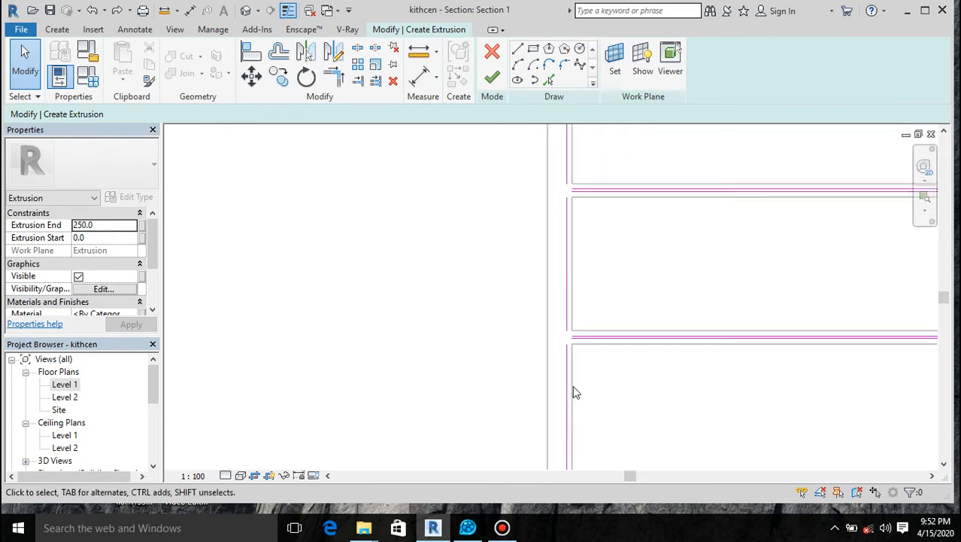
{"action": "scroll", "coordinate": [568, 339], "scroll_direction": "down", "scroll_amount": 3}
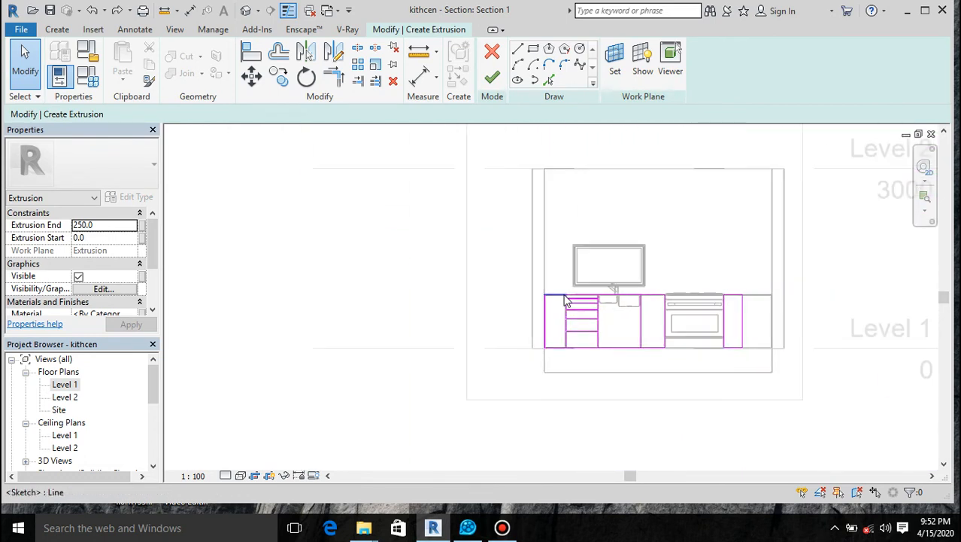
{"action": "scroll", "coordinate": [571, 356], "scroll_direction": "up", "scroll_amount": 5}
{"action": "scroll", "coordinate": [549, 190], "scroll_direction": "up", "scroll_amount": 3}
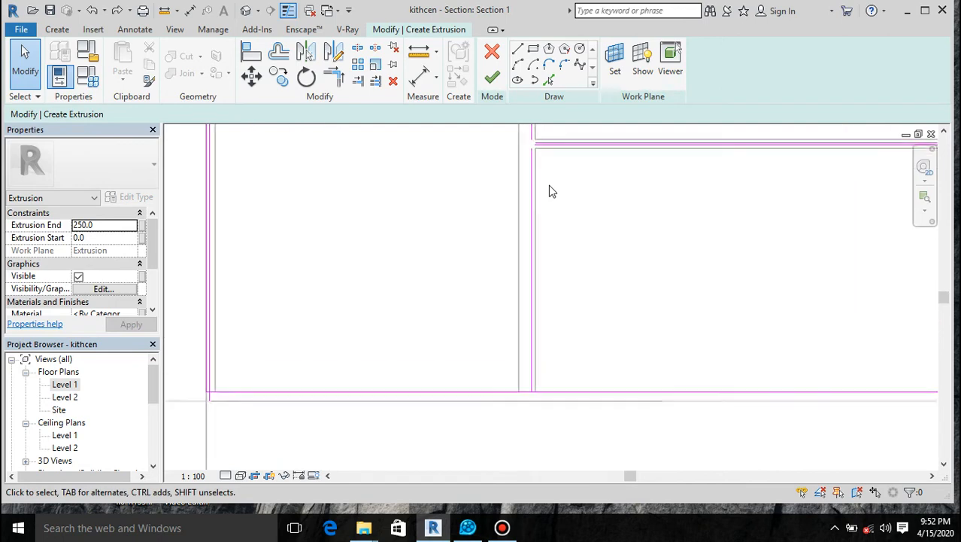
{"action": "scroll", "coordinate": [549, 190], "scroll_direction": "down", "scroll_amount": 1}
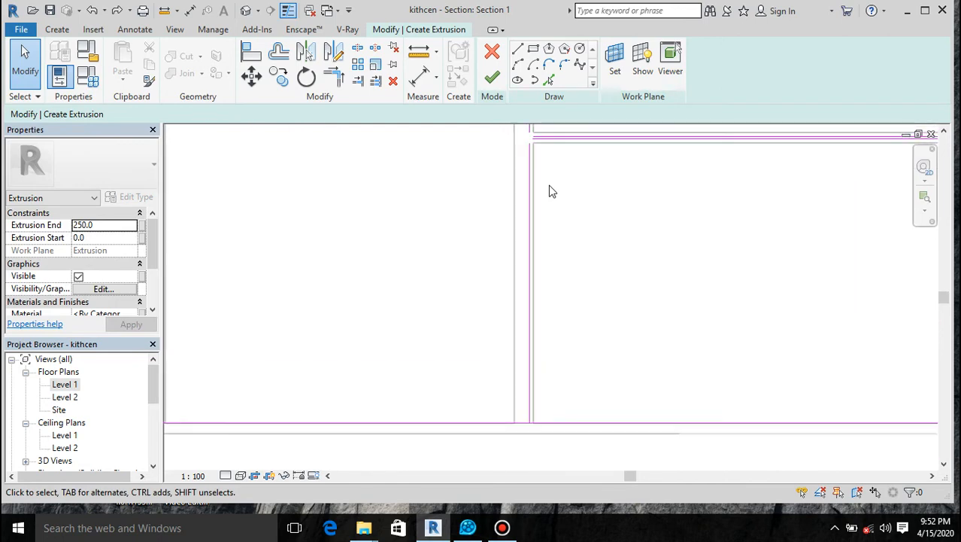
Shorten the left door's bottom sketch line to 335 mm and trim the bottom drawer's lower-left corner closed
{"action": "left_click", "coordinate": [483, 423]}
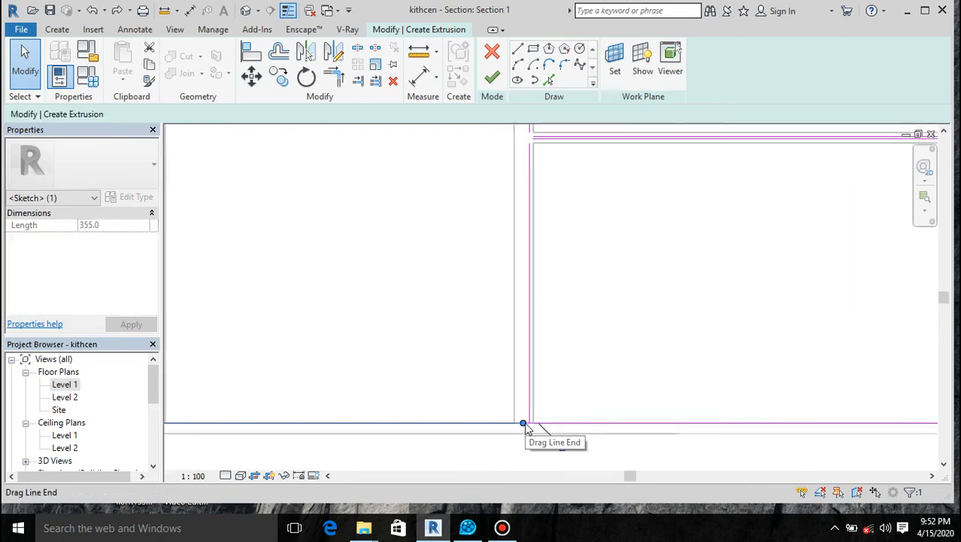
{"action": "left_click_drag", "start_coordinate": [524, 424], "coordinate": [503, 424]}
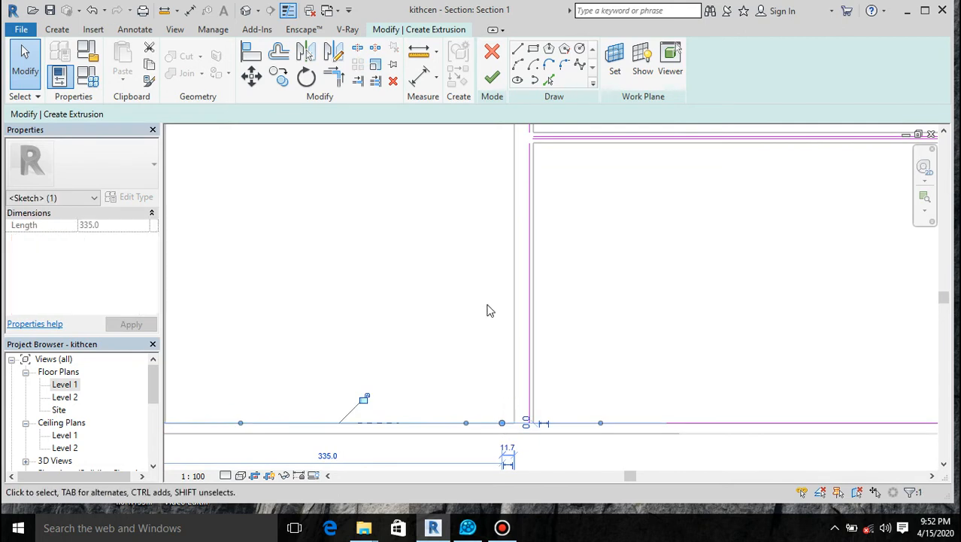
{"action": "left_click", "coordinate": [334, 77]}
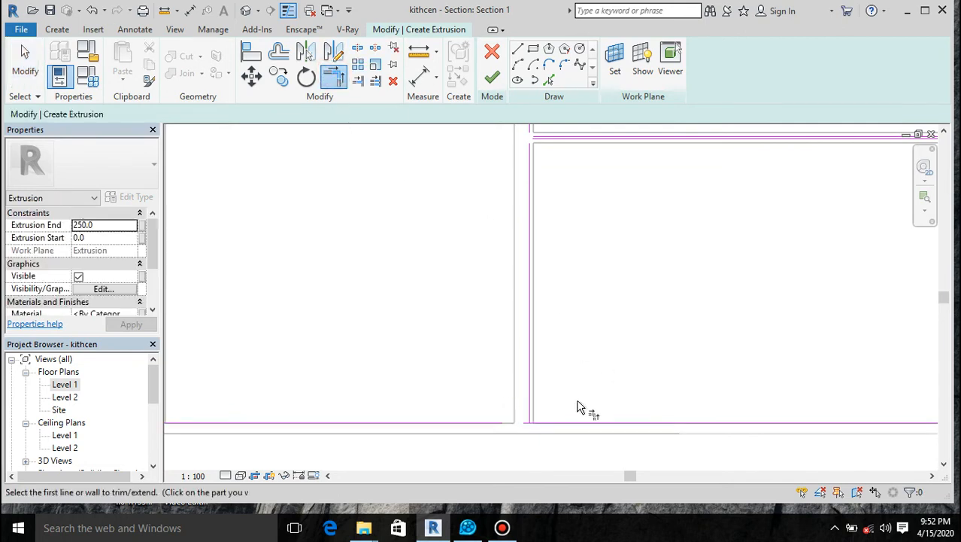
{"action": "scroll", "coordinate": [560, 417], "scroll_direction": "up", "scroll_amount": 1}
{"action": "scroll", "coordinate": [561, 417], "scroll_direction": "up", "scroll_amount": 1}
{"action": "left_click", "coordinate": [540, 436]}
{"action": "left_click", "coordinate": [498, 397]}
{"action": "scroll", "coordinate": [547, 419], "scroll_direction": "down", "scroll_amount": 3}
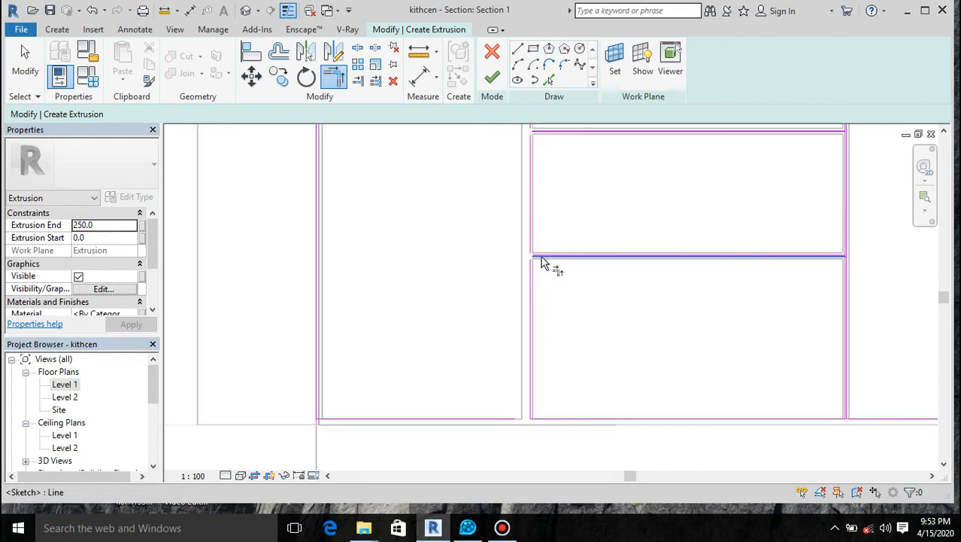
Trim the bottom drawer's top line to a corner with its left vertical line
{"action": "scroll", "coordinate": [543, 263], "scroll_direction": "up", "scroll_amount": 3}
{"action": "left_click", "coordinate": [543, 258]}
{"action": "left_click", "coordinate": [509, 294]}
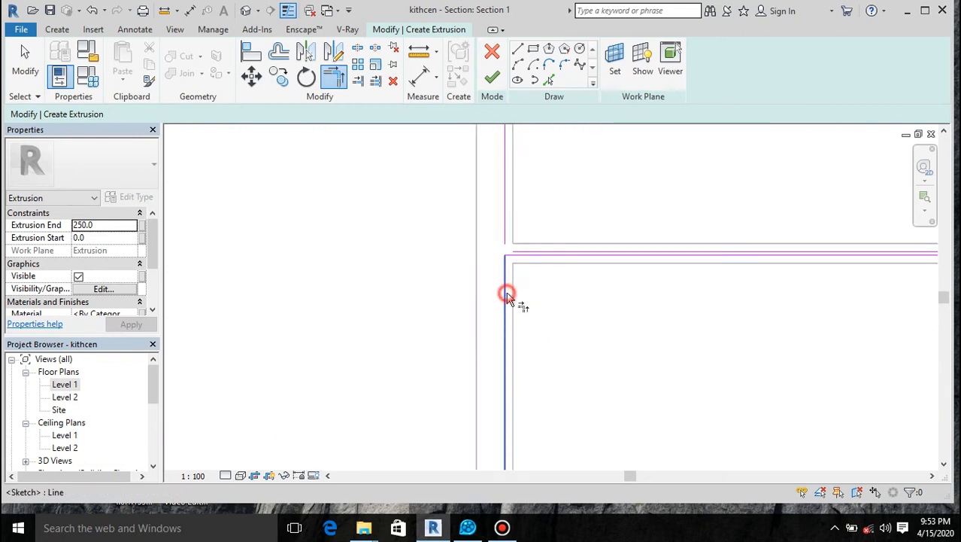
{"action": "left_click", "coordinate": [509, 233]}
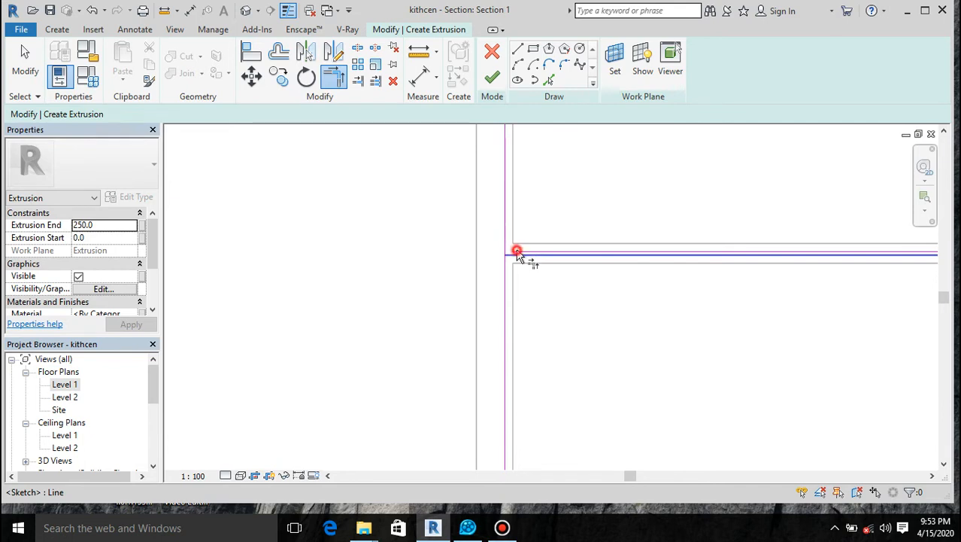
{"action": "left_click", "coordinate": [519, 255]}
{"action": "key", "text": "ctrl+z"}
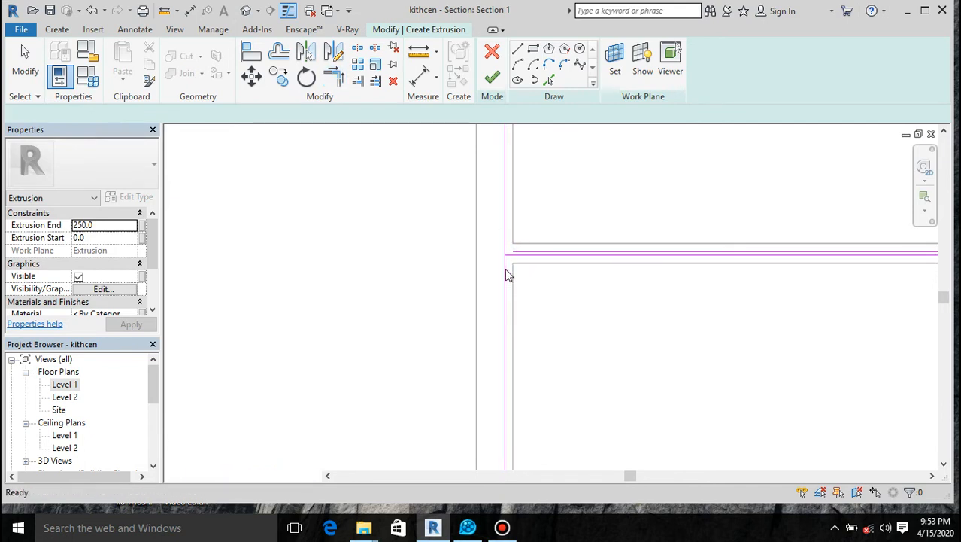
Trim the lower-left corner of the second drawer from the bottom closed, using the upper line of the gap
{"action": "left_click", "coordinate": [524, 249]}
{"action": "left_click", "coordinate": [510, 231]}
{"action": "scroll", "coordinate": [569, 314], "scroll_direction": "down", "scroll_amount": 3}
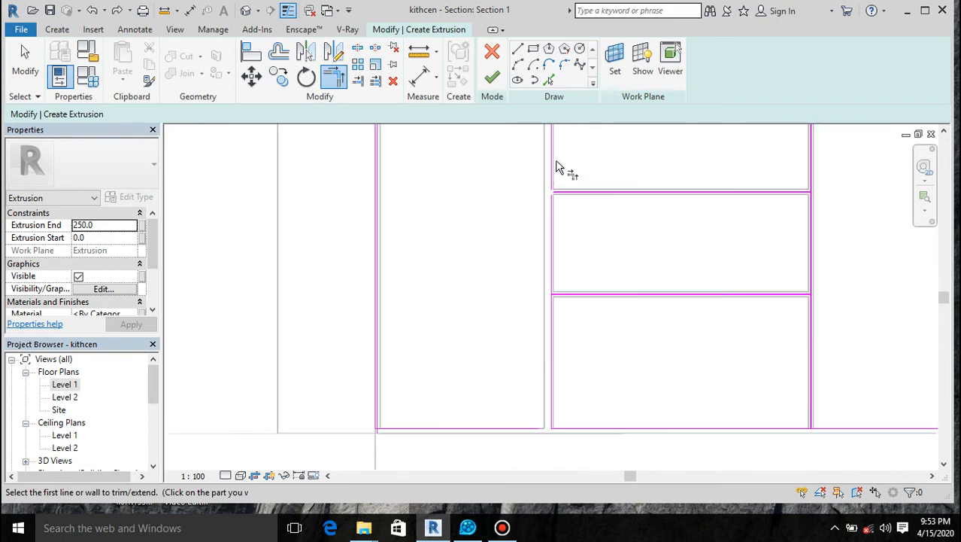
Trim both left corners at the gap between the second and third drawers from the bottom
{"action": "scroll", "coordinate": [558, 167], "scroll_direction": "up", "scroll_amount": 4}
{"action": "left_click", "coordinate": [545, 195]}
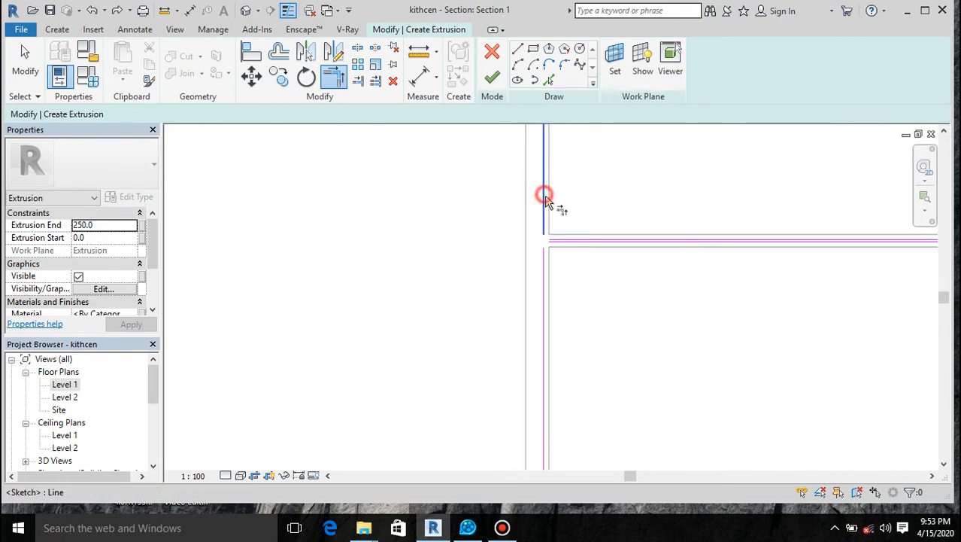
{"action": "scroll", "coordinate": [568, 245], "scroll_direction": "up", "scroll_amount": 2}
{"action": "left_click", "coordinate": [562, 242]}
{"action": "left_click", "coordinate": [560, 251]}
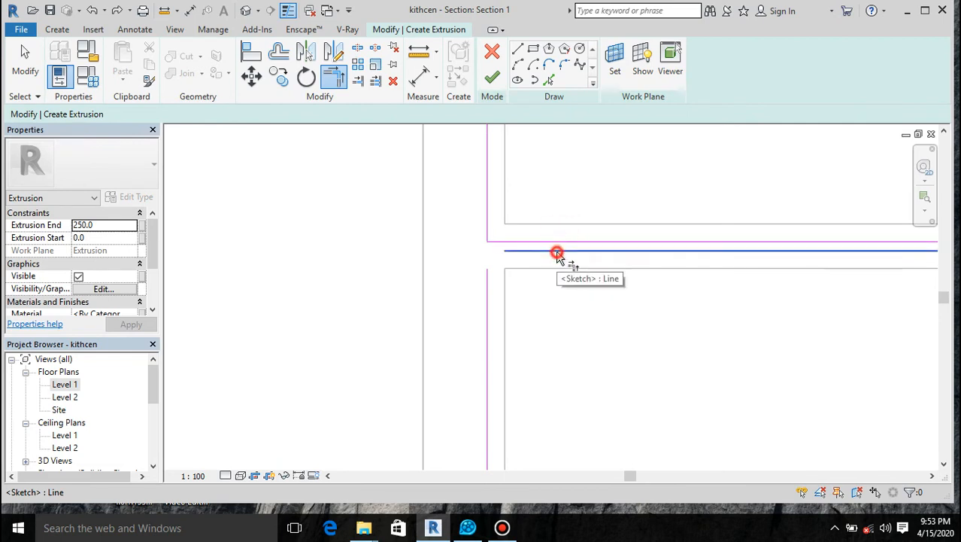
{"action": "left_click", "coordinate": [491, 301]}
{"action": "scroll", "coordinate": [492, 303], "scroll_direction": "down", "scroll_amount": 4}
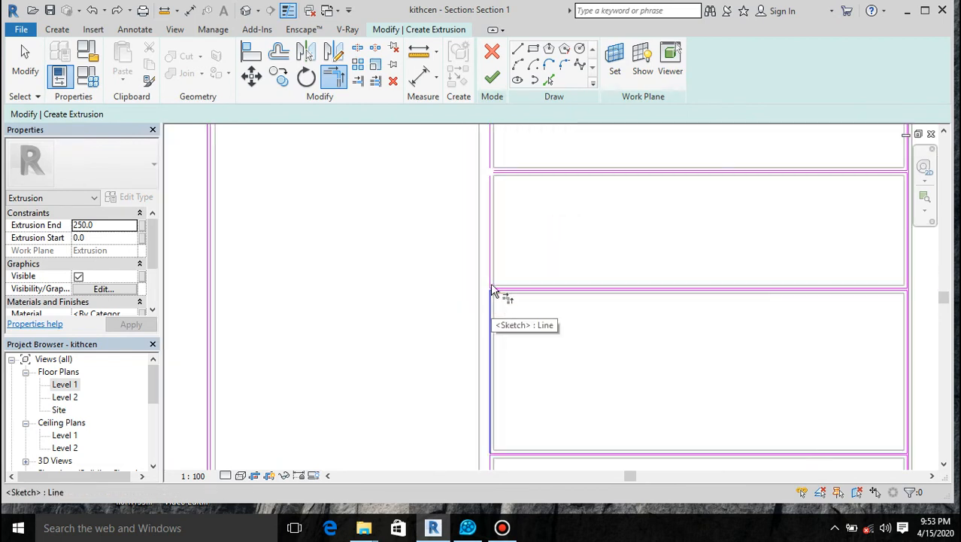
Trim both left corners at the gap between the third and fourth drawers from the bottom
{"action": "scroll", "coordinate": [495, 156], "scroll_direction": "up", "scroll_amount": 3}
{"action": "left_click", "coordinate": [484, 188]}
{"action": "left_click", "coordinate": [520, 223]}
{"action": "left_click", "coordinate": [518, 229]}
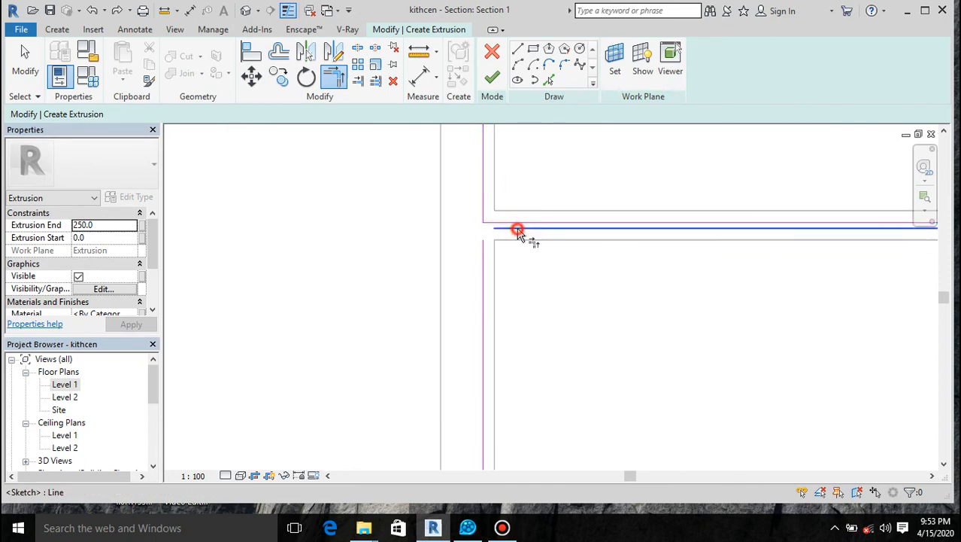
{"action": "left_click", "coordinate": [485, 265]}
{"action": "scroll", "coordinate": [489, 269], "scroll_direction": "down", "scroll_amount": 4}
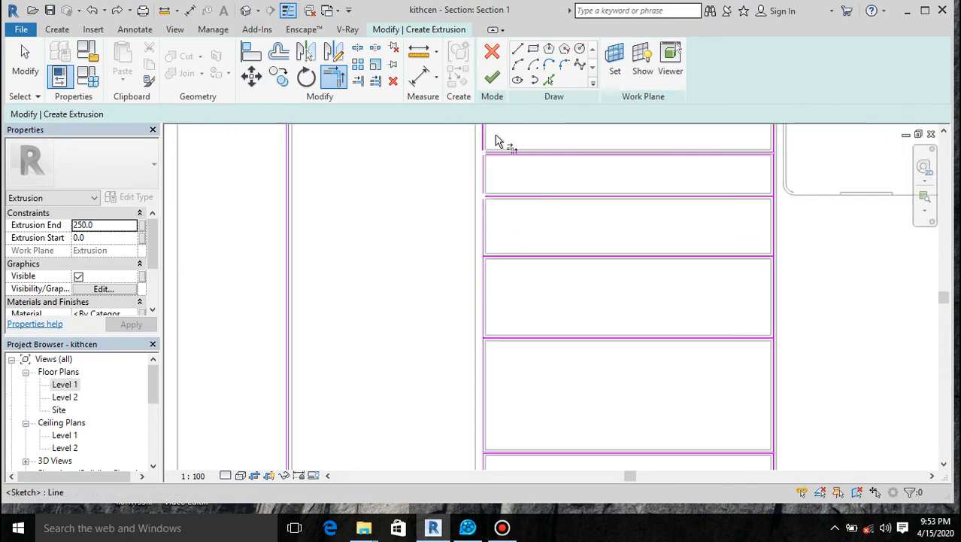
Trim the top drawer's lower-left corner and the upper-left corner of the drawer directly below it
{"action": "scroll", "coordinate": [497, 134], "scroll_direction": "up", "scroll_amount": 3}
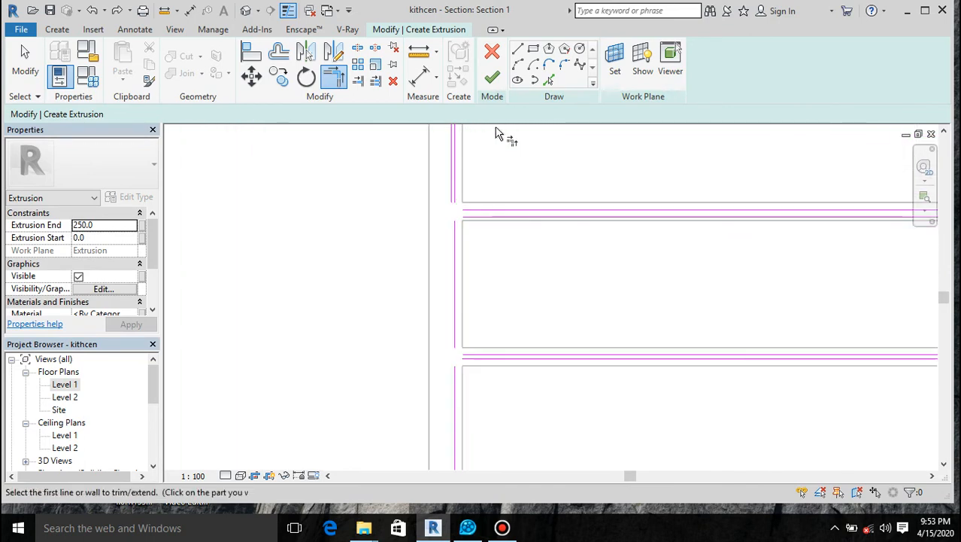
{"action": "left_click", "coordinate": [453, 198]}
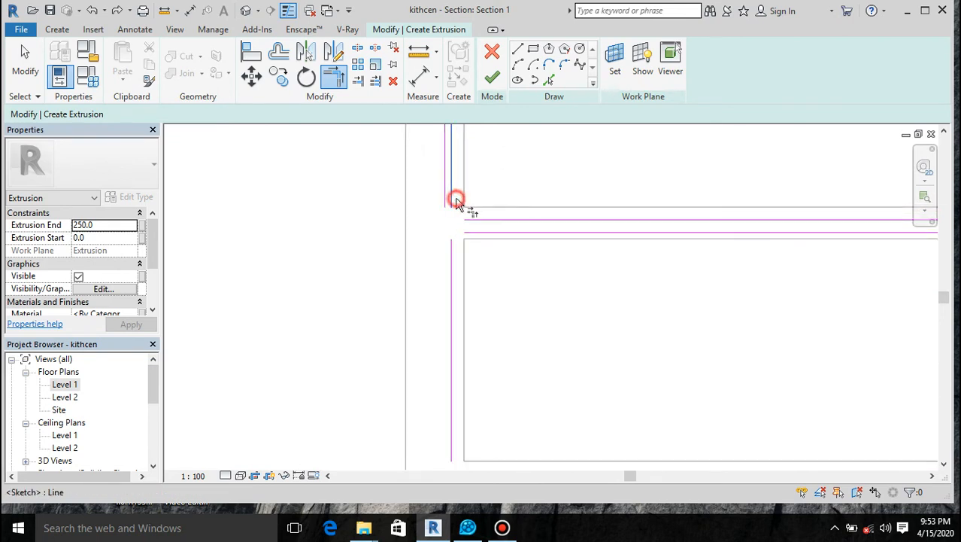
{"action": "left_click", "coordinate": [484, 232]}
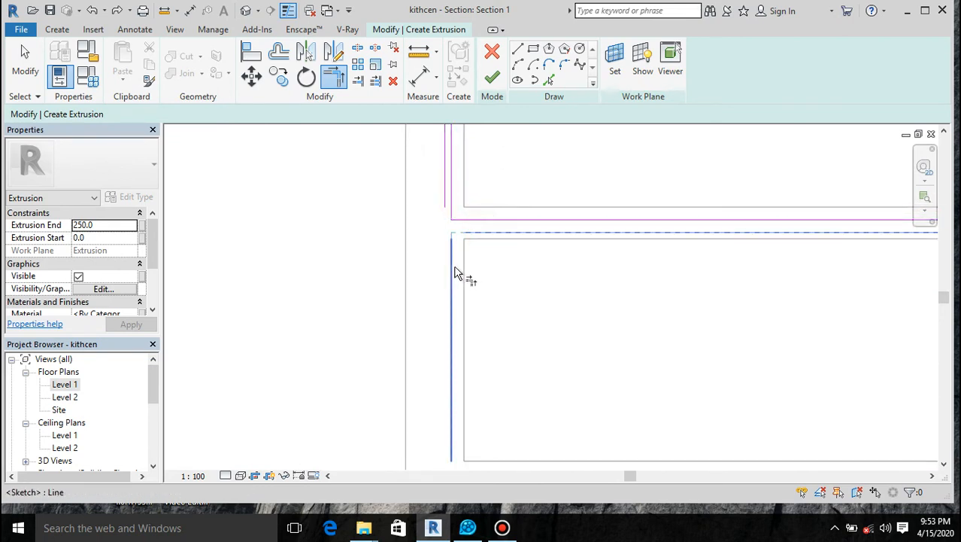
{"action": "left_click", "coordinate": [455, 271]}
{"action": "scroll", "coordinate": [500, 214], "scroll_direction": "down", "scroll_amount": 3}
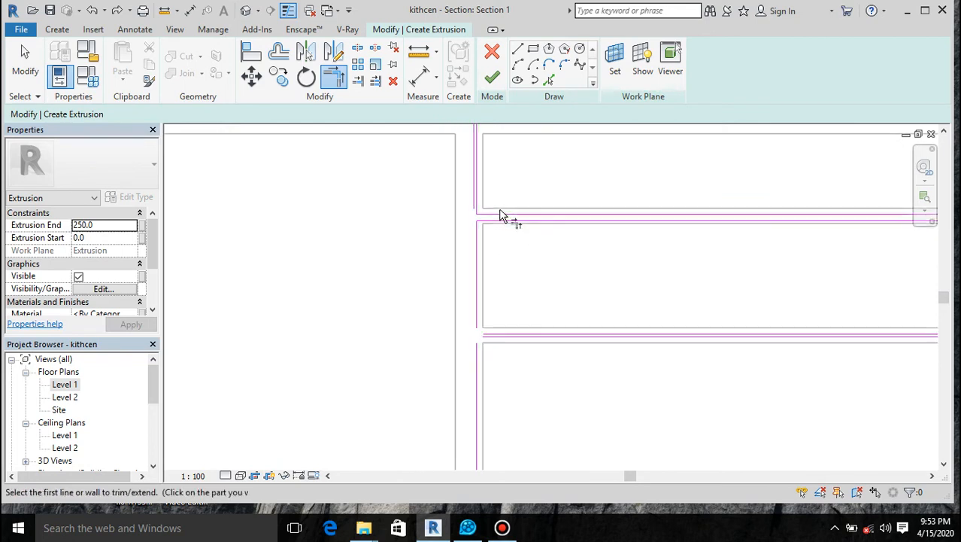
Trim both left corners at the gap between the second and third drawers from the top
{"action": "scroll", "coordinate": [491, 339], "scroll_direction": "up", "scroll_amount": 2}
{"action": "left_click", "coordinate": [484, 335]}
{"action": "left_click", "coordinate": [455, 316]}
{"action": "left_click", "coordinate": [497, 343]}
{"action": "left_click", "coordinate": [457, 397]}
{"action": "scroll", "coordinate": [459, 391], "scroll_direction": "down", "scroll_amount": 3}
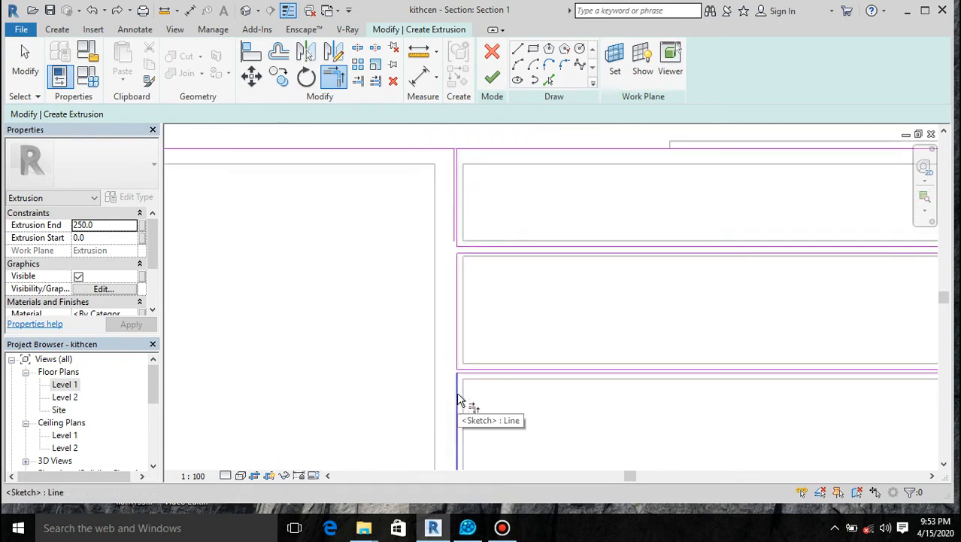
Start the Pick Lines tool and set its offset to 0.0
{"action": "scroll", "coordinate": [458, 311], "scroll_direction": "up", "scroll_amount": 3}
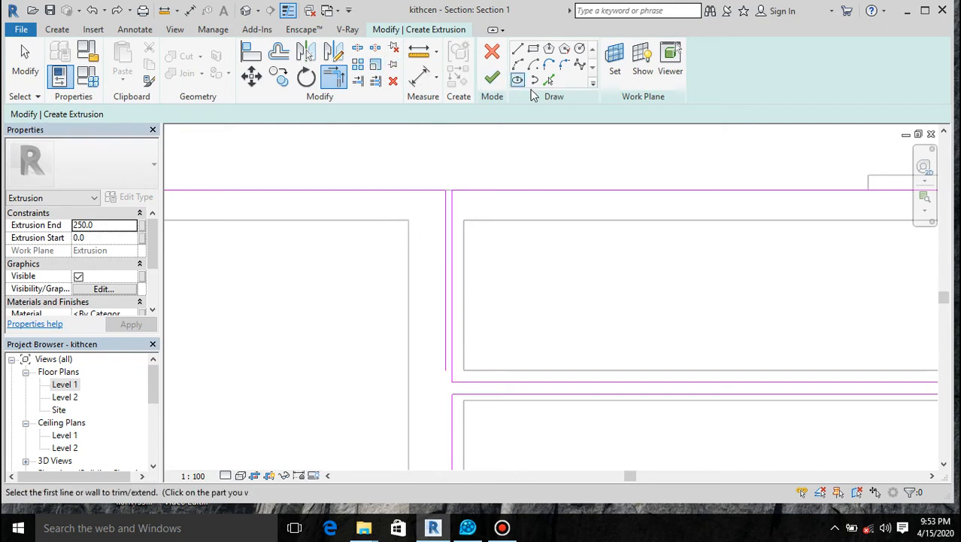
{"action": "left_click", "coordinate": [548, 81]}
{"action": "left_click", "coordinate": [199, 113]}
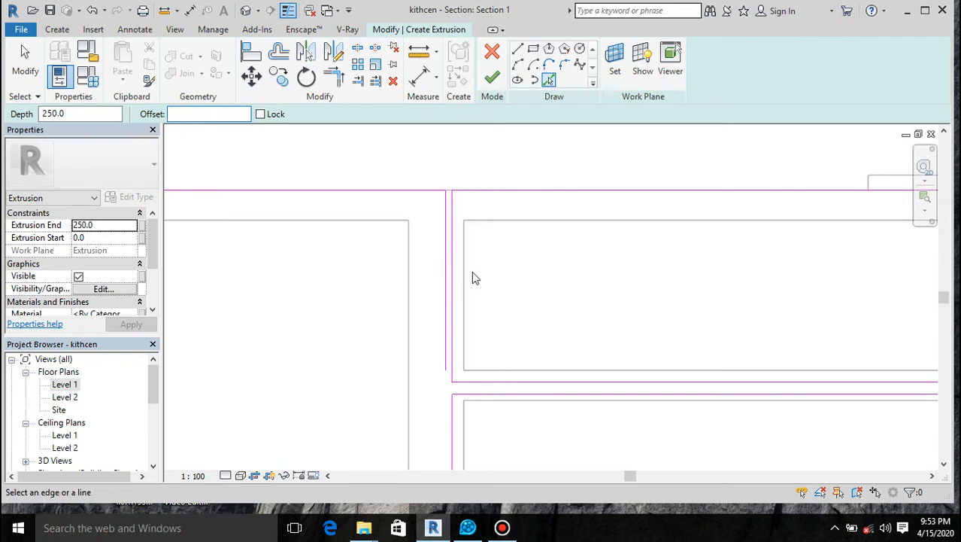
{"action": "left_click", "coordinate": [564, 282]}
{"action": "left_click", "coordinate": [578, 265]}
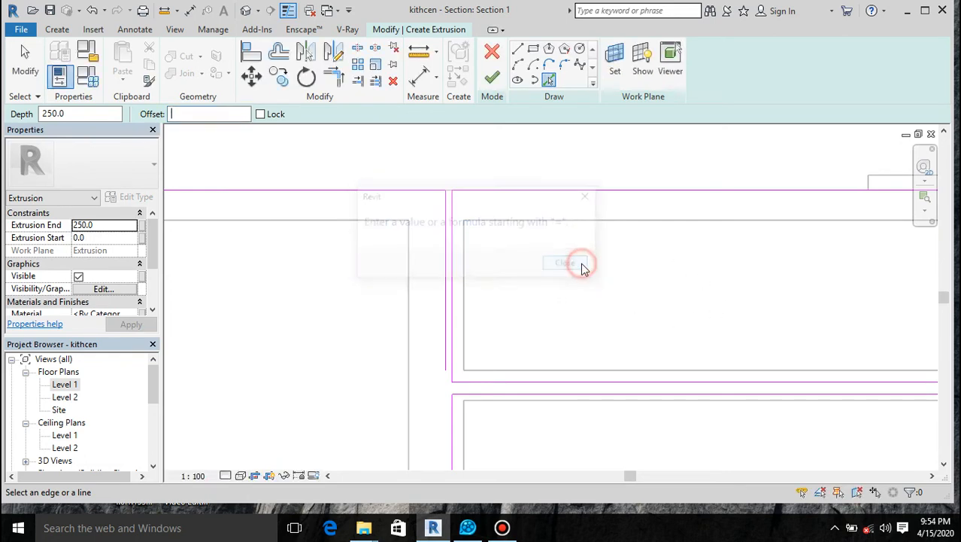
{"action": "left_click", "coordinate": [581, 267]}
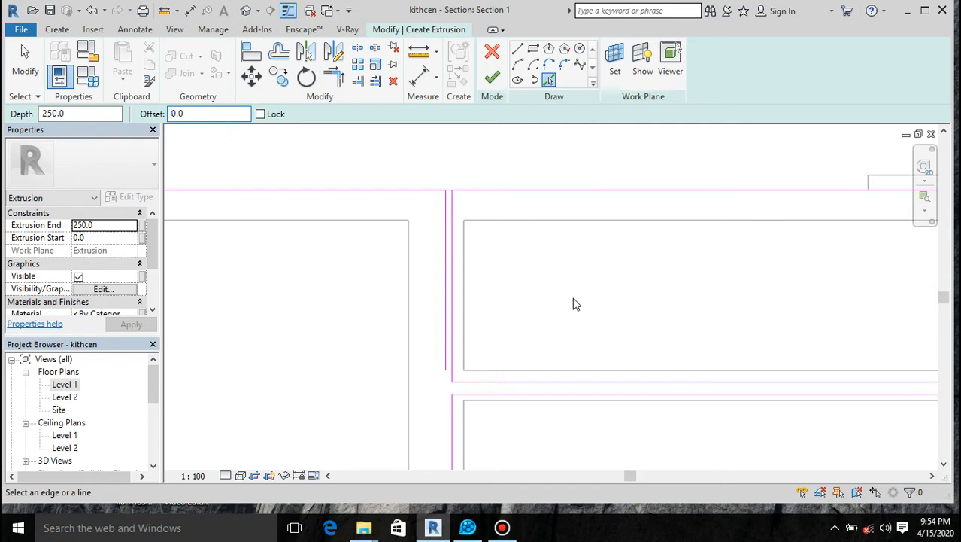
Delete the left door's vertical sketch line beside the drawers and its top sketch line
{"action": "left_click", "coordinate": [18, 66]}
{"action": "left_click", "coordinate": [446, 249]}
{"action": "key", "text": "Delete"}
{"action": "left_click", "coordinate": [405, 191]}
{"action": "key", "text": "Delete"}
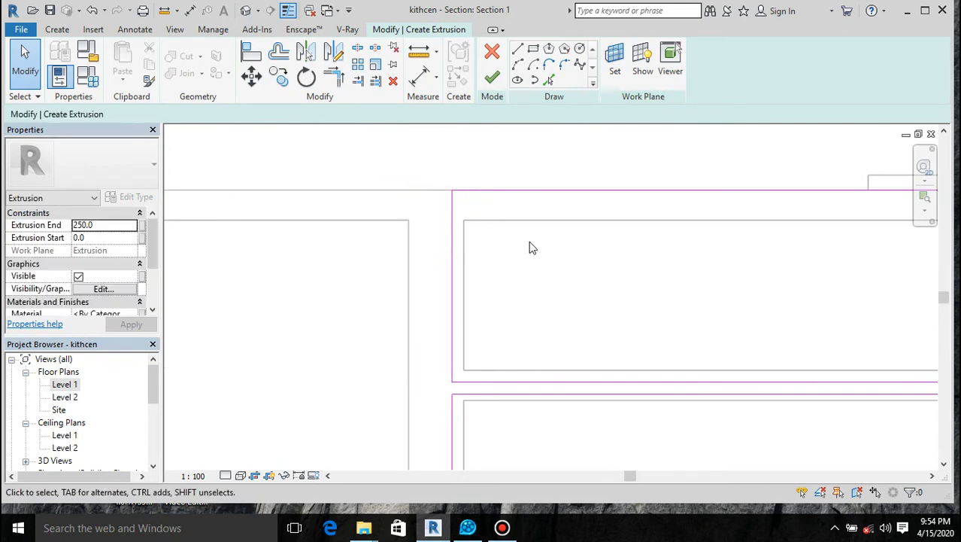
Delete the left door's remaining sketch lines along its left and bottom edges
{"action": "scroll", "coordinate": [524, 191], "scroll_direction": "down", "scroll_amount": 4}
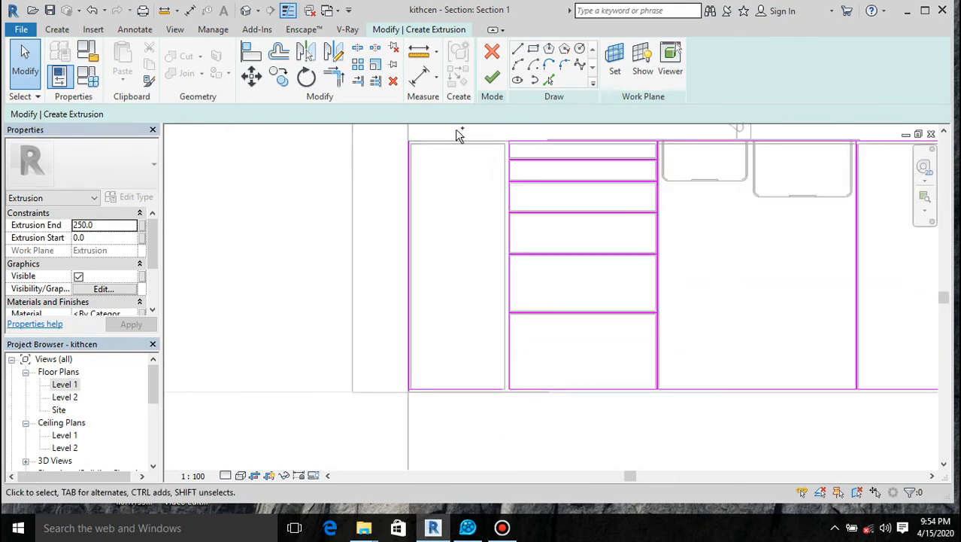
{"action": "mouse_move", "coordinate": [456, 129]}
{"action": "left_mouse_down"}
{"action": "mouse_move", "coordinate": [415, 248]}
{"action": "mouse_move", "coordinate": [383, 434]}
{"action": "left_mouse_up"}
{"action": "key", "text": "Escape"}
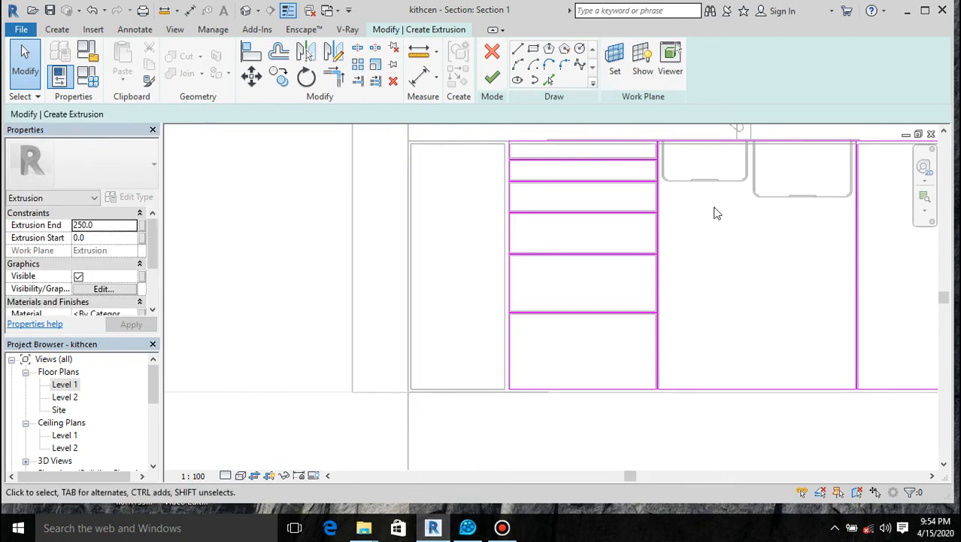
{"action": "scroll", "coordinate": [683, 154], "scroll_direction": "up", "scroll_amount": 4}
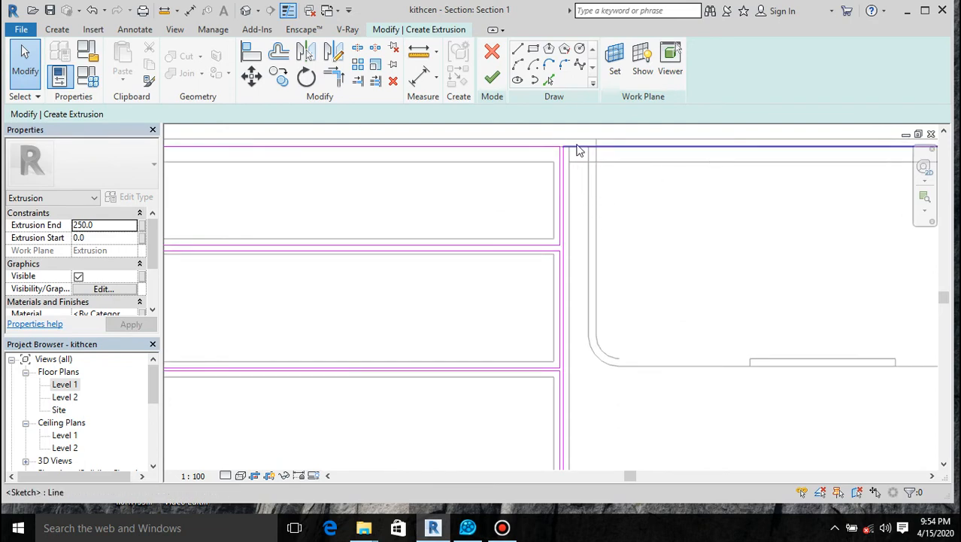
{"action": "scroll", "coordinate": [482, 194], "scroll_direction": "down", "scroll_amount": 4}
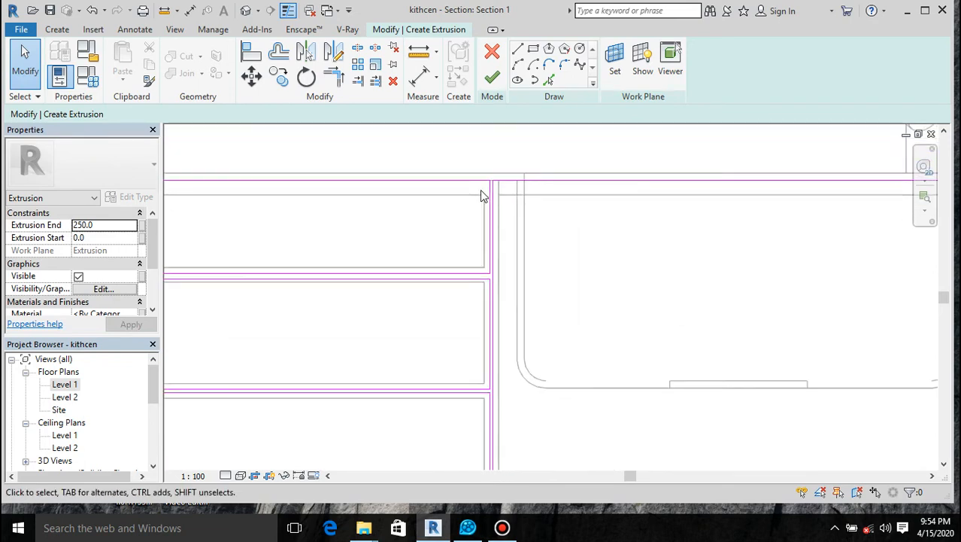
{"action": "scroll", "coordinate": [483, 194], "scroll_direction": "down", "scroll_amount": 5}
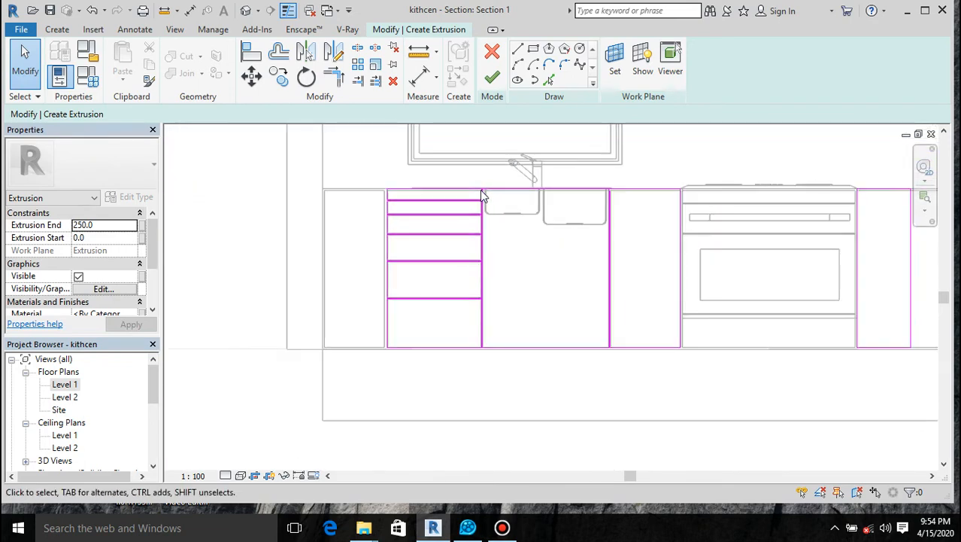
{"action": "scroll", "coordinate": [704, 203], "scroll_direction": "up", "scroll_amount": 8}
{"action": "scroll", "coordinate": [572, 257], "scroll_direction": "down", "scroll_amount": 3}
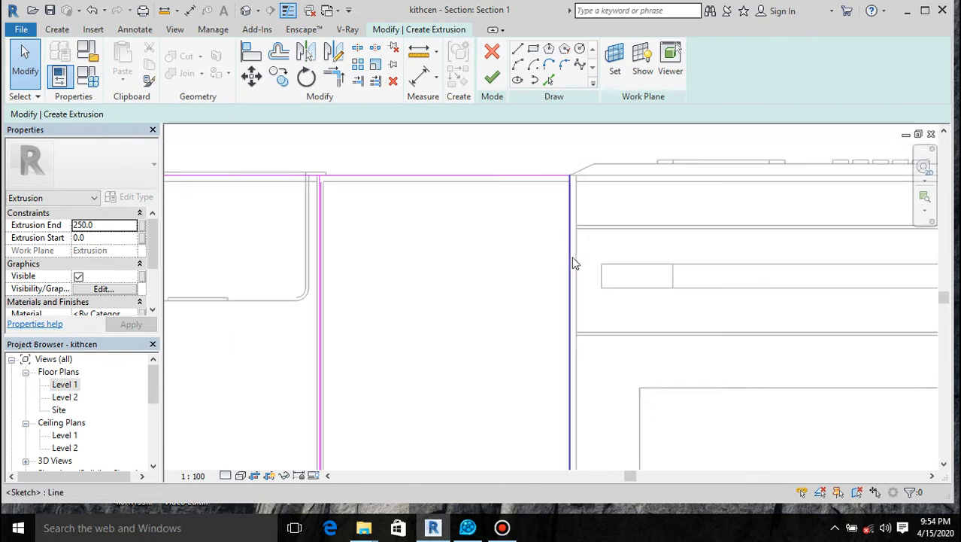
Split the top sketch line at the gap between the sink door and the door beside the stove, then trim both corners there
{"action": "scroll", "coordinate": [316, 183], "scroll_direction": "up", "scroll_amount": 3}
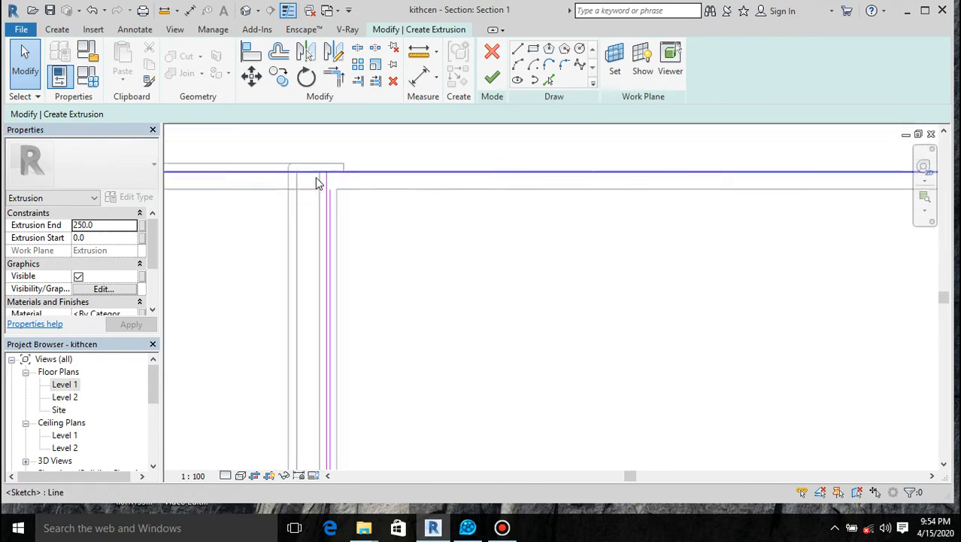
{"action": "scroll", "coordinate": [317, 183], "scroll_direction": "up", "scroll_amount": 3}
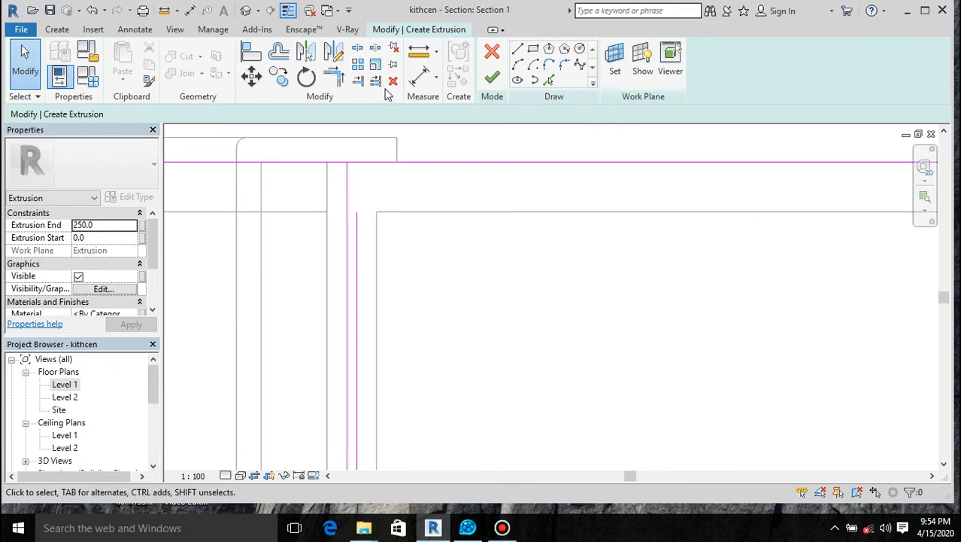
{"action": "left_click", "coordinate": [357, 47]}
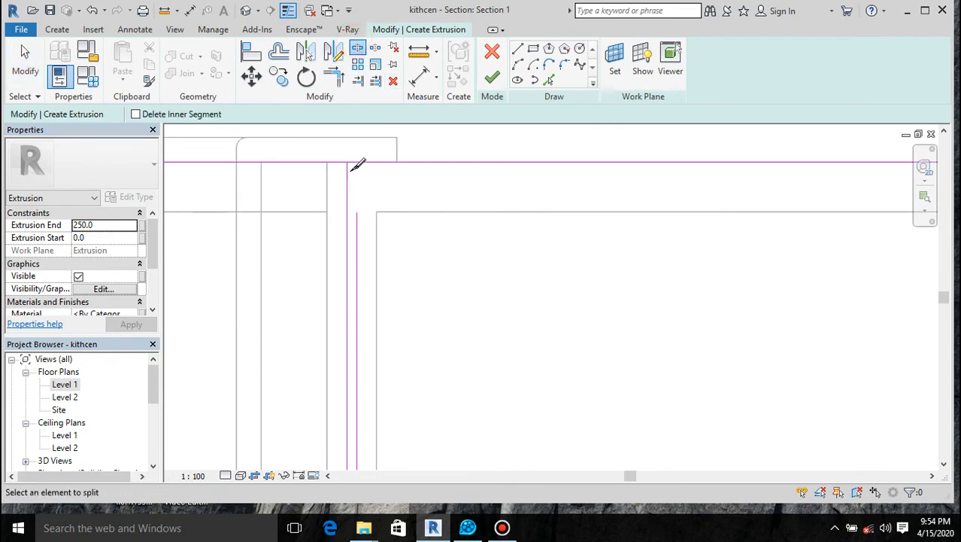
{"action": "left_click", "coordinate": [356, 162]}
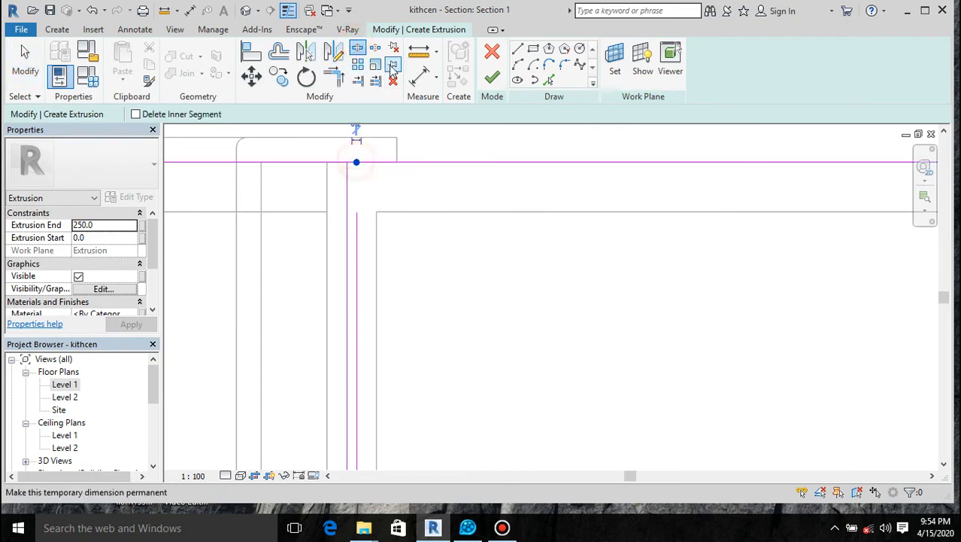
{"action": "left_click", "coordinate": [334, 78]}
{"action": "left_click", "coordinate": [436, 163]}
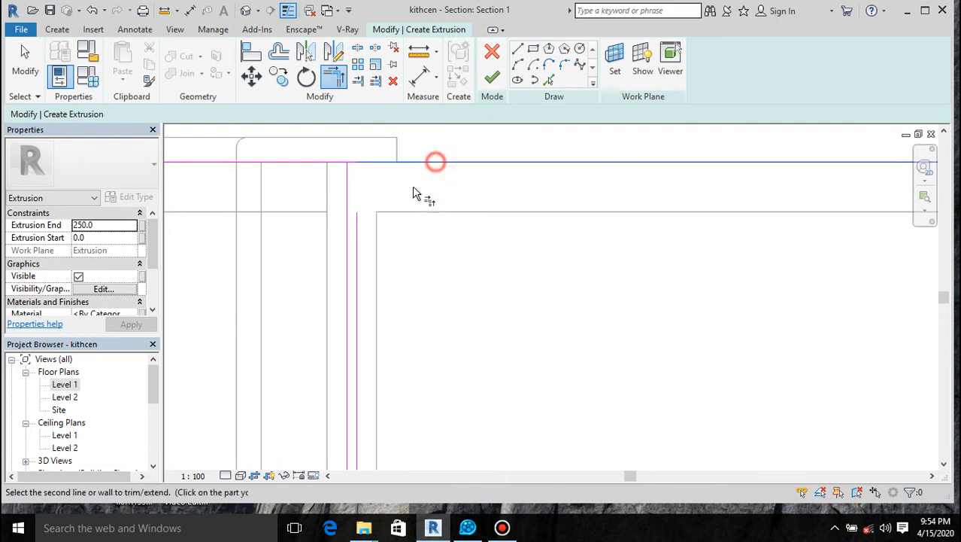
{"action": "left_click", "coordinate": [358, 275]}
{"action": "left_click", "coordinate": [303, 168]}
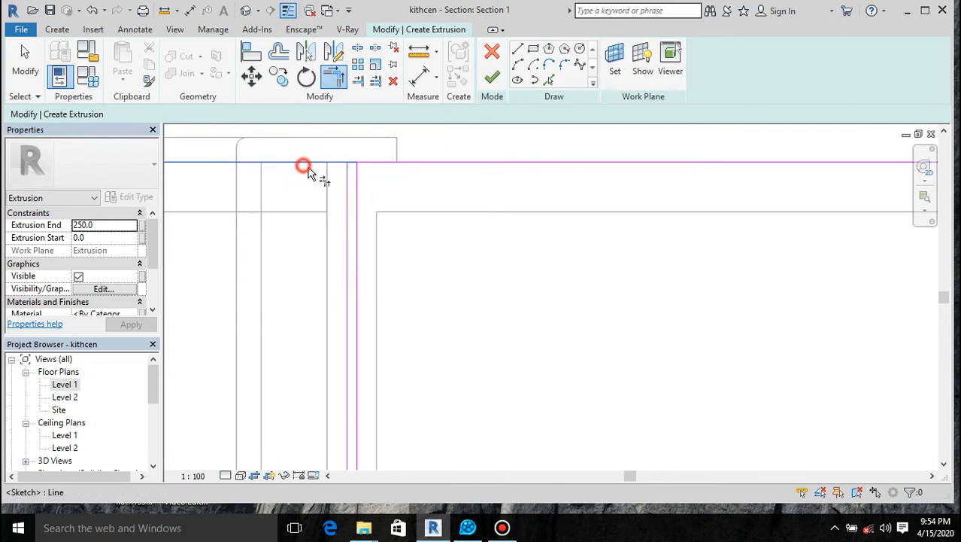
{"action": "left_click", "coordinate": [345, 189]}
Check the remaining corners of the door and drawer profile and finish the extrusion sketch
{"action": "scroll", "coordinate": [362, 170], "scroll_direction": "down", "scroll_amount": 5}
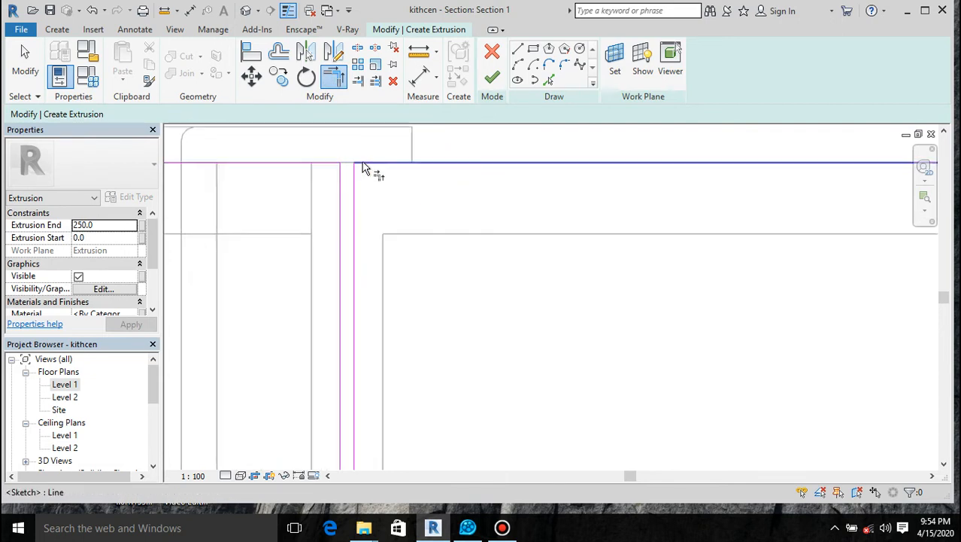
{"action": "scroll", "coordinate": [364, 169], "scroll_direction": "down", "scroll_amount": 4}
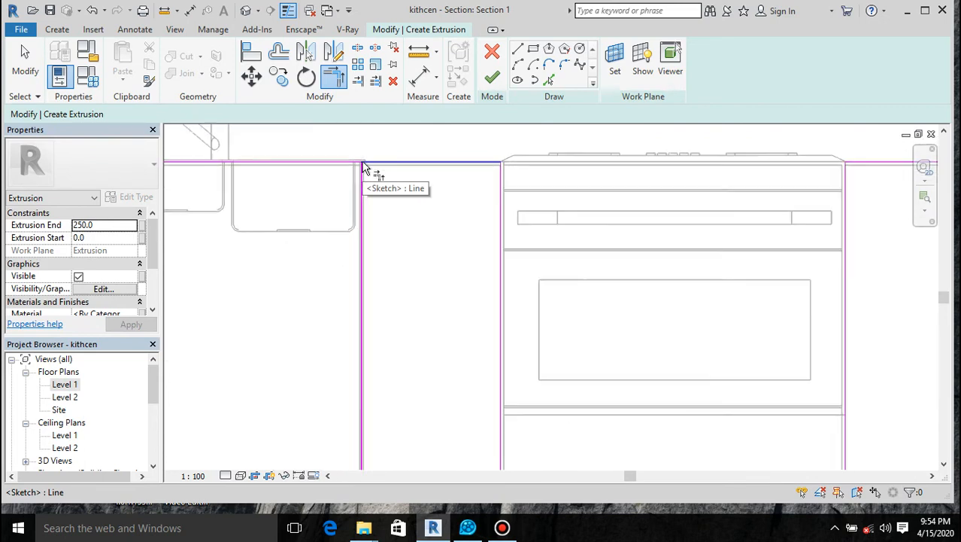
{"action": "scroll", "coordinate": [366, 391], "scroll_direction": "up", "scroll_amount": 5}
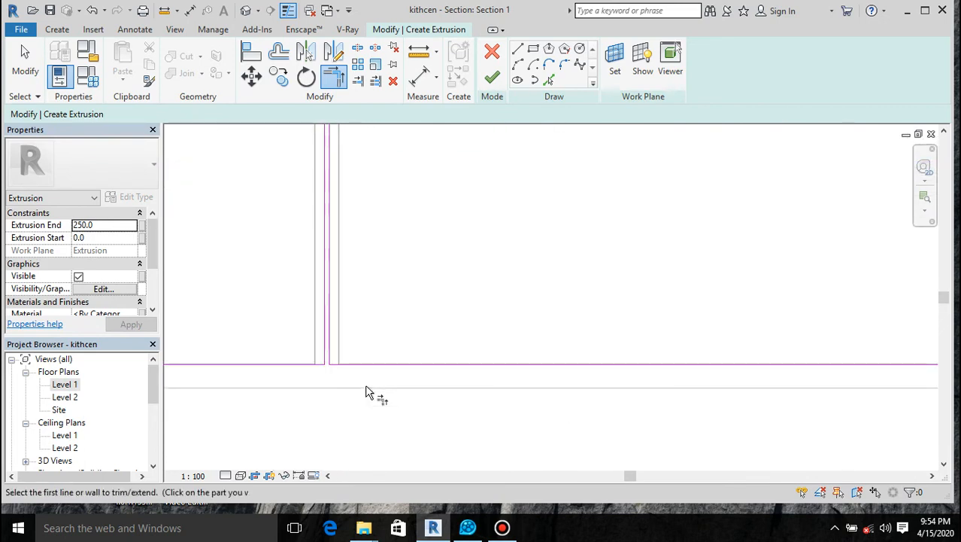
{"action": "scroll", "coordinate": [366, 391], "scroll_direction": "down", "scroll_amount": 7}
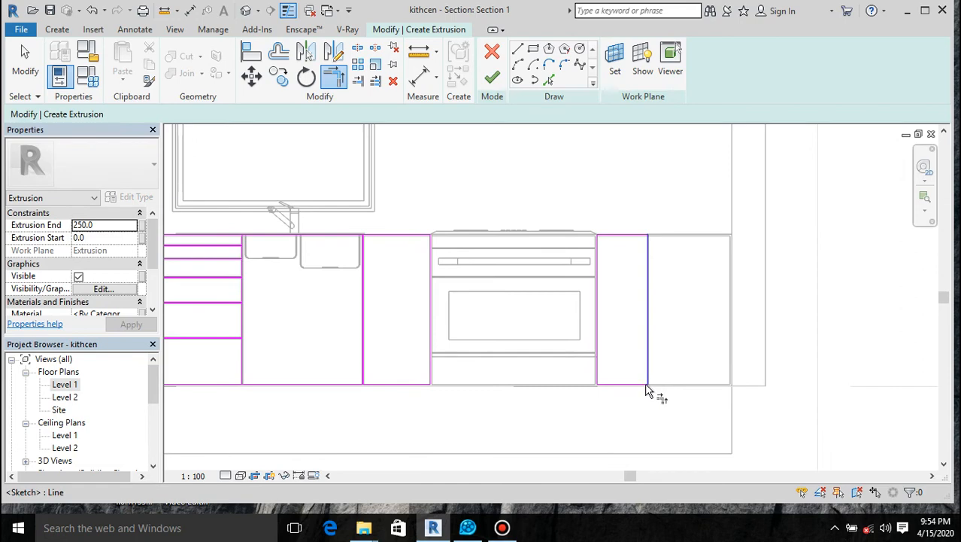
{"action": "scroll", "coordinate": [648, 390], "scroll_direction": "up", "scroll_amount": 5}
{"action": "scroll", "coordinate": [649, 389], "scroll_direction": "down", "scroll_amount": 5}
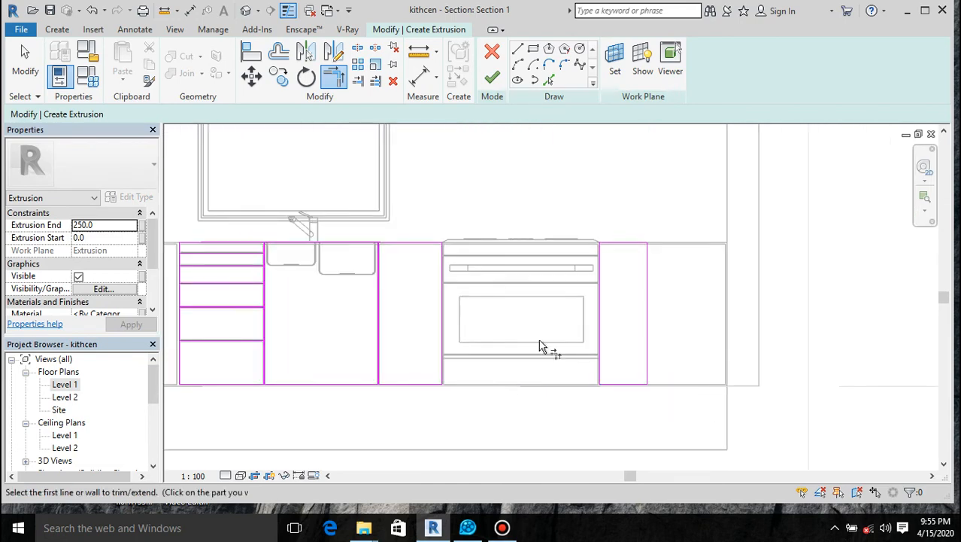
{"action": "scroll", "coordinate": [547, 346], "scroll_direction": "down", "scroll_amount": 4}
{"action": "scroll", "coordinate": [410, 390], "scroll_direction": "up", "scroll_amount": 5}
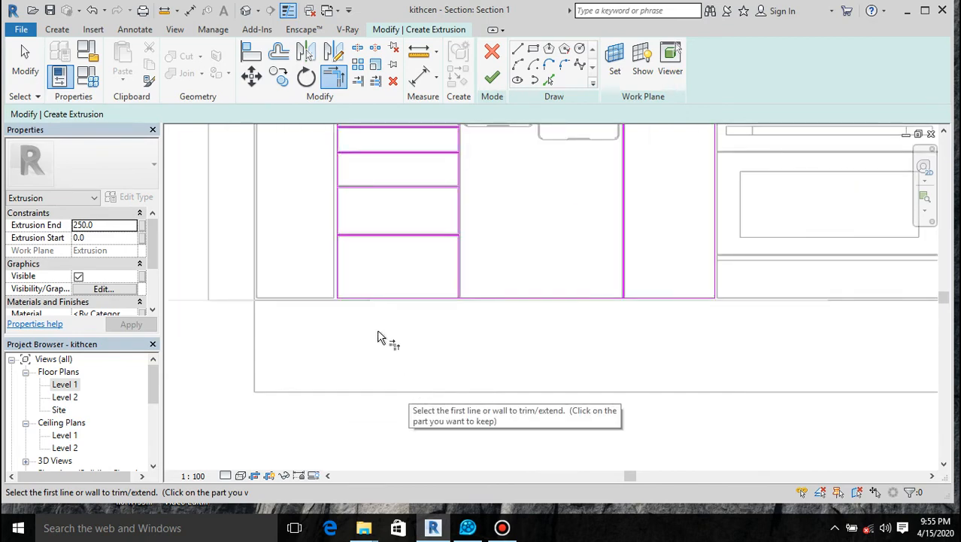
{"action": "left_click", "coordinate": [494, 77]}
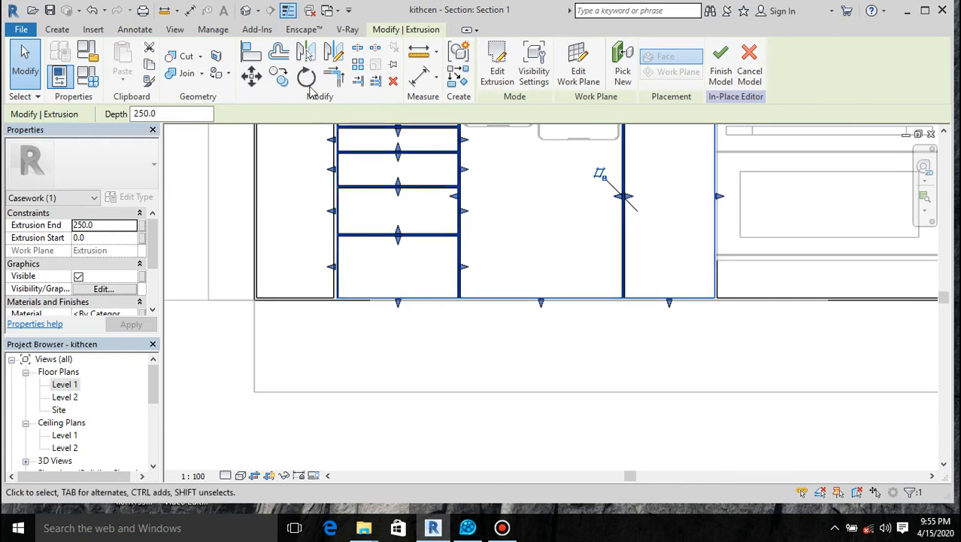
Open the 3D view and examine the extruded doors and drawer fronts
{"action": "left_click", "coordinate": [242, 12]}
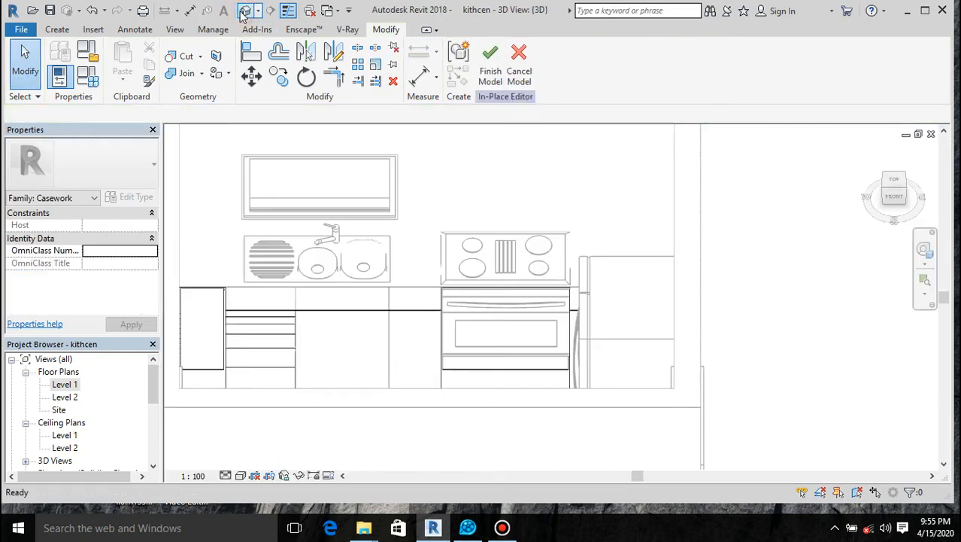
{"action": "scroll", "coordinate": [262, 345], "scroll_direction": "up", "scroll_amount": 3}
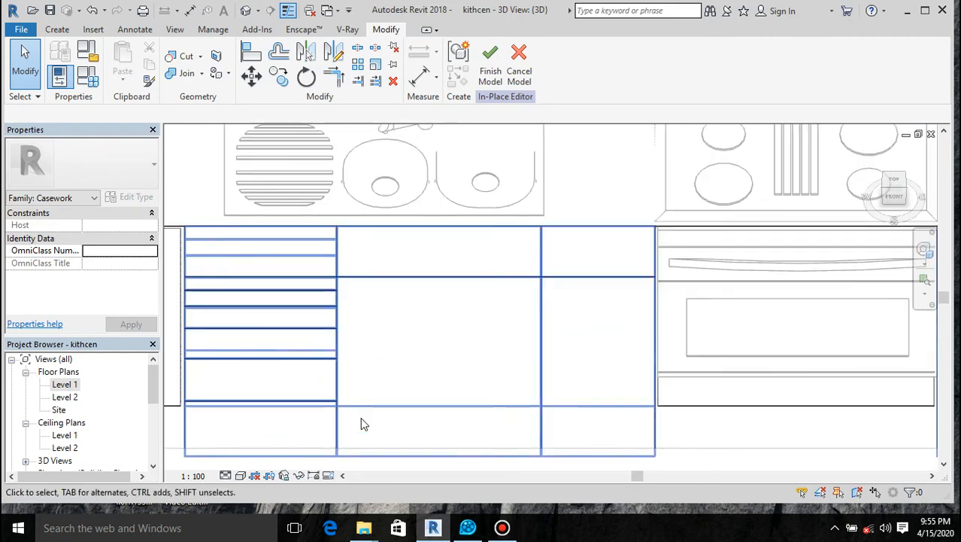
{"action": "scroll", "coordinate": [508, 350], "scroll_direction": "down", "scroll_amount": 4}
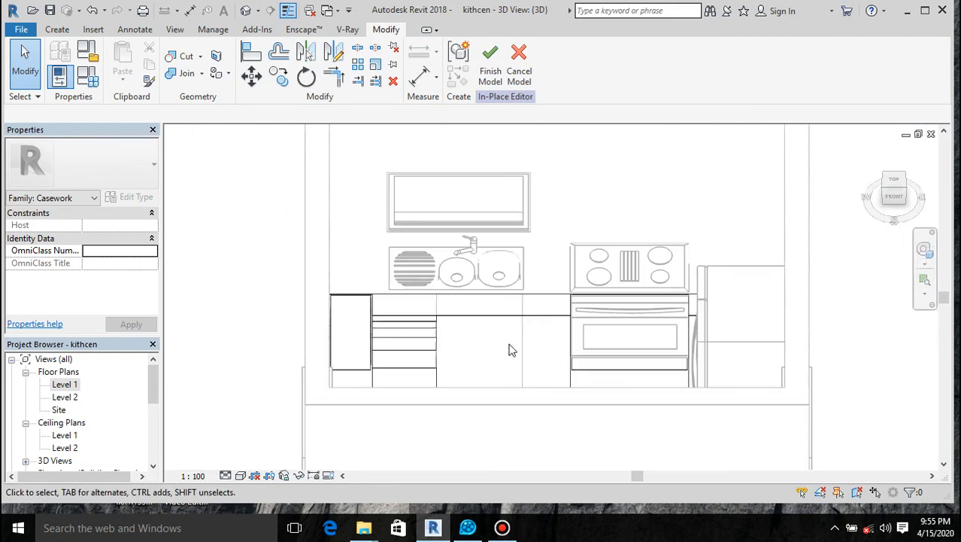
{"action": "scroll", "coordinate": [358, 385], "scroll_direction": "up", "scroll_amount": 4}
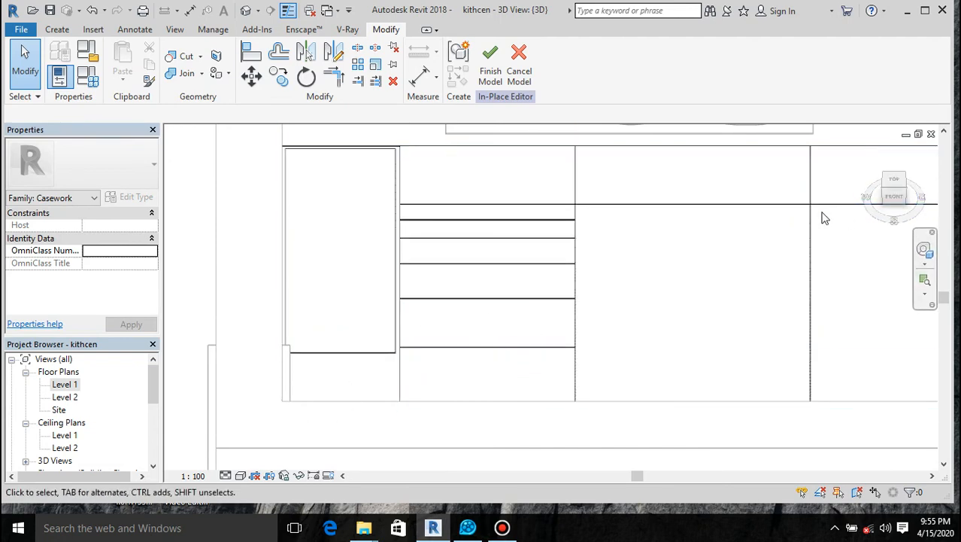
Review the shadow settings in the 3D view's Graphic Display Options
{"action": "left_click", "coordinate": [239, 476]}
{"action": "left_click", "coordinate": [312, 370]}
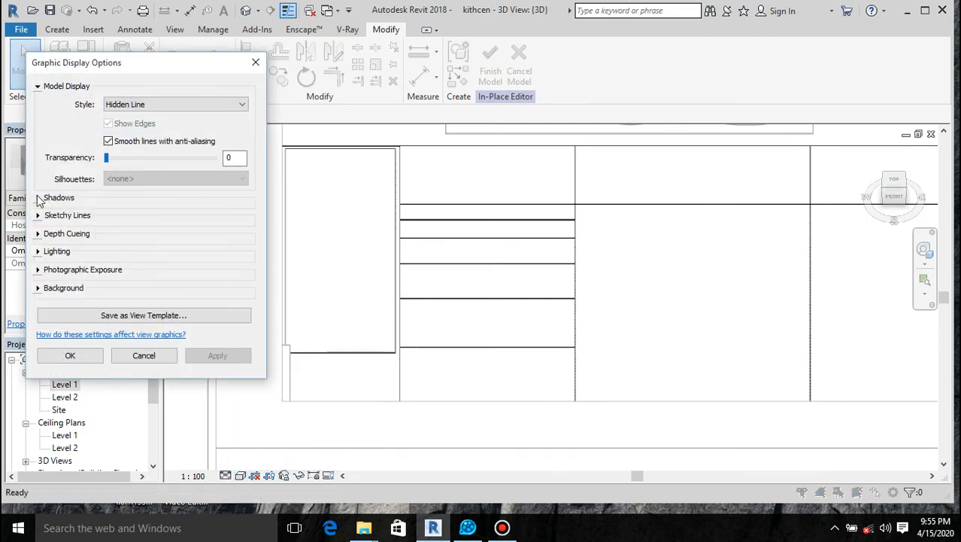
{"action": "left_click", "coordinate": [38, 198]}
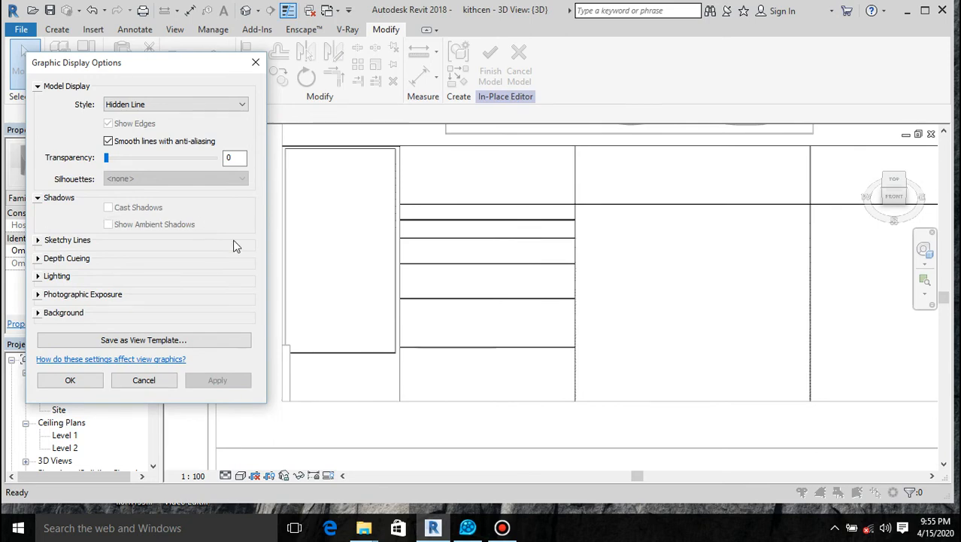
{"action": "left_click", "coordinate": [70, 380]}
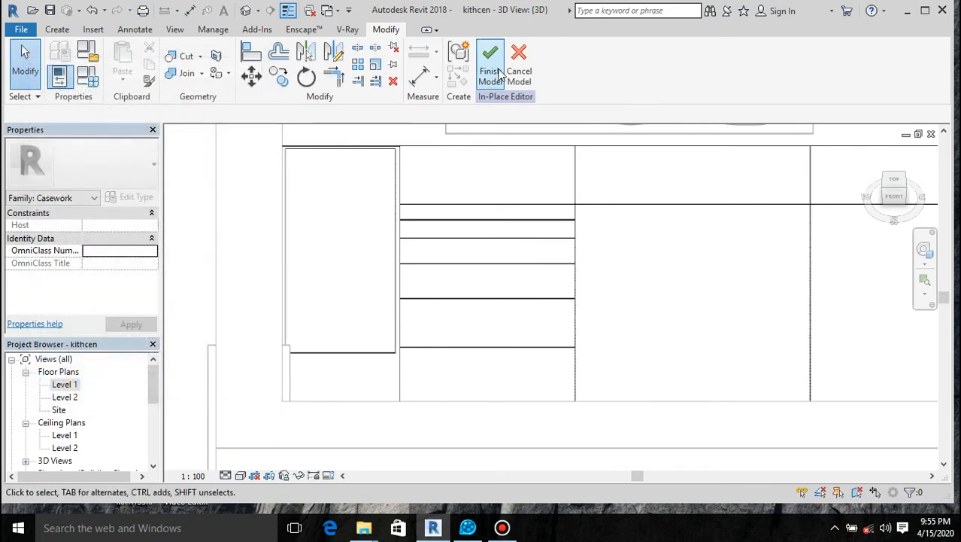
Finish the in-place casework model and inspect the gaps between its doors and drawer fronts in 3D
{"action": "left_click", "coordinate": [493, 73]}
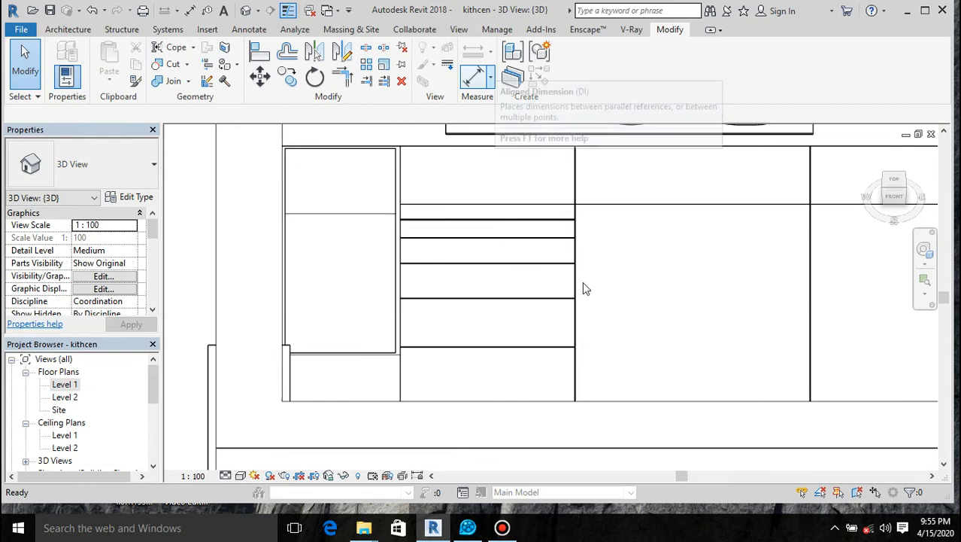
{"action": "left_click_drag", "start_coordinate": [886, 198], "coordinate": [903, 206]}
{"action": "scroll", "coordinate": [623, 286], "scroll_direction": "down", "scroll_amount": 3}
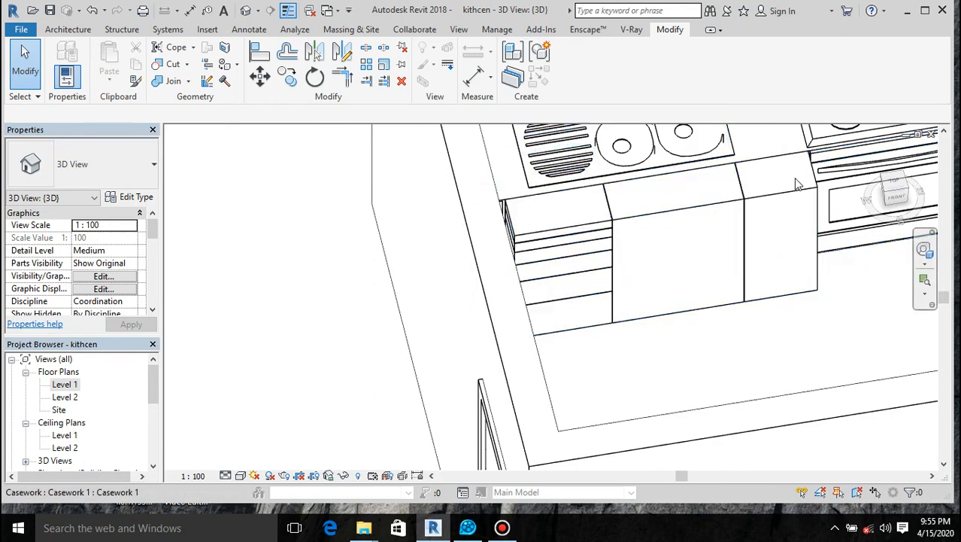
{"action": "left_click_drag", "start_coordinate": [890, 194], "coordinate": [859, 153]}
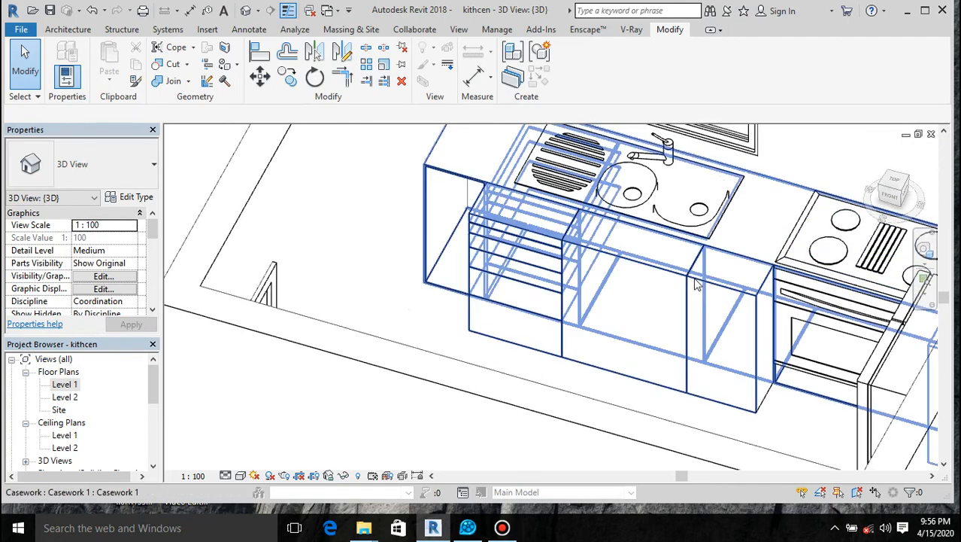
{"action": "scroll", "coordinate": [380, 333], "scroll_direction": "up", "scroll_amount": 4}
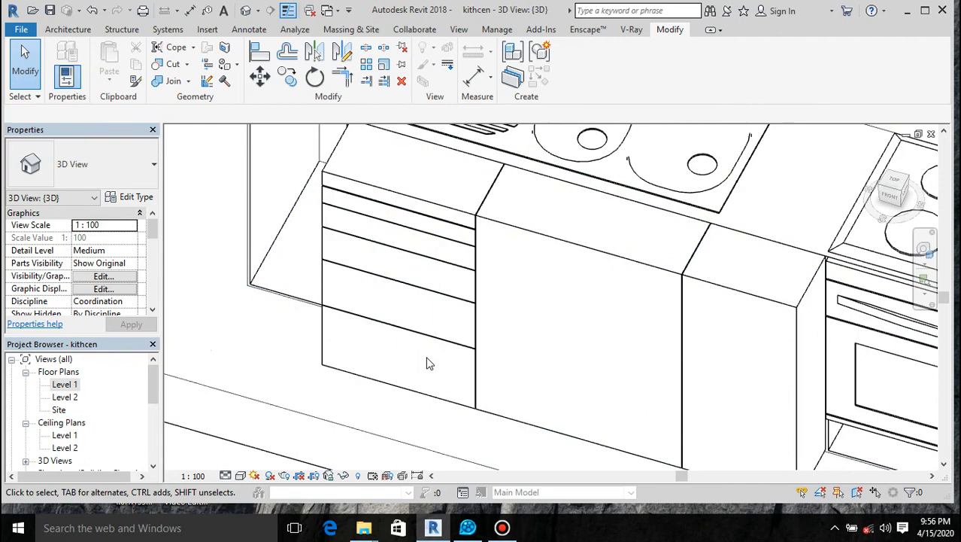
{"action": "scroll", "coordinate": [448, 221], "scroll_direction": "up", "scroll_amount": 4}
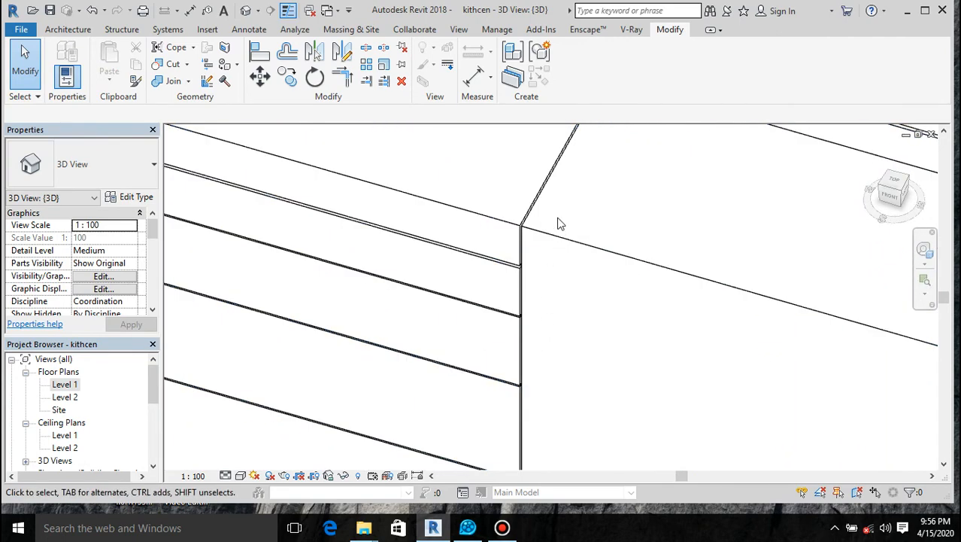
{"action": "scroll", "coordinate": [558, 224], "scroll_direction": "down", "scroll_amount": 6}
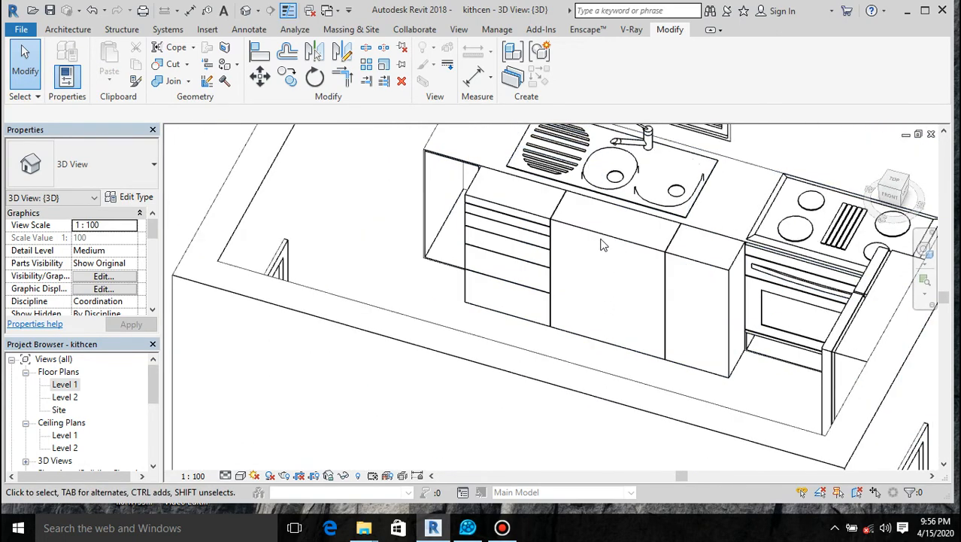
Reopen the casework for in-place editing and set the Extrusion End of the doors and drawer fronts to 10.0
{"action": "left_click", "coordinate": [602, 245]}
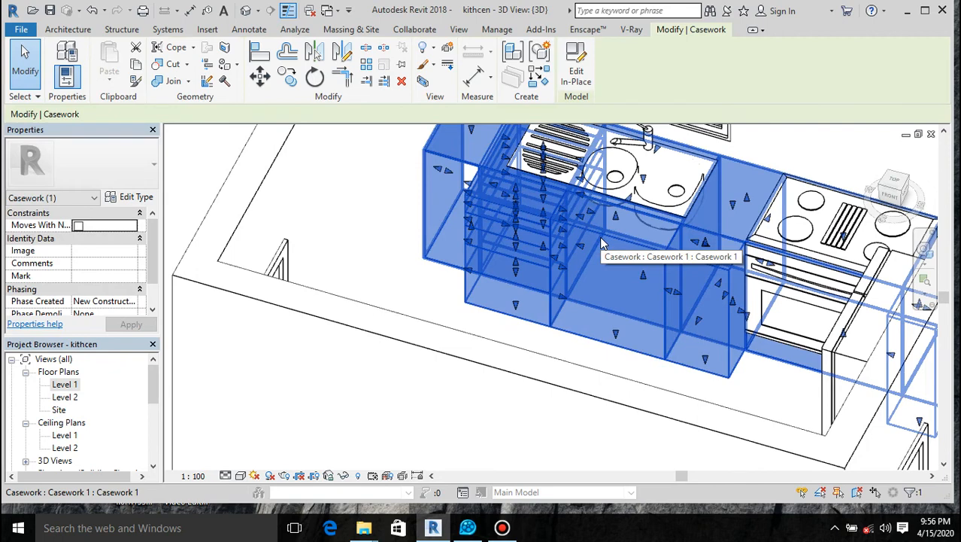
{"action": "double_click", "coordinate": [601, 242]}
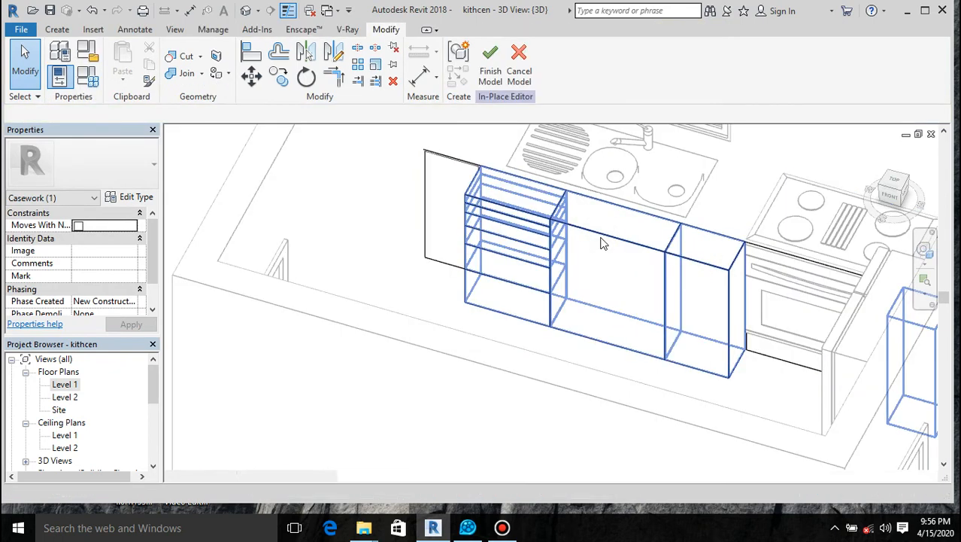
{"action": "left_click", "coordinate": [563, 220]}
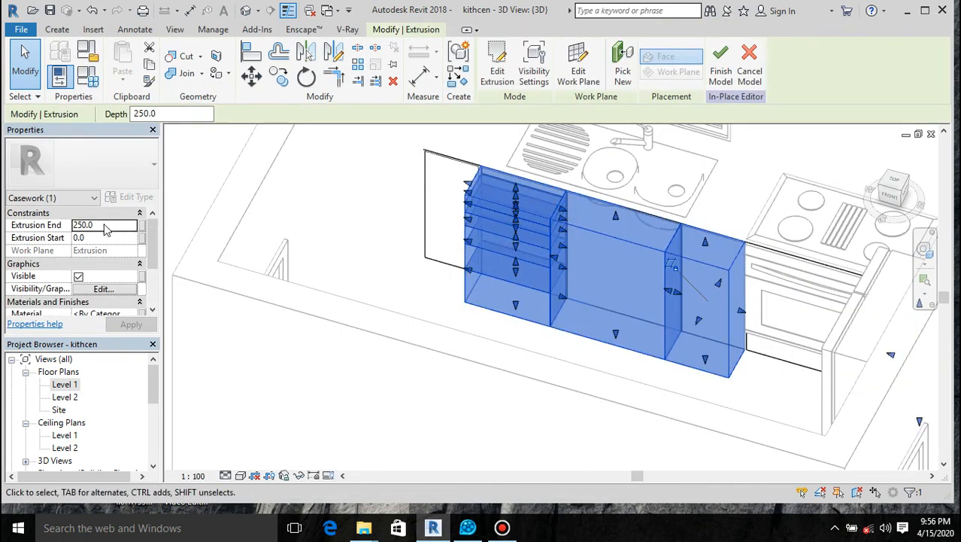
{"action": "left_click", "coordinate": [105, 226]}
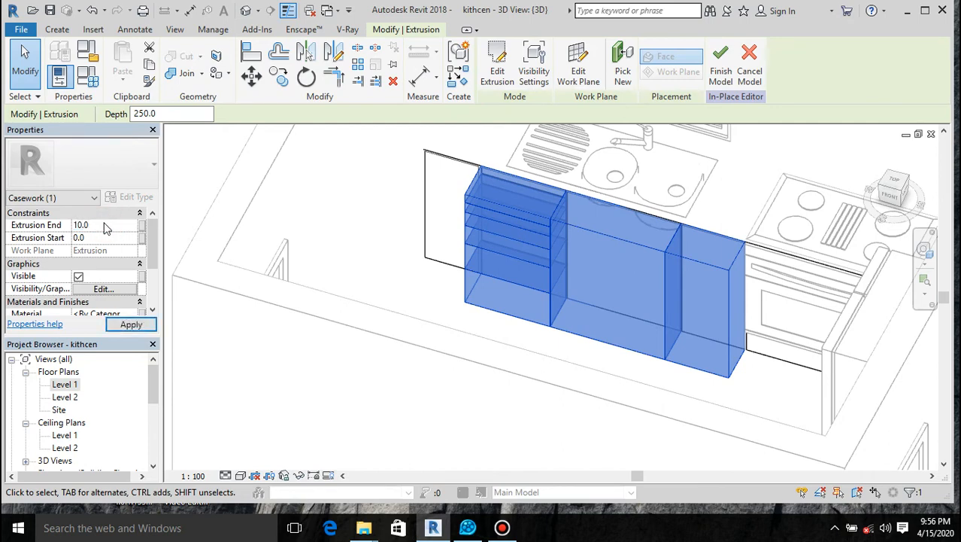
{"action": "scroll", "coordinate": [604, 195], "scroll_direction": "up", "scroll_amount": 4}
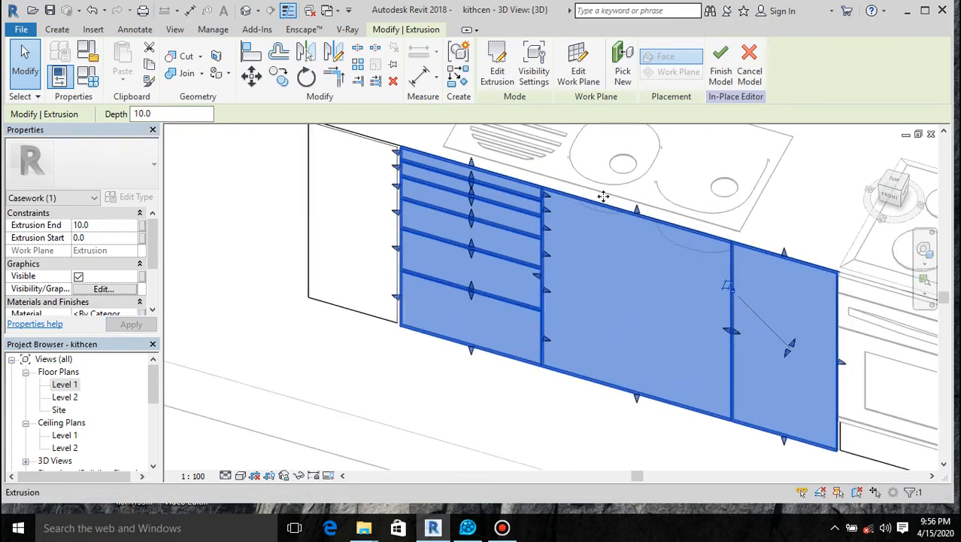
{"action": "left_click", "coordinate": [212, 222]}
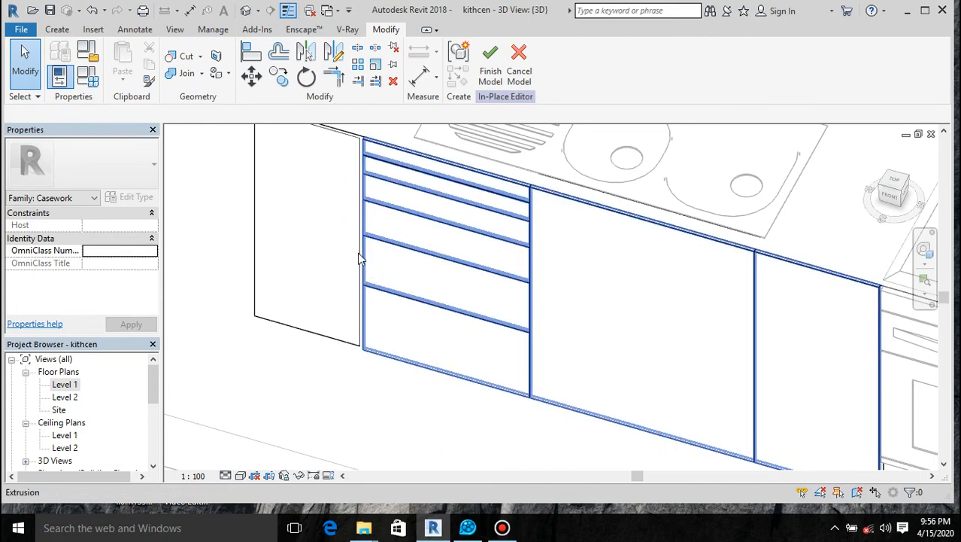
Select the cabinet carcass extrusion and open the Level 1 floor plan
{"action": "left_click", "coordinate": [301, 335]}
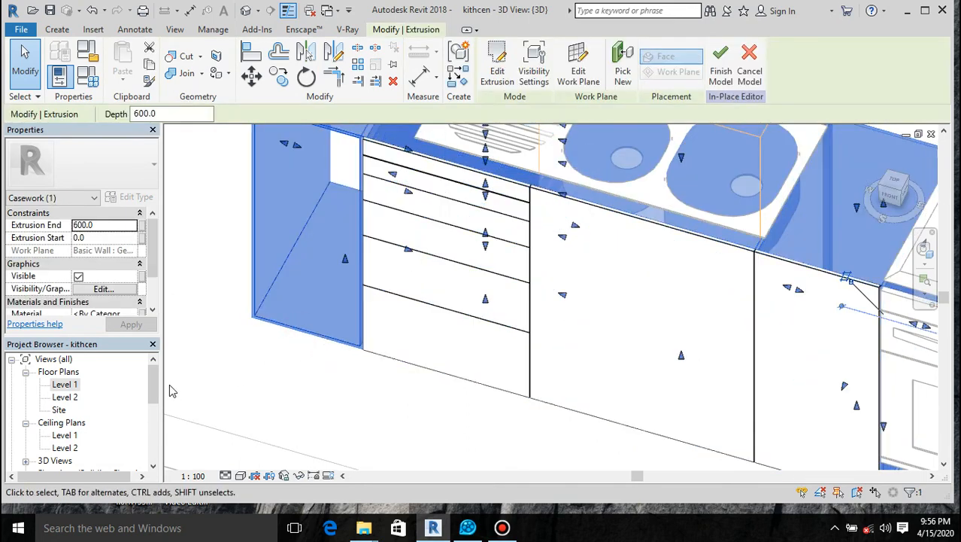
{"action": "double_click", "coordinate": [64, 385]}
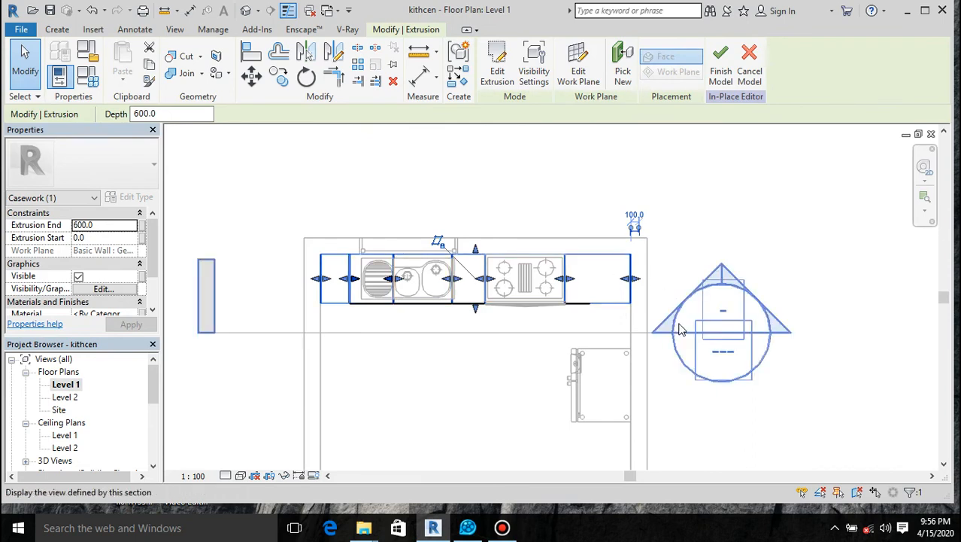
{"action": "right_click", "coordinate": [680, 313]}
{"action": "left_click", "coordinate": [636, 173]}
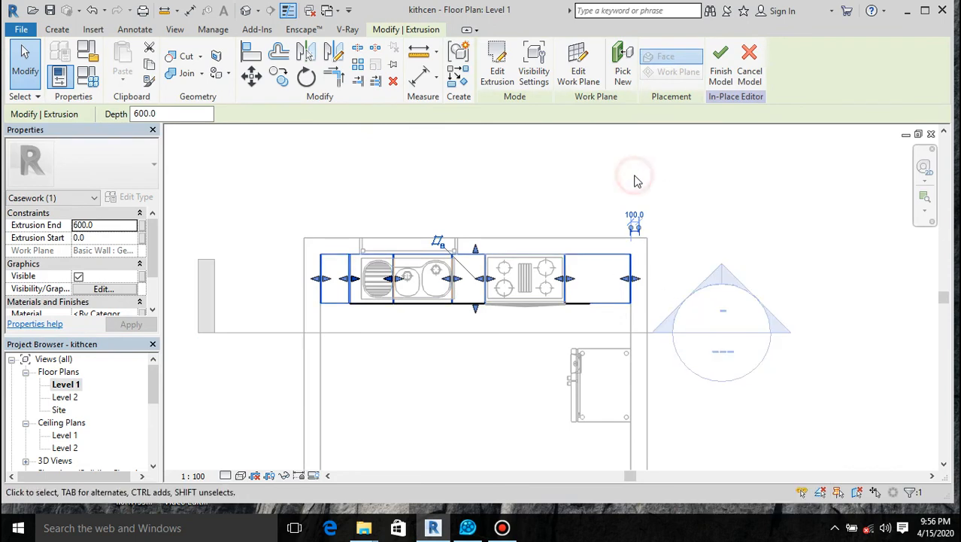
Deselect the carcass and go to the Section 1 view through the section marker in the Level 1 plan
{"action": "left_click", "coordinate": [634, 173]}
{"action": "right_click", "coordinate": [720, 330]}
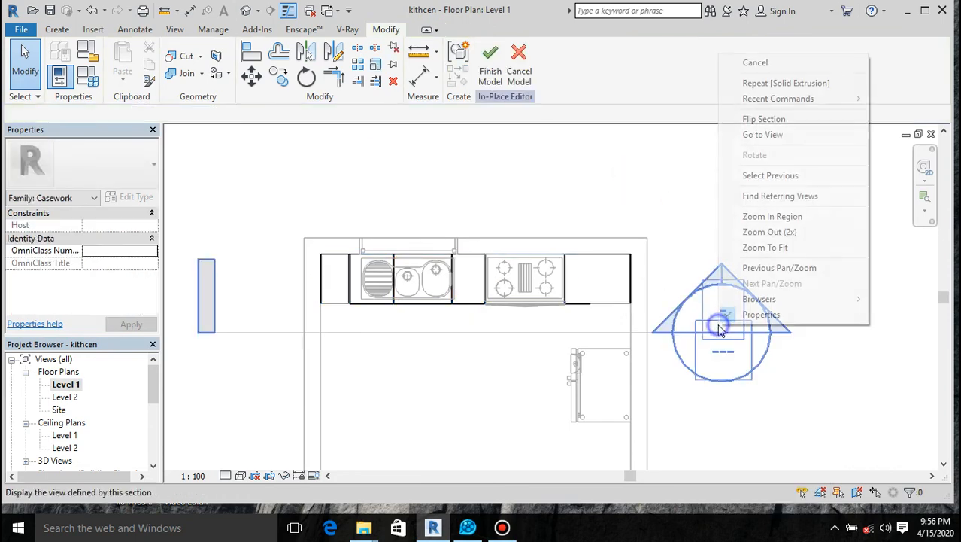
{"action": "left_click", "coordinate": [759, 134]}
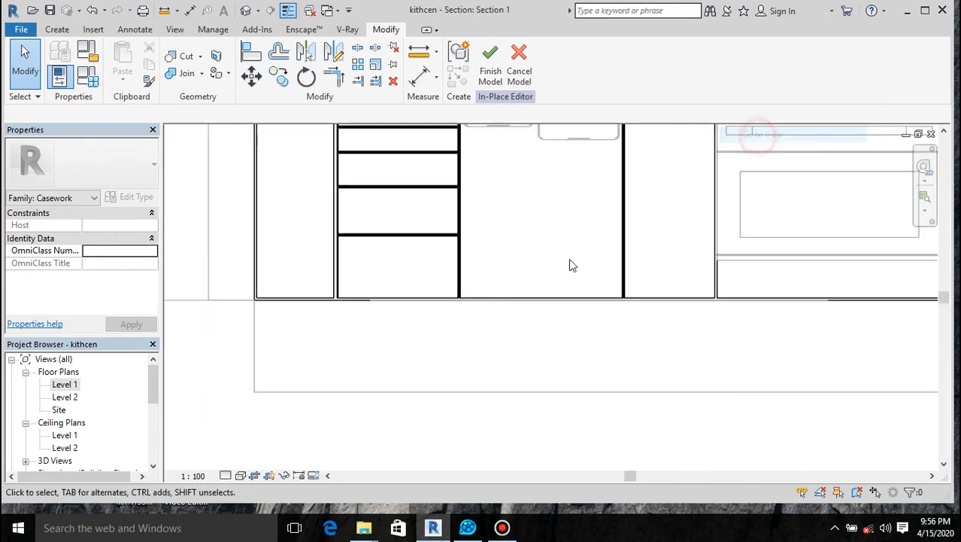
Select the carcass extrusion and measure the thickness of the divider between the leftmost compartment and the drawer stack
{"action": "left_click", "coordinate": [298, 301]}
{"action": "scroll", "coordinate": [342, 268], "scroll_direction": "up", "scroll_amount": 2}
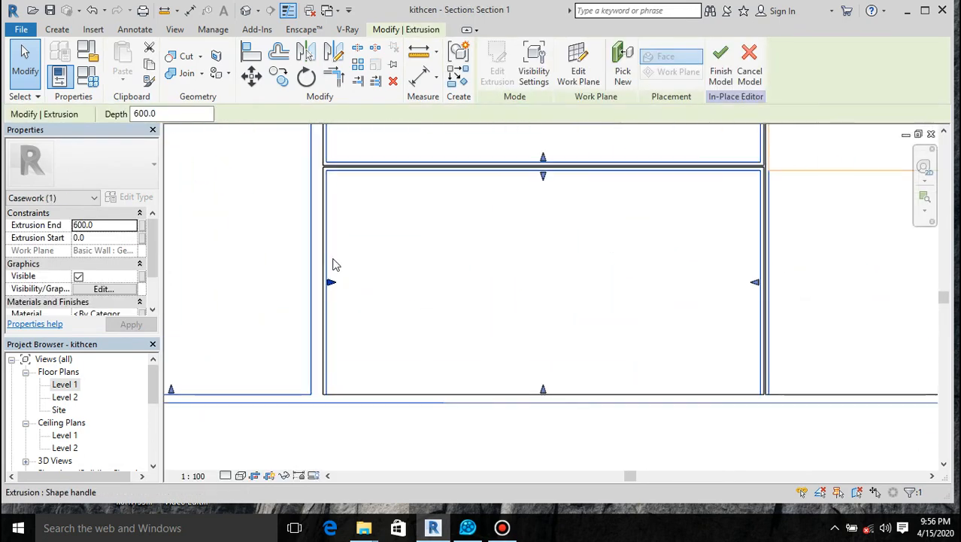
{"action": "scroll", "coordinate": [305, 227], "scroll_direction": "down", "scroll_amount": 2}
{"action": "scroll", "coordinate": [489, 181], "scroll_direction": "down", "scroll_amount": 4}
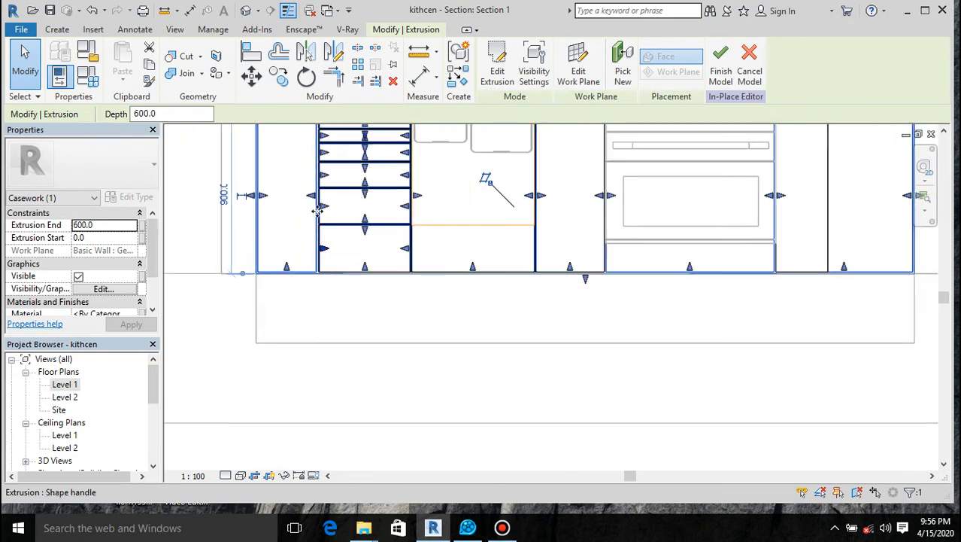
{"action": "scroll", "coordinate": [316, 189], "scroll_direction": "up", "scroll_amount": 4}
{"action": "scroll", "coordinate": [315, 192], "scroll_direction": "up", "scroll_amount": 2}
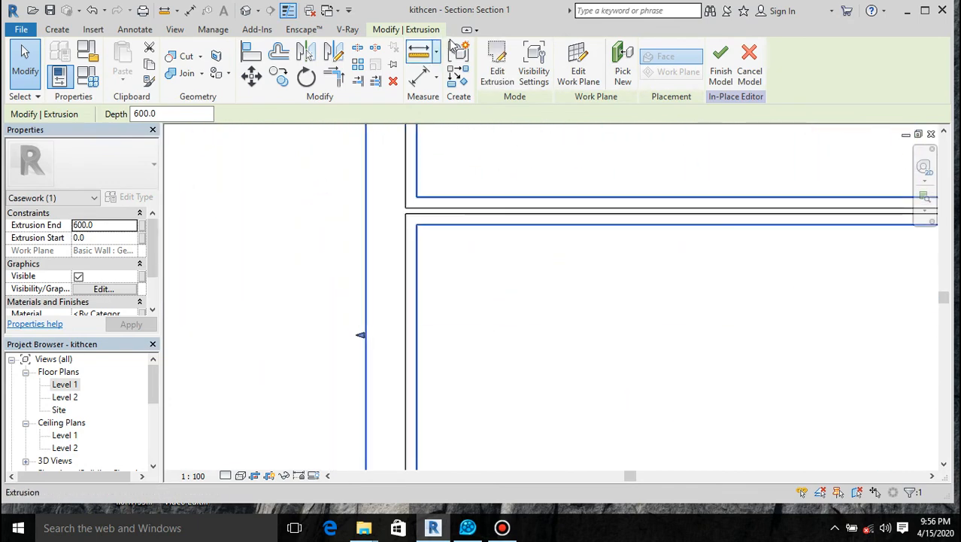
{"action": "left_click", "coordinate": [419, 51]}
{"action": "left_click", "coordinate": [418, 328]}
{"action": "left_click", "coordinate": [367, 333]}
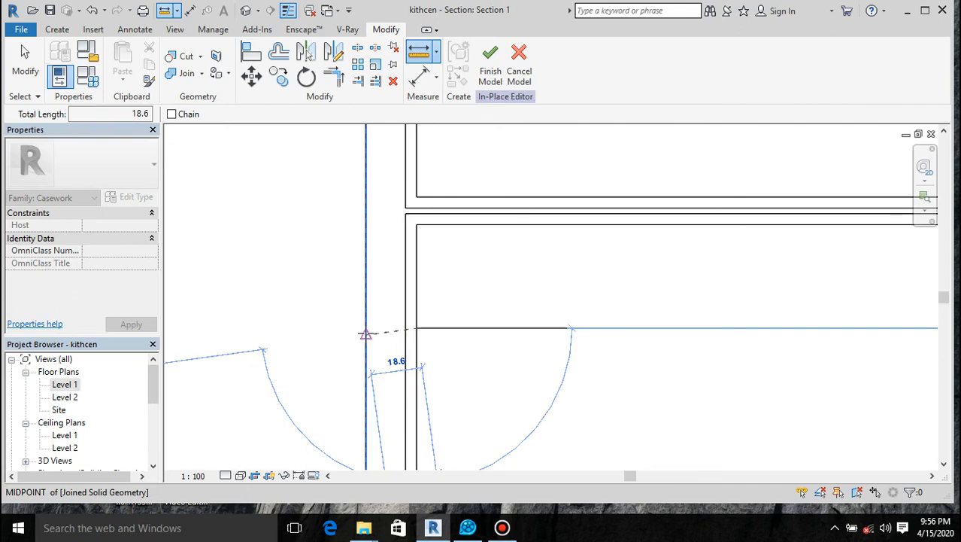
{"action": "key", "text": "Escape"}
Thin the divider beside the drawer stack to about 11.5 by moving the leftmost compartment's edge toward the drawers, and measure it
{"action": "left_click", "coordinate": [367, 333]}
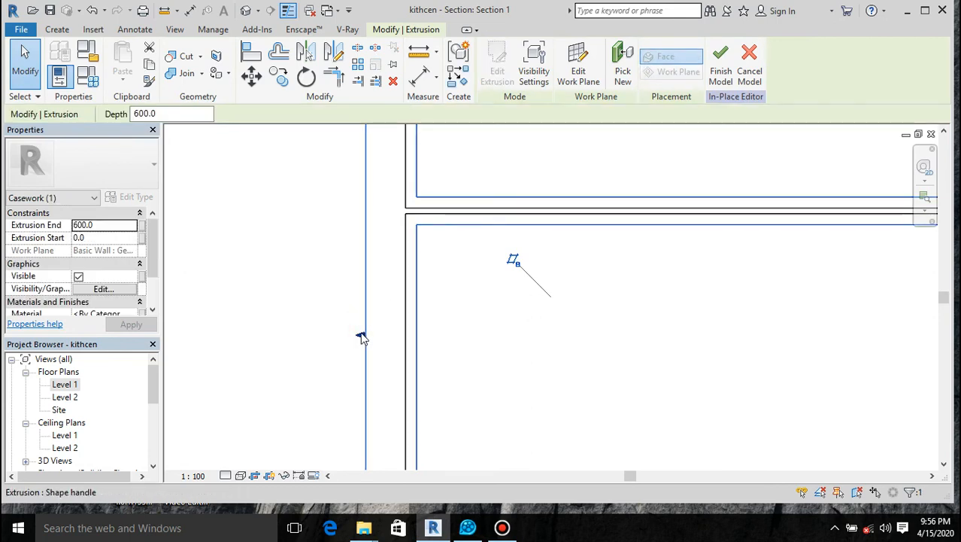
{"action": "left_click_drag", "start_coordinate": [360, 336], "coordinate": [384, 336]}
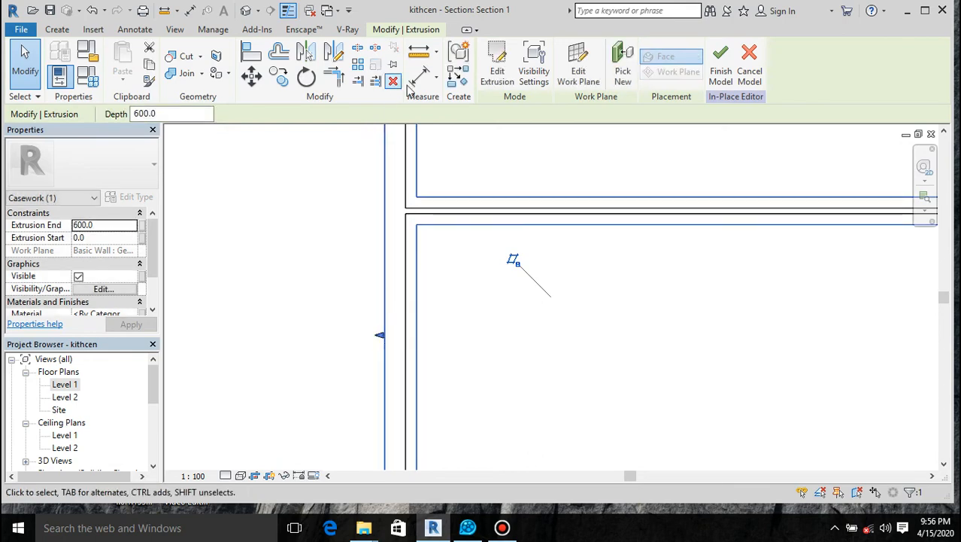
{"action": "left_click", "coordinate": [419, 58]}
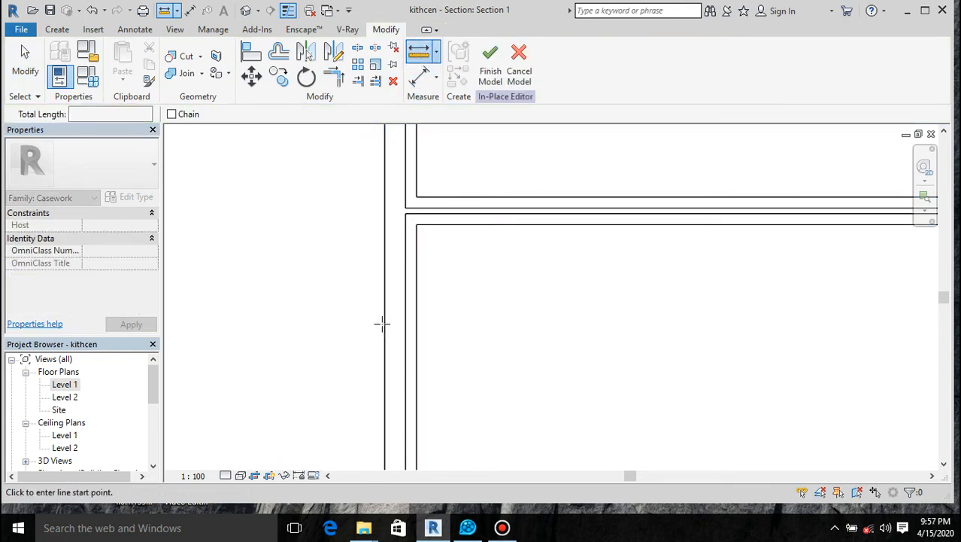
{"action": "left_click", "coordinate": [385, 323]}
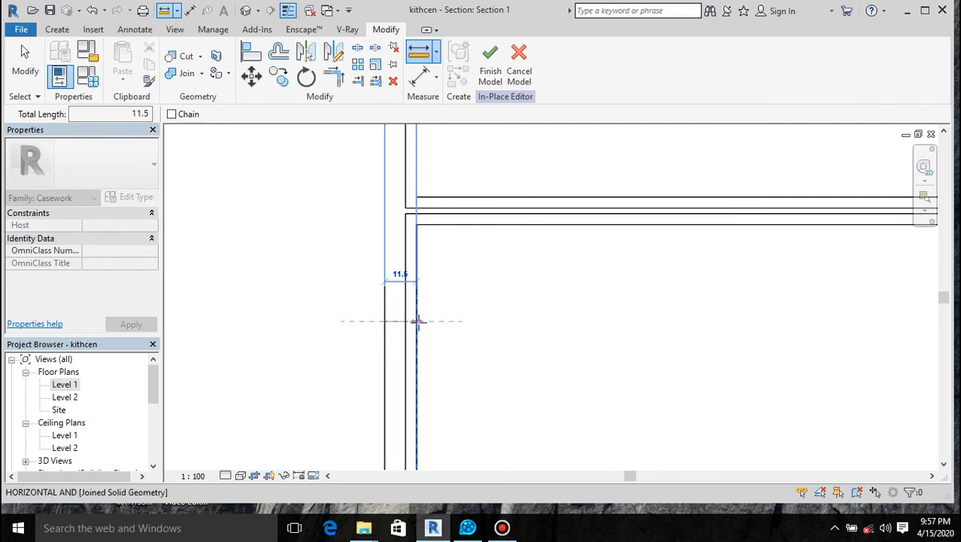
{"action": "key", "text": "Escape"}
{"action": "key", "text": "Escape"}
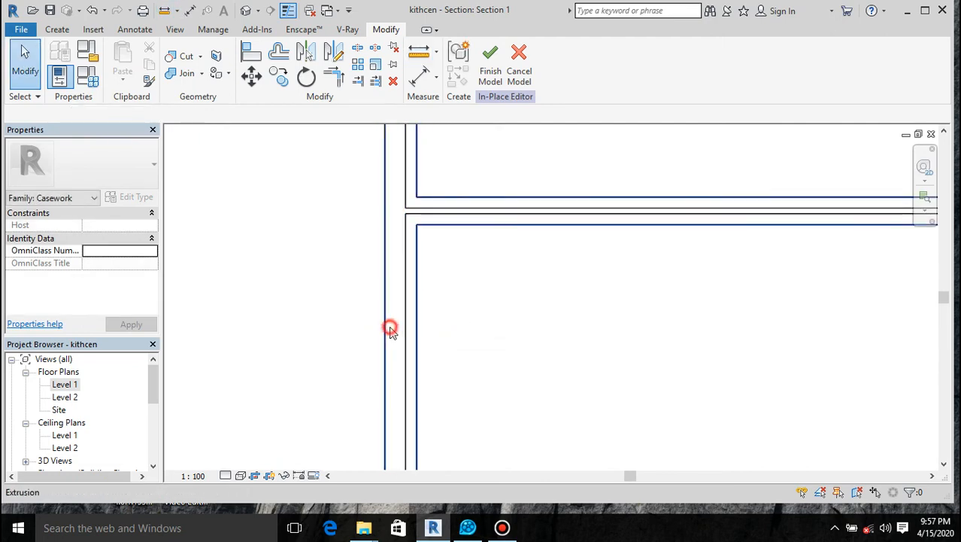
{"action": "left_click", "coordinate": [391, 330]}
{"action": "scroll", "coordinate": [518, 303], "scroll_direction": "down", "scroll_amount": 3}
{"action": "scroll", "coordinate": [517, 302], "scroll_direction": "down", "scroll_amount": 3}
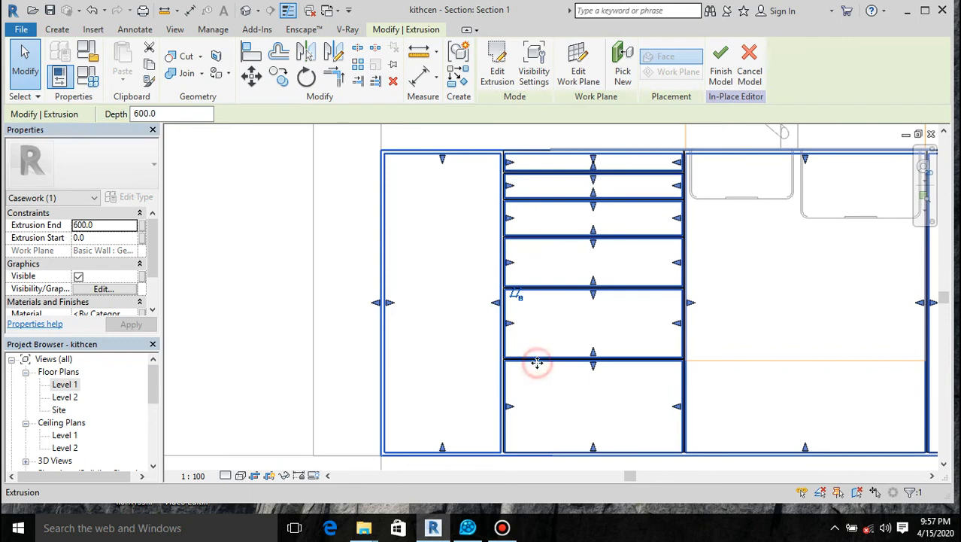
{"action": "left_click", "coordinate": [284, 279]}
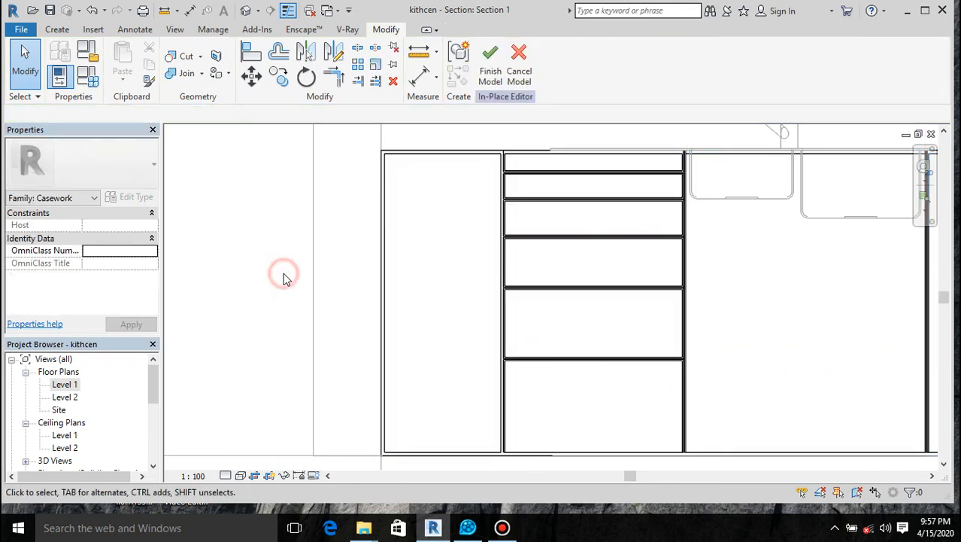
Edit the drawer and door fronts' extrusion sketch, add a rectangular door covering the leftmost compartment, and finish the sketch
{"action": "left_click", "coordinate": [565, 453]}
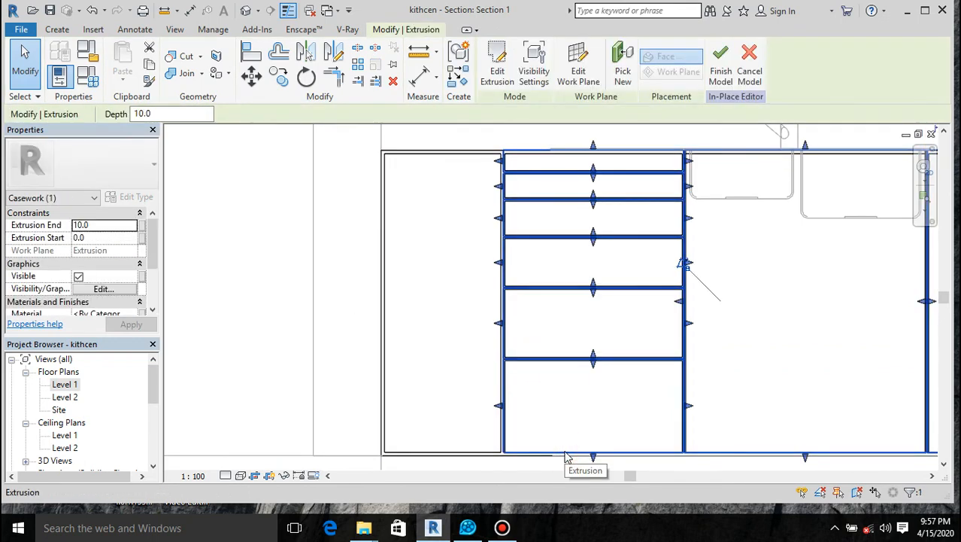
{"action": "left_click", "coordinate": [497, 69]}
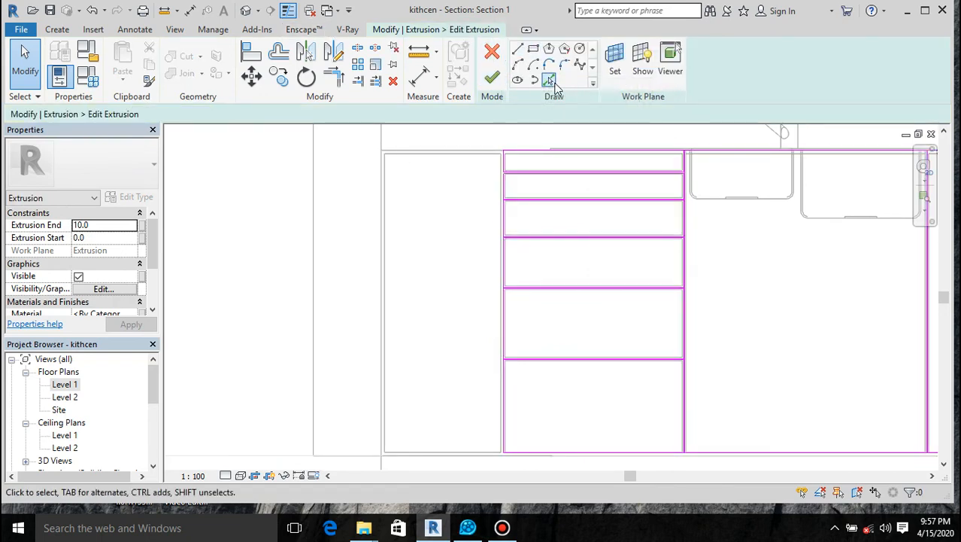
{"action": "left_click", "coordinate": [548, 81]}
{"action": "scroll", "coordinate": [484, 160], "scroll_direction": "up", "scroll_amount": 4}
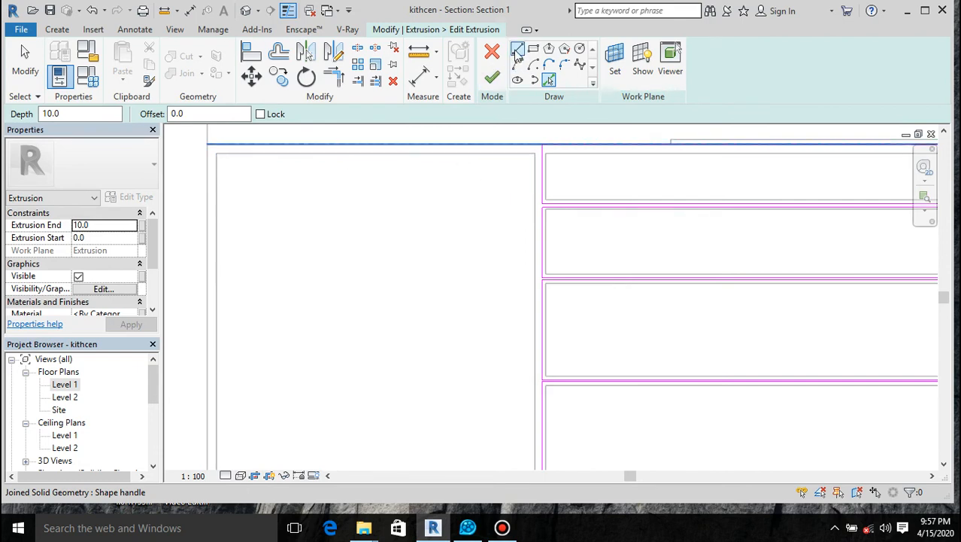
{"action": "left_click", "coordinate": [533, 49]}
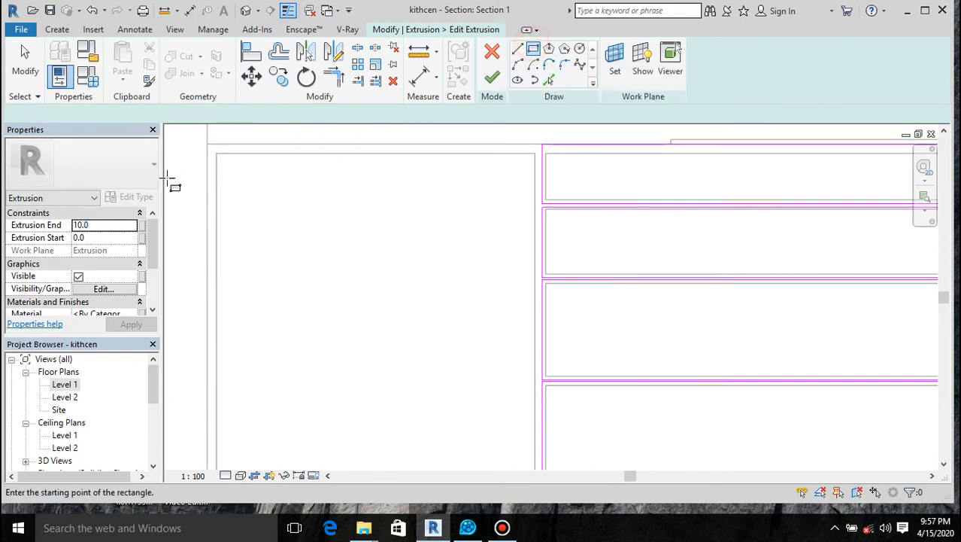
{"action": "left_click", "coordinate": [208, 143]}
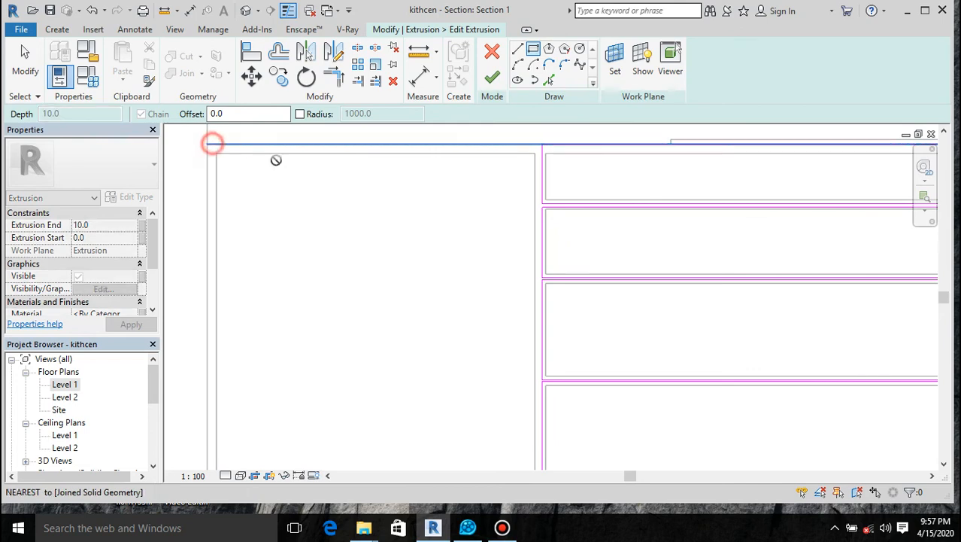
{"action": "scroll", "coordinate": [307, 189], "scroll_direction": "down", "scroll_amount": 5}
{"action": "scroll", "coordinate": [342, 329], "scroll_direction": "up", "scroll_amount": 5}
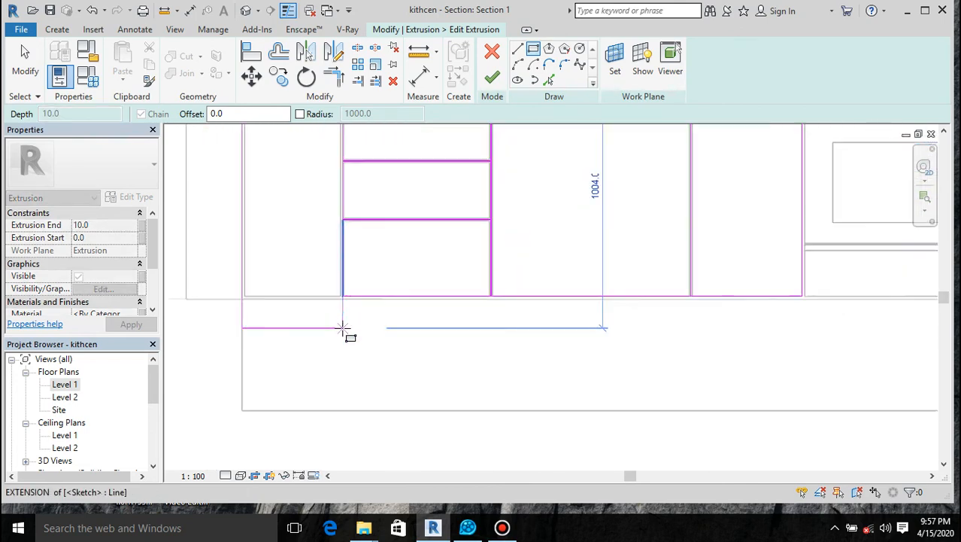
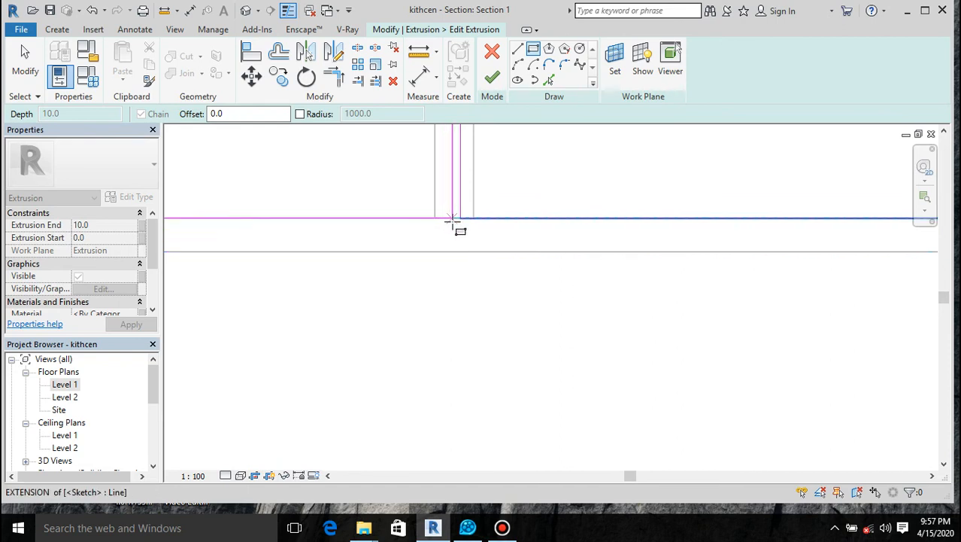
{"action": "left_click", "coordinate": [452, 219]}
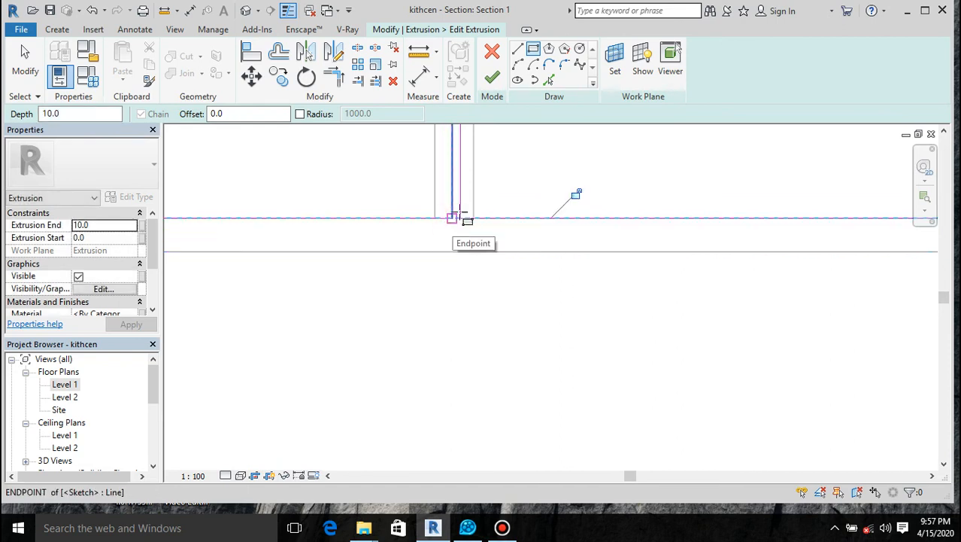
{"action": "left_click", "coordinate": [493, 79]}
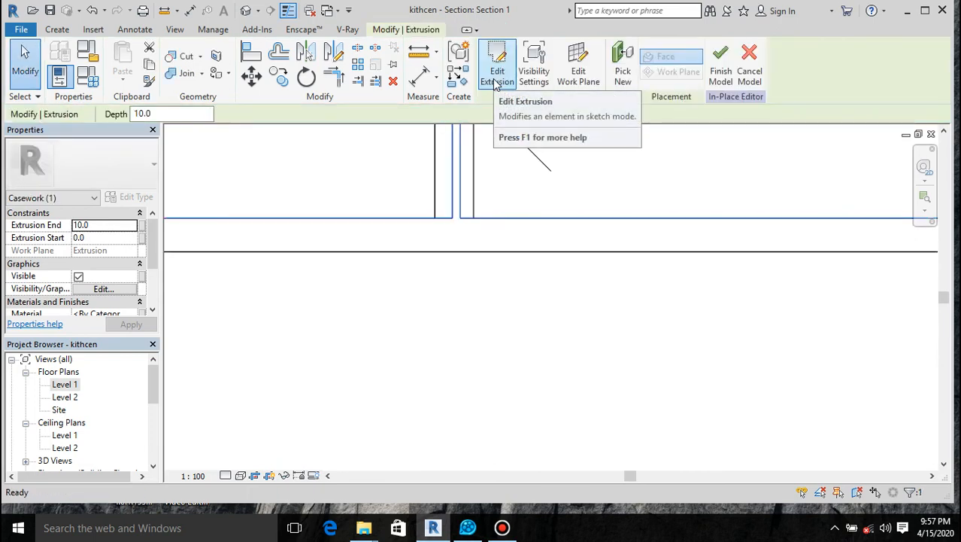
{"action": "scroll", "coordinate": [497, 265], "scroll_direction": "down", "scroll_amount": 5}
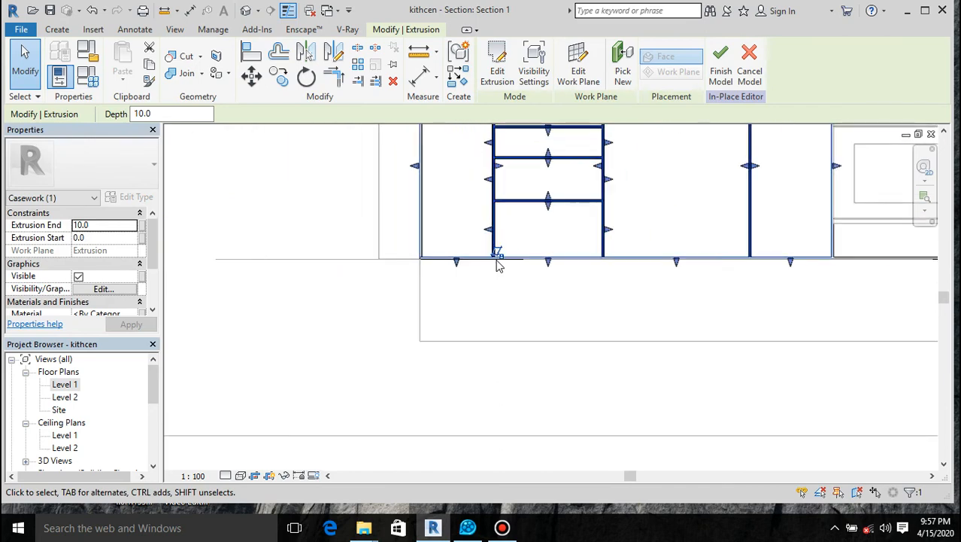
{"action": "scroll", "coordinate": [497, 265], "scroll_direction": "down", "scroll_amount": 2}
{"action": "scroll", "coordinate": [659, 189], "scroll_direction": "up", "scroll_amount": 1}
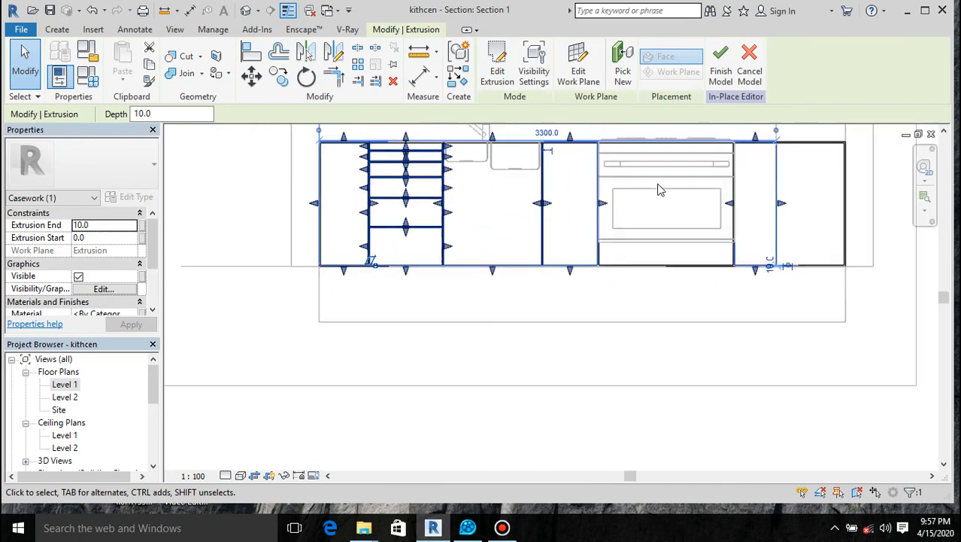
{"action": "left_click", "coordinate": [471, 376]}
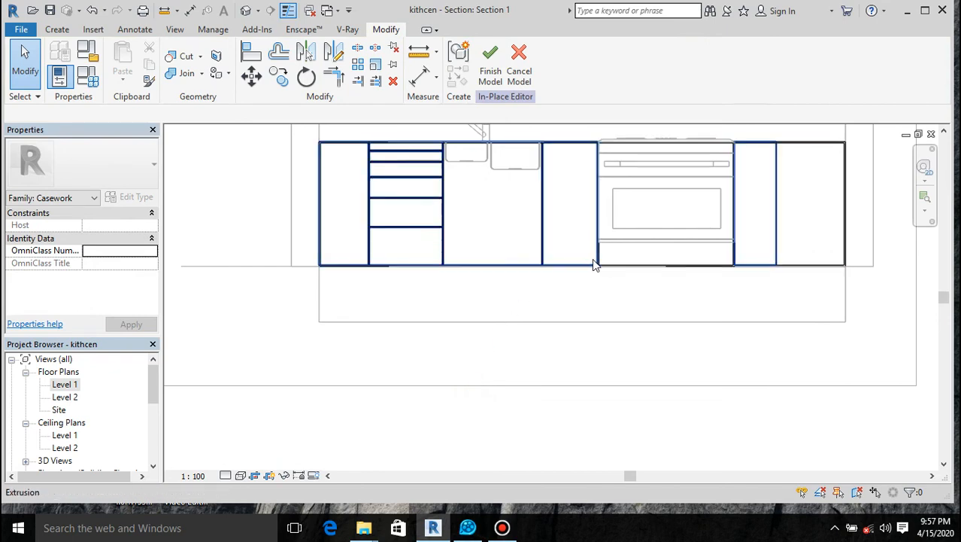
Open the door and drawer fronts' extrusion sketch for editing around the area beneath the oven
{"action": "double_click", "coordinate": [506, 270]}
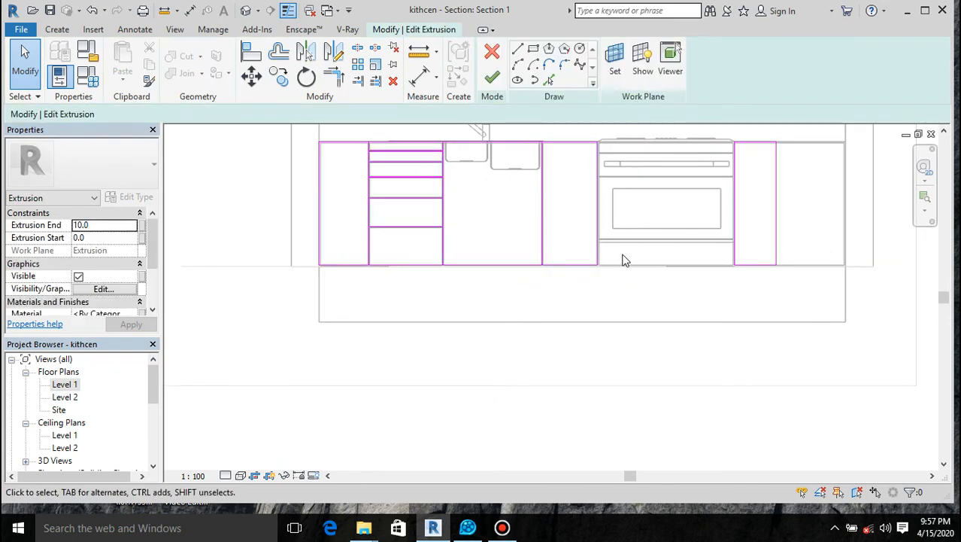
{"action": "scroll", "coordinate": [623, 260], "scroll_direction": "up", "scroll_amount": 1}
{"action": "scroll", "coordinate": [623, 260], "scroll_direction": "up", "scroll_amount": 2}
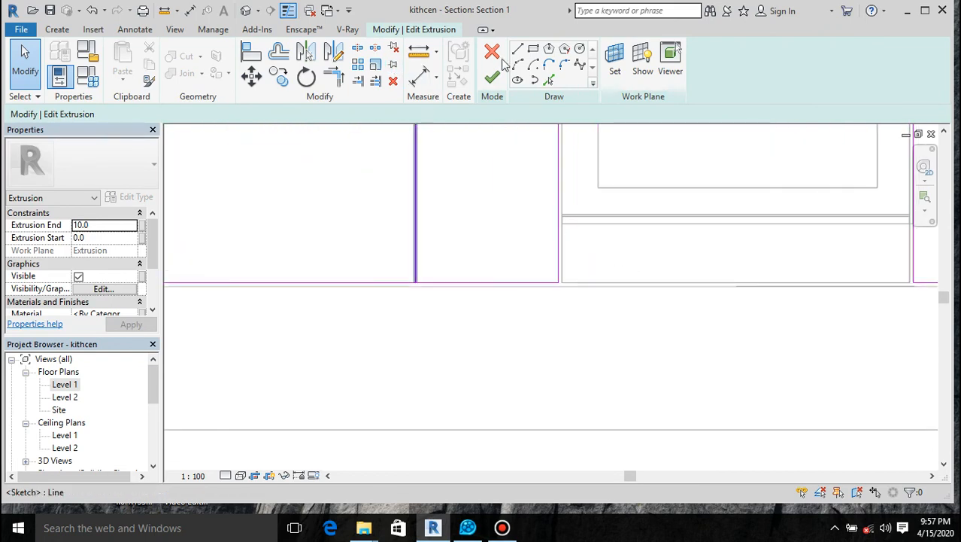
{"action": "left_click", "coordinate": [534, 50]}
{"action": "scroll", "coordinate": [590, 323], "scroll_direction": "up", "scroll_amount": 1}
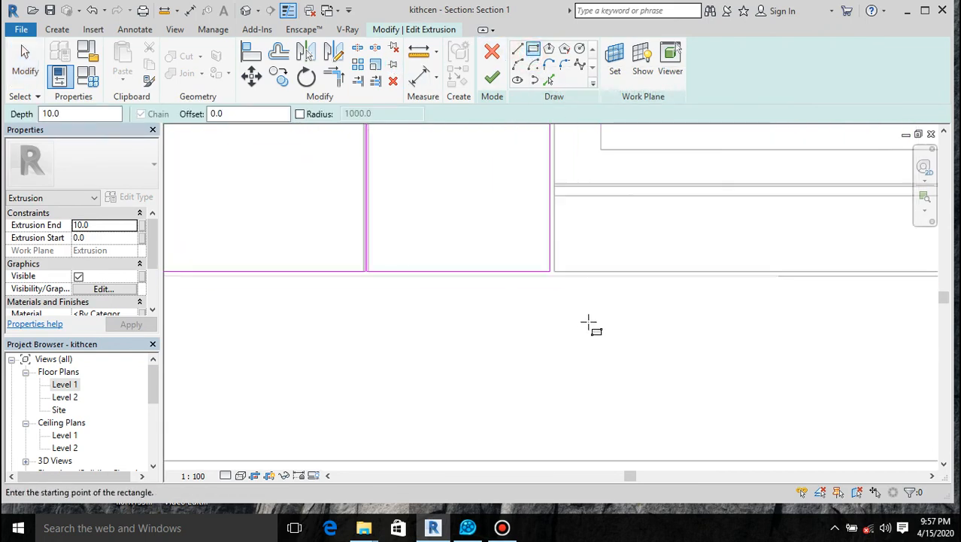
{"action": "scroll", "coordinate": [584, 217], "scroll_direction": "up", "scroll_amount": 1}
{"action": "scroll", "coordinate": [431, 230], "scroll_direction": "up", "scroll_amount": 2}
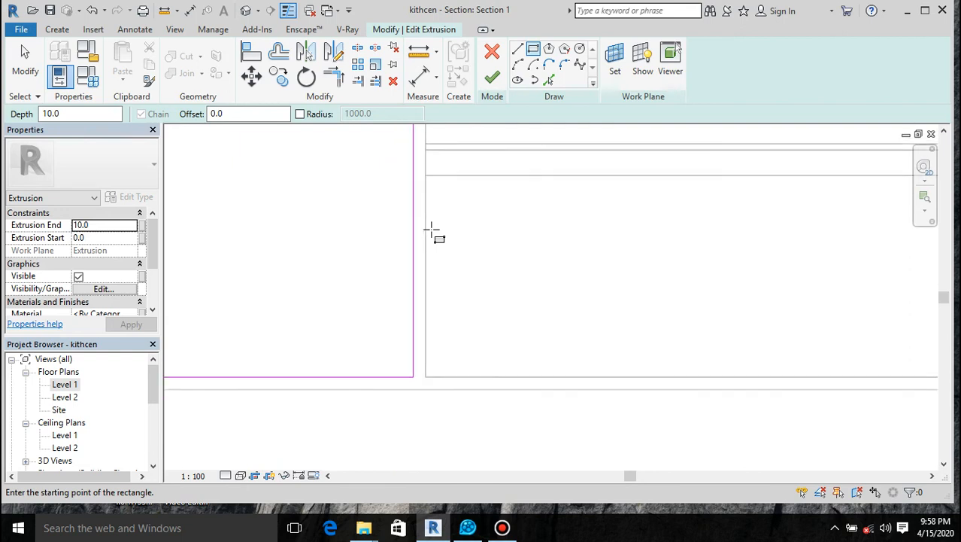
{"action": "scroll", "coordinate": [427, 183], "scroll_direction": "up", "scroll_amount": 2}
{"action": "scroll", "coordinate": [443, 246], "scroll_direction": "down", "scroll_amount": 4}
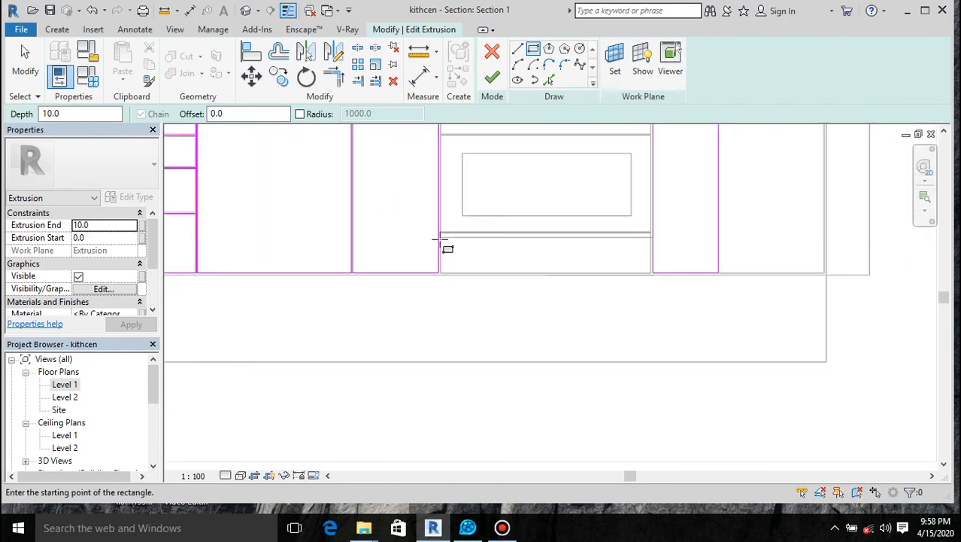
Draw a horizontal sketch line just below the oven, from the adjacent door's edge to the facing edge of the door across the oven
{"action": "left_click", "coordinate": [517, 50]}
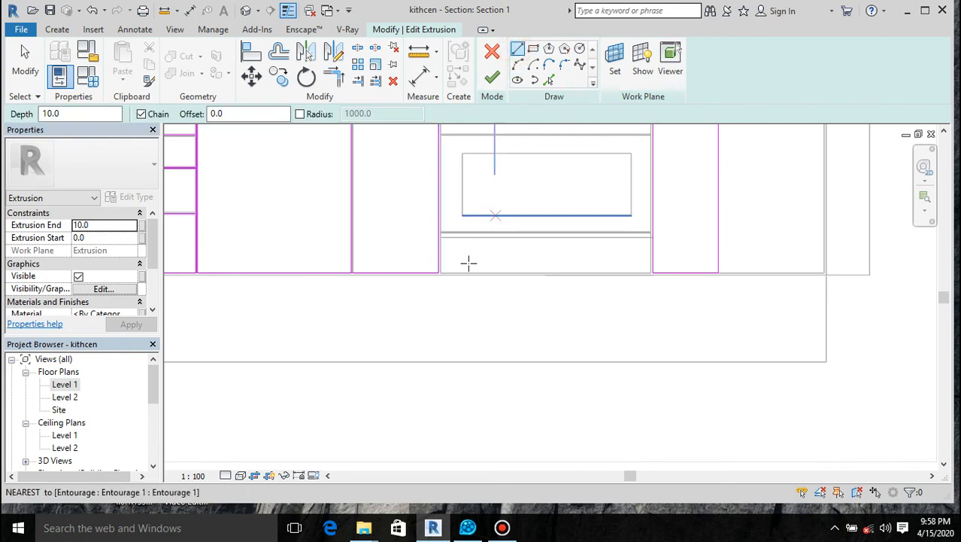
{"action": "scroll", "coordinate": [487, 236], "scroll_direction": "up", "scroll_amount": 3}
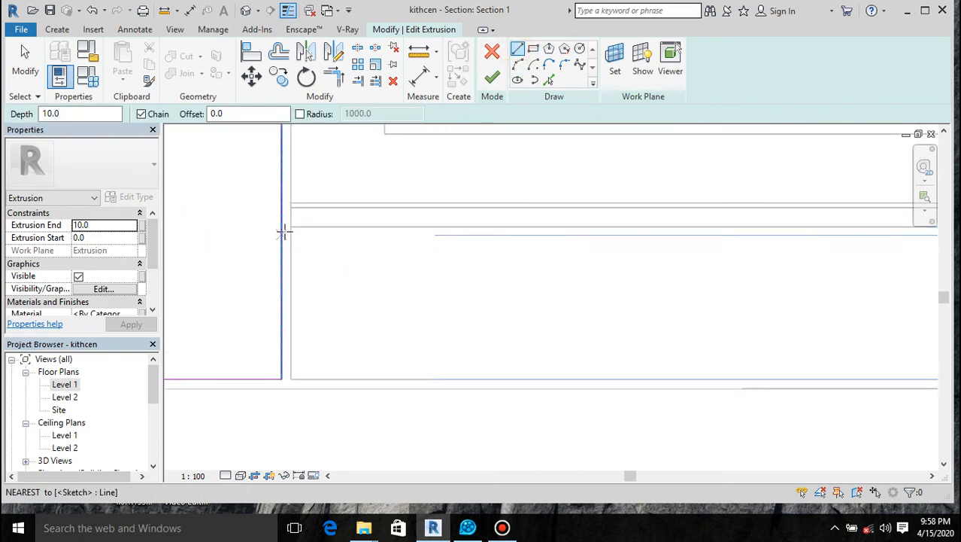
{"action": "scroll", "coordinate": [283, 227], "scroll_direction": "up", "scroll_amount": 1}
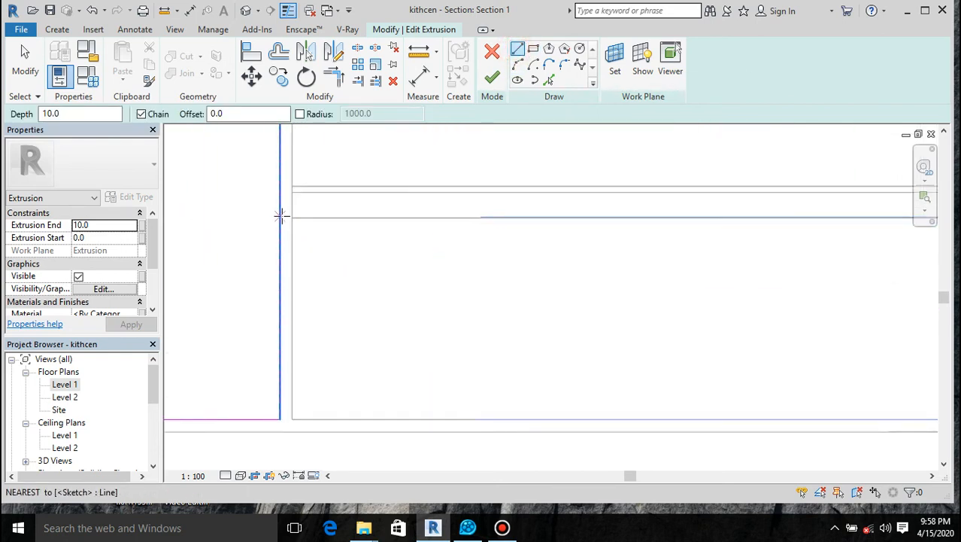
{"action": "scroll", "coordinate": [292, 225], "scroll_direction": "up", "scroll_amount": 3}
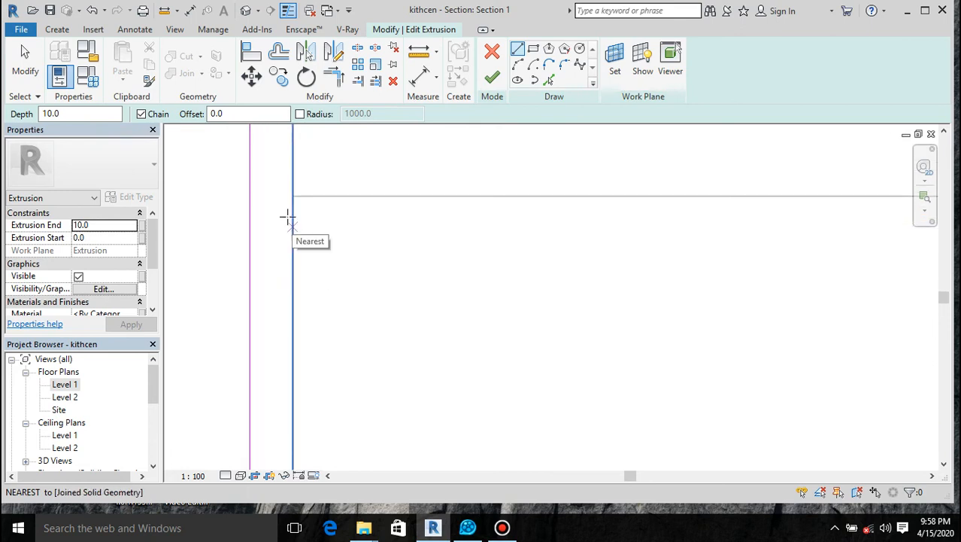
{"action": "left_click", "coordinate": [250, 197]}
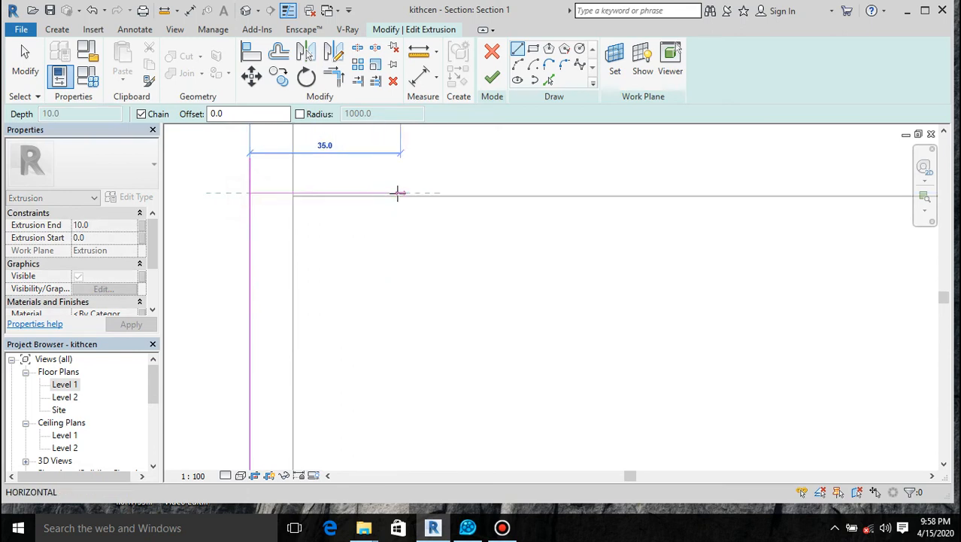
{"action": "key", "text": "Escape"}
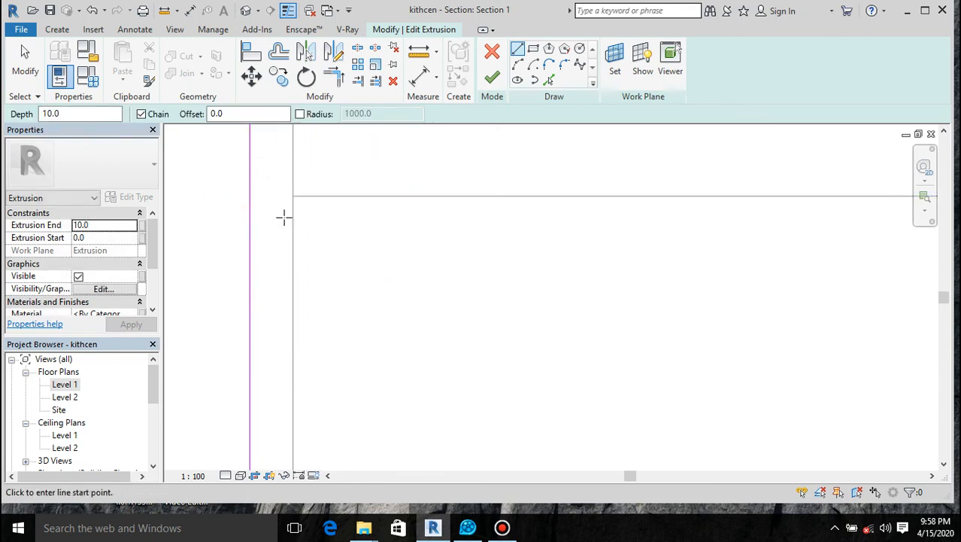
{"action": "left_click", "coordinate": [251, 199]}
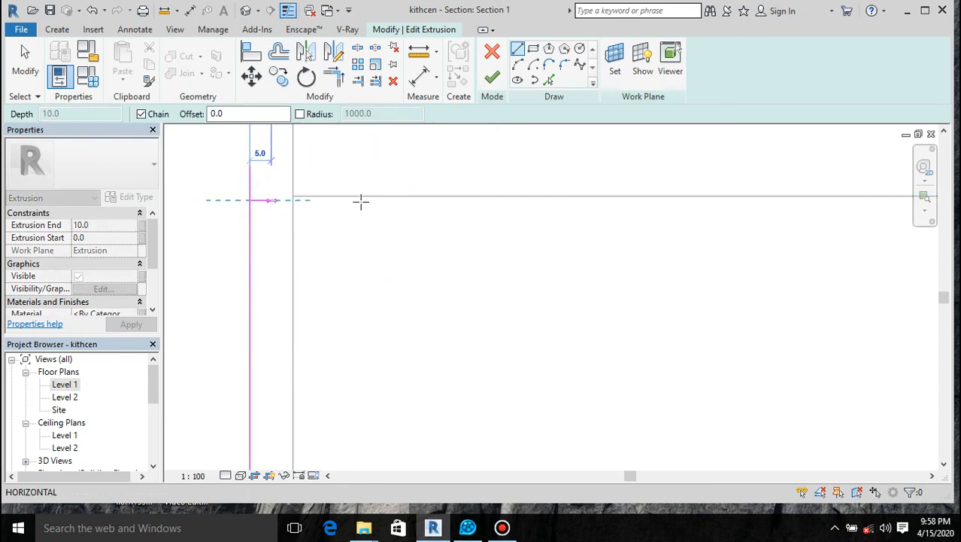
{"action": "scroll", "coordinate": [407, 203], "scroll_direction": "down", "scroll_amount": 5}
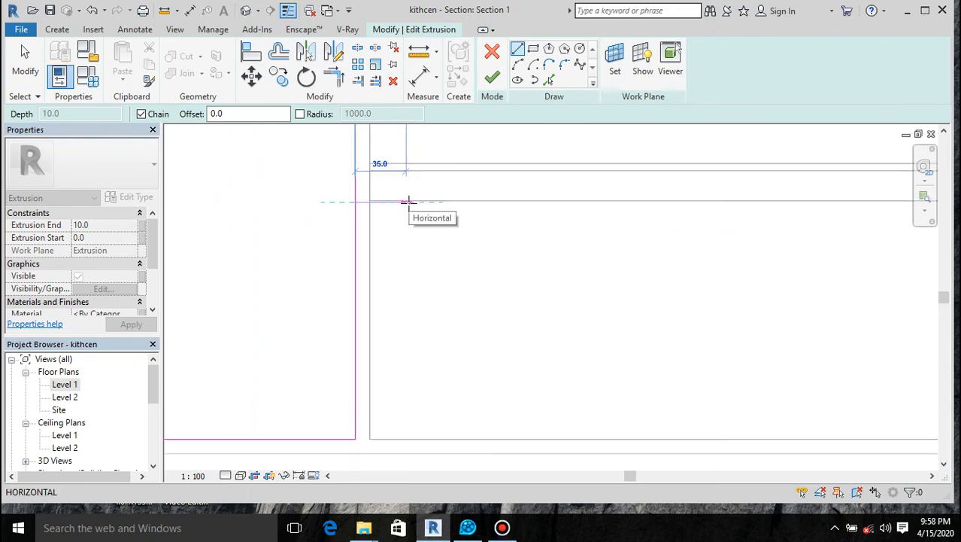
{"action": "scroll", "coordinate": [407, 203], "scroll_direction": "down", "scroll_amount": 2}
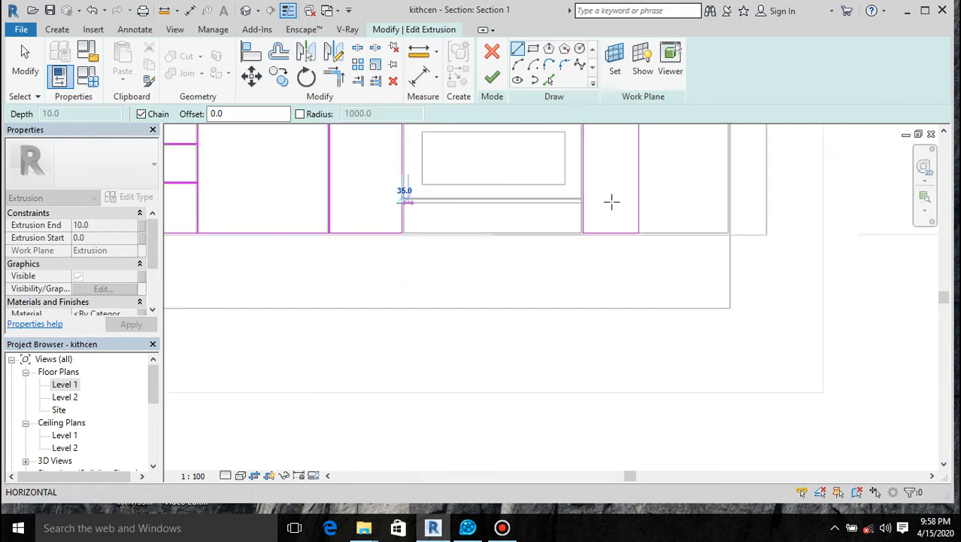
{"action": "scroll", "coordinate": [604, 201], "scroll_direction": "up", "scroll_amount": 5}
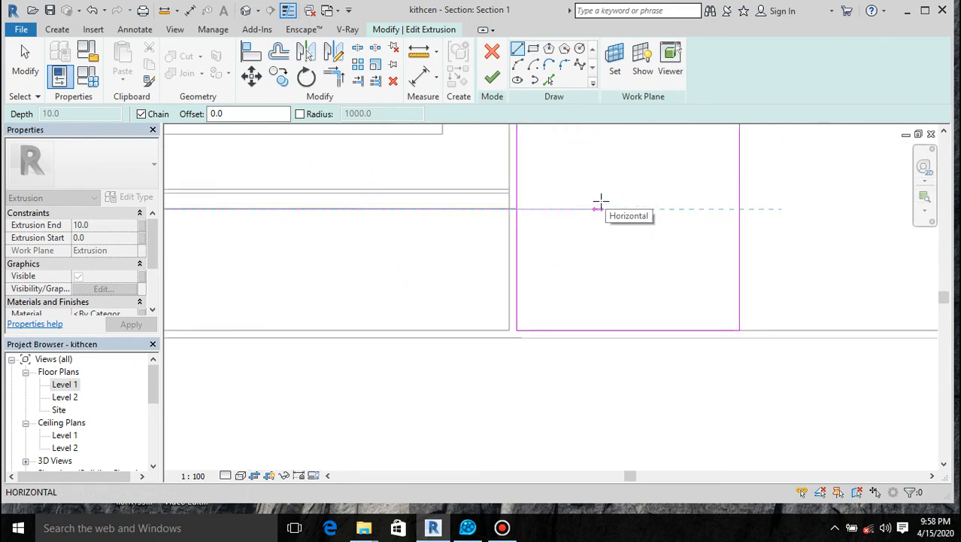
{"action": "left_click", "coordinate": [516, 208]}
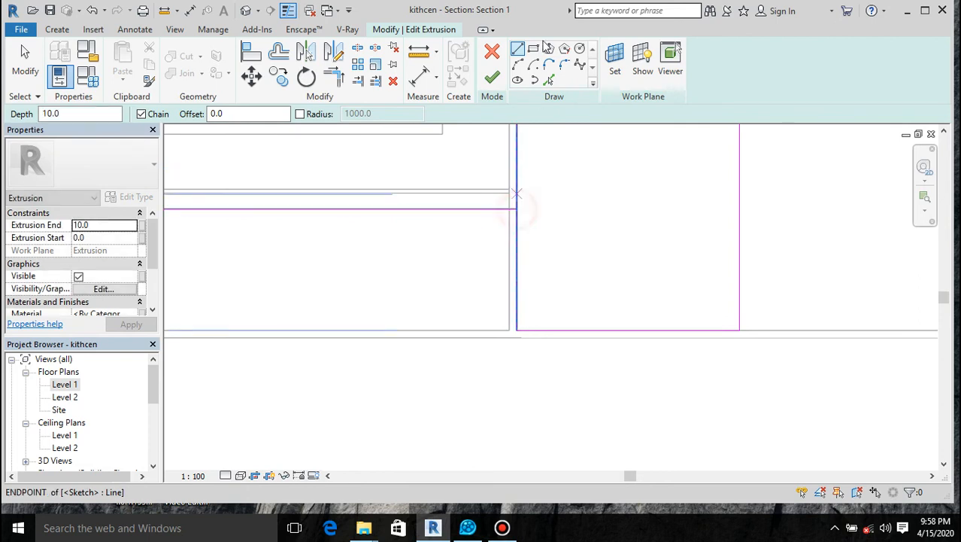
Try to trim the line below the oven to the door to its right, keeping the lower part of that door's edge
{"action": "left_click", "coordinate": [332, 78]}
{"action": "left_click", "coordinate": [498, 208]}
{"action": "left_click", "coordinate": [516, 243]}
{"action": "scroll", "coordinate": [553, 278], "scroll_direction": "down", "scroll_amount": 2}
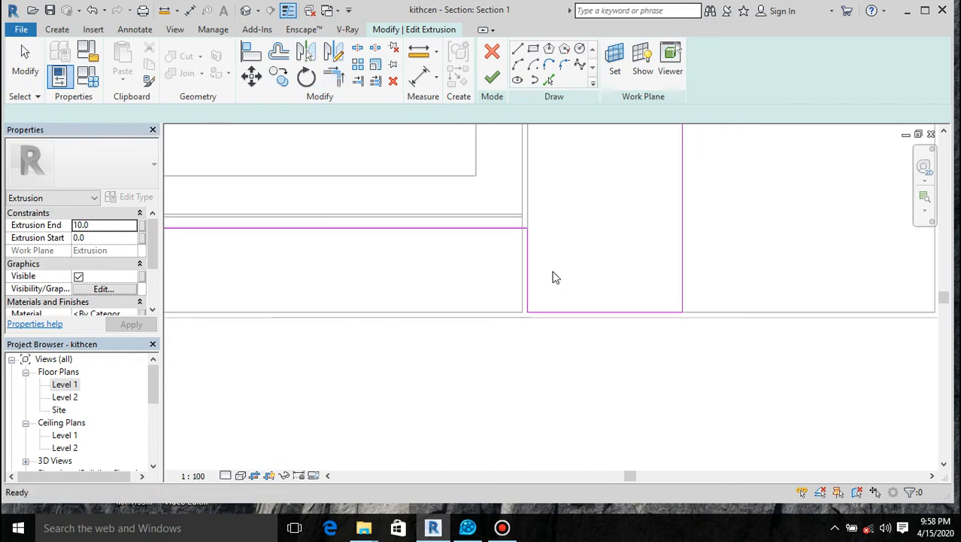
Trim the line below the oven into corners with both adjacent doors' side edges, keeping the parts of those edges above the line
{"action": "scroll", "coordinate": [554, 275], "scroll_direction": "up", "scroll_amount": 2}
{"action": "left_click", "coordinate": [485, 208]}
{"action": "left_click", "coordinate": [519, 201]}
{"action": "scroll", "coordinate": [569, 236], "scroll_direction": "down", "scroll_amount": 2}
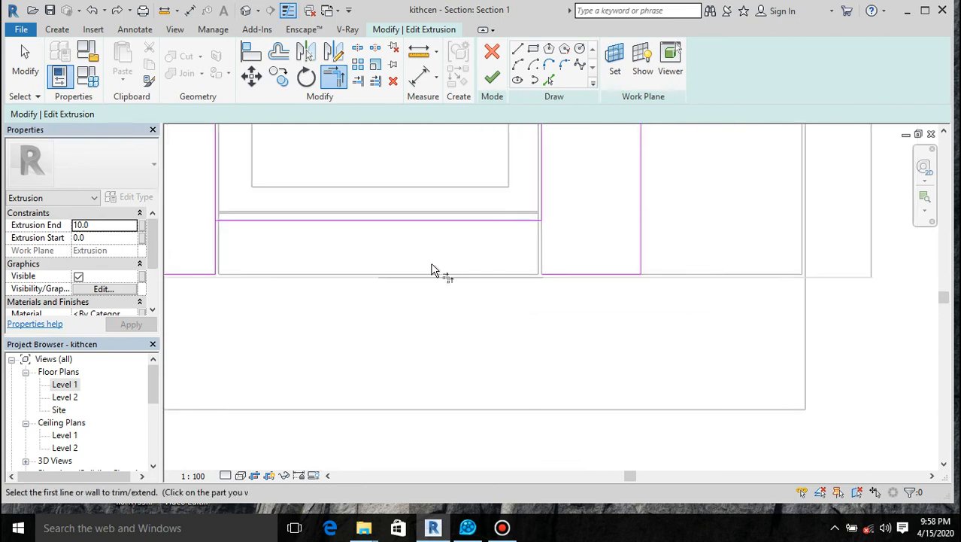
{"action": "left_click", "coordinate": [216, 190]}
{"action": "left_click", "coordinate": [248, 222]}
Join the bottom edges of the two doors beside the oven into one continuous line and finish the sketch
{"action": "left_click", "coordinate": [189, 275]}
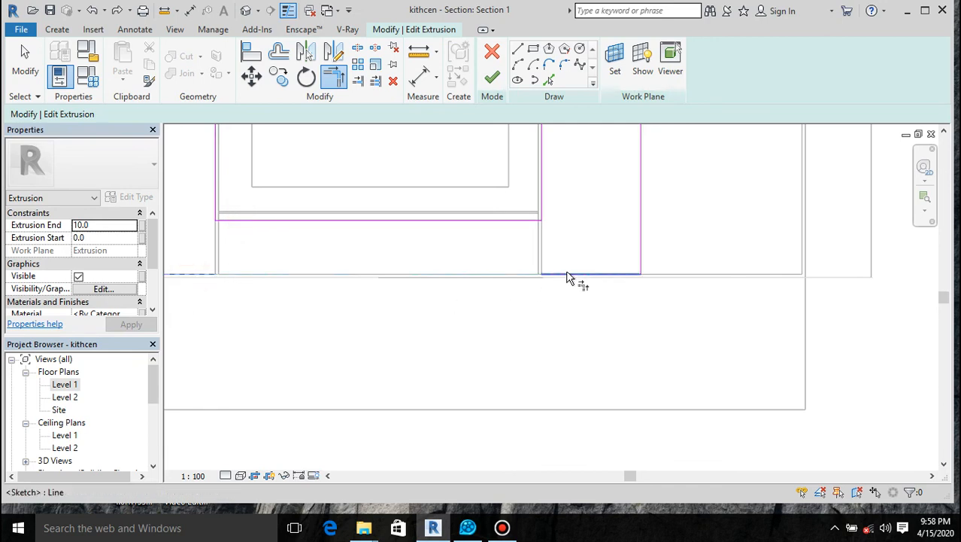
{"action": "left_click", "coordinate": [569, 276]}
{"action": "scroll", "coordinate": [568, 278], "scroll_direction": "down", "scroll_amount": 2}
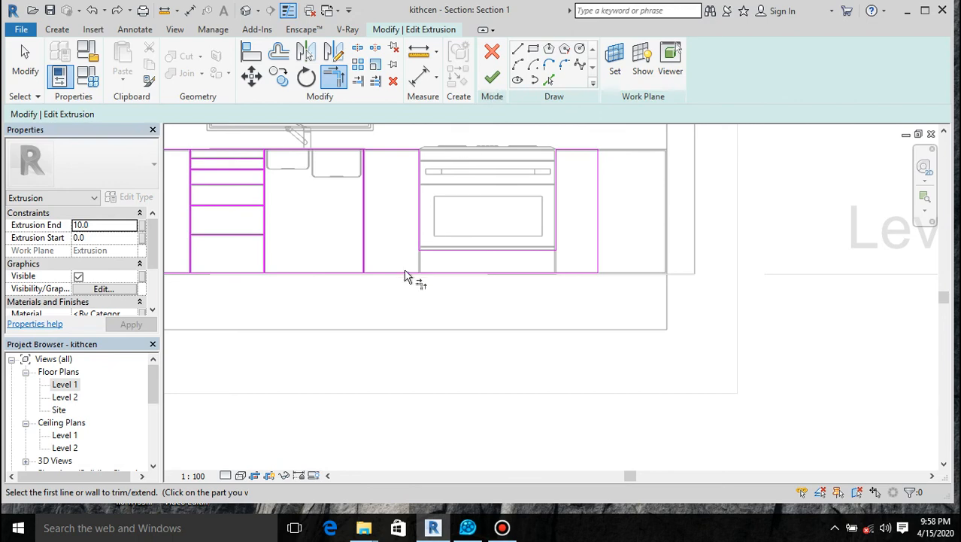
{"action": "left_click", "coordinate": [493, 76]}
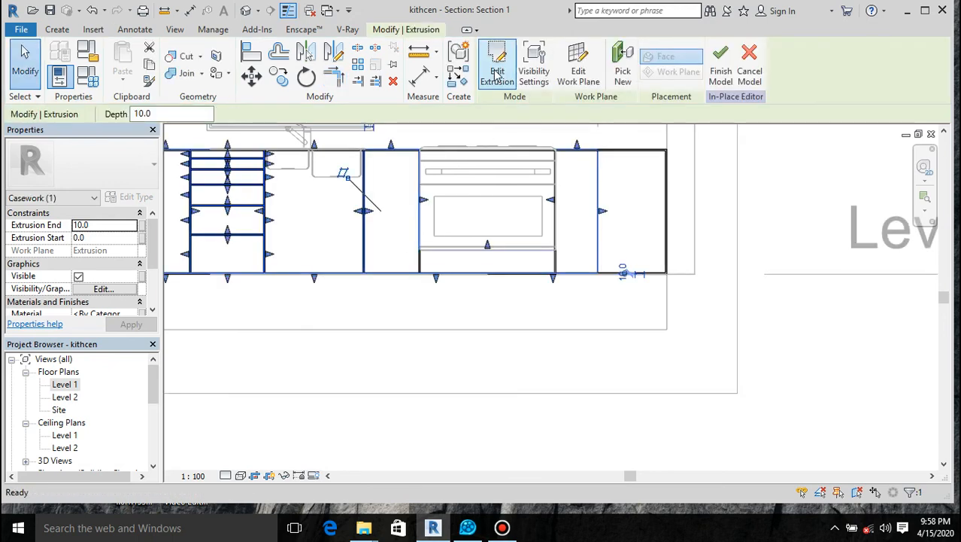
Switch to the default 3D view, deselect the fronts' extrusion and finish the in-place casework model
{"action": "left_click", "coordinate": [249, 12]}
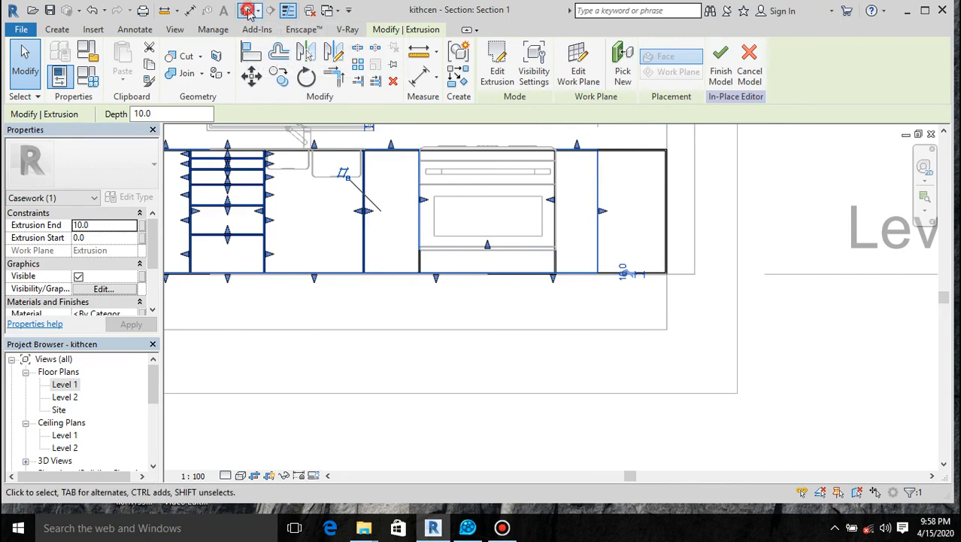
{"action": "scroll", "coordinate": [423, 226], "scroll_direction": "down", "scroll_amount": 5}
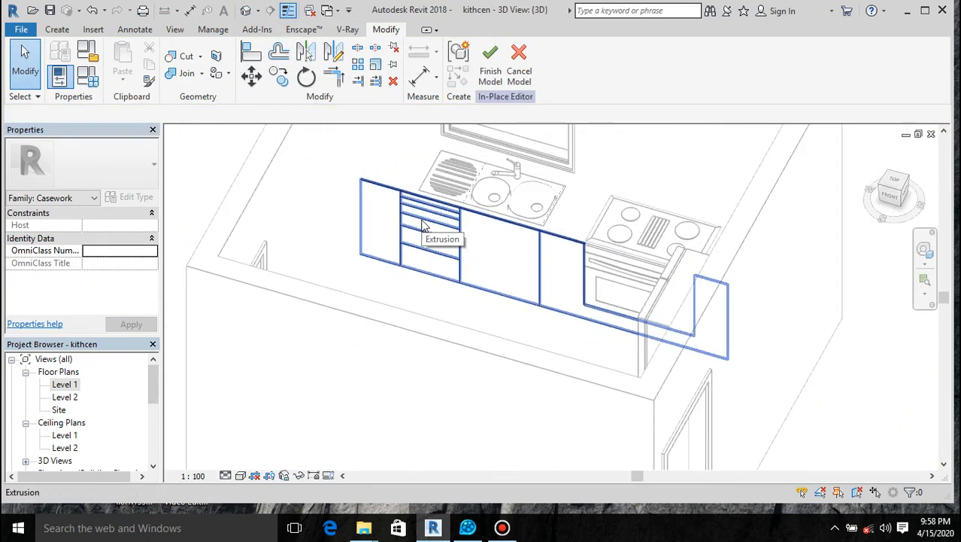
{"action": "left_click", "coordinate": [562, 337]}
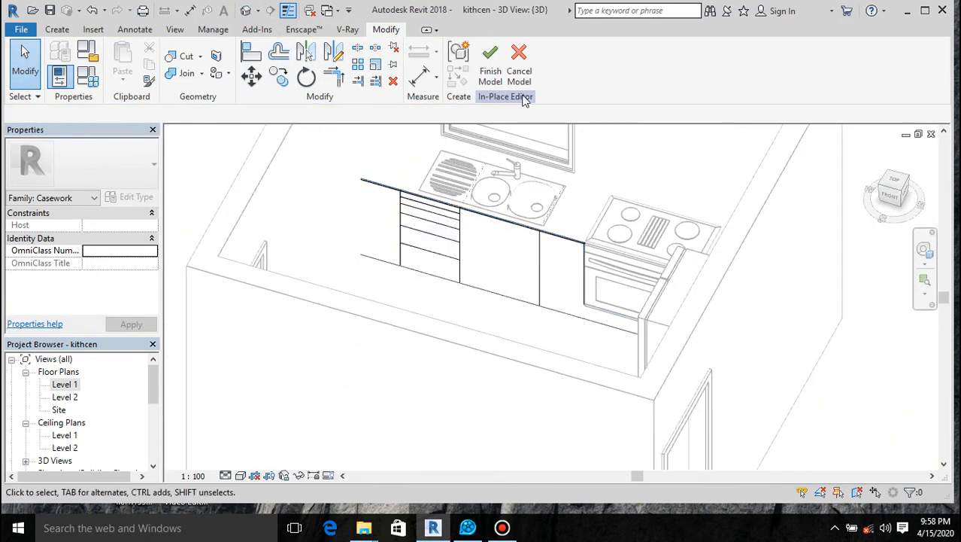
{"action": "left_click", "coordinate": [491, 80]}
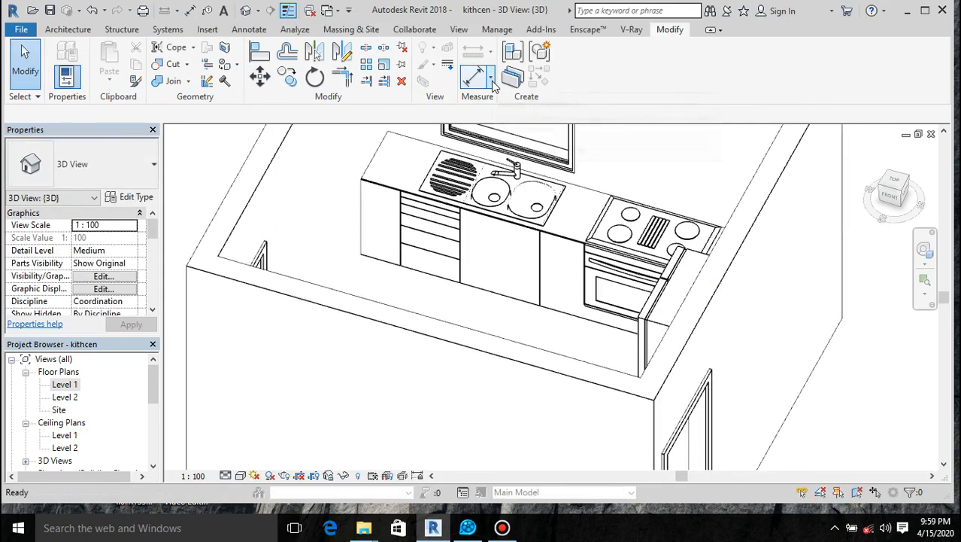
Orient the 3D view to the front and examine the cabinet fronts beneath the oven
{"action": "left_click", "coordinate": [889, 199]}
{"action": "left_click_drag", "start_coordinate": [894, 188], "coordinate": [923, 182]}
{"action": "left_click", "coordinate": [894, 194]}
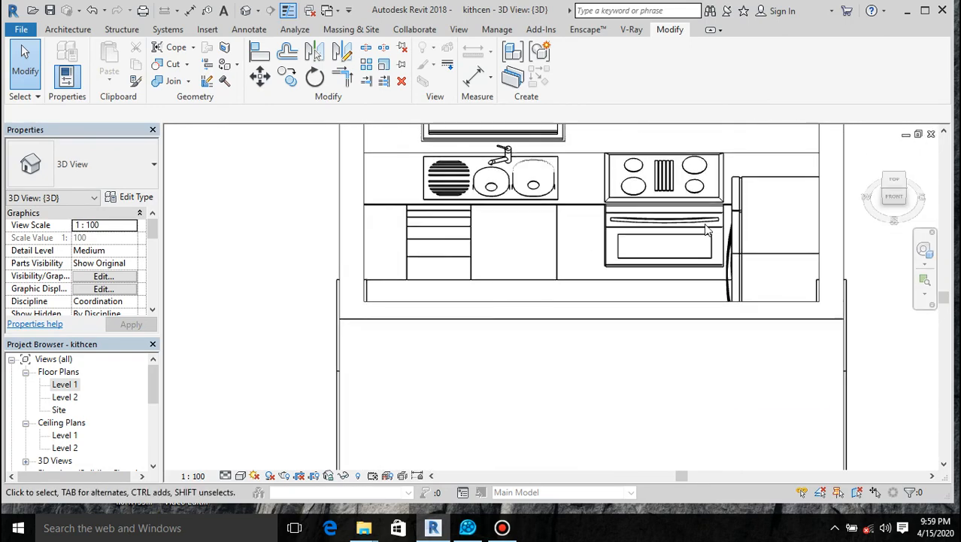
{"action": "scroll", "coordinate": [612, 292], "scroll_direction": "up", "scroll_amount": 4}
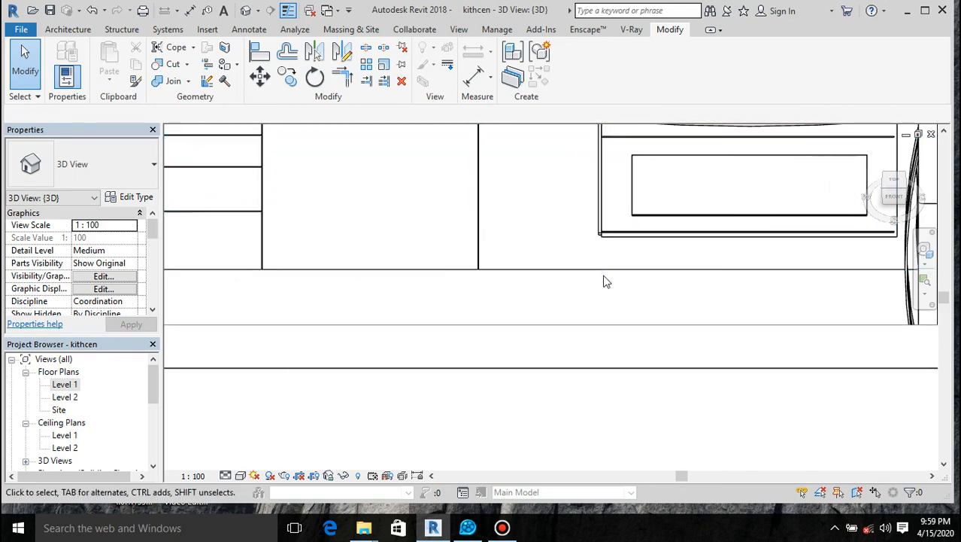
Reopen the in-place casework for editing and go to the Section 1 view through the section marker in the Level 1 plan
{"action": "double_click", "coordinate": [562, 272]}
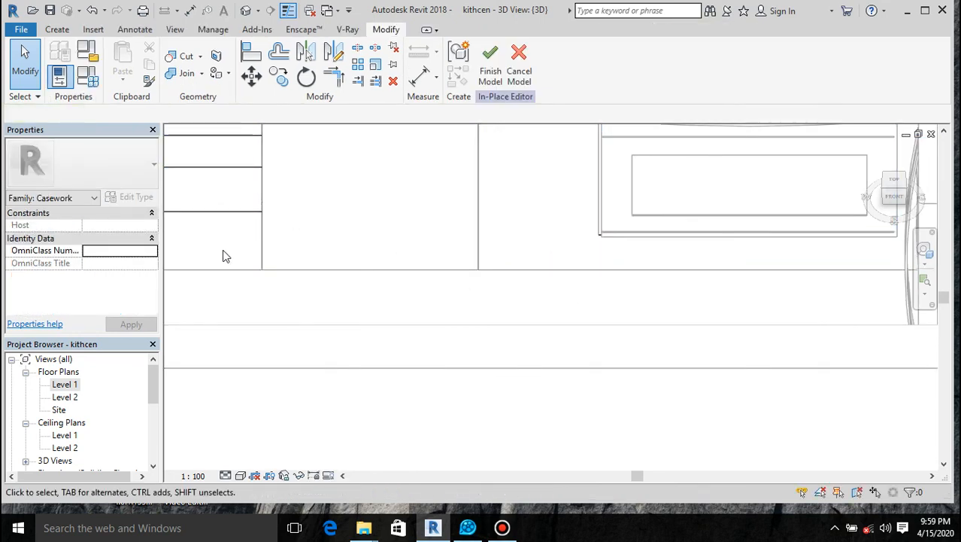
{"action": "double_click", "coordinate": [66, 385]}
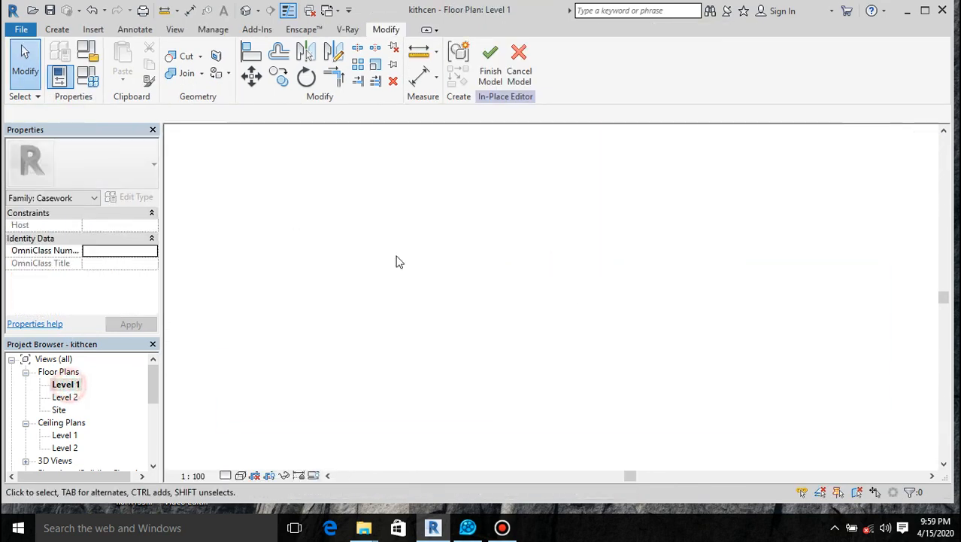
{"action": "right_click", "coordinate": [700, 301]}
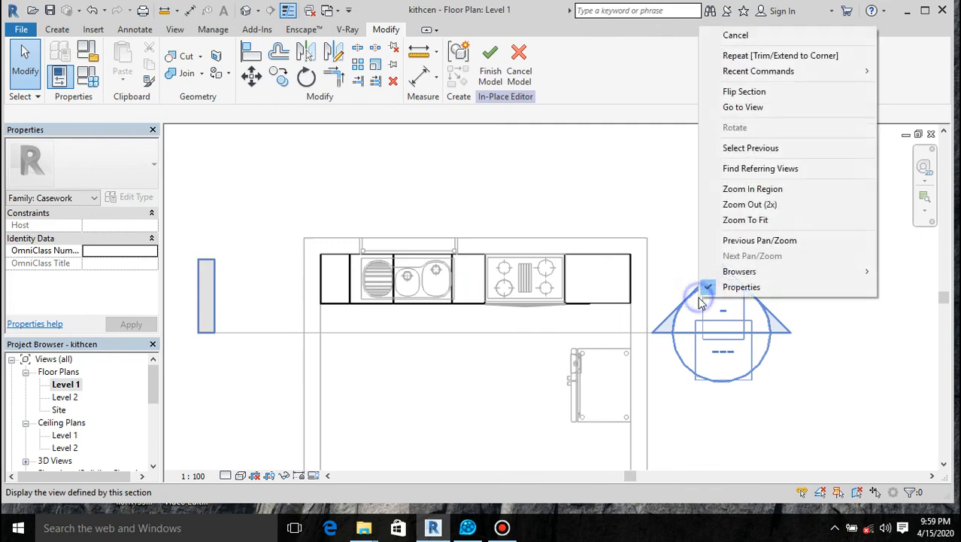
{"action": "left_click", "coordinate": [748, 111]}
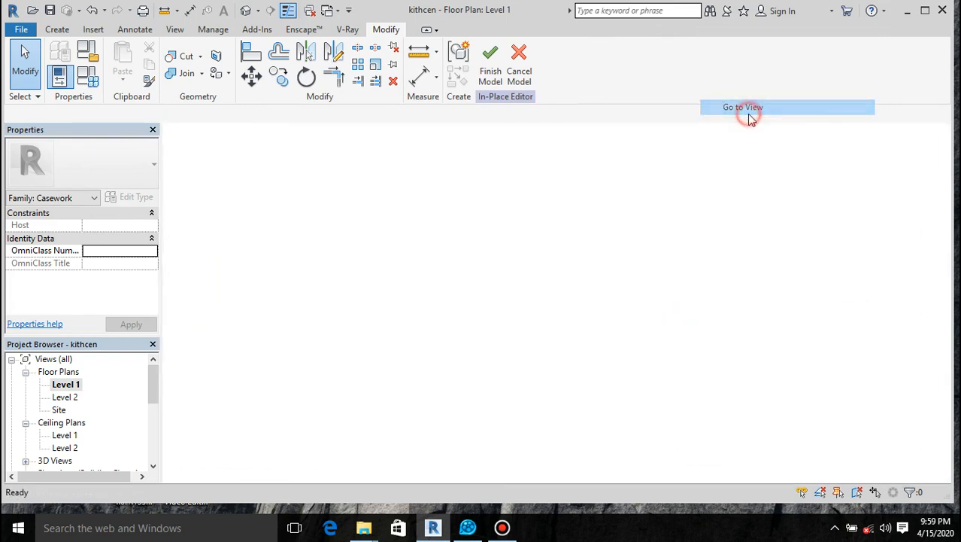
{"action": "scroll", "coordinate": [433, 276], "scroll_direction": "up", "scroll_amount": 5}
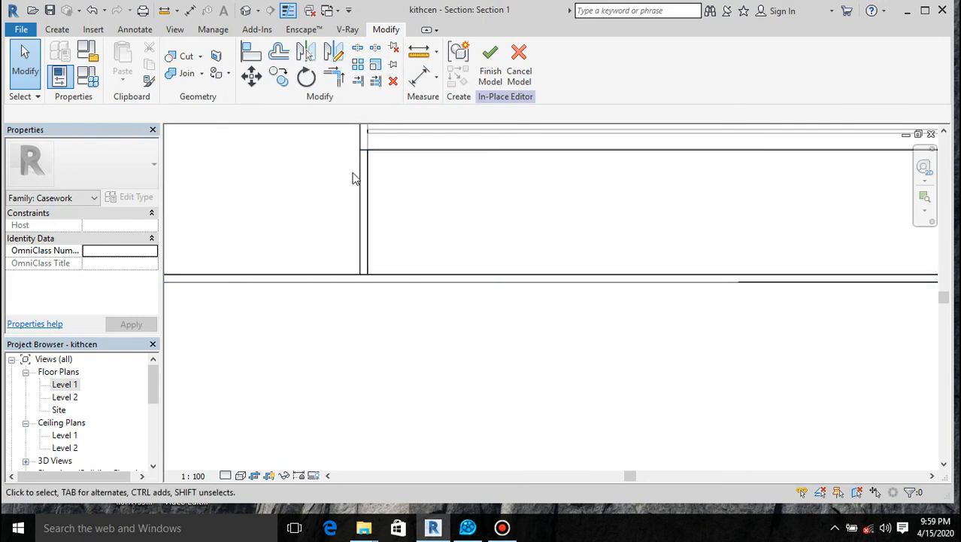
Edit the fronts' extrusion sketch and add lines from the inner divider edges on both sides of the space beneath the oven
{"action": "left_click", "coordinate": [408, 275]}
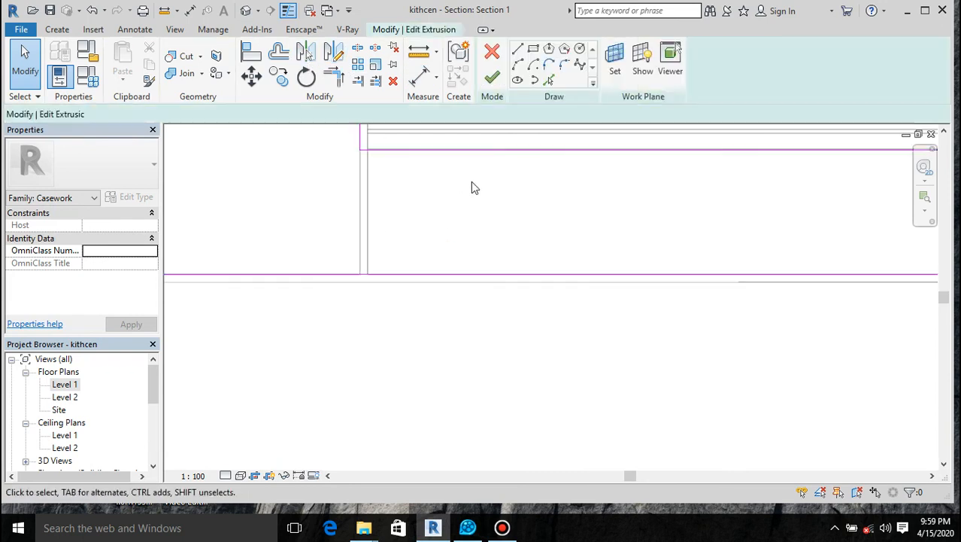
{"action": "left_click", "coordinate": [550, 81]}
{"action": "left_click", "coordinate": [371, 189]}
{"action": "scroll", "coordinate": [429, 233], "scroll_direction": "down", "scroll_amount": 2}
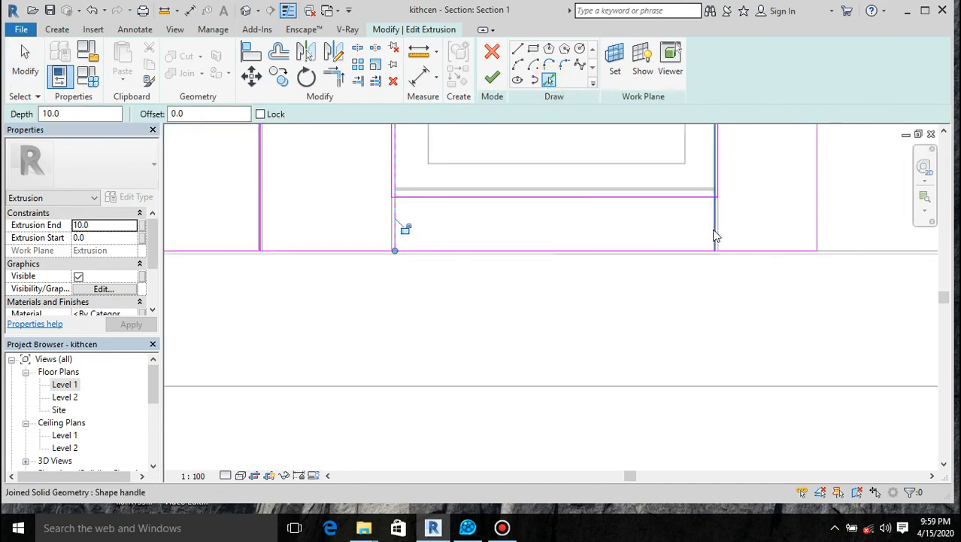
{"action": "scroll", "coordinate": [726, 219], "scroll_direction": "up", "scroll_amount": 3}
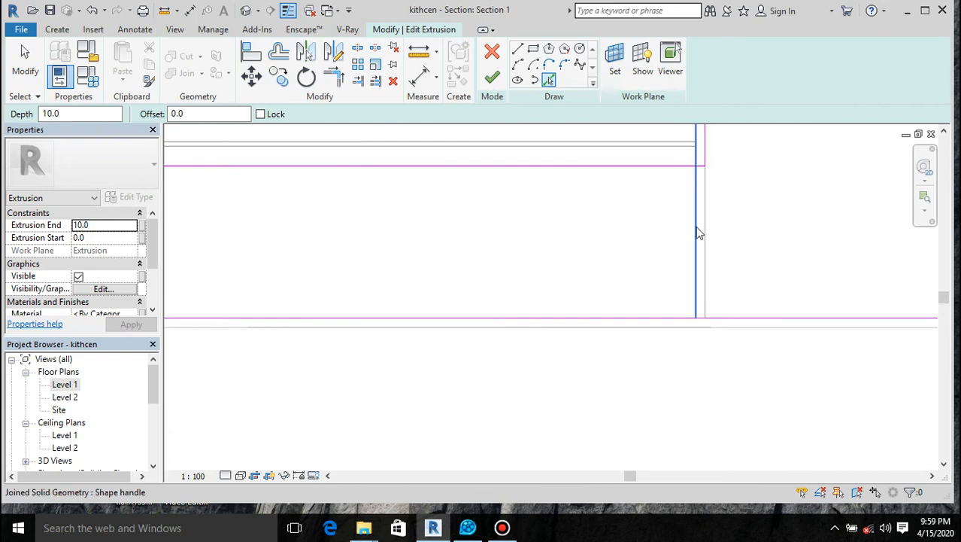
Trim the right end of the oven's lower panel and the adjacent door into separate corners, unjoining the conflicting elements
{"action": "key", "text": "t"}
{"action": "key", "text": "r"}
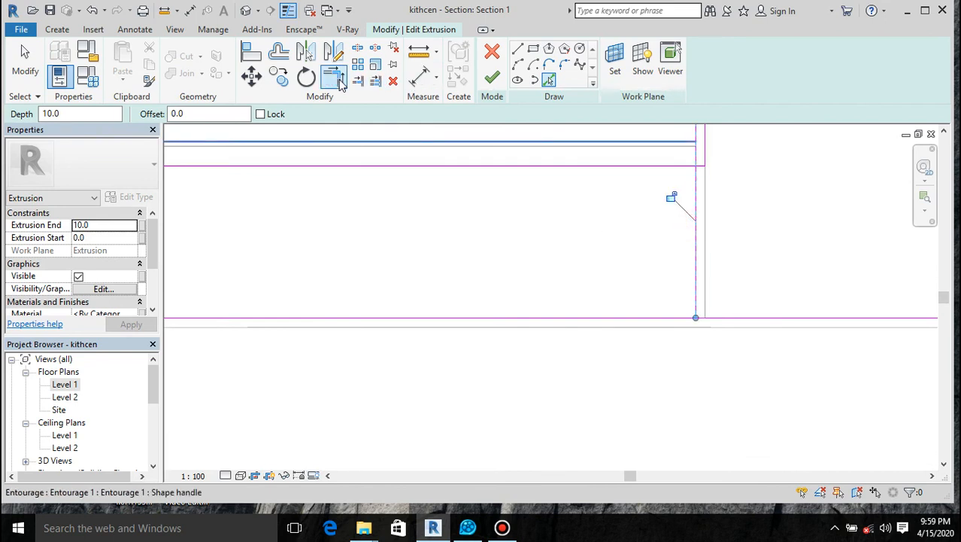
{"action": "left_click", "coordinate": [667, 166]}
{"action": "left_click", "coordinate": [692, 181]}
{"action": "left_click", "coordinate": [704, 154]}
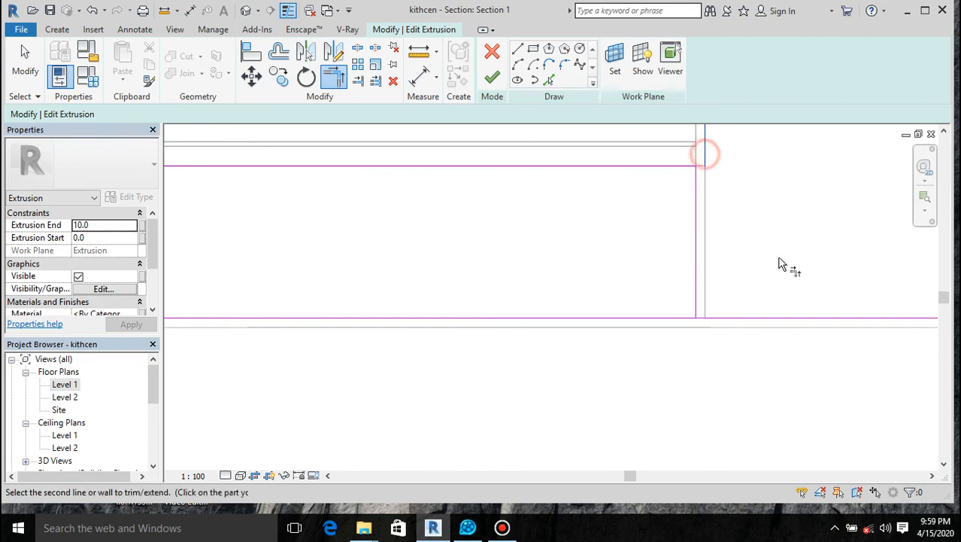
{"action": "left_click", "coordinate": [753, 322]}
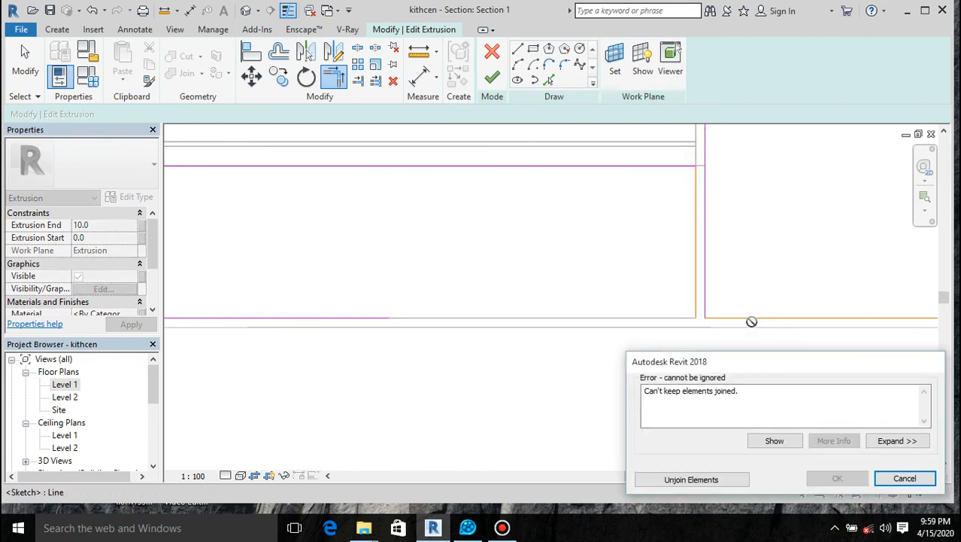
{"action": "left_click", "coordinate": [701, 484]}
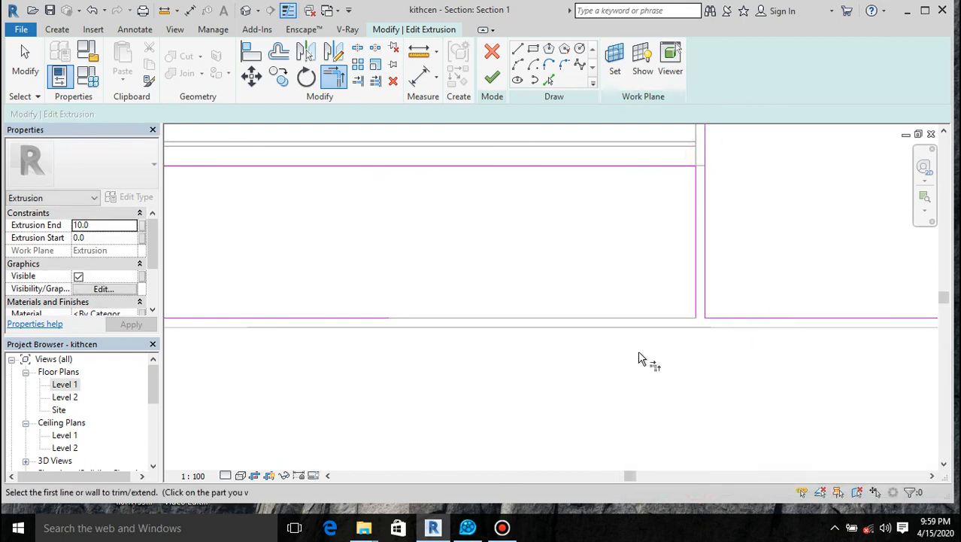
Trim the left end of the oven's lower panel and the neighbouring door into separate corners, unjoining the conflicting elements
{"action": "scroll", "coordinate": [670, 225], "scroll_direction": "down", "scroll_amount": 4}
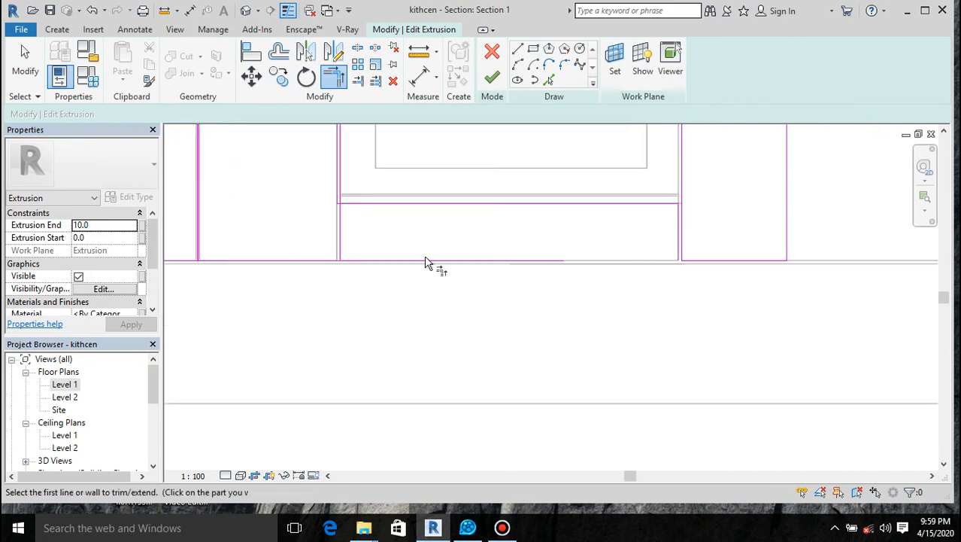
{"action": "scroll", "coordinate": [325, 193], "scroll_direction": "up", "scroll_amount": 3}
{"action": "left_click", "coordinate": [401, 230]}
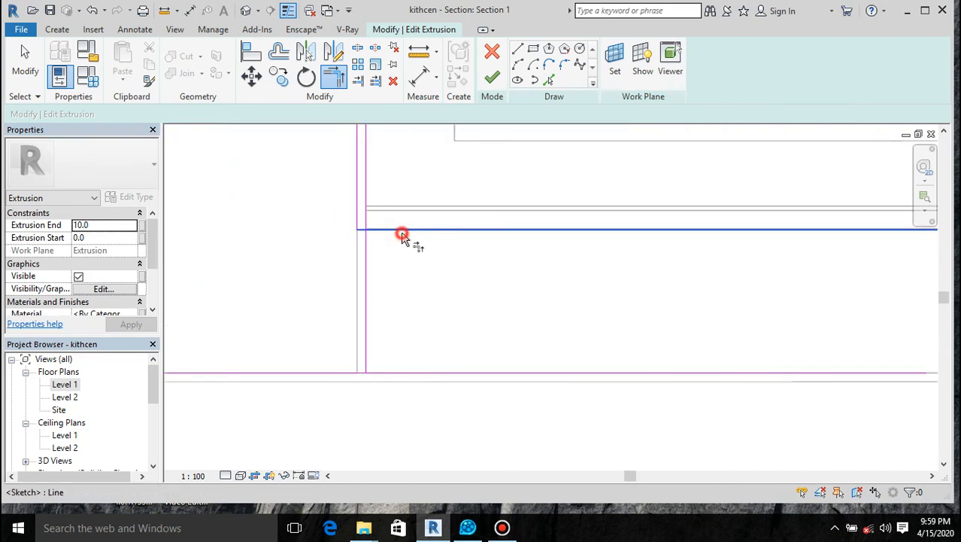
{"action": "left_click", "coordinate": [370, 273]}
{"action": "left_click", "coordinate": [306, 372]}
{"action": "left_click", "coordinate": [357, 214]}
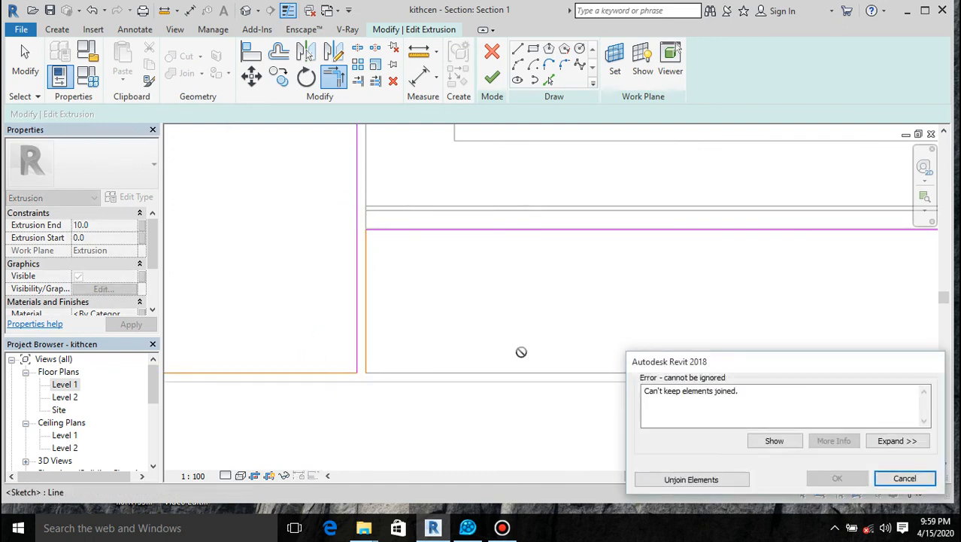
{"action": "left_click", "coordinate": [651, 476]}
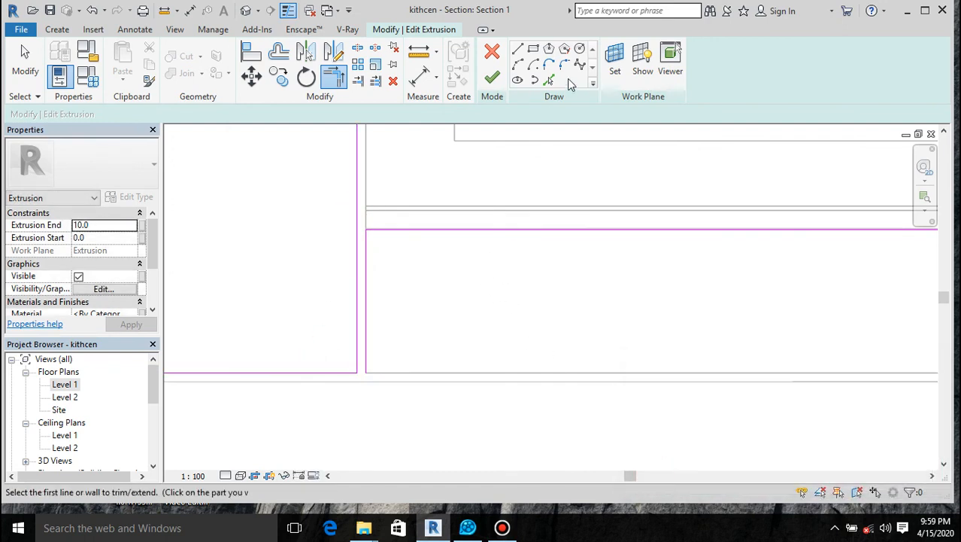
Draw a bottom line between the lower corners of the panel beneath the oven and finish the extrusion sketch
{"action": "left_click", "coordinate": [517, 50]}
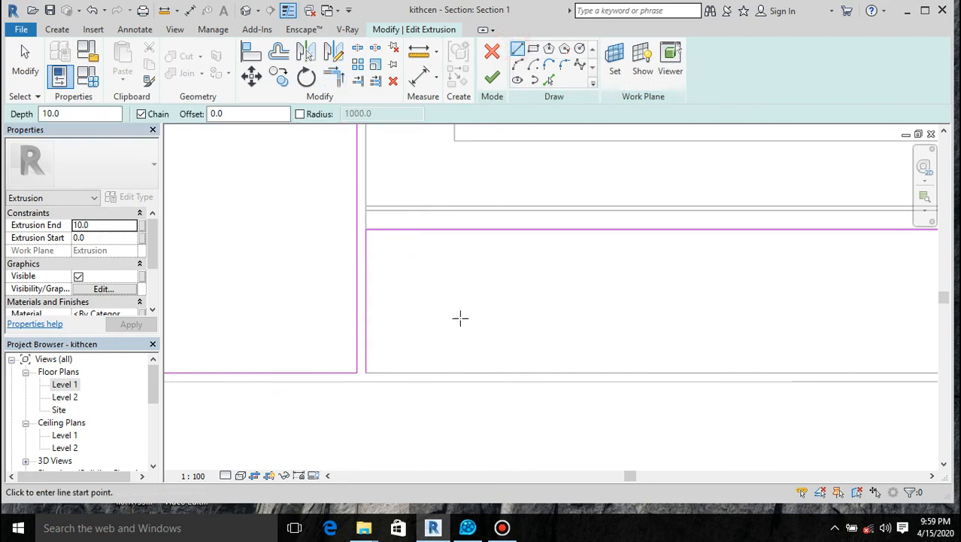
{"action": "left_click", "coordinate": [365, 372]}
{"action": "scroll", "coordinate": [361, 313], "scroll_direction": "down", "scroll_amount": 4}
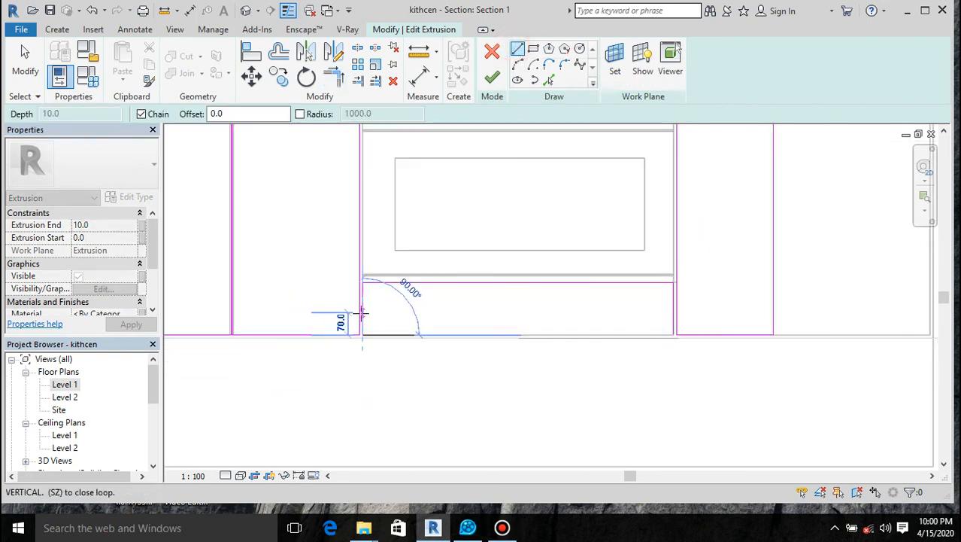
{"action": "left_click", "coordinate": [673, 334]}
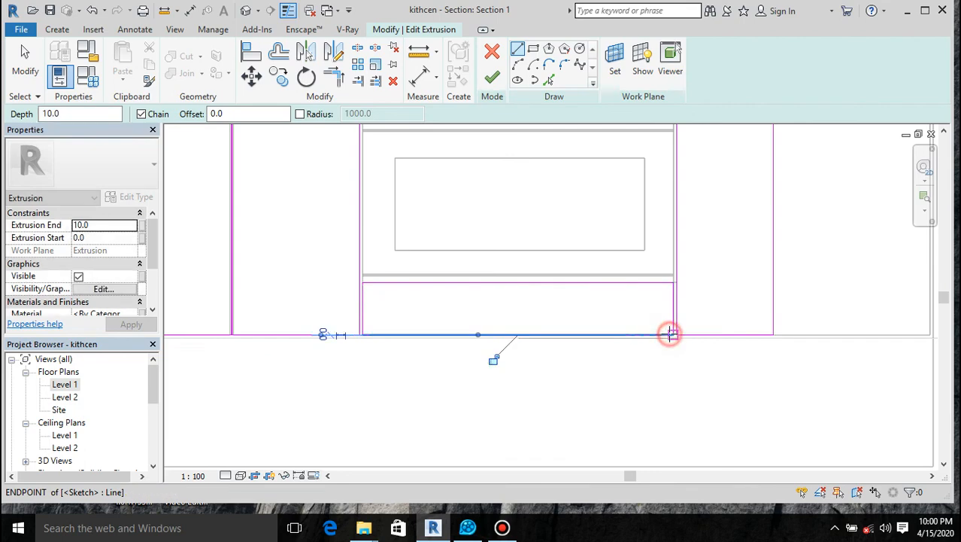
{"action": "left_click", "coordinate": [492, 80]}
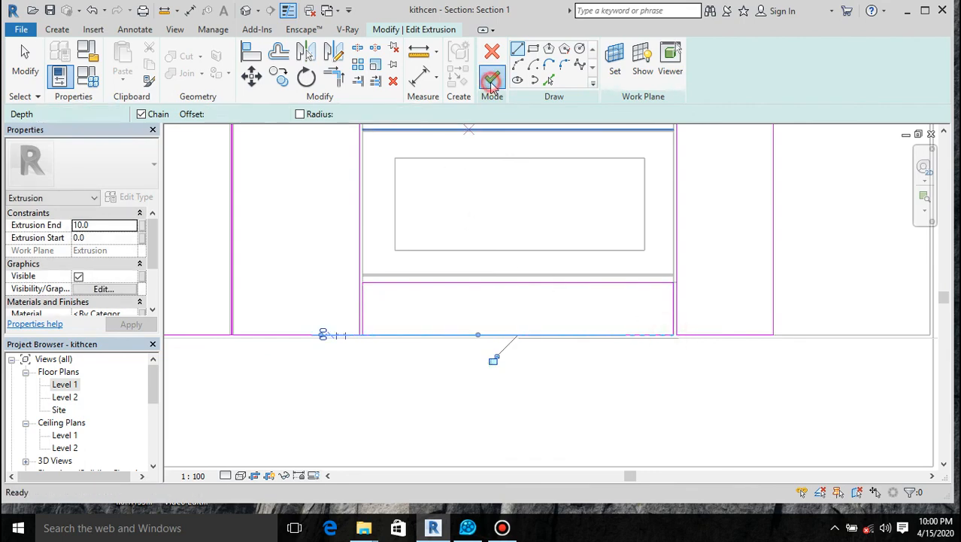
Finish the in-place casework model in the default 3D view and examine the cabinet fronts from an angle
{"action": "left_click", "coordinate": [242, 10]}
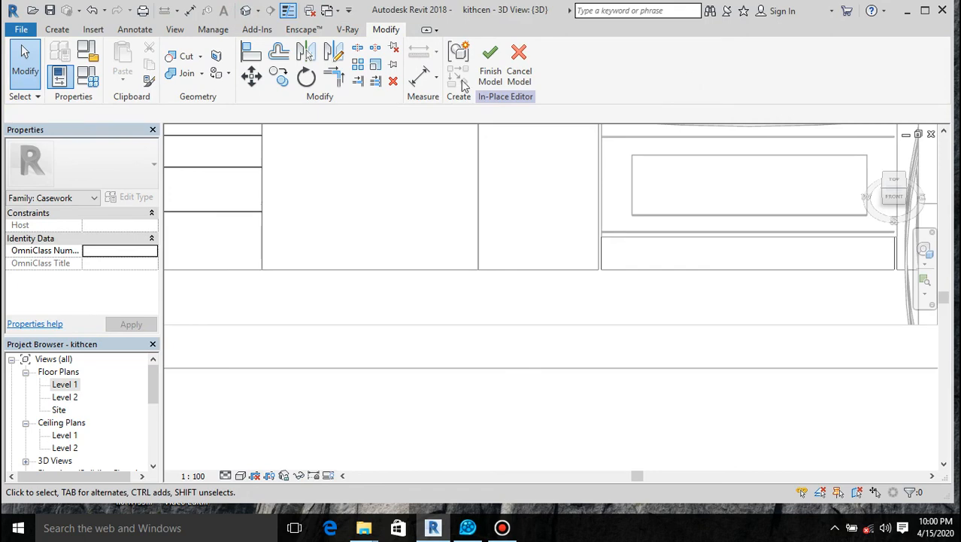
{"action": "left_click", "coordinate": [491, 61]}
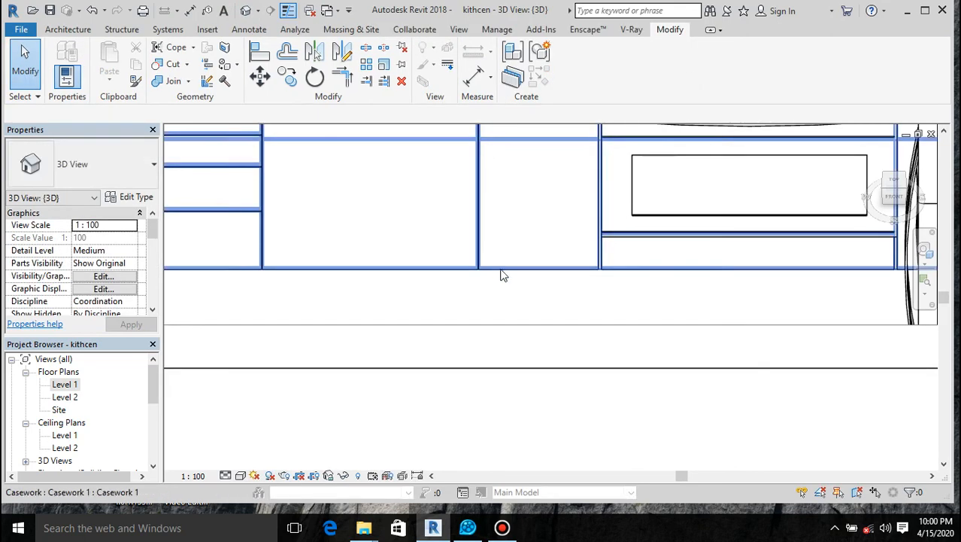
{"action": "left_click", "coordinate": [599, 402]}
{"action": "scroll", "coordinate": [487, 423], "scroll_direction": "down", "scroll_amount": 2}
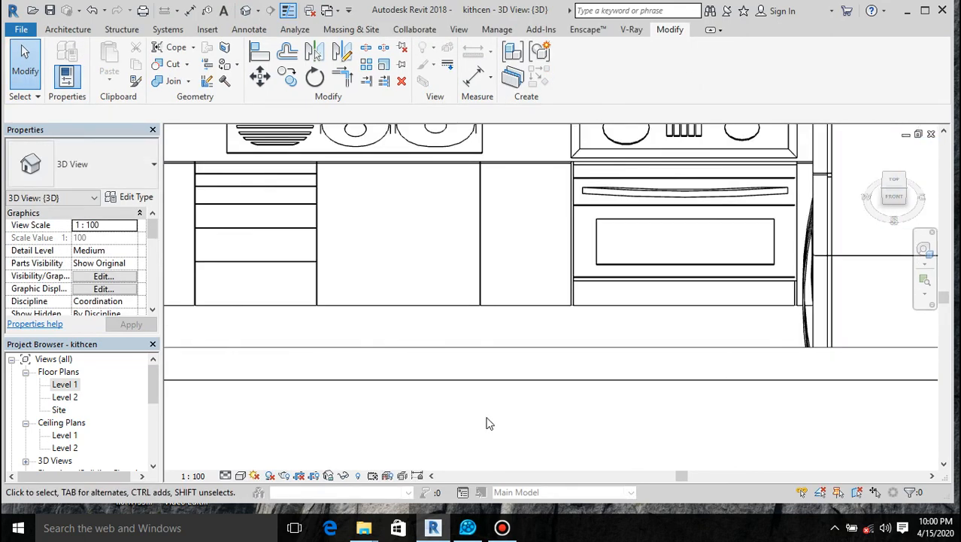
{"action": "scroll", "coordinate": [487, 423], "scroll_direction": "down", "scroll_amount": 1}
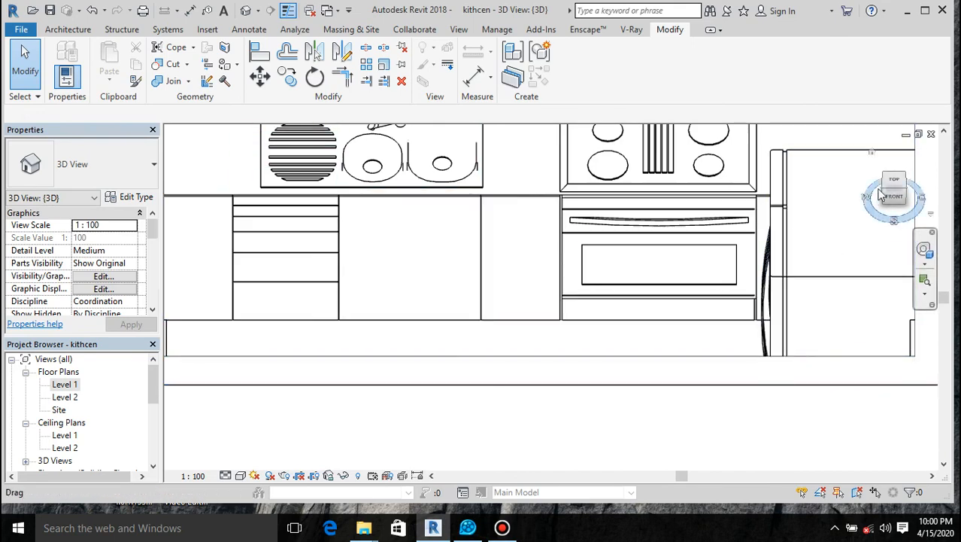
{"action": "left_click_drag", "start_coordinate": [886, 193], "coordinate": [925, 189]}
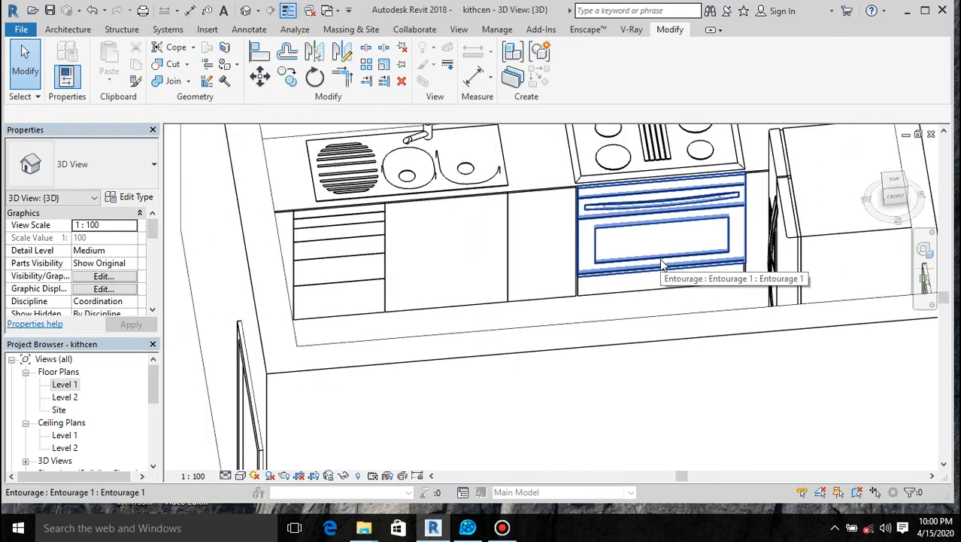
{"action": "scroll", "coordinate": [662, 263], "scroll_direction": "down", "scroll_amount": 2}
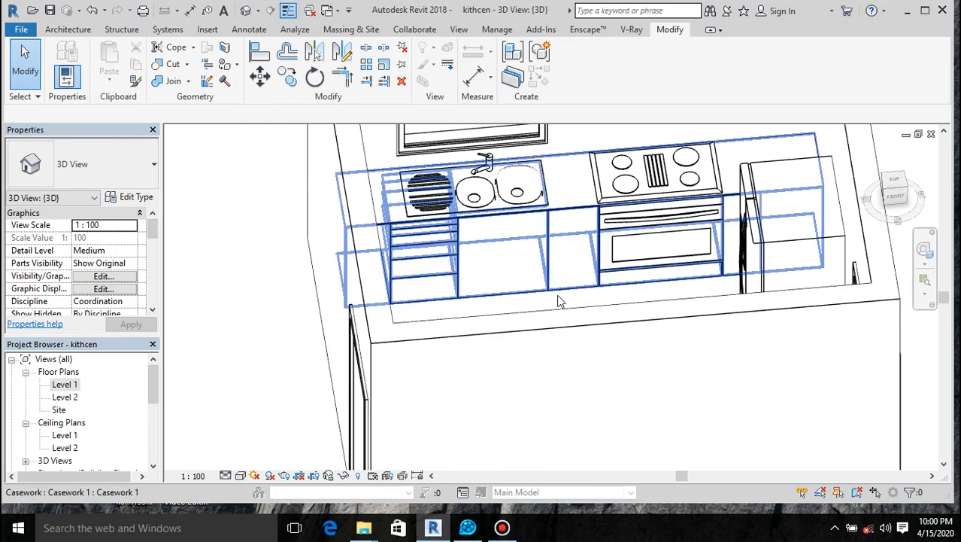
{"action": "scroll", "coordinate": [504, 302], "scroll_direction": "down", "scroll_amount": 2}
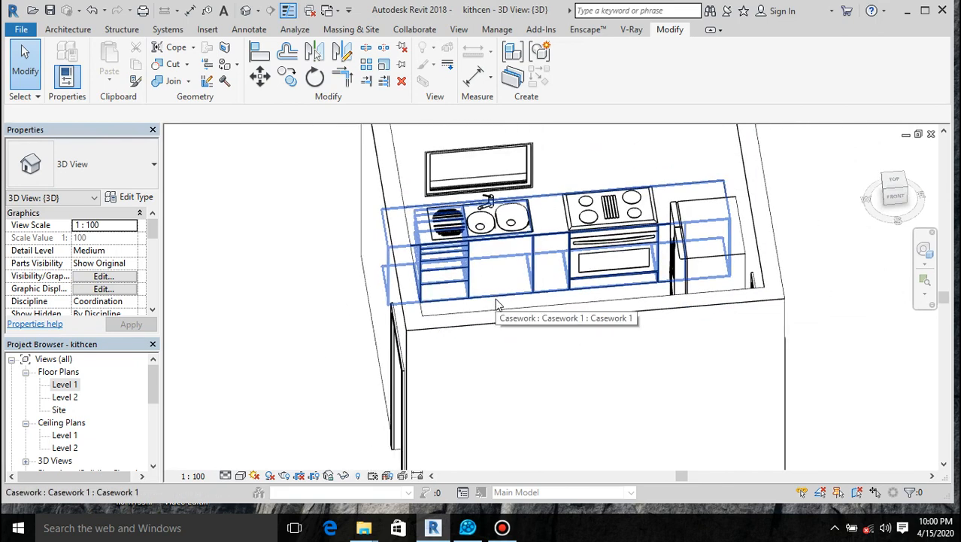
Go to the Section 1 view through the section marker in the Level 1 plan and set its visual style to Hidden Line
{"action": "double_click", "coordinate": [65, 384]}
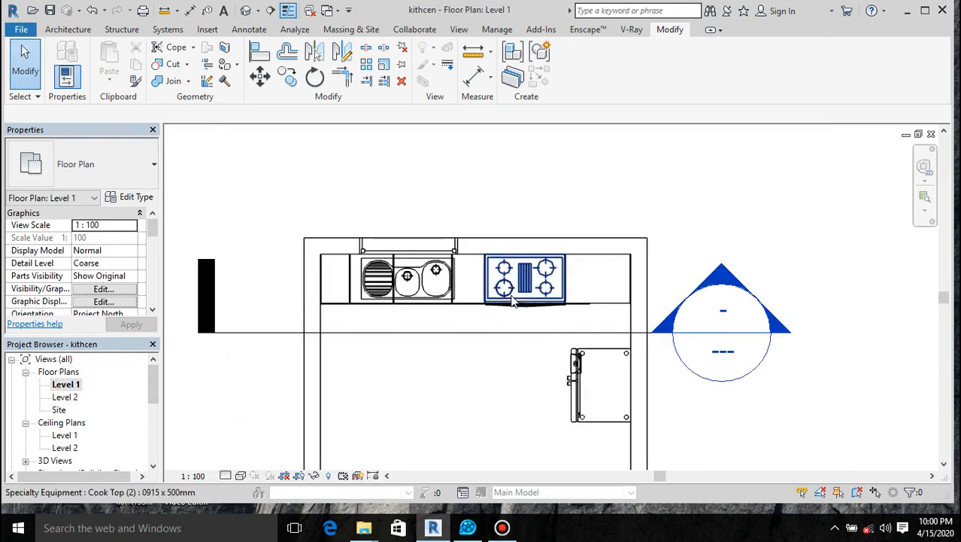
{"action": "right_click", "coordinate": [677, 335]}
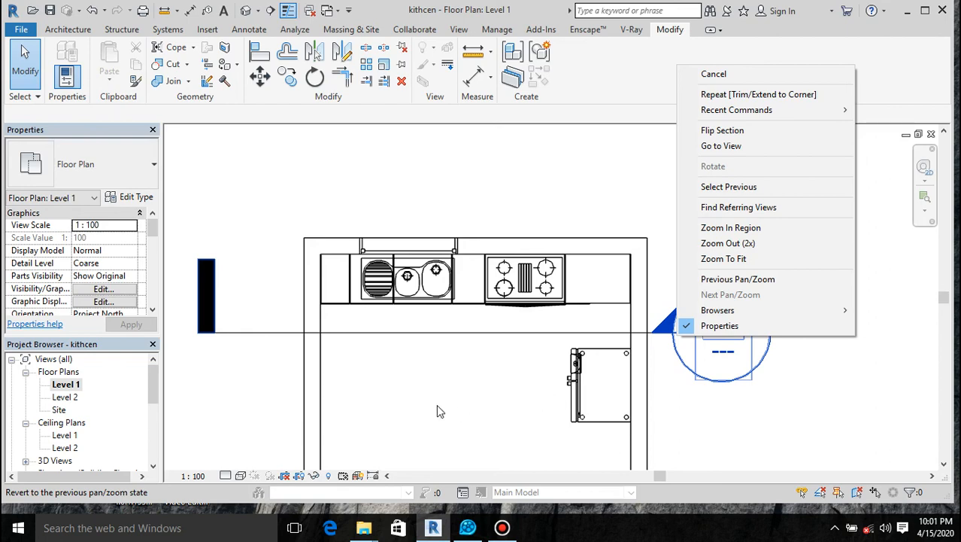
{"action": "left_click", "coordinate": [722, 146]}
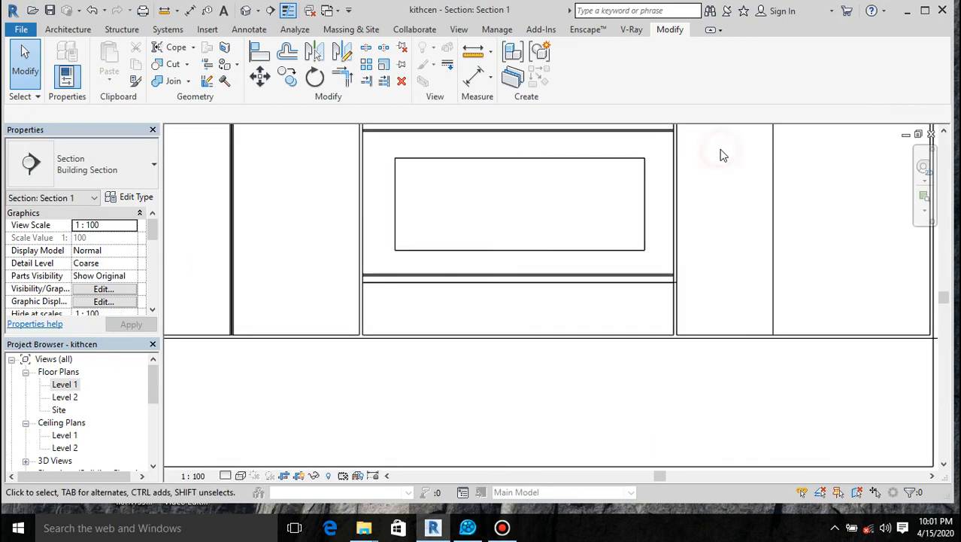
{"action": "scroll", "coordinate": [602, 363], "scroll_direction": "down", "scroll_amount": 3}
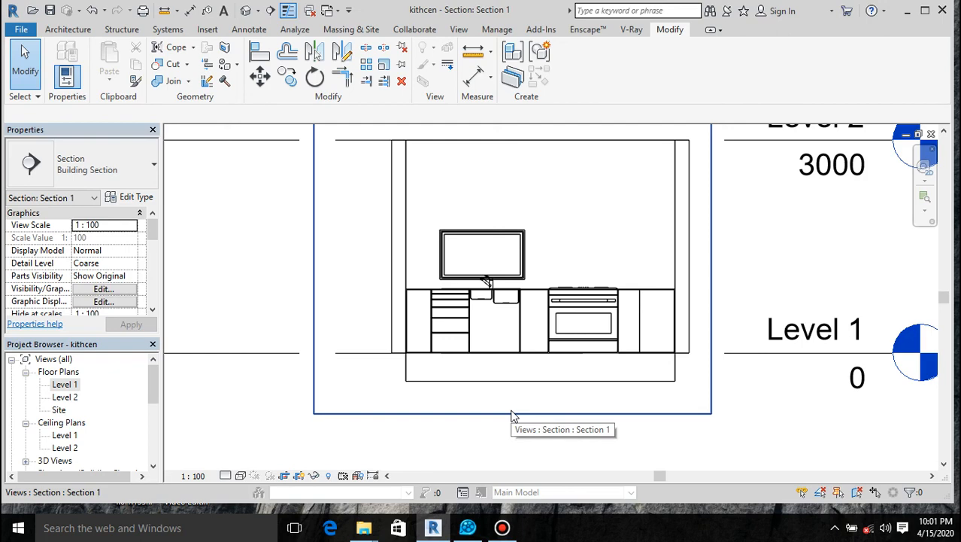
{"action": "left_click", "coordinate": [241, 476]}
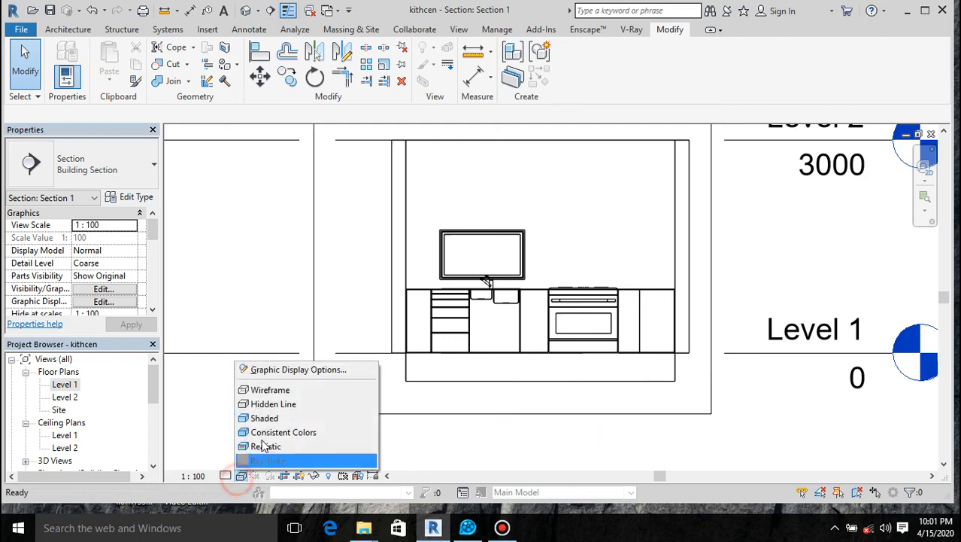
{"action": "left_click", "coordinate": [291, 405]}
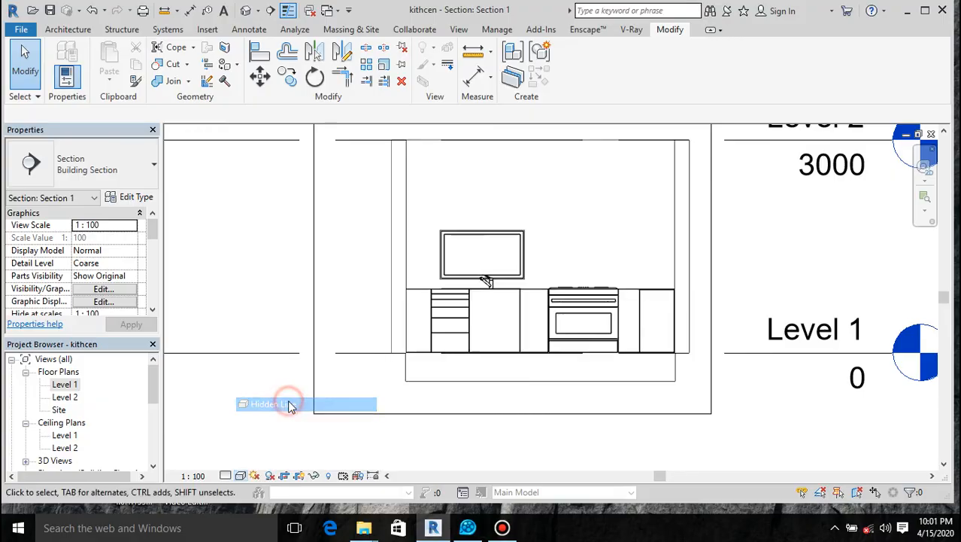